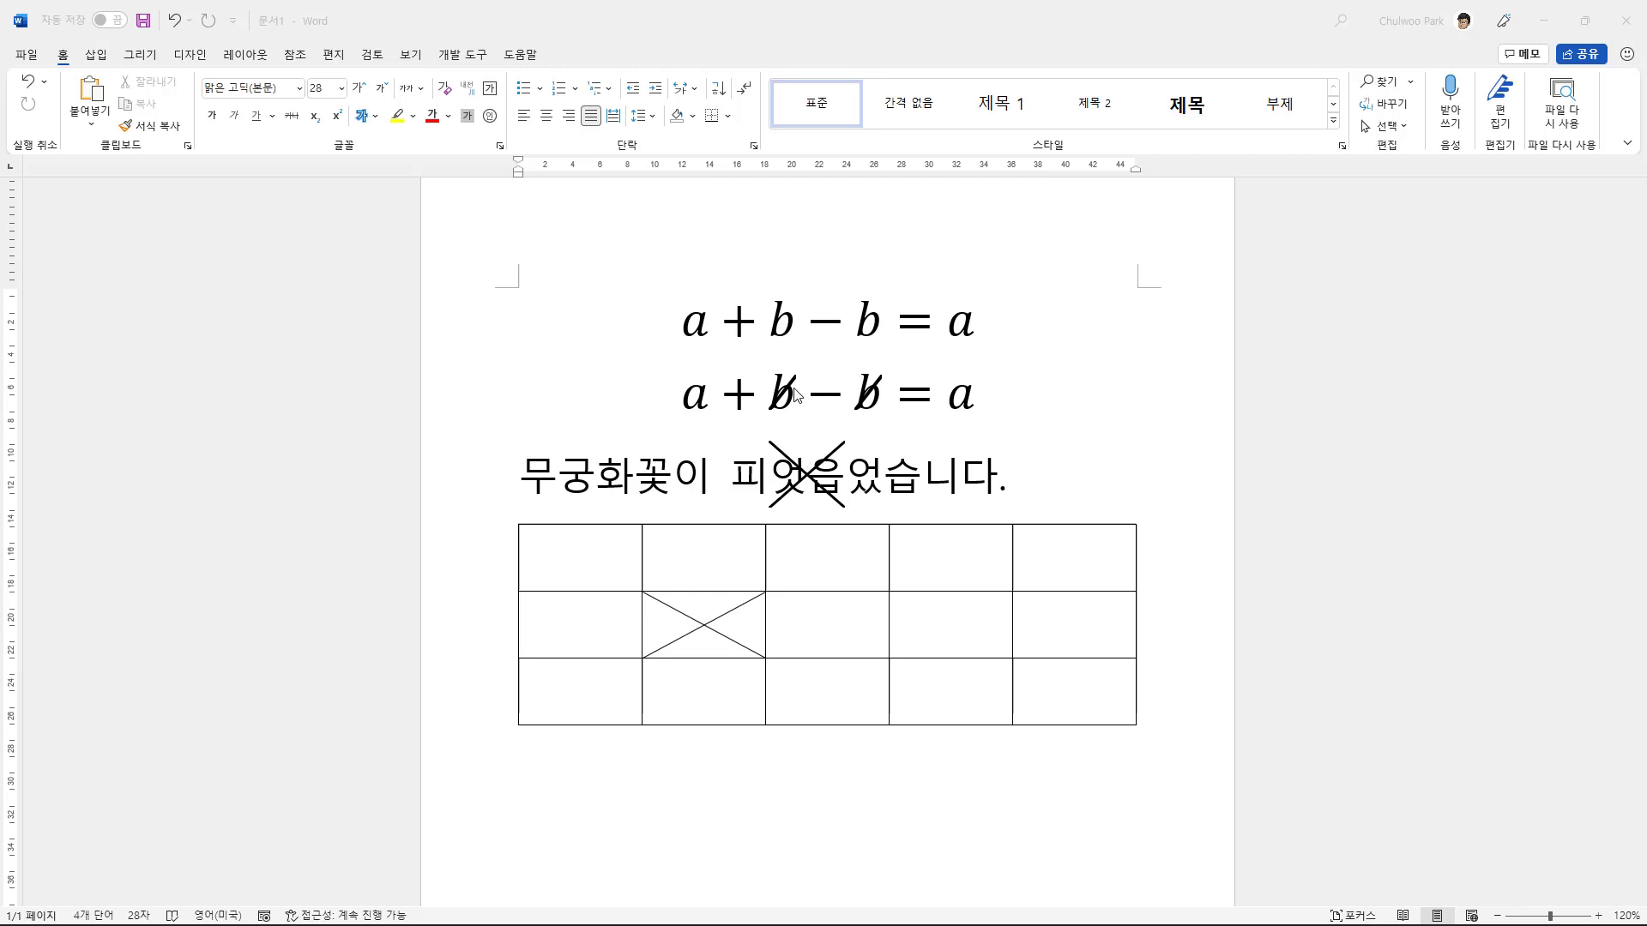
Step: Put the caret in the first table cell, then in a second-row cell
click(549, 572)
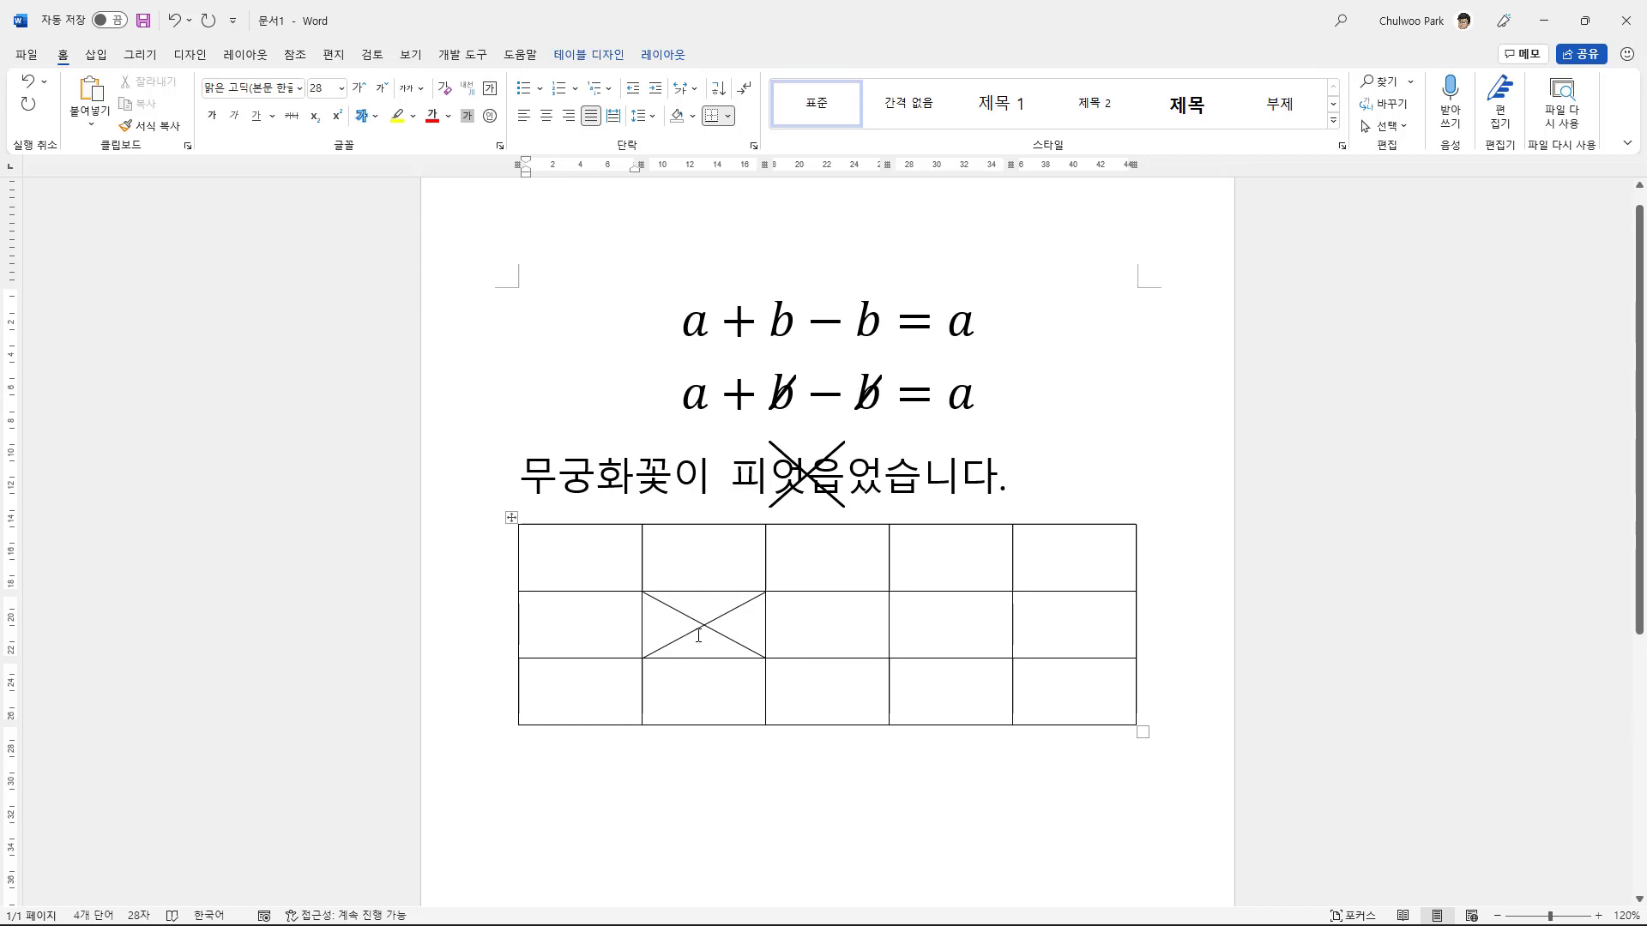
click(782, 622)
Step: Apply strikethrough to 무궁화꽃, then select the crossed-out 었을 object
click(272, 117)
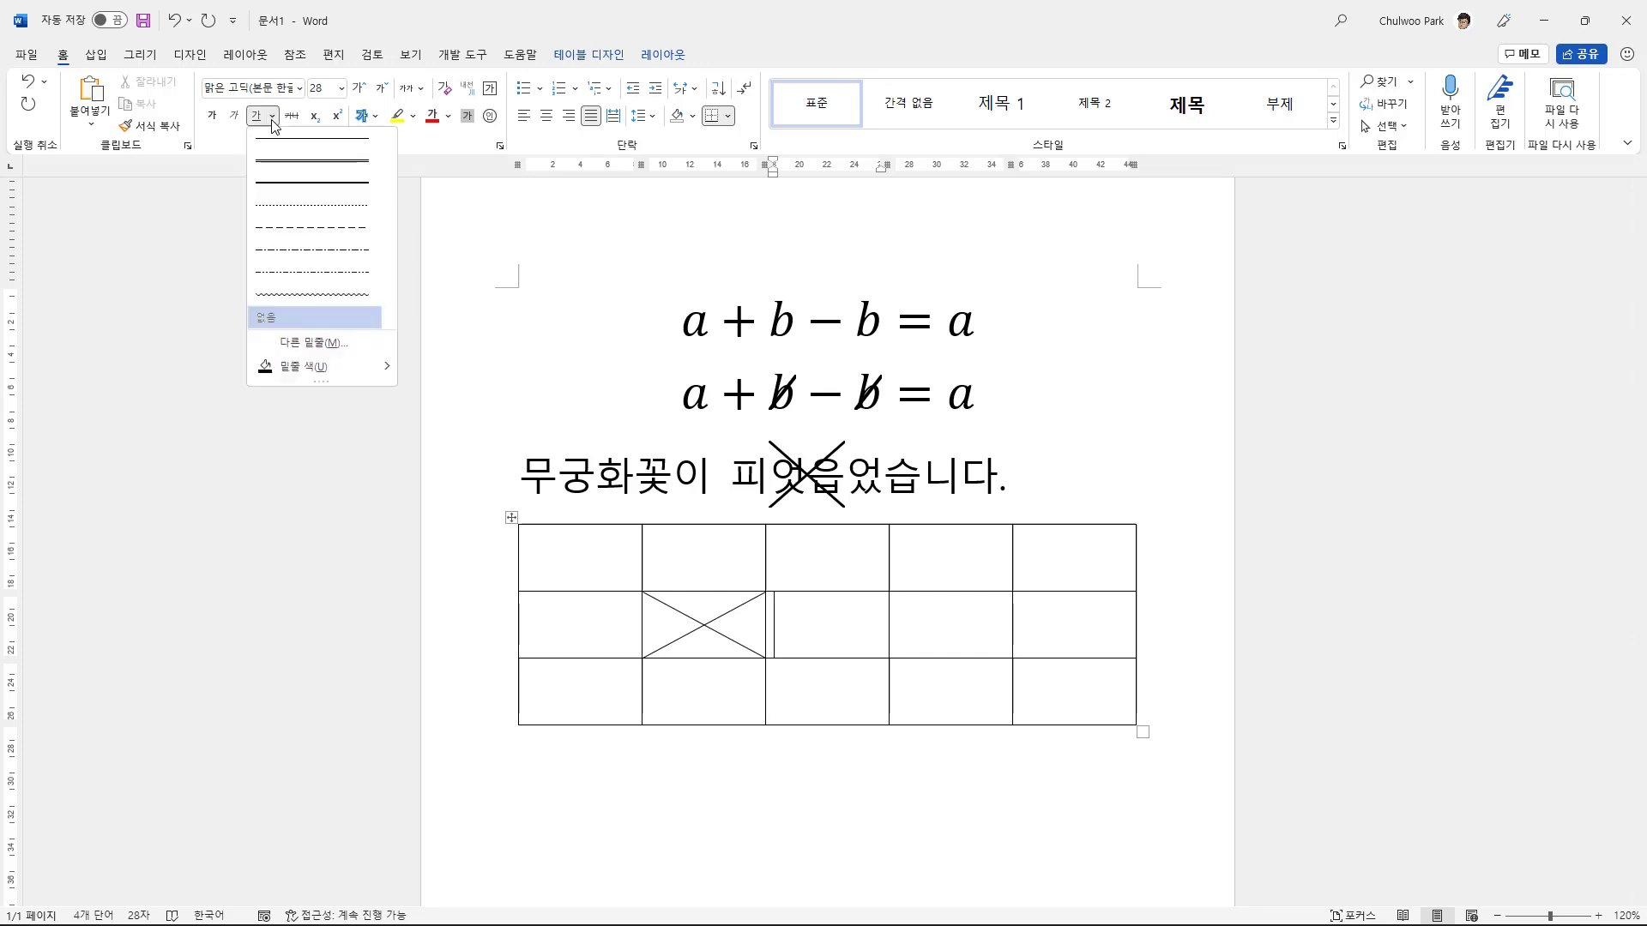
click(293, 125)
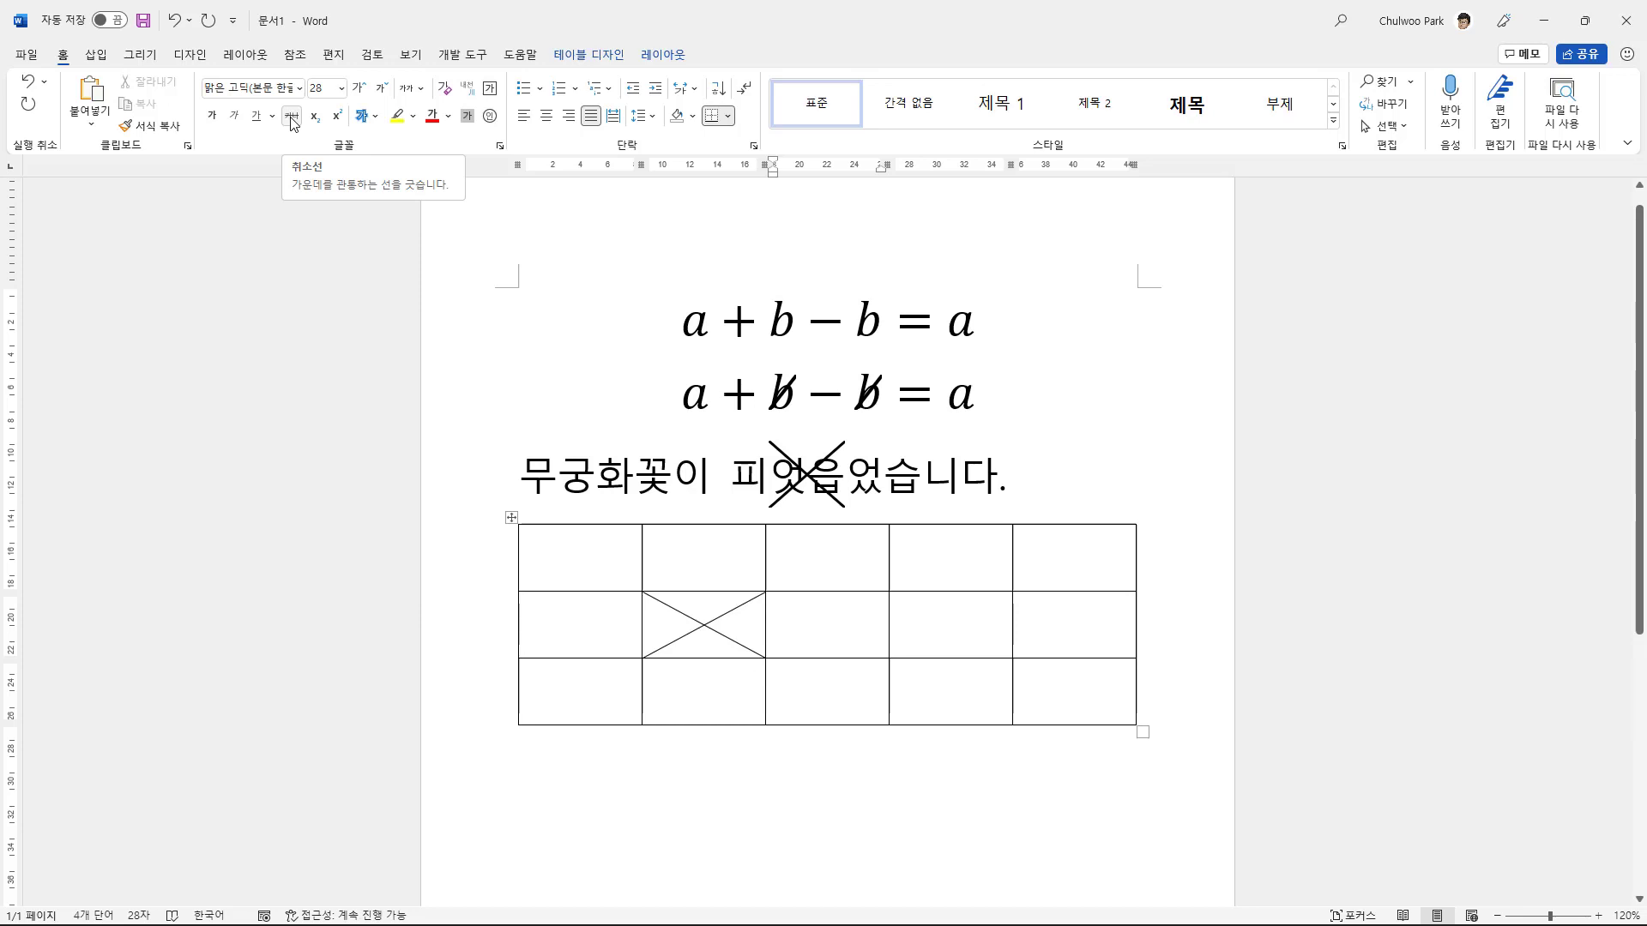
key(ctrl+y)
click(293, 116)
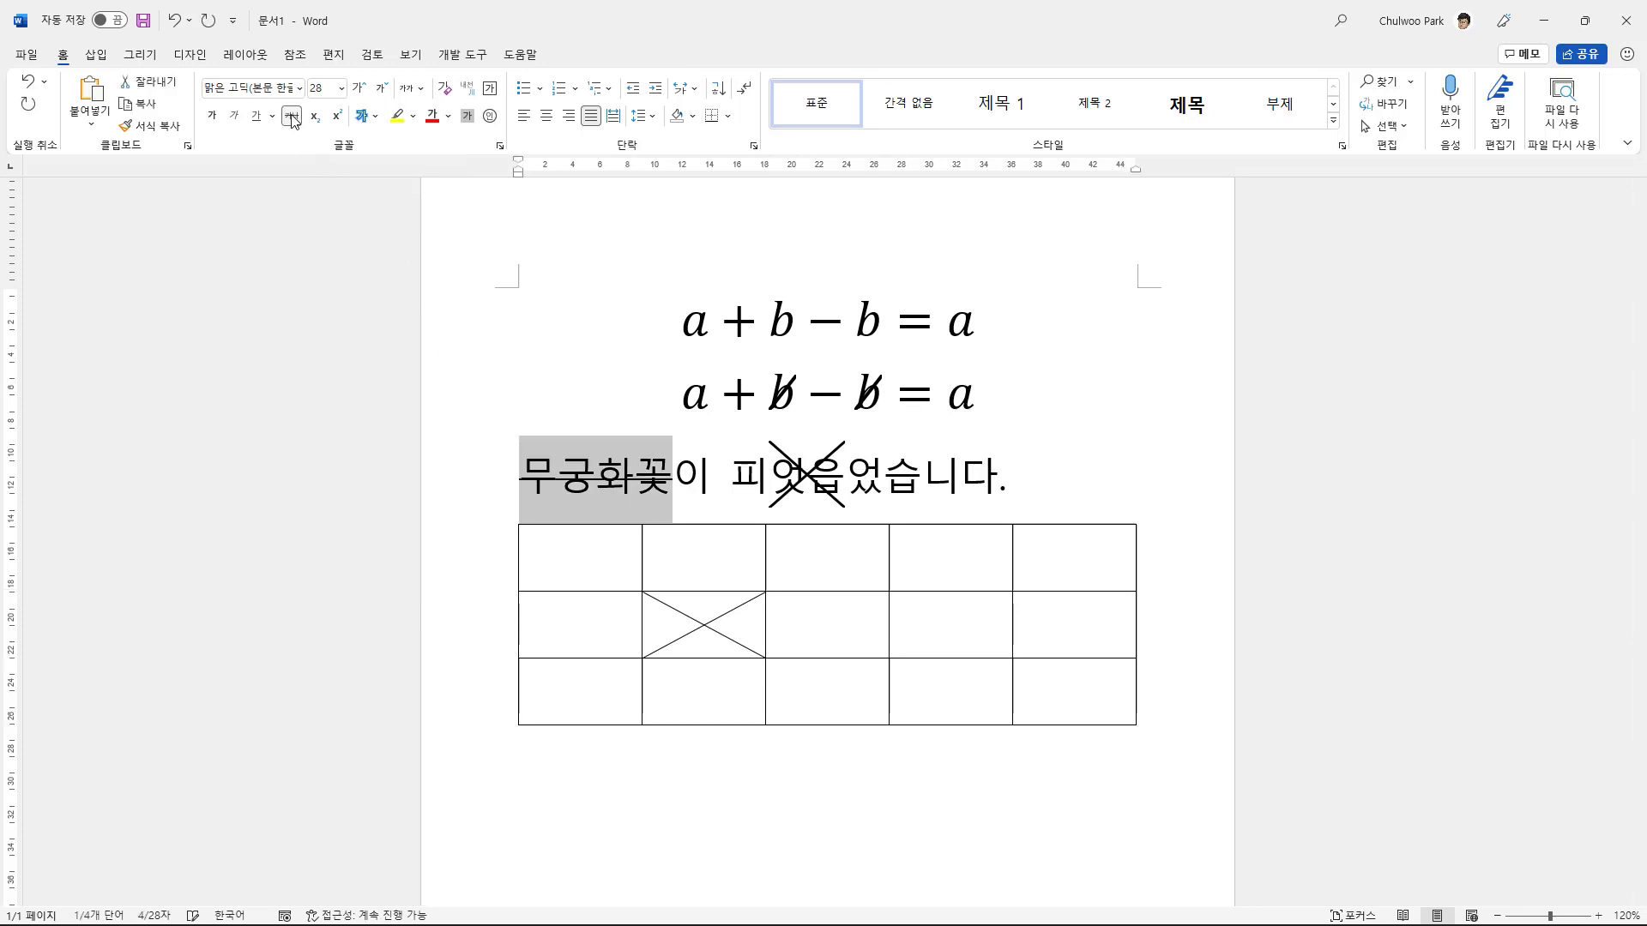
click(581, 489)
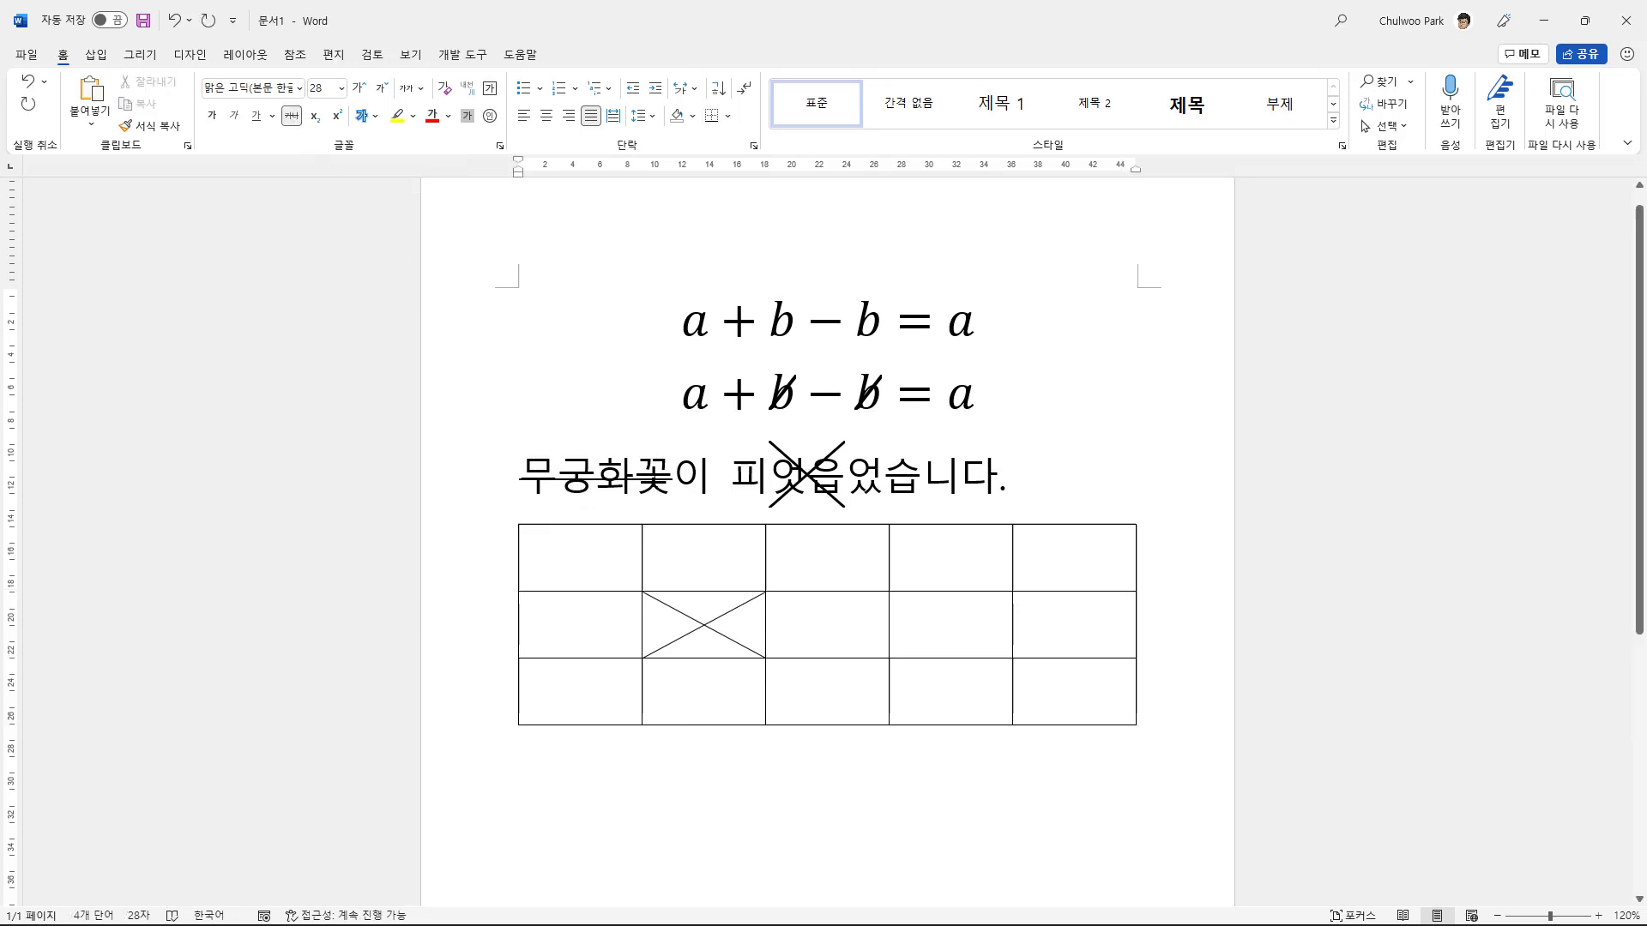
click(777, 497)
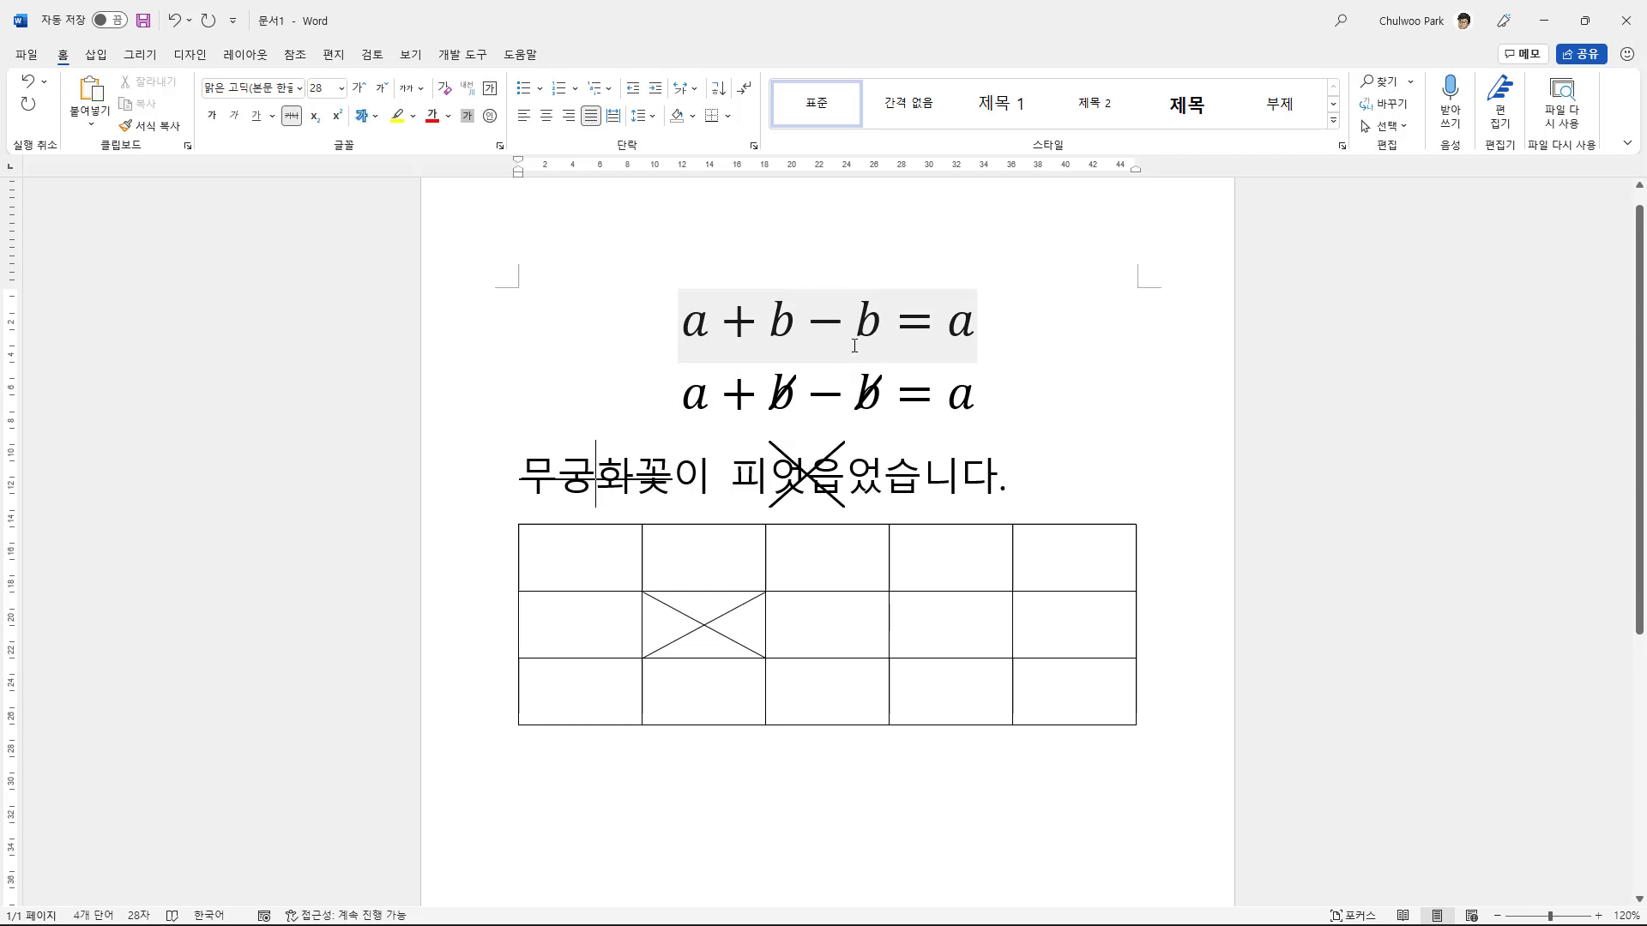
click(697, 325)
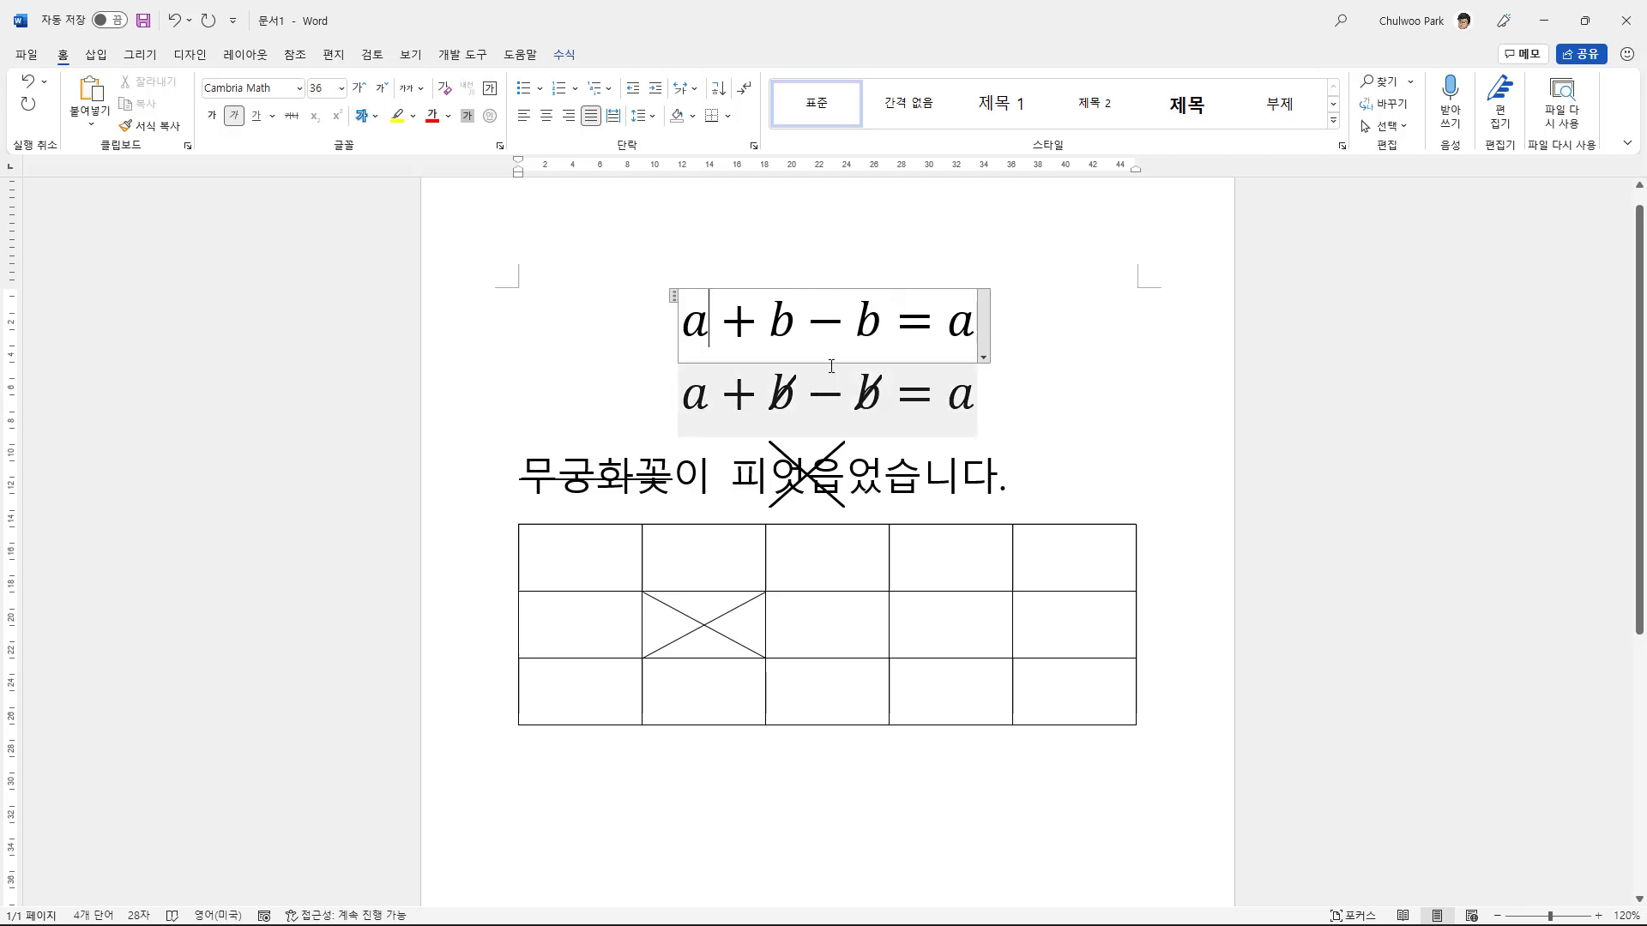
click(770, 393)
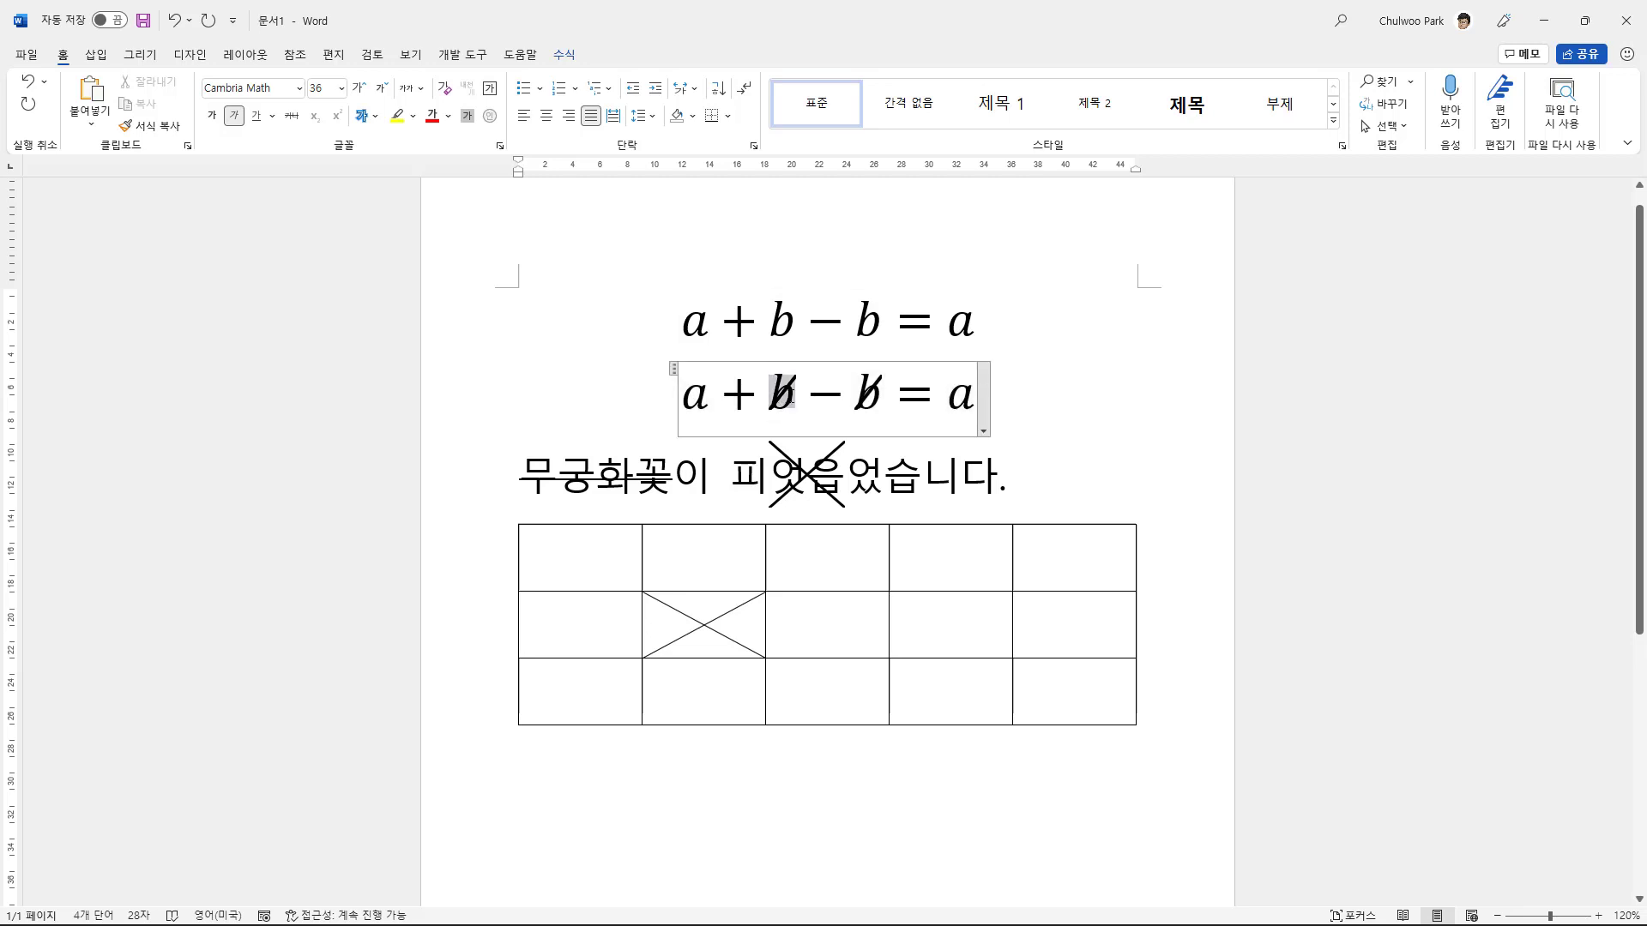
click(797, 392)
click(775, 390)
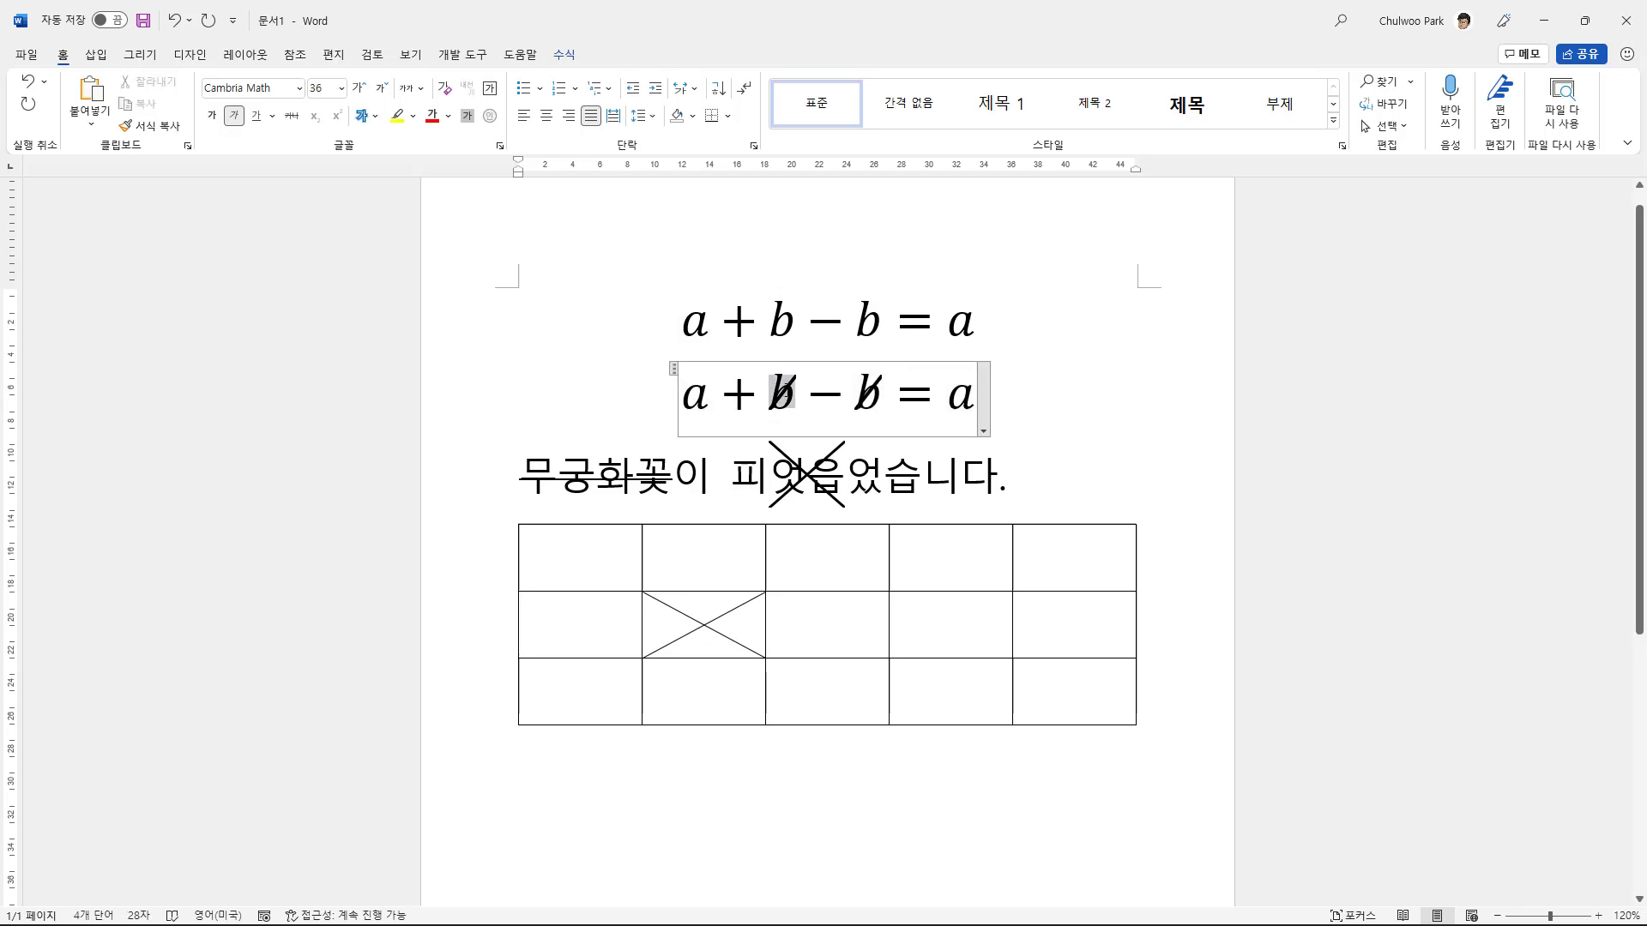
click(801, 392)
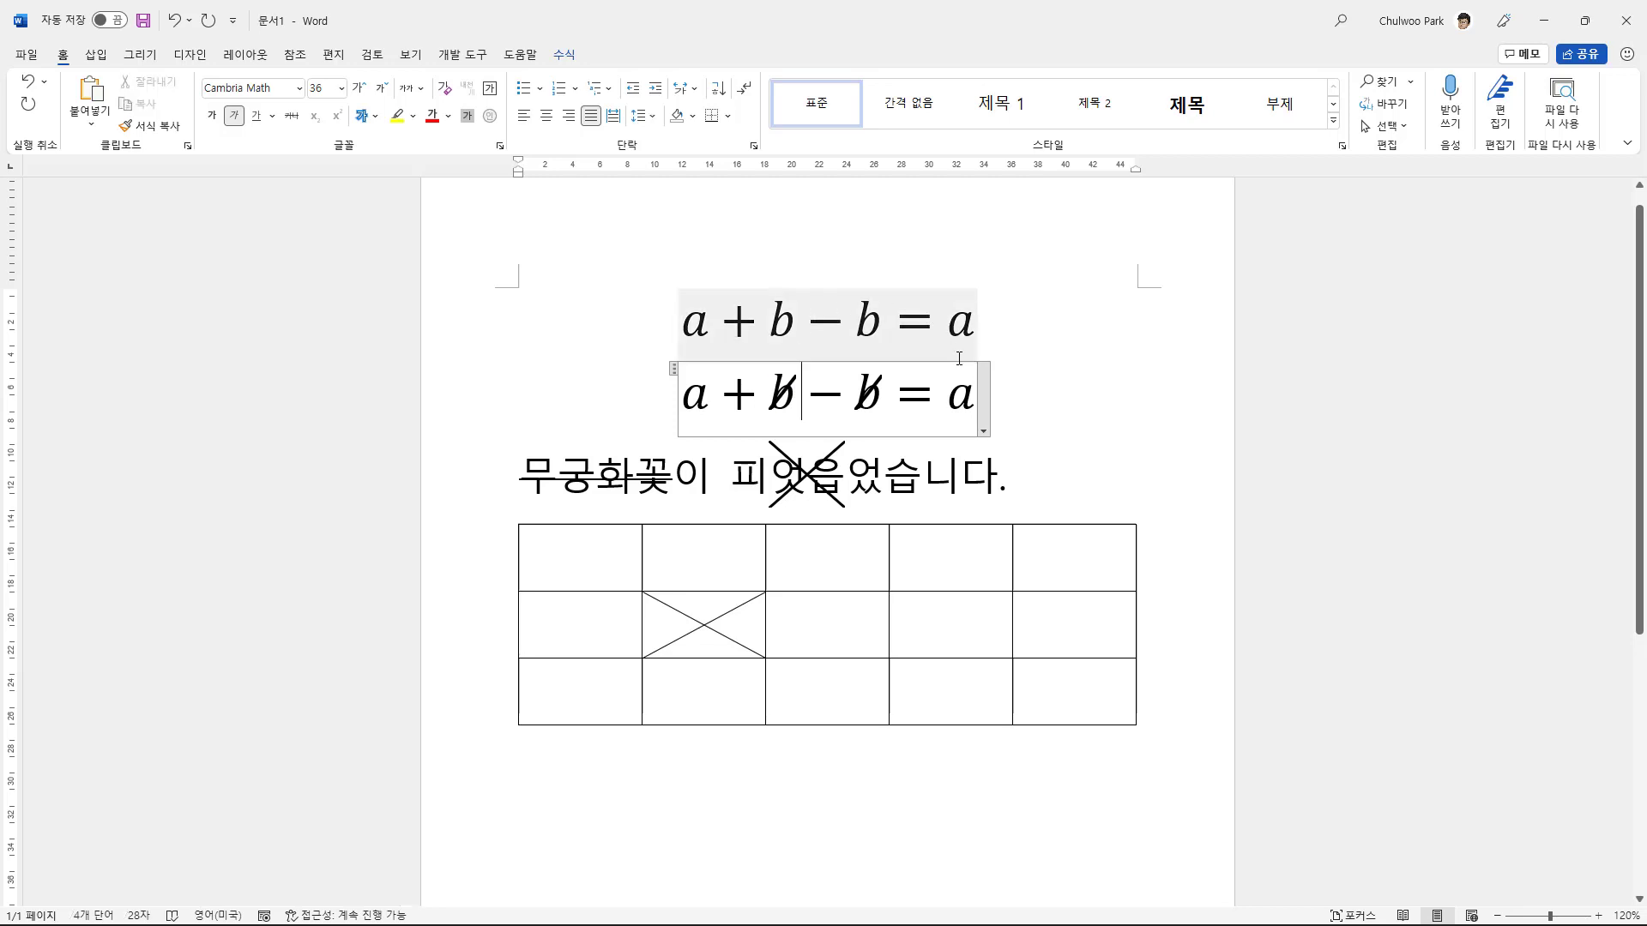
click(1060, 331)
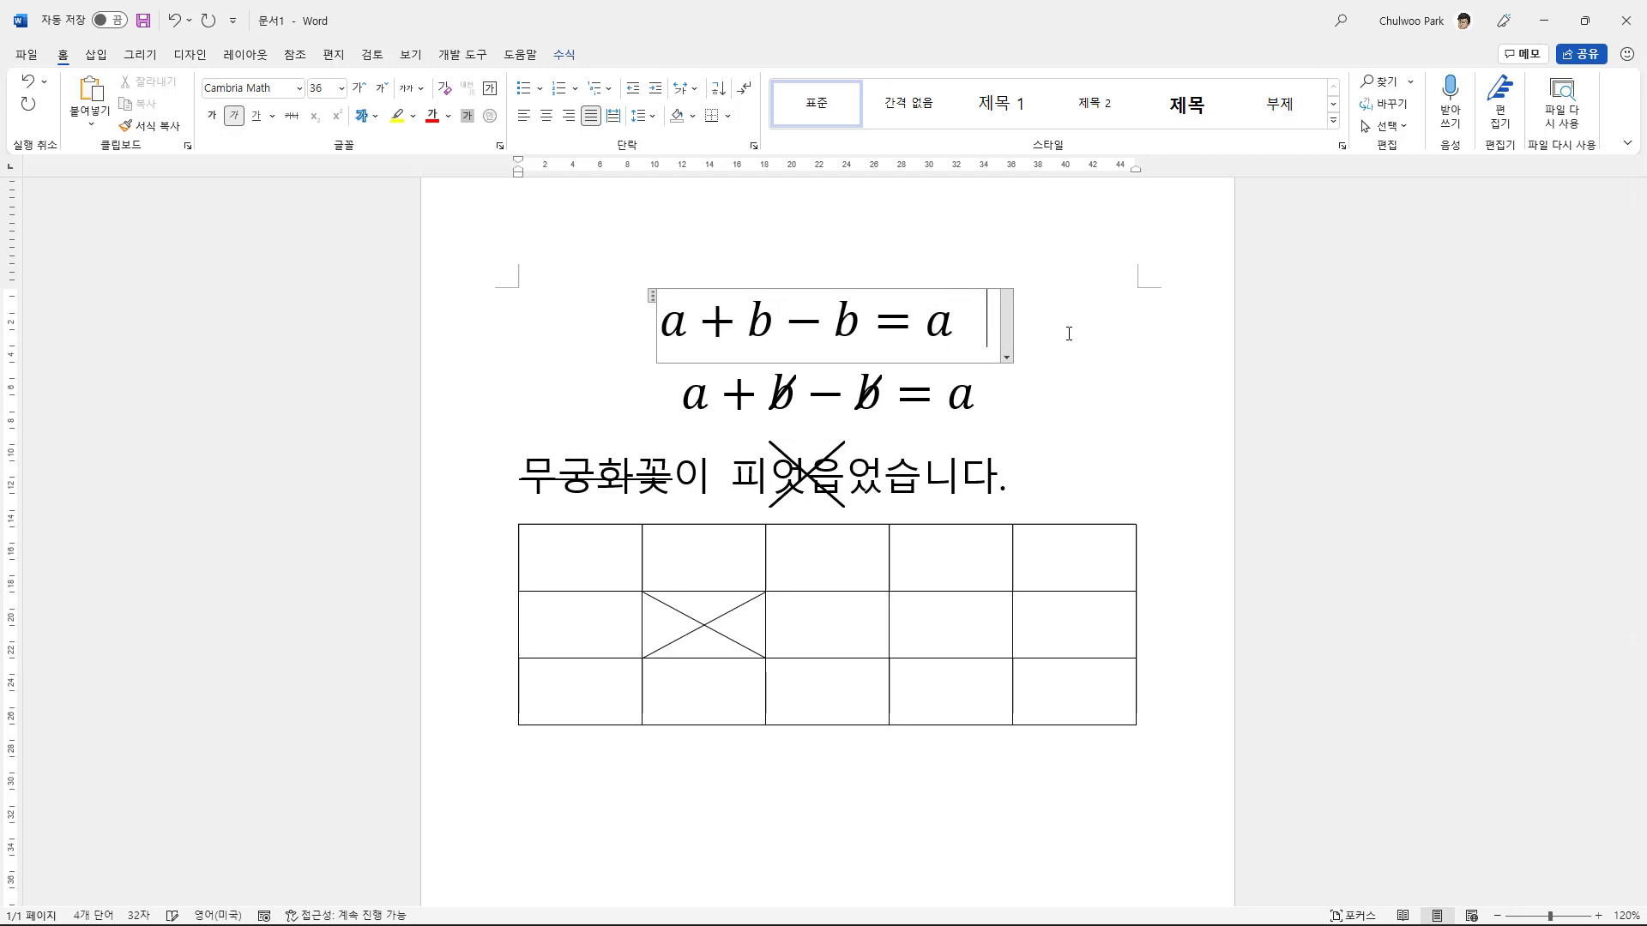
Step: Replace the stray \ㄱㄷ with \rect(a) to build a boxed a, and select the a
text(\ㄱㄷ)
key(BackSpace)
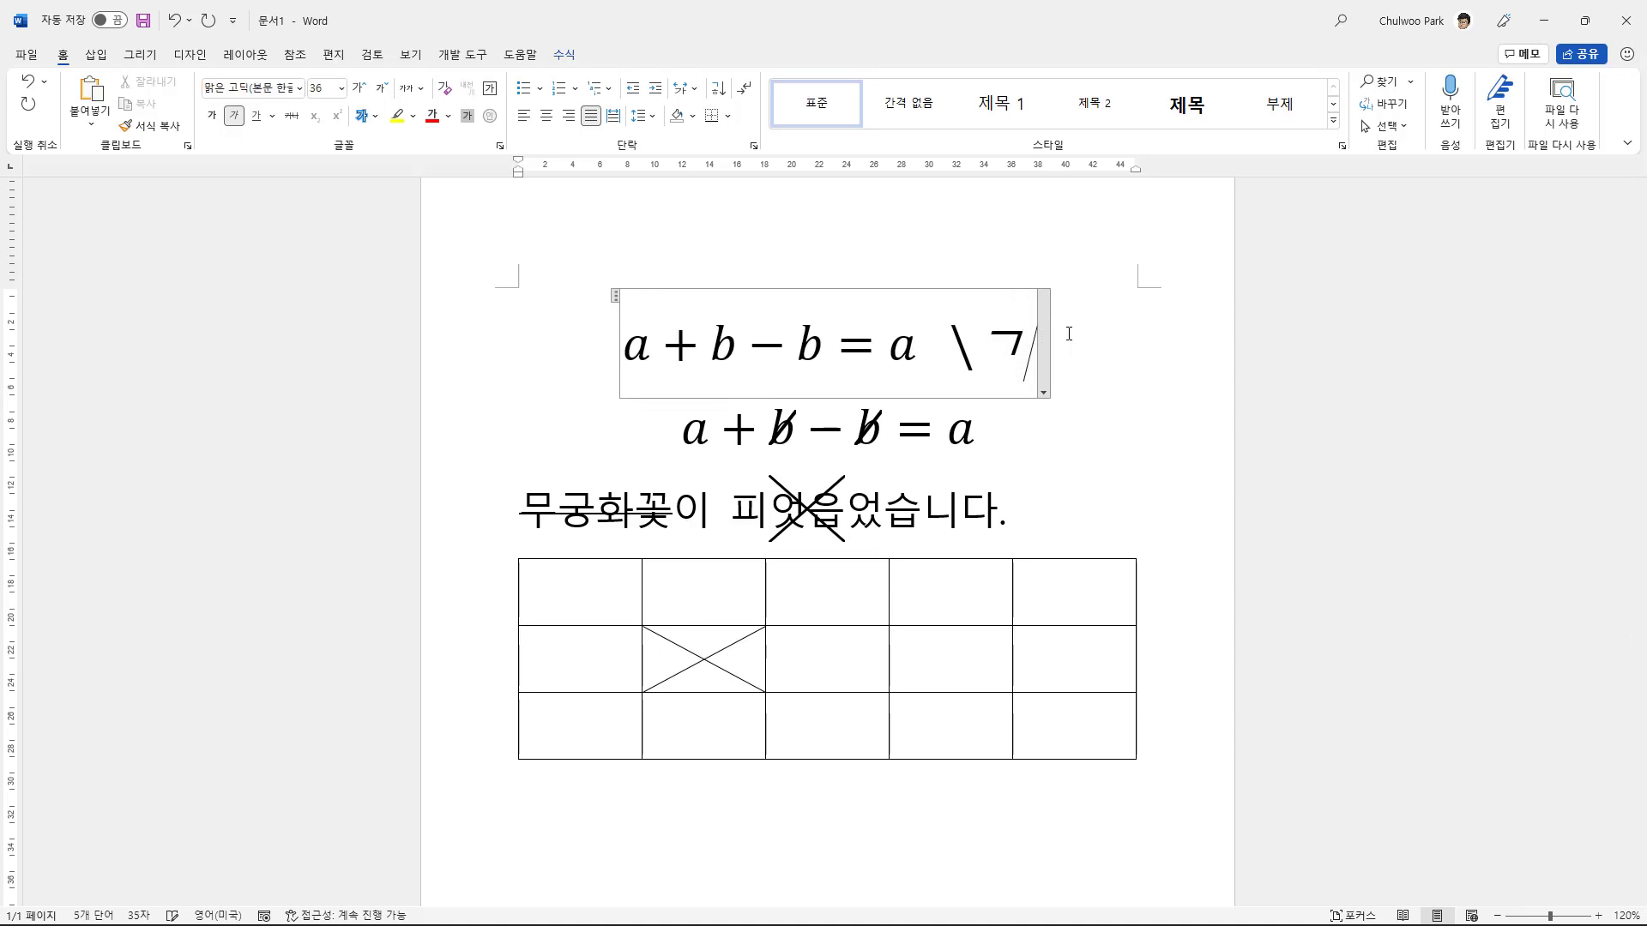
key(BackSpace)
key(BackSpace)
key(BackSpace)
text(\re)
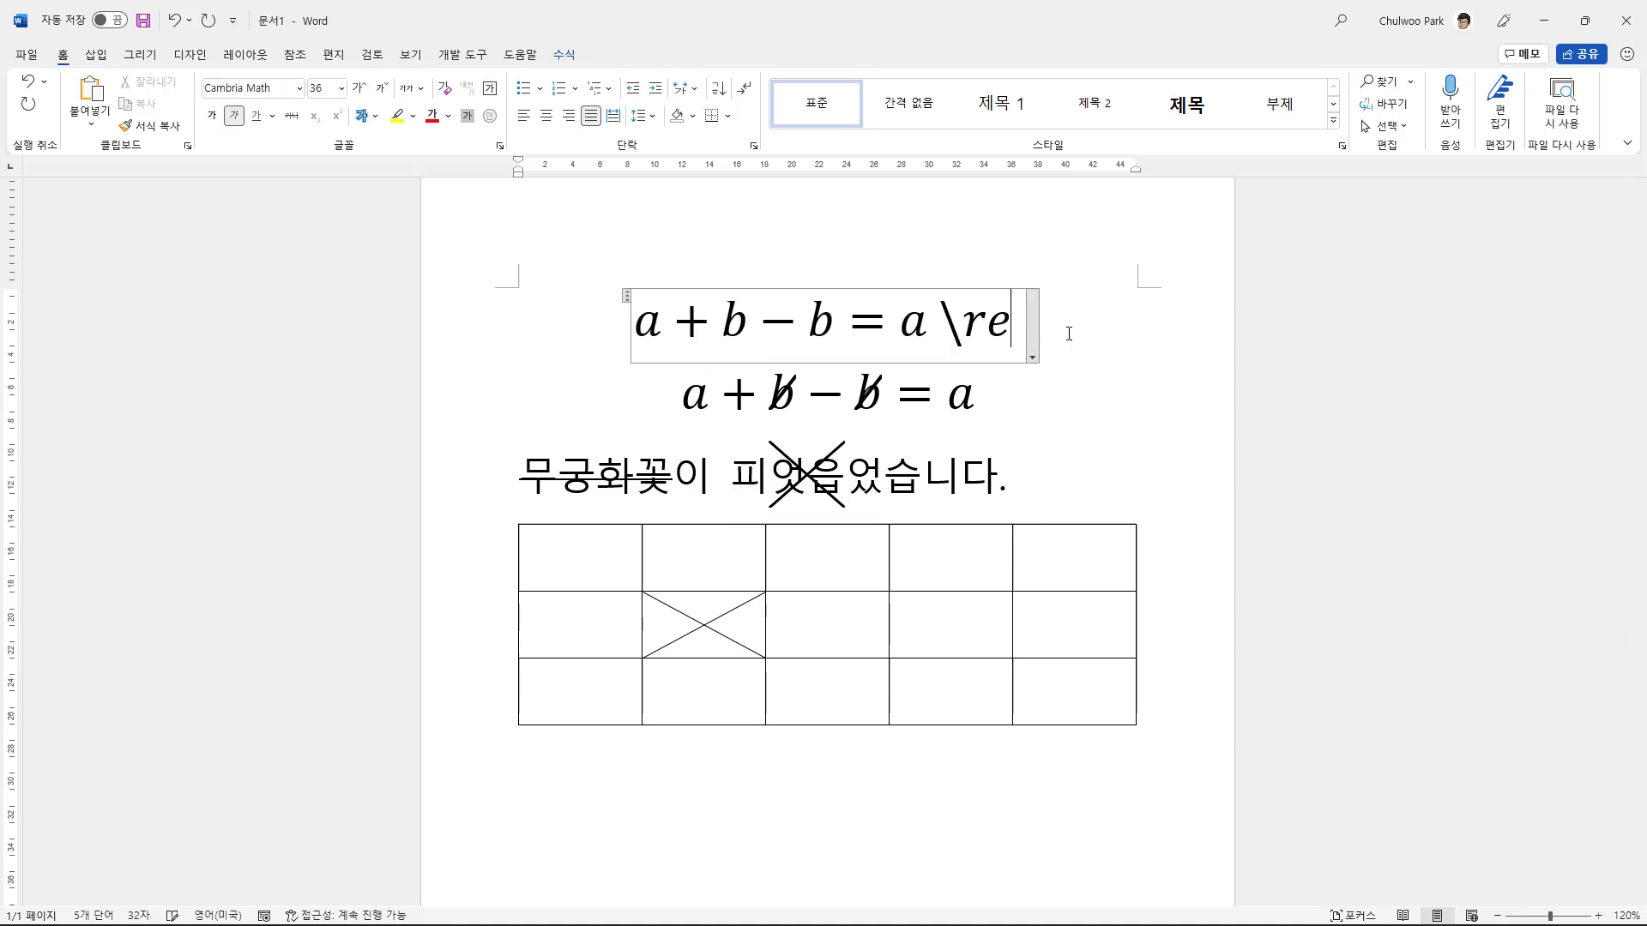
text(ct)
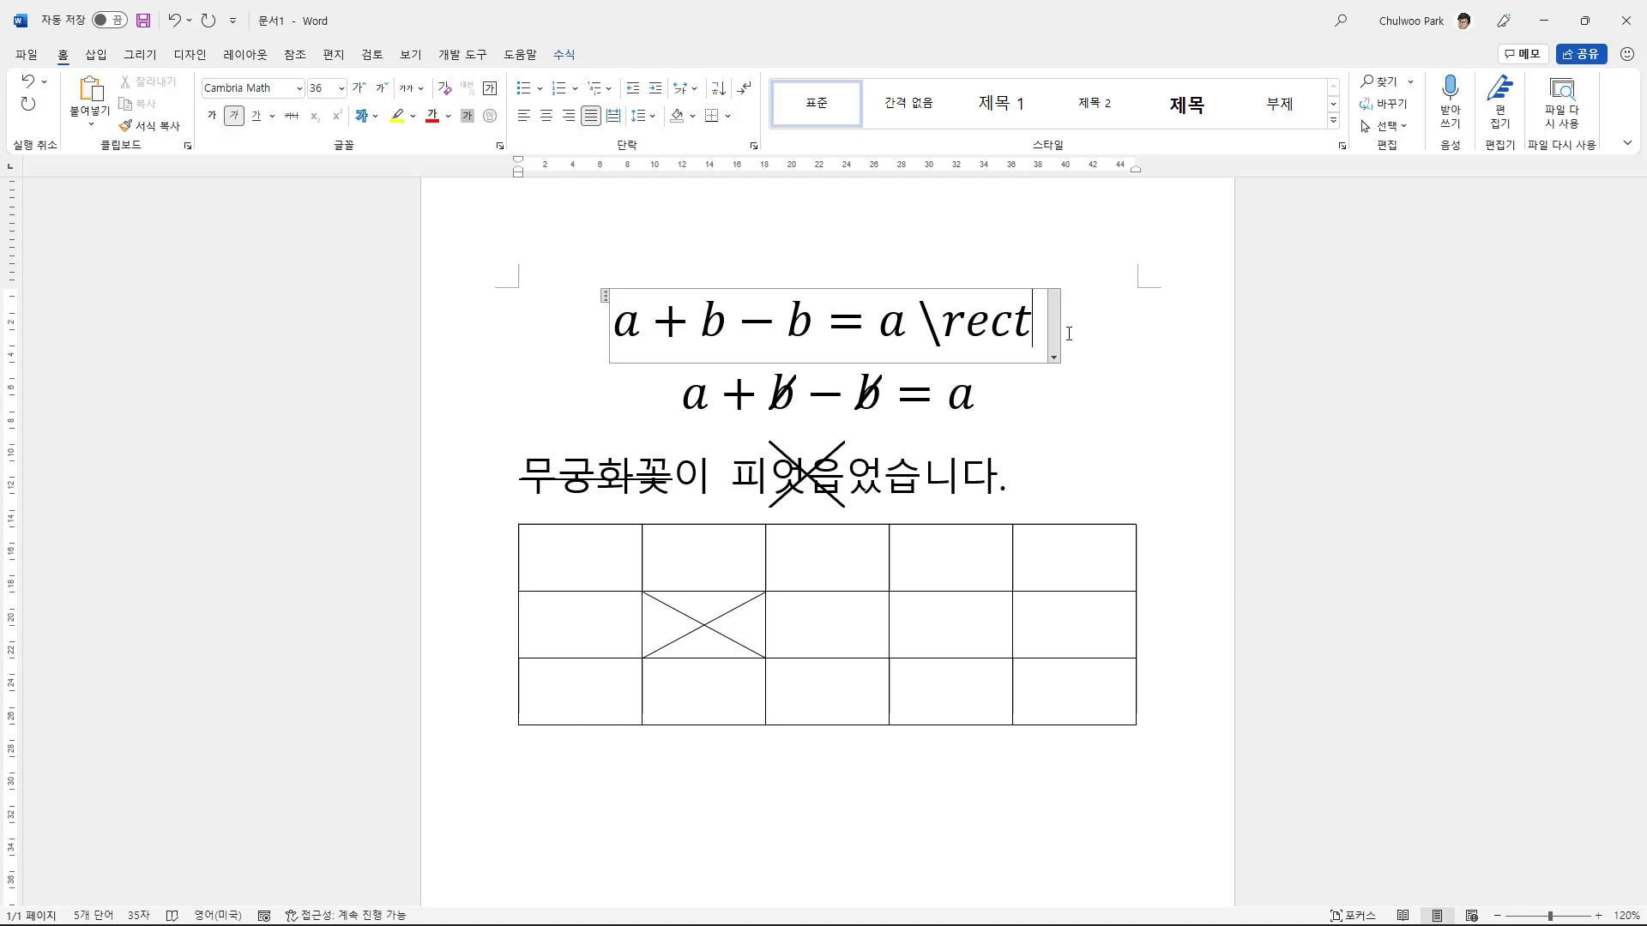
text((a)
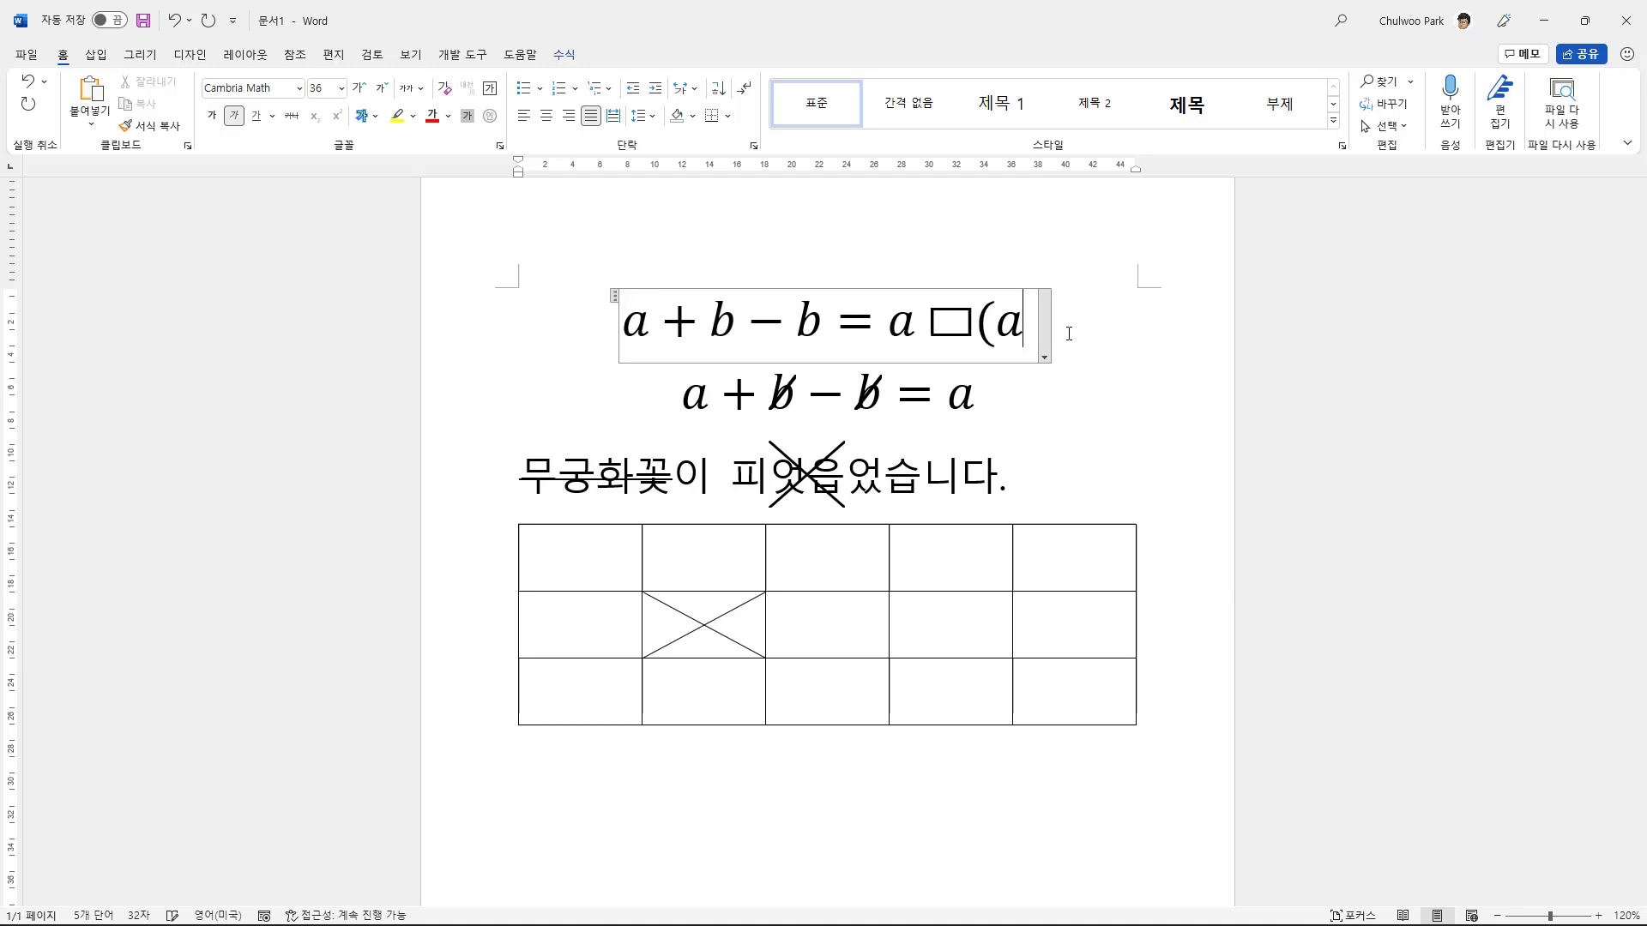
text())
key(space)
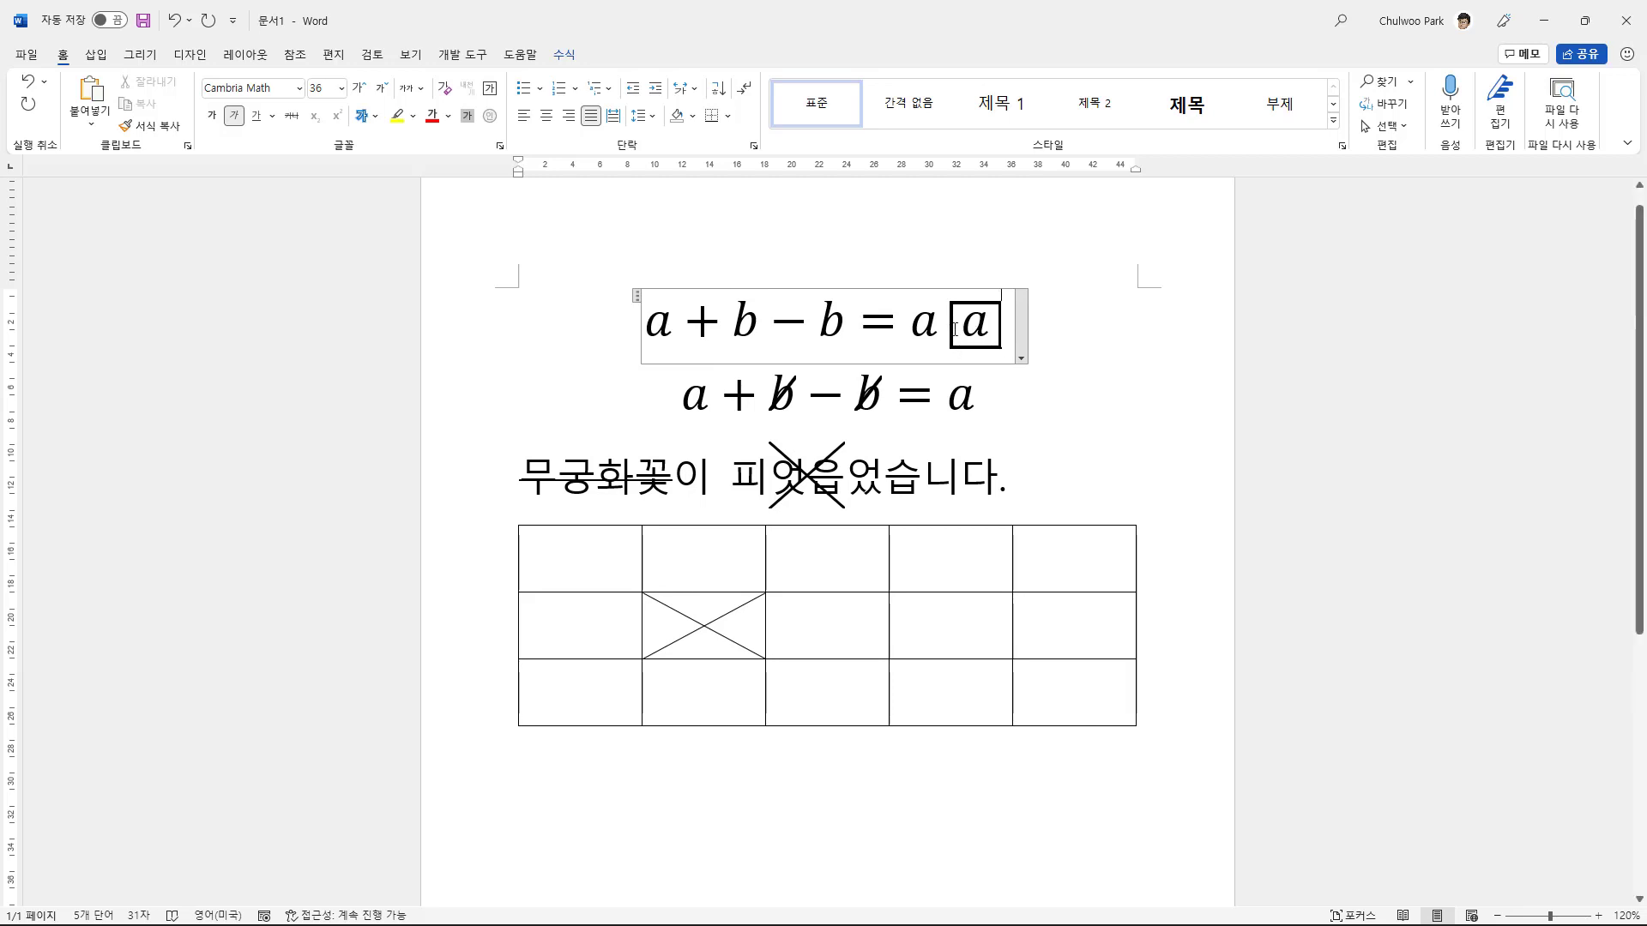
key(shift+Left)
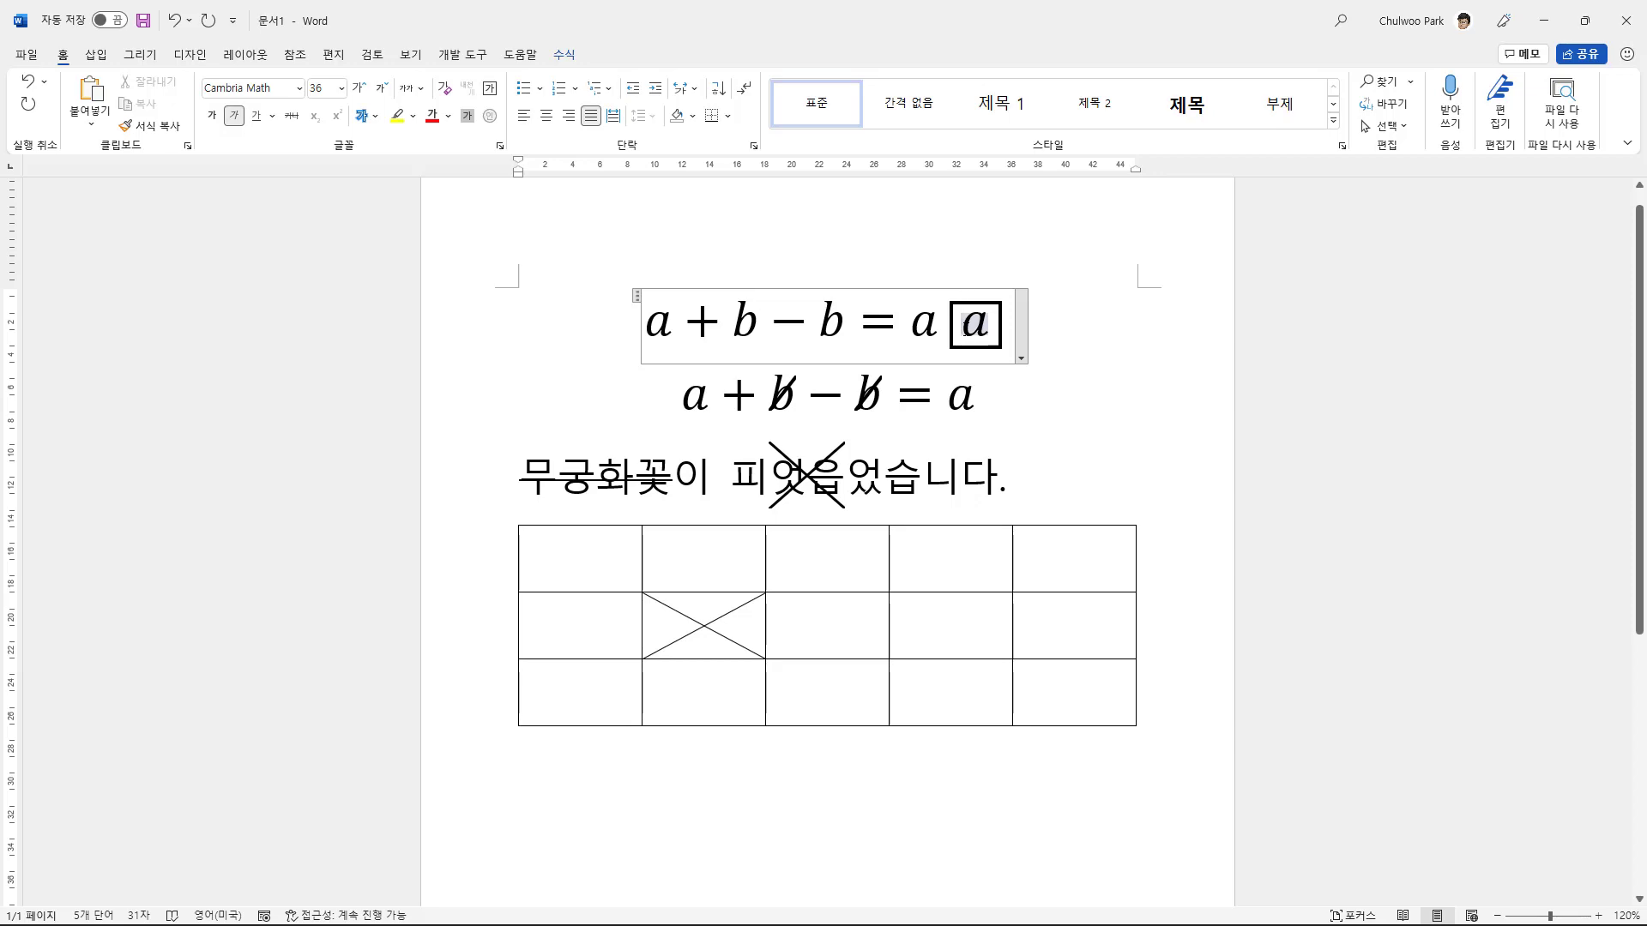
Step: Hide the top, bottom, left and right edges of the box around the final a
right_click(963, 326)
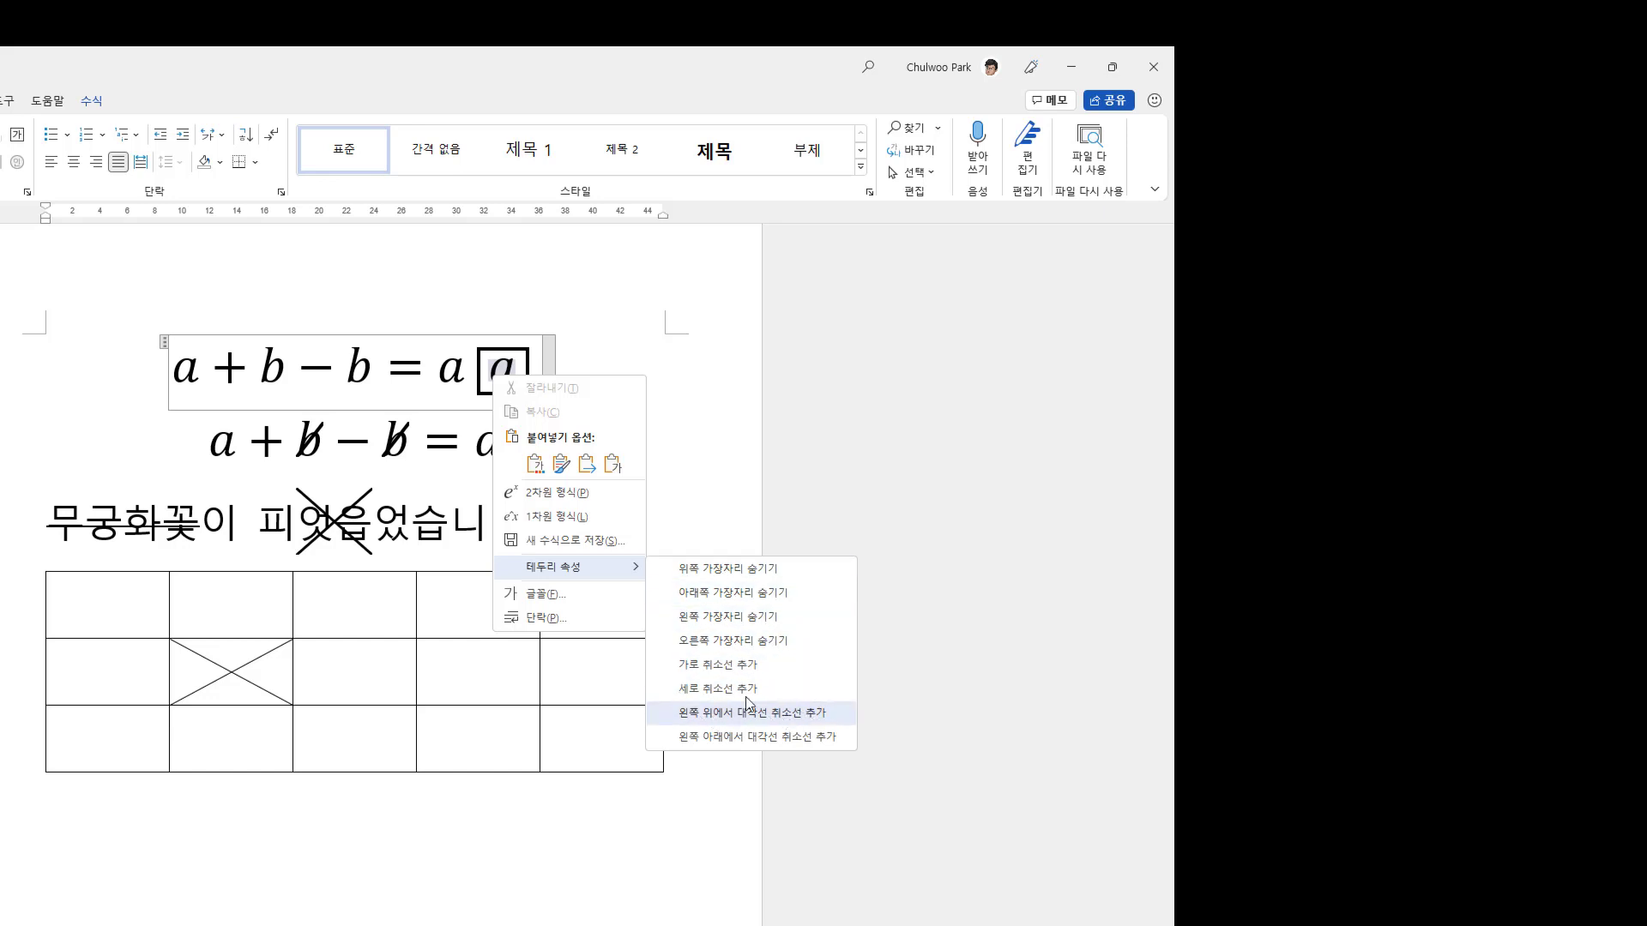
click(774, 570)
right_click(503, 364)
mouse_move(579, 554)
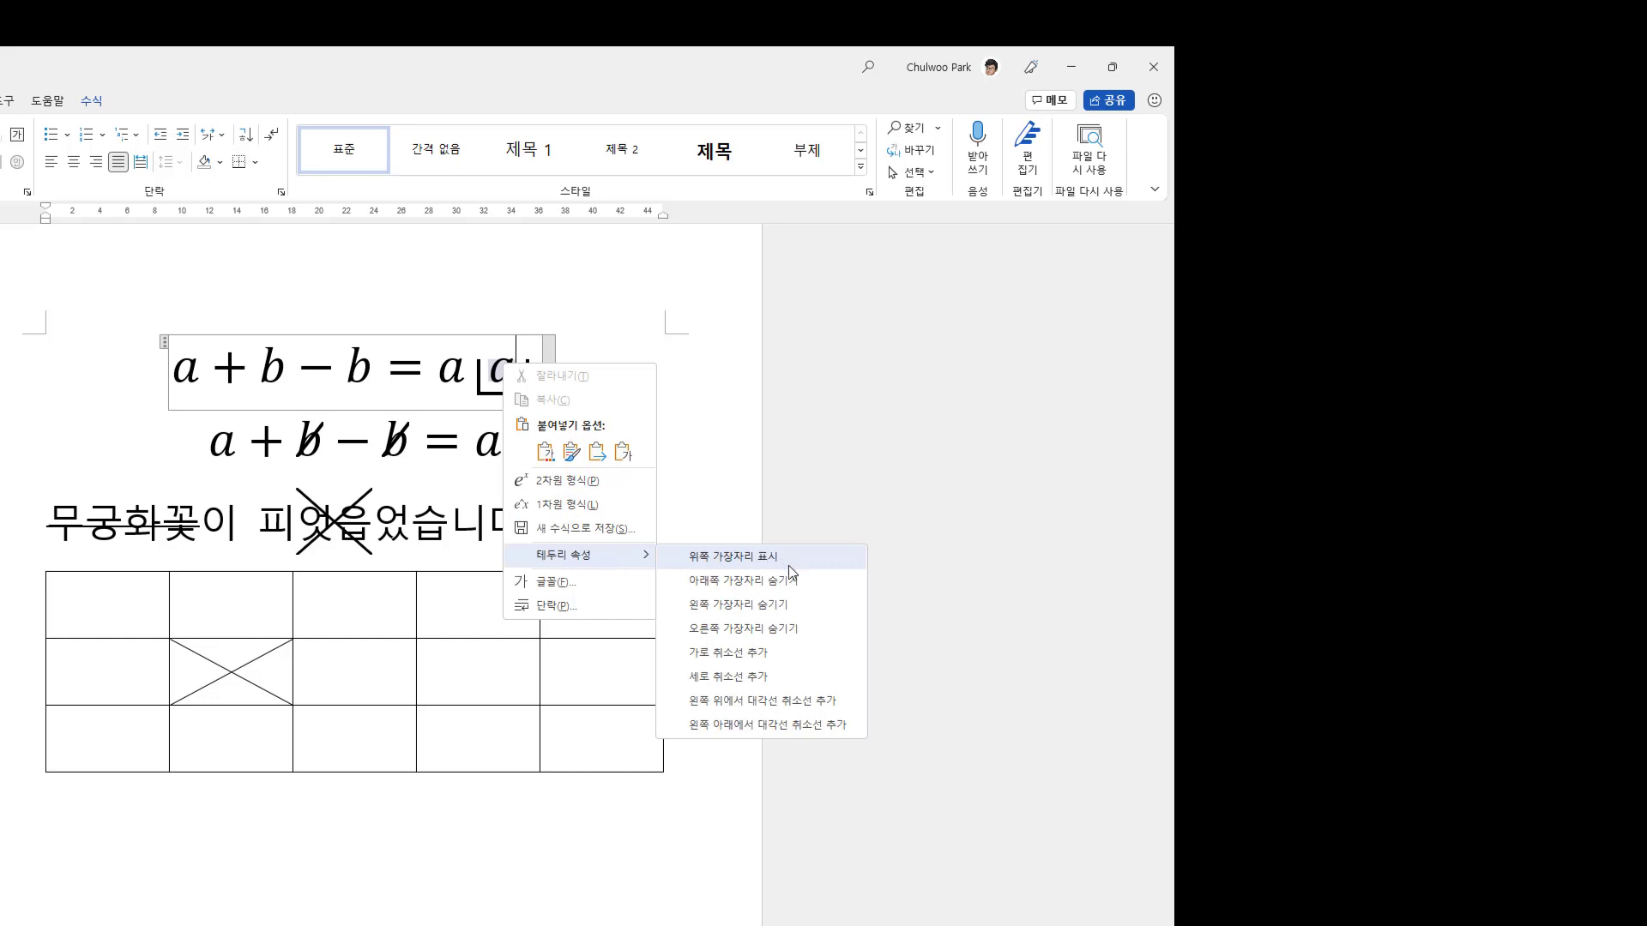
click(791, 582)
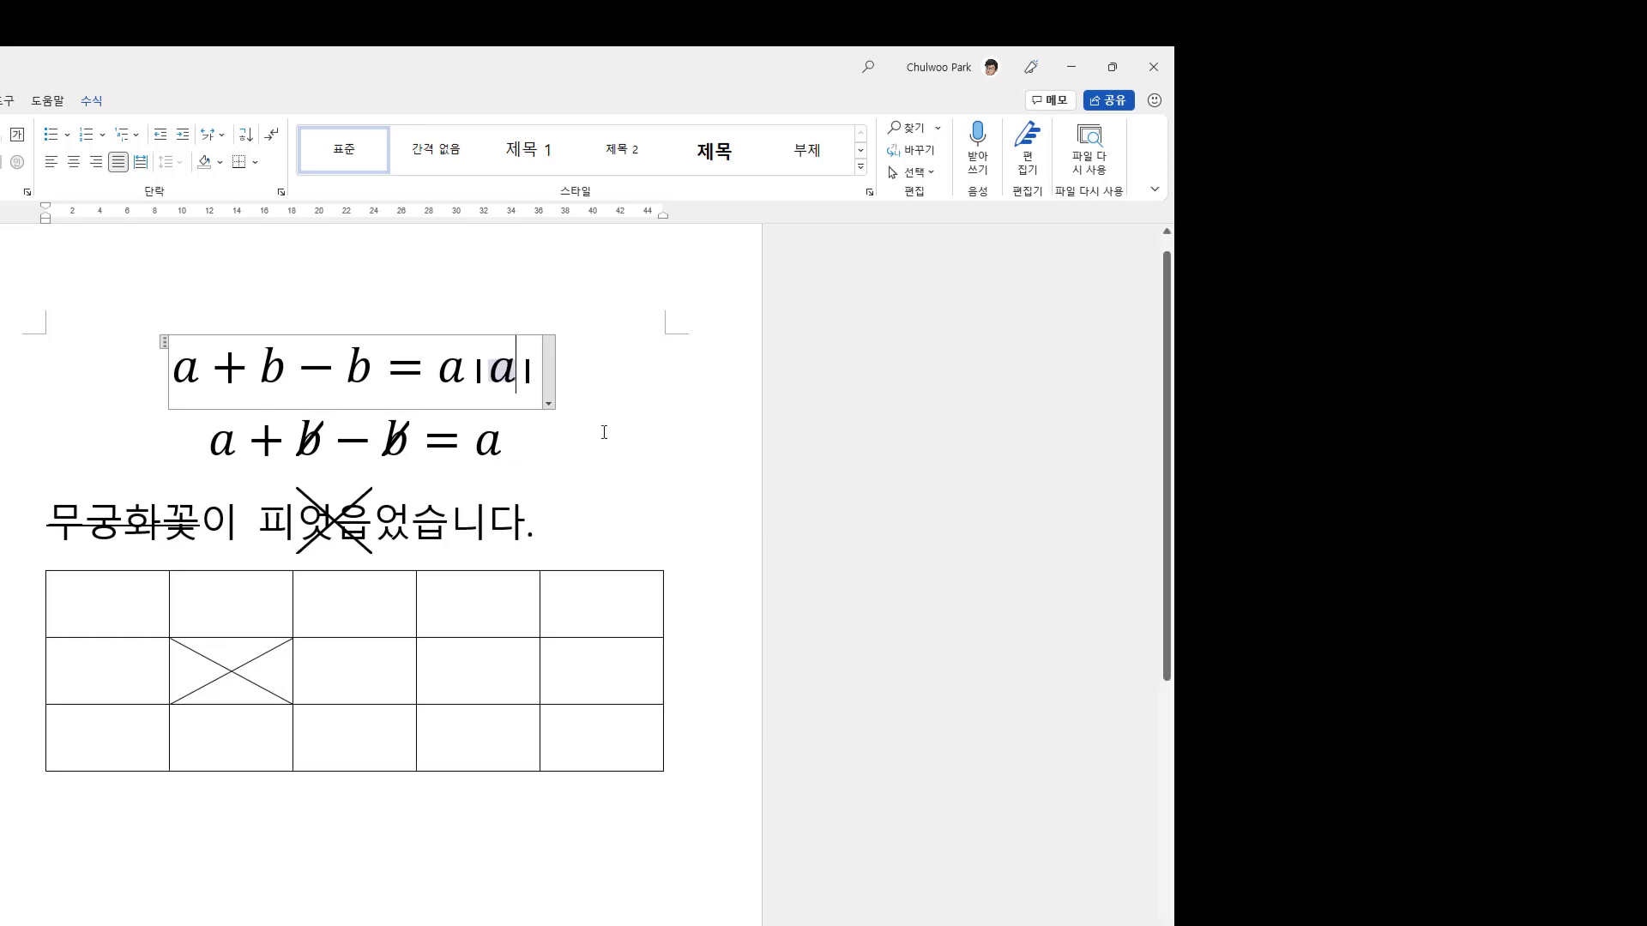
right_click(502, 371)
mouse_move(575, 563)
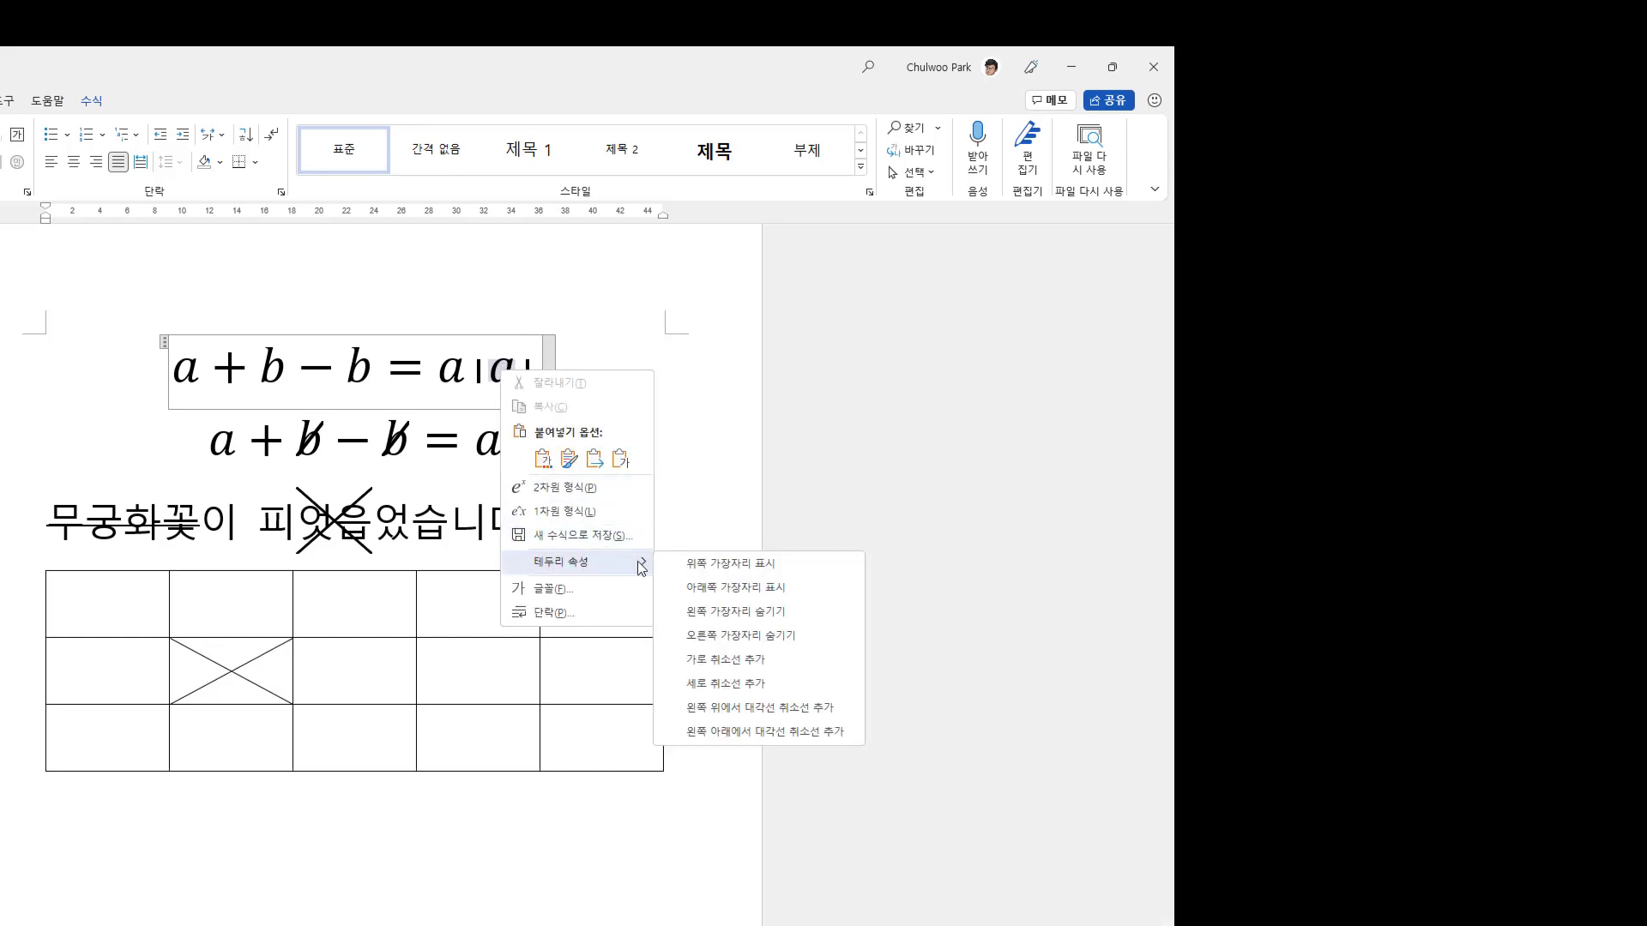
click(773, 610)
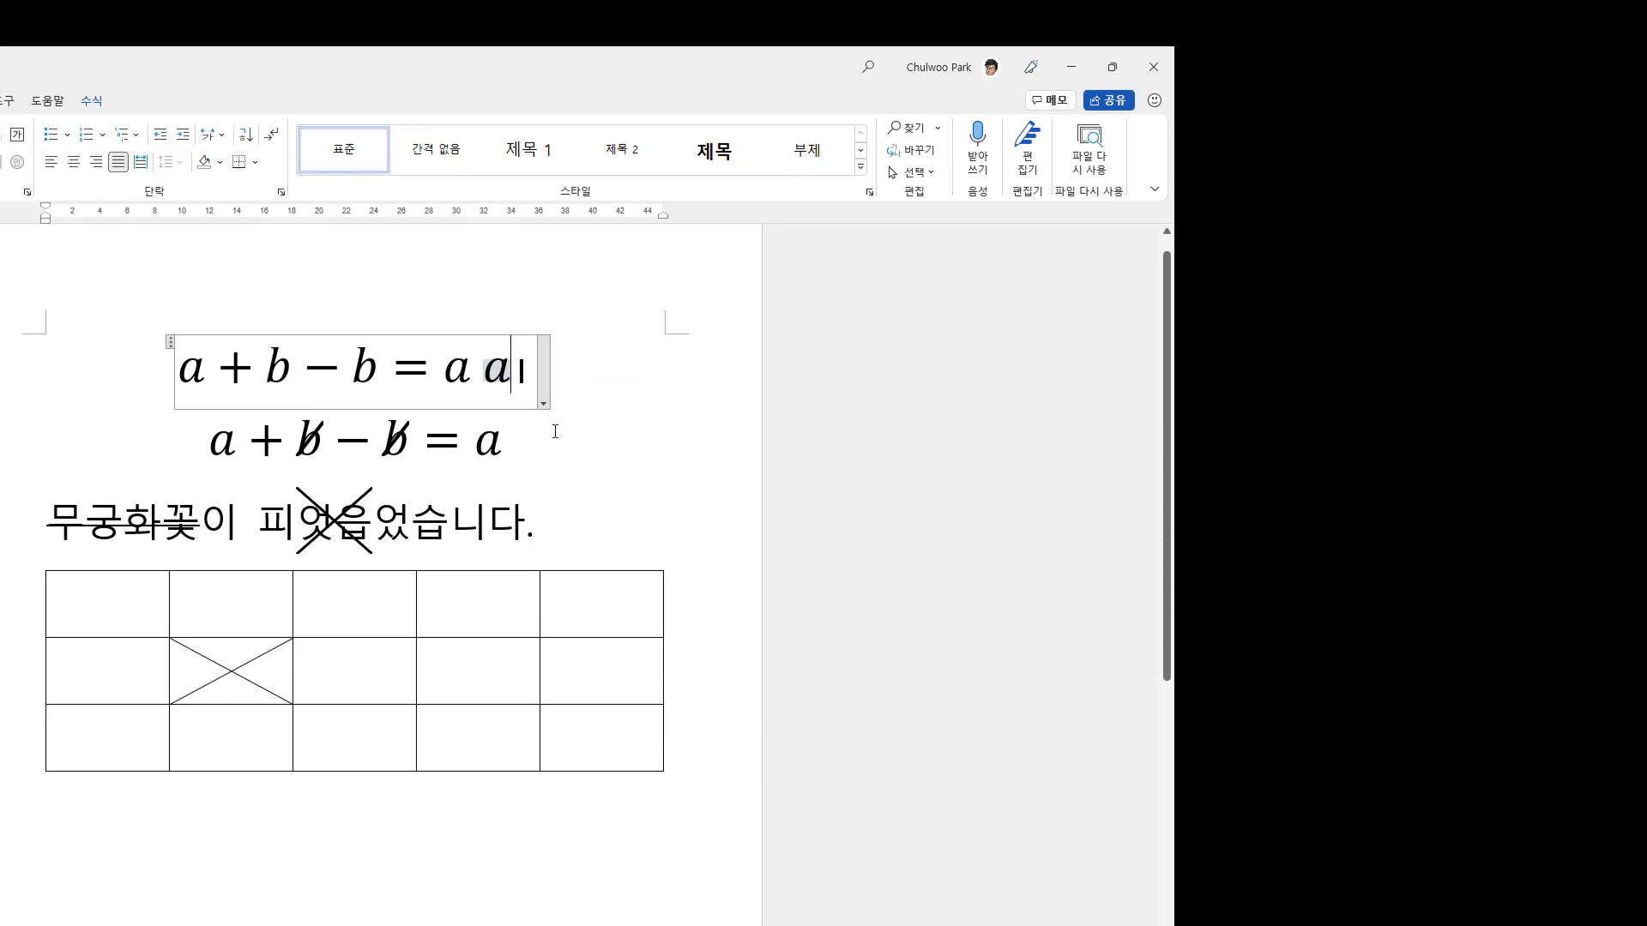
right_click(508, 375)
mouse_move(579, 568)
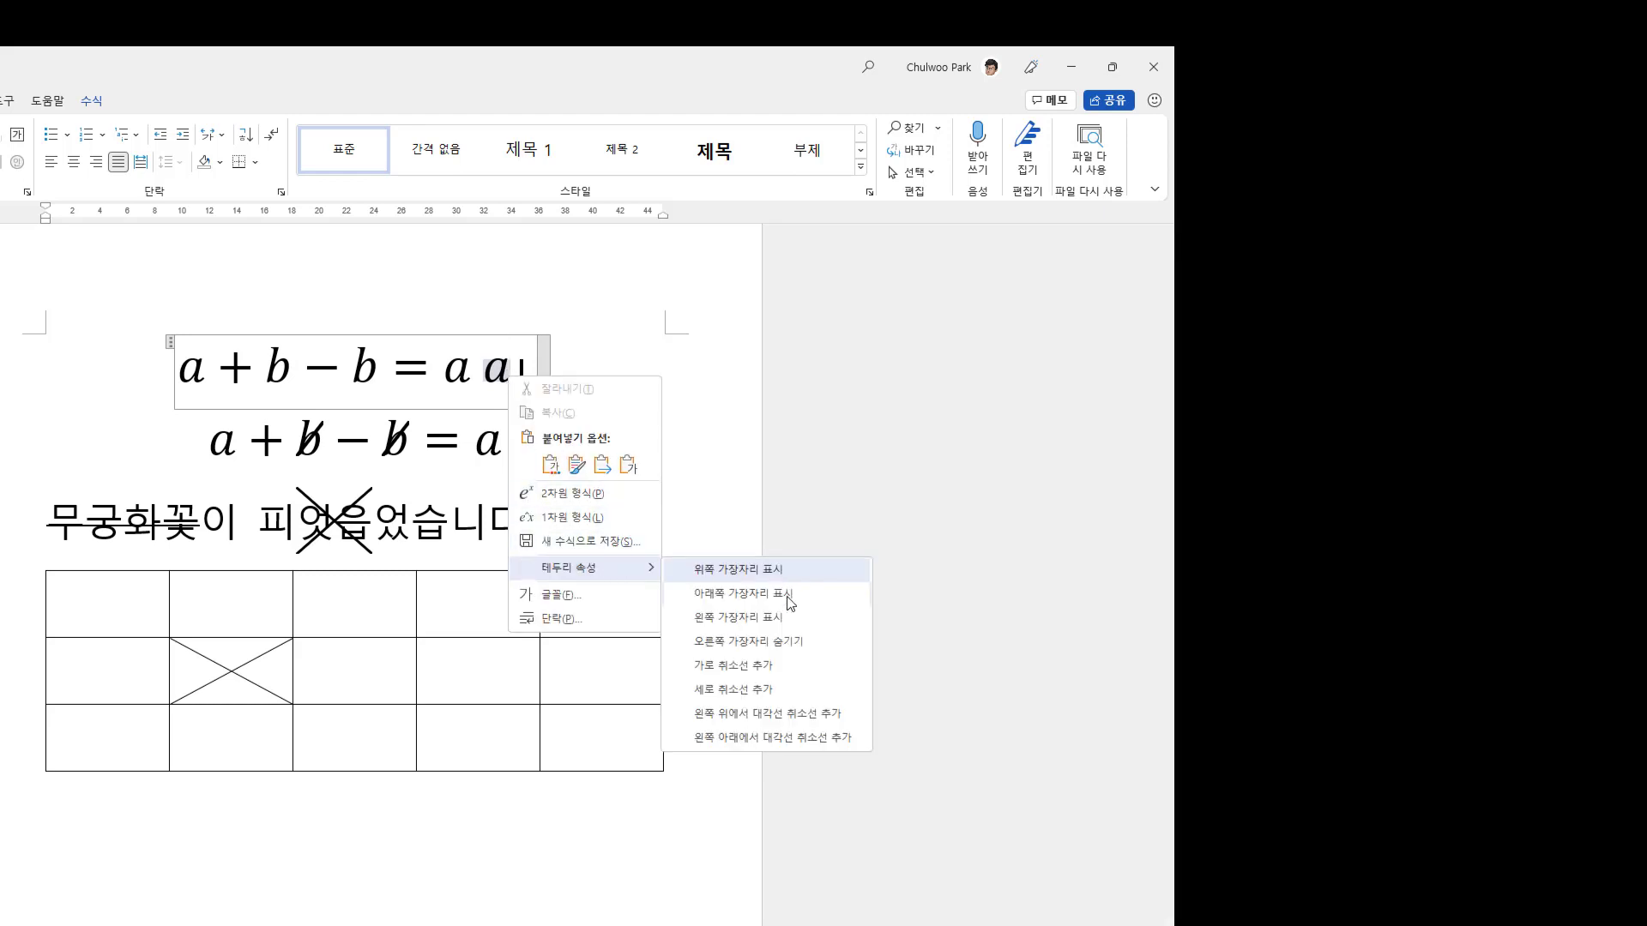
click(788, 644)
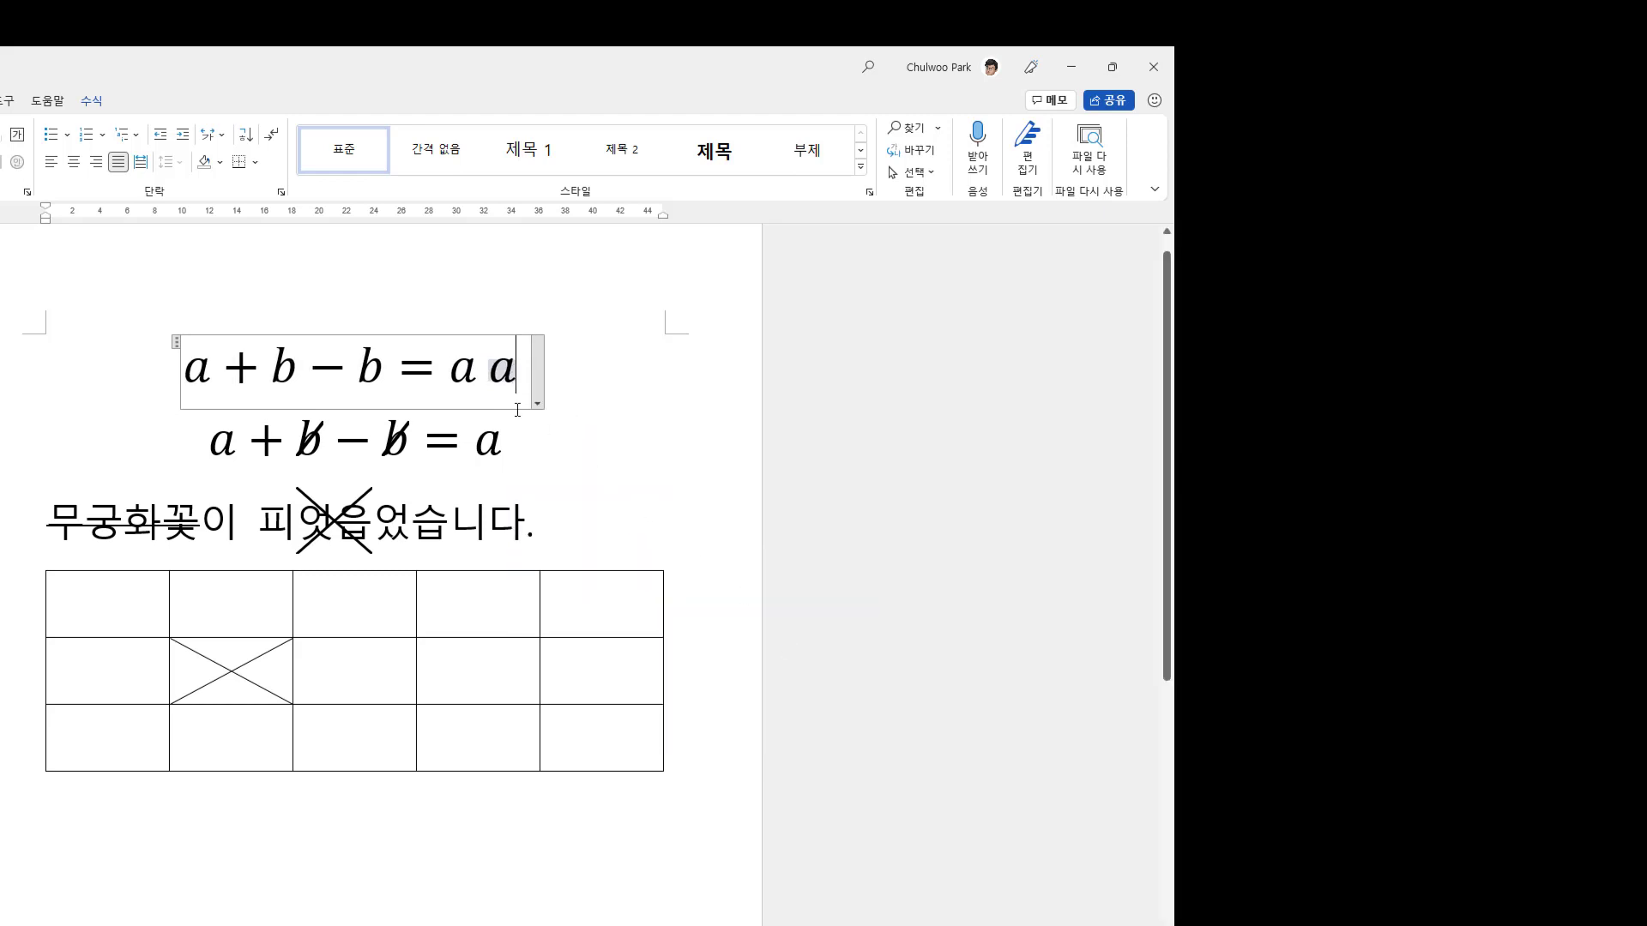
Step: Cross the a with a diagonal strike and place the caret after it
right_click(503, 369)
mouse_move(564, 556)
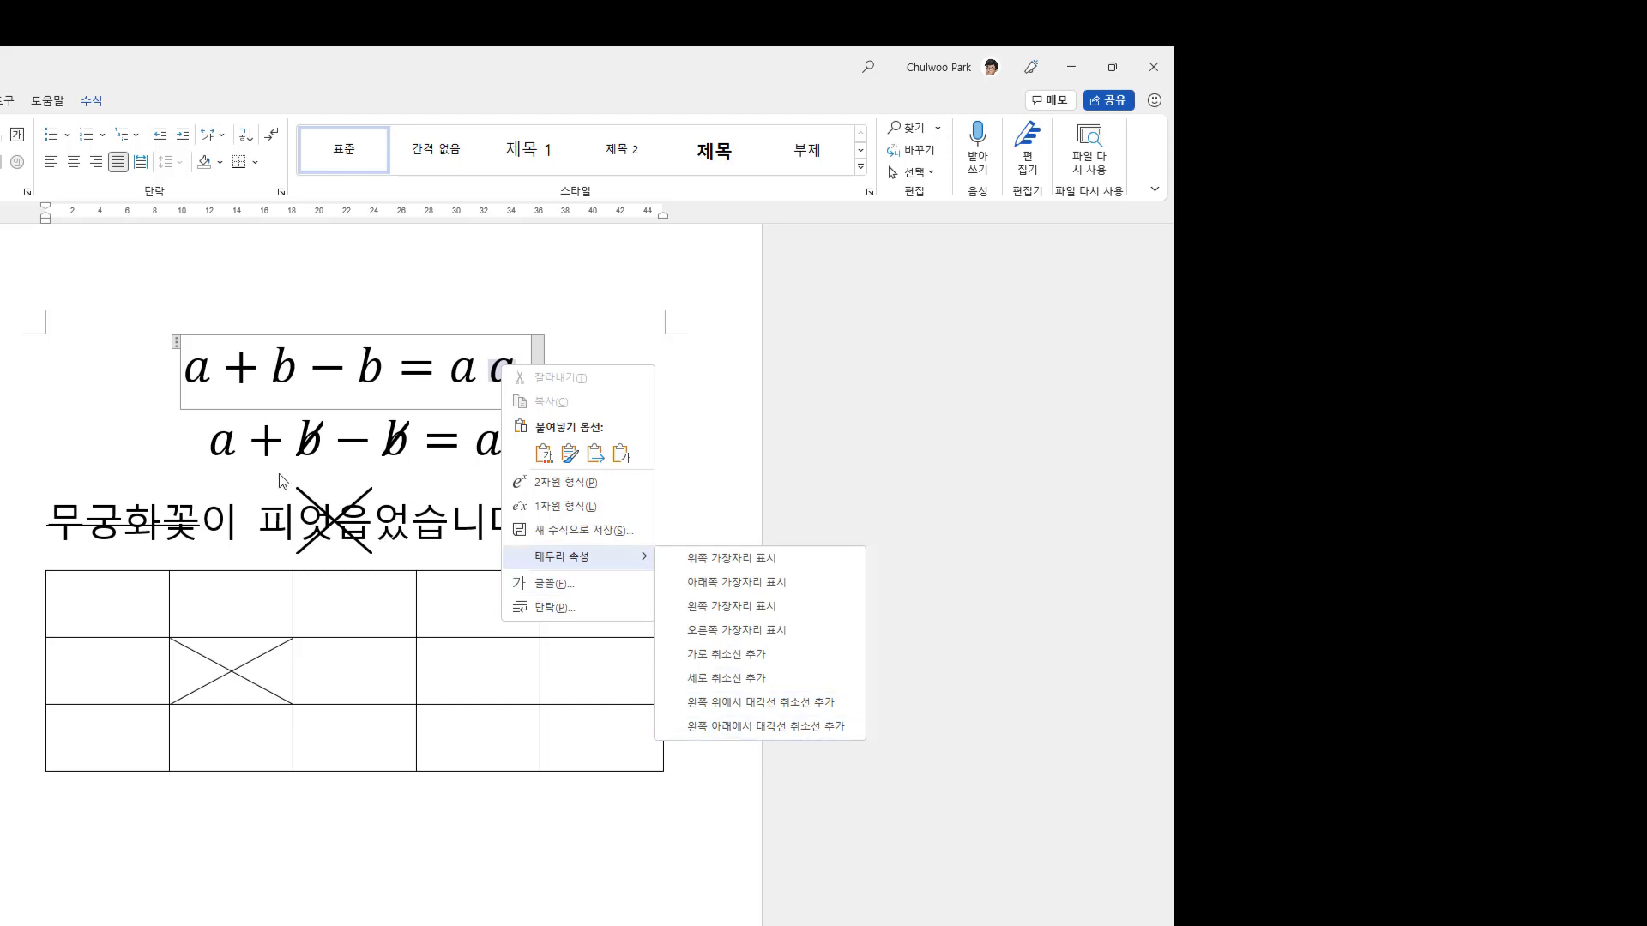
click(771, 729)
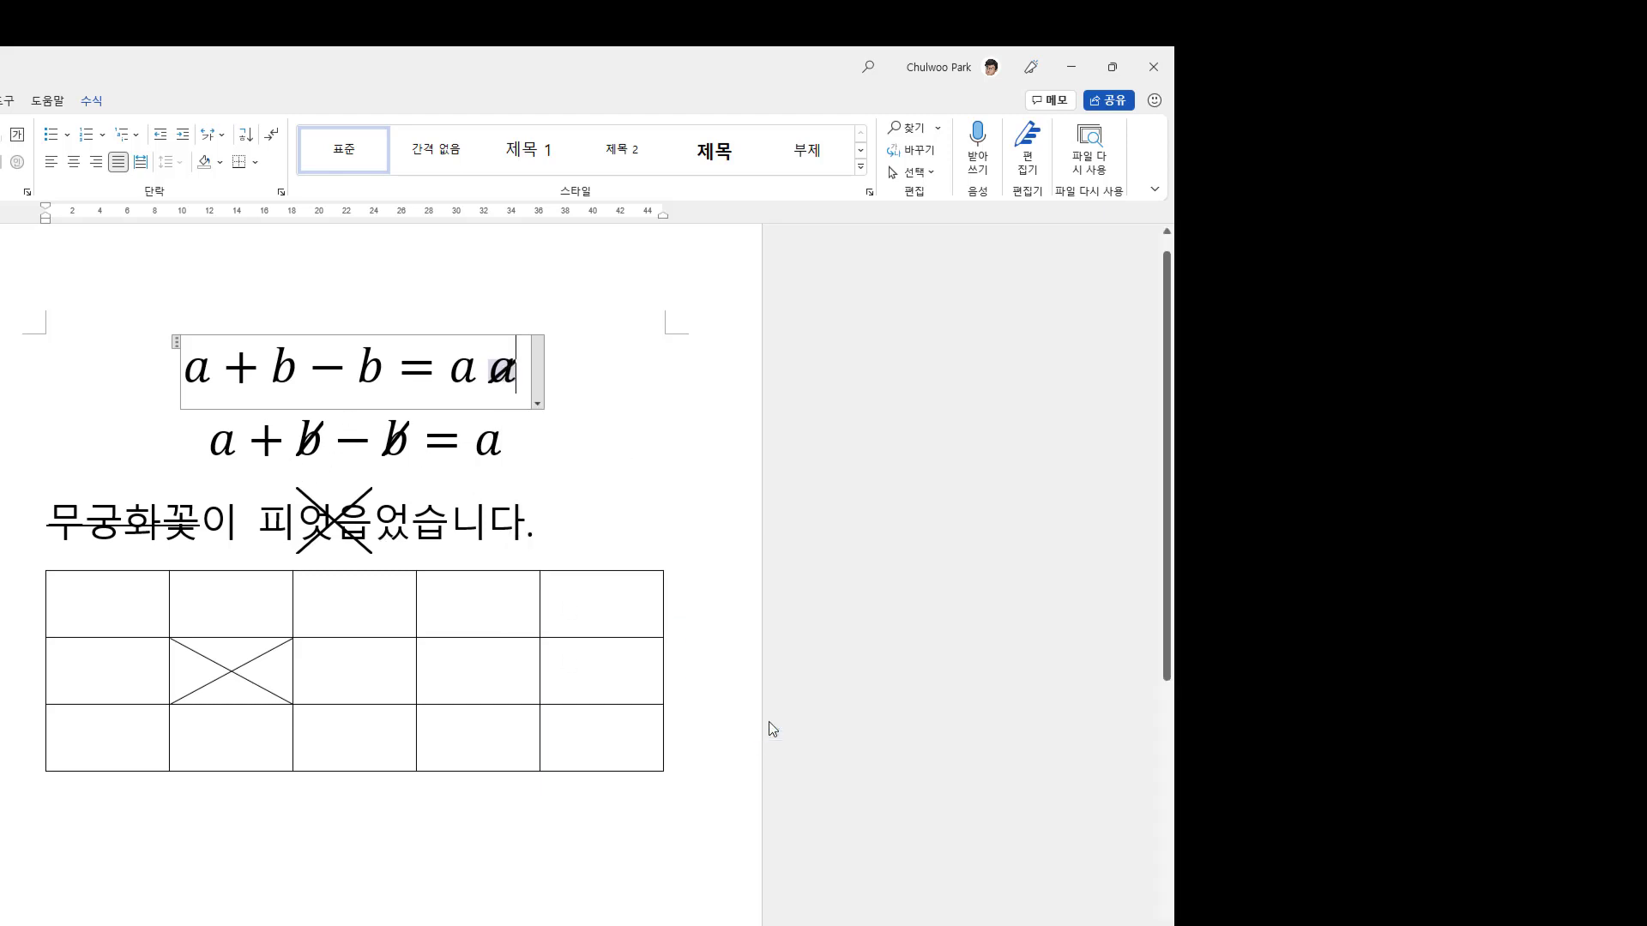
click(519, 370)
Step: Inside the struck box, type dddd and overwrite it with 피었다, giving 'a피었다'
key(Left)
text(dddd)
key(shift+Left)
key(shift+Left)
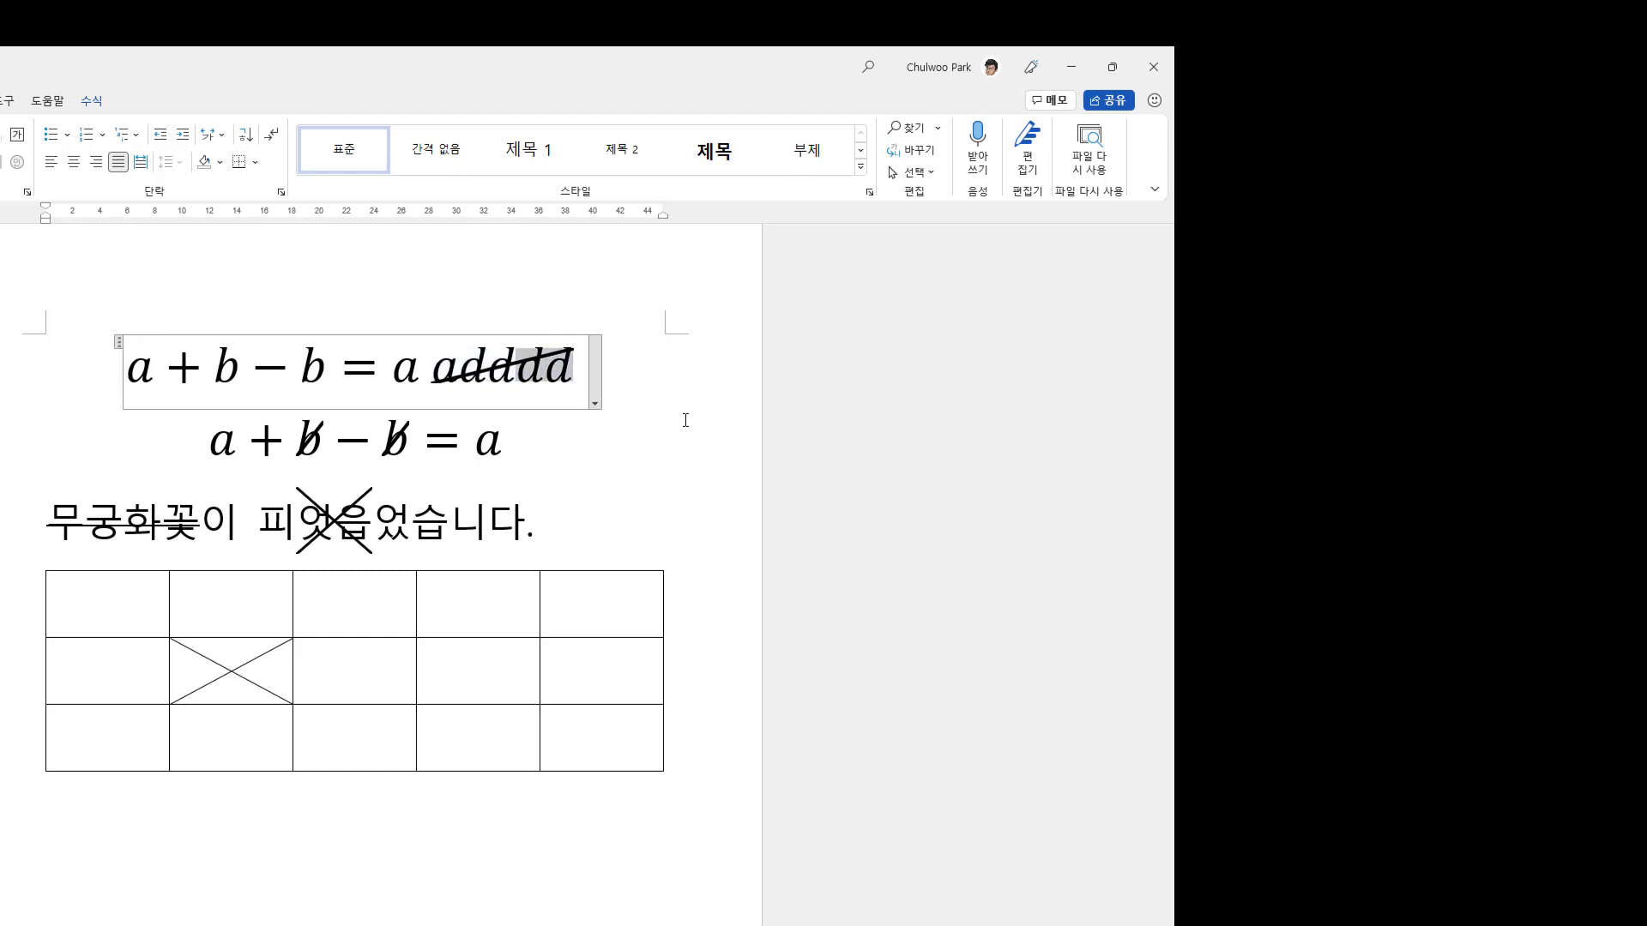
key(shift+Left)
key(shift+Left)
text(ㅍ)
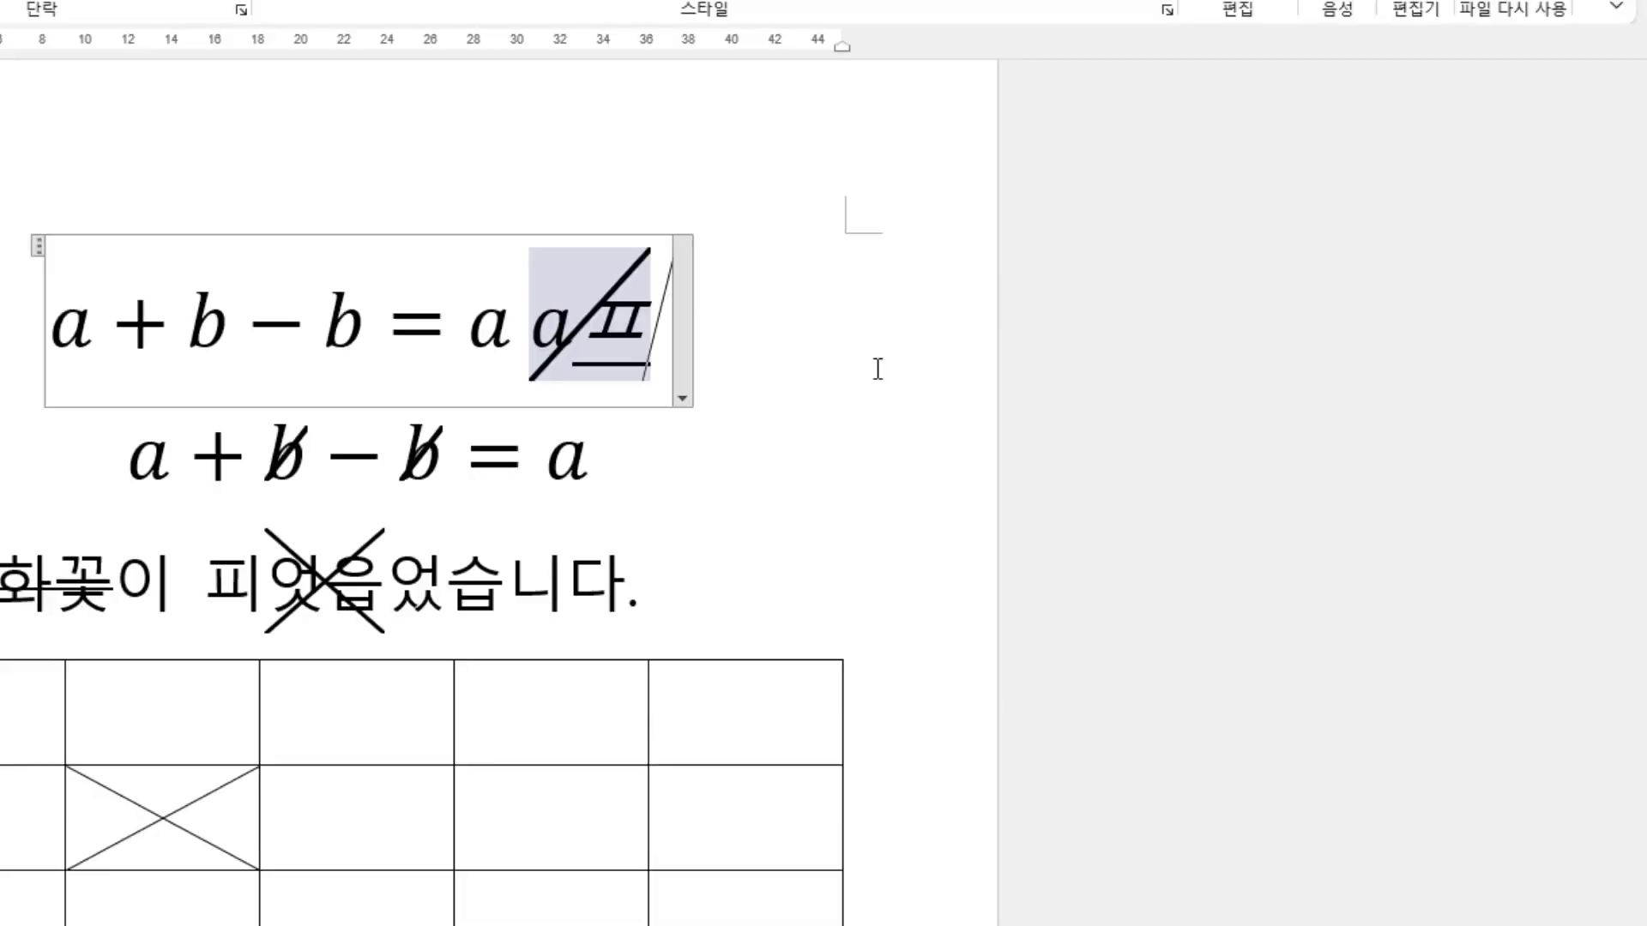
text(ㅣ어ㅆ드ㅏ)
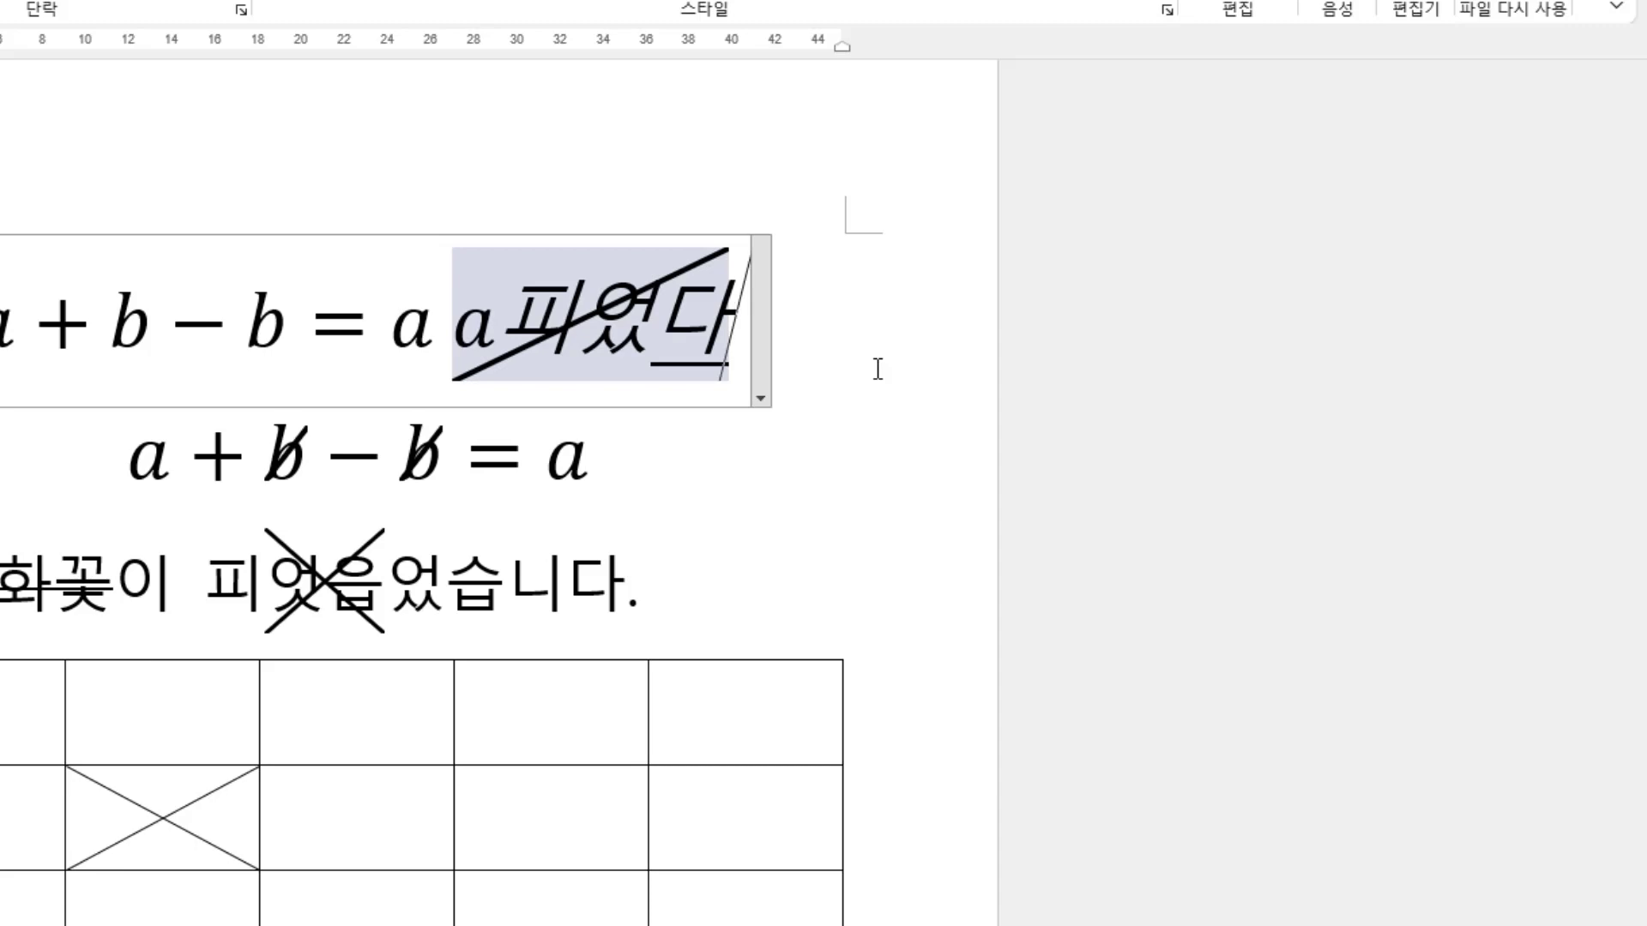
key(shift+Left)
key(shift+Left)
key(shift+Left)
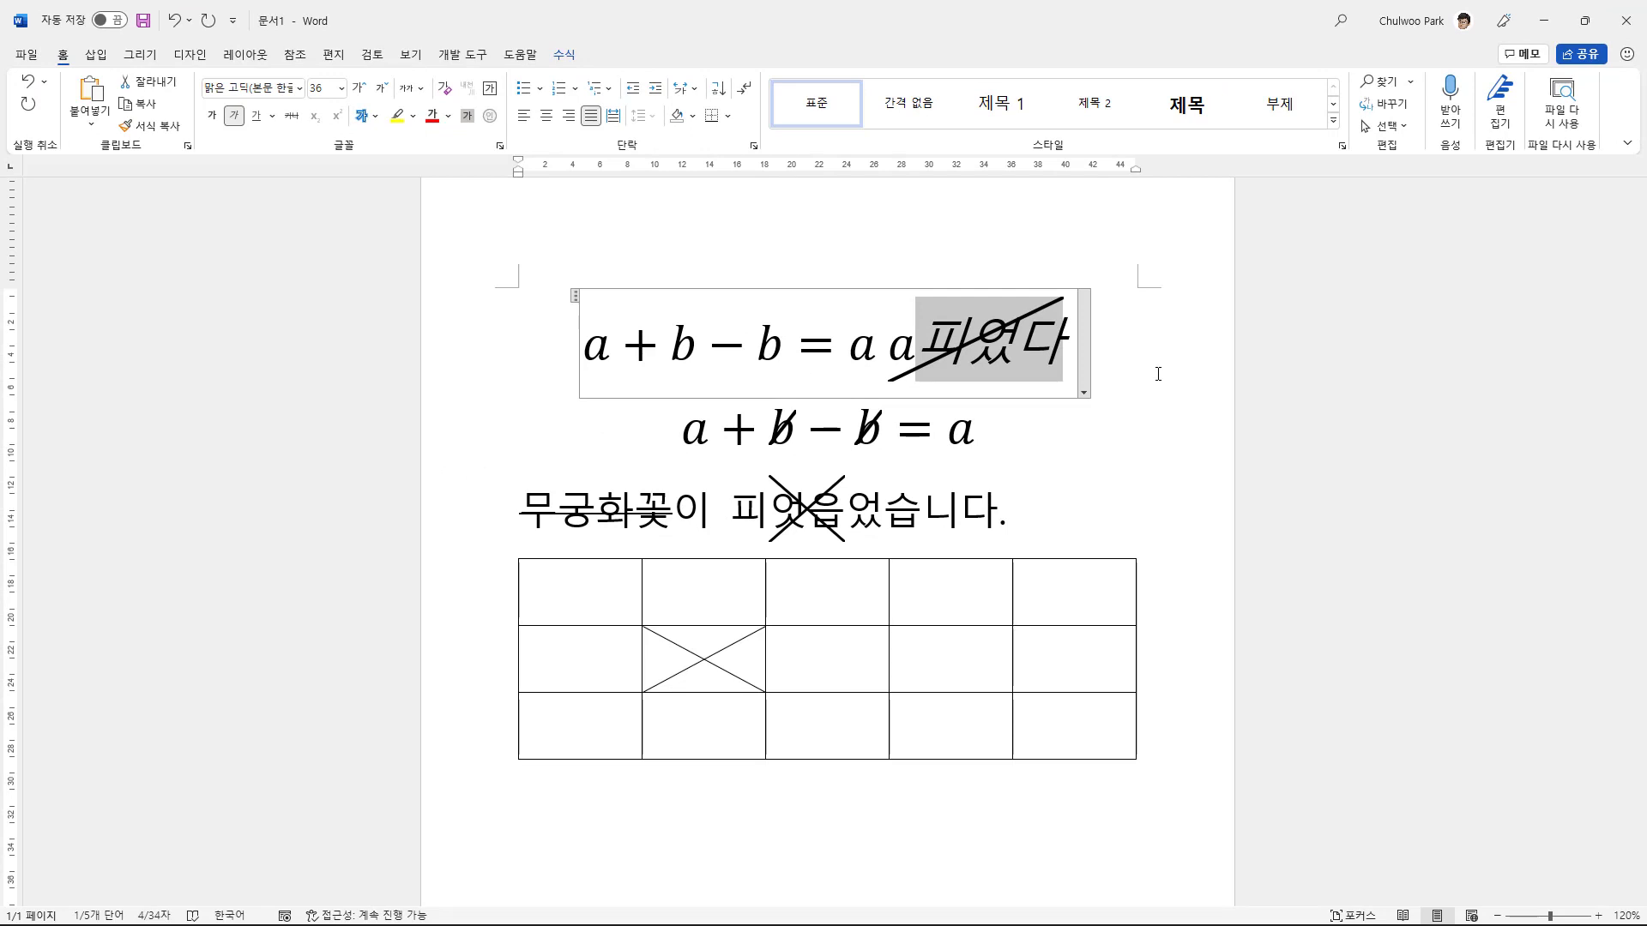
Step: Make 피었다 upright and delete the stray italic a before it
click(234, 115)
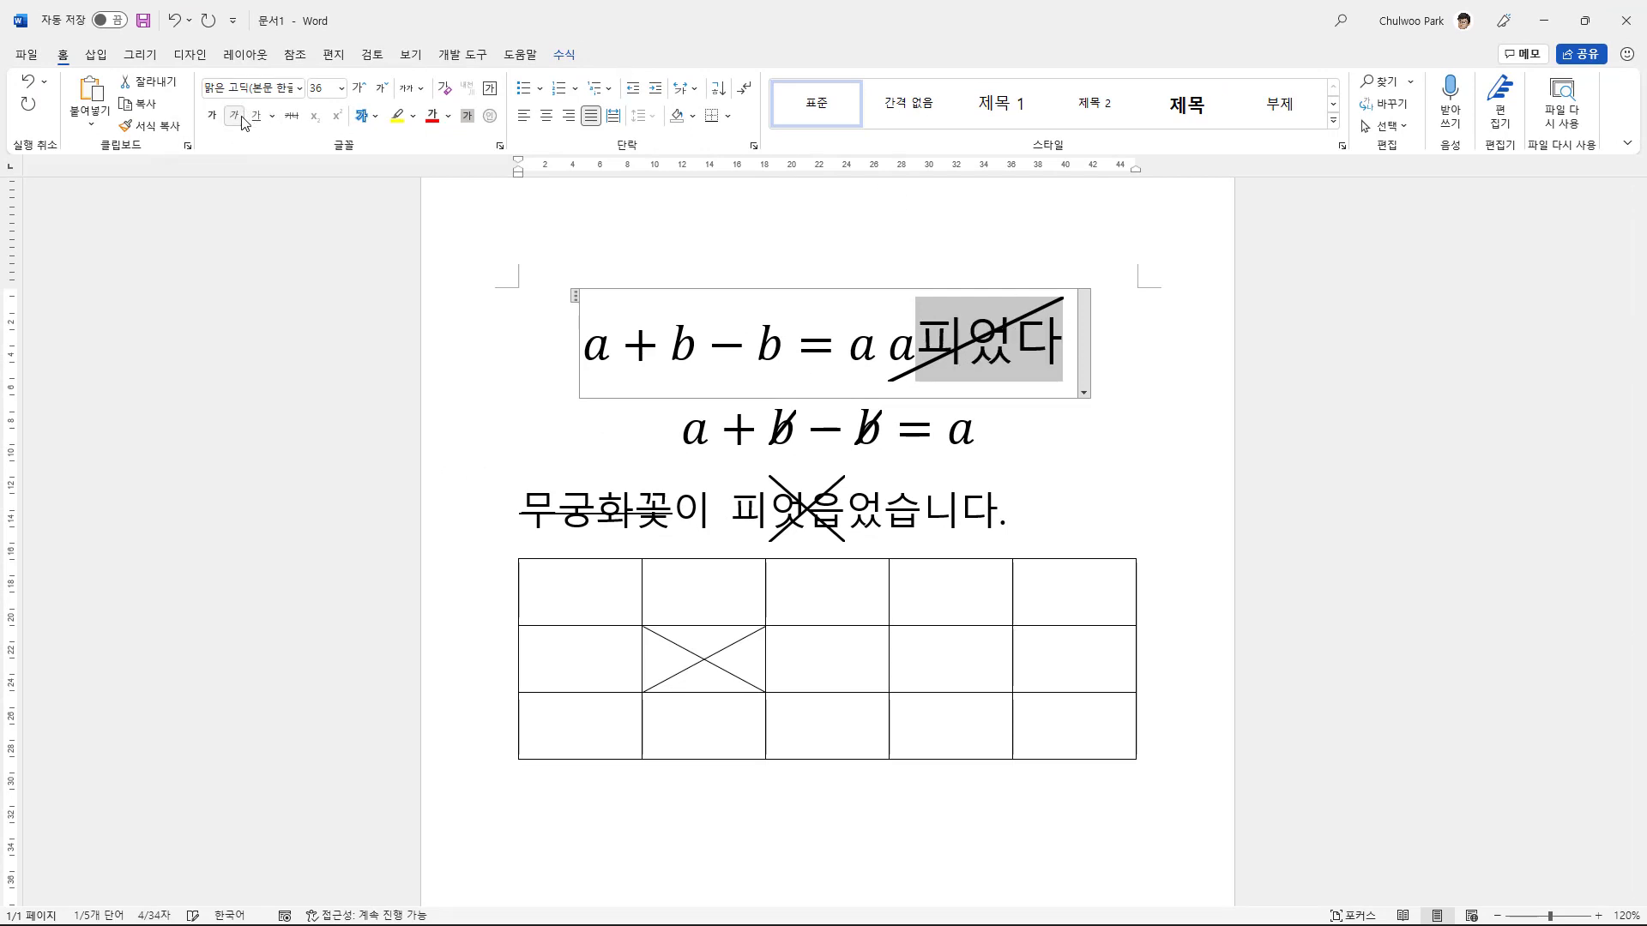
double_click(941, 356)
key(BackSpace)
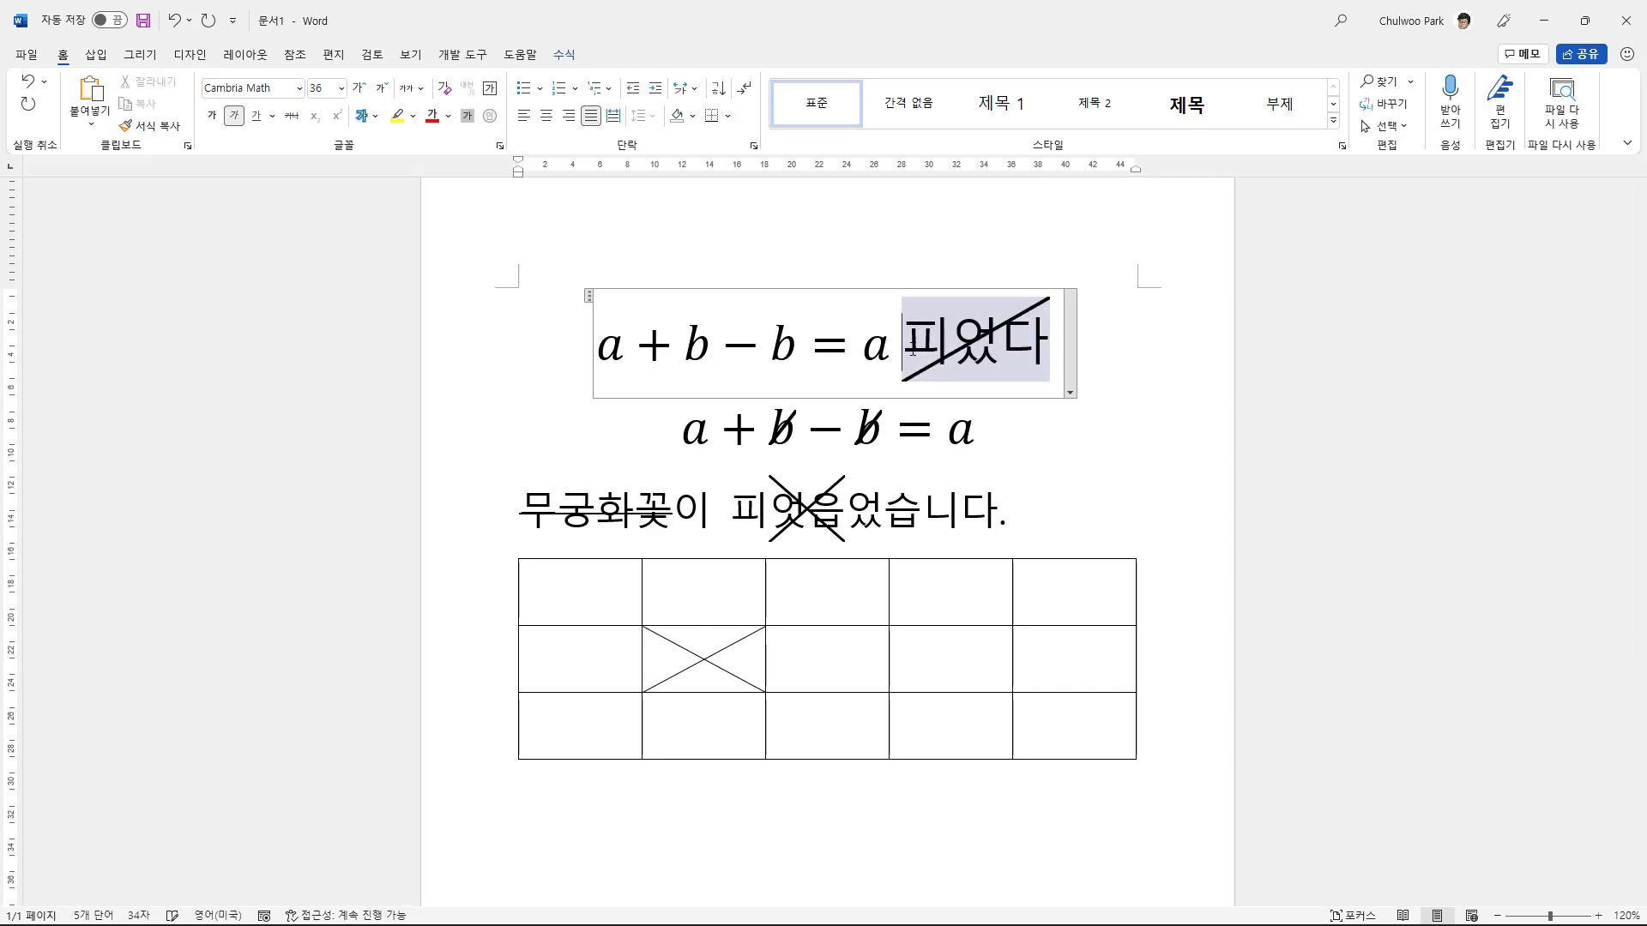
Step: Add a second diagonal strike so 피었다 is crossed out by an X
click(950, 338)
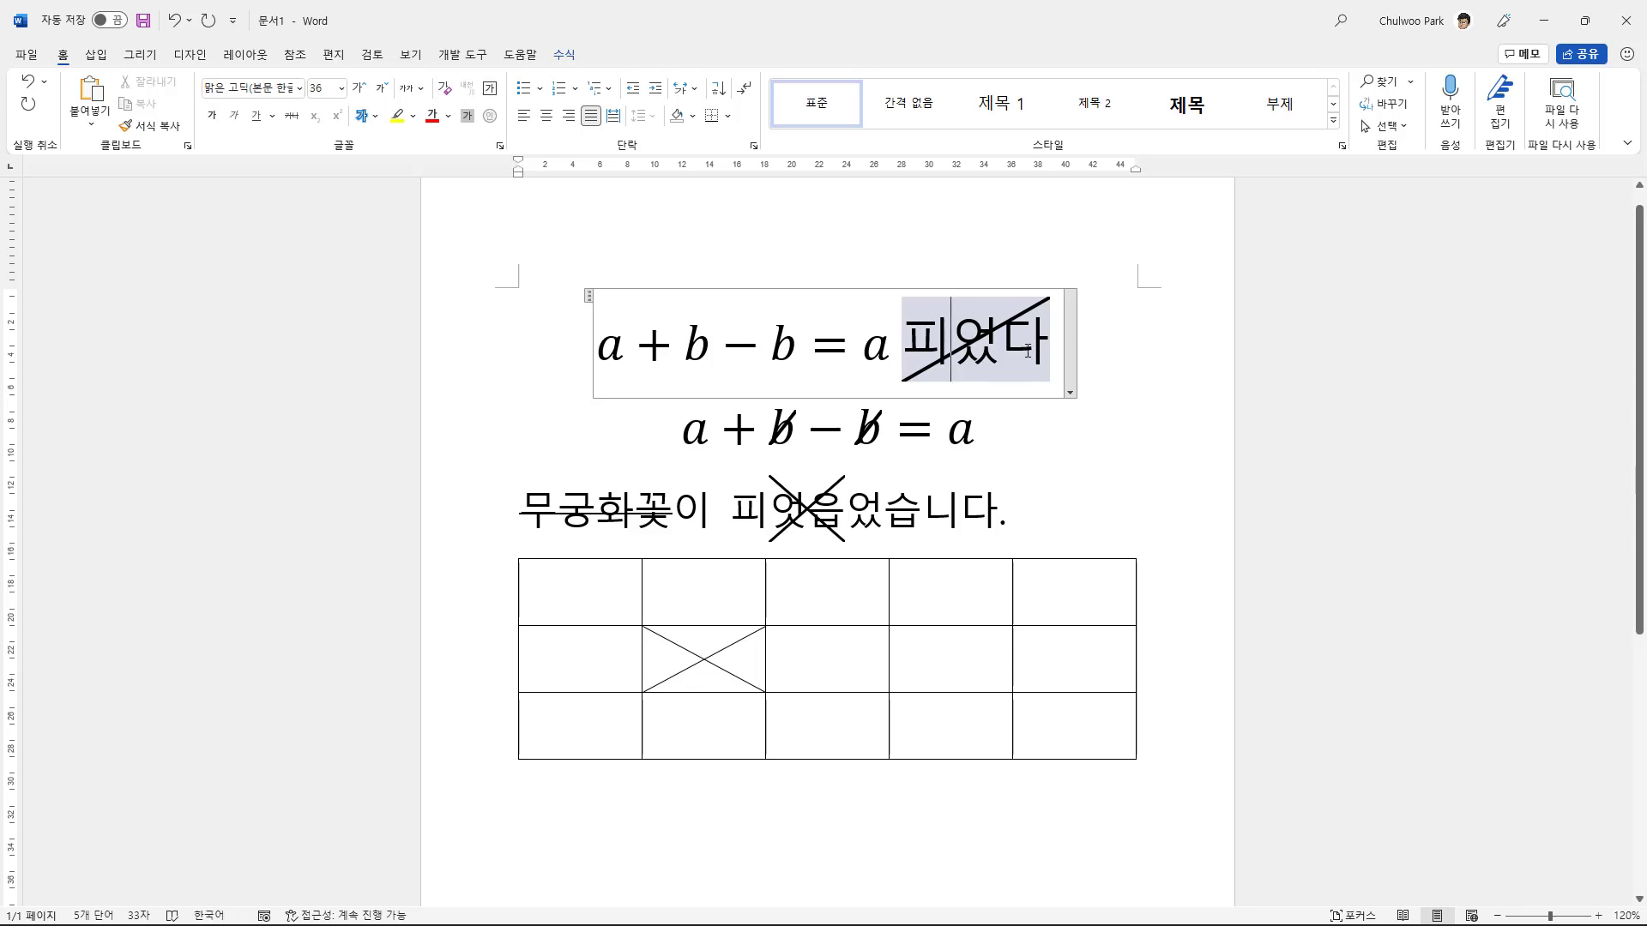
right_click(954, 334)
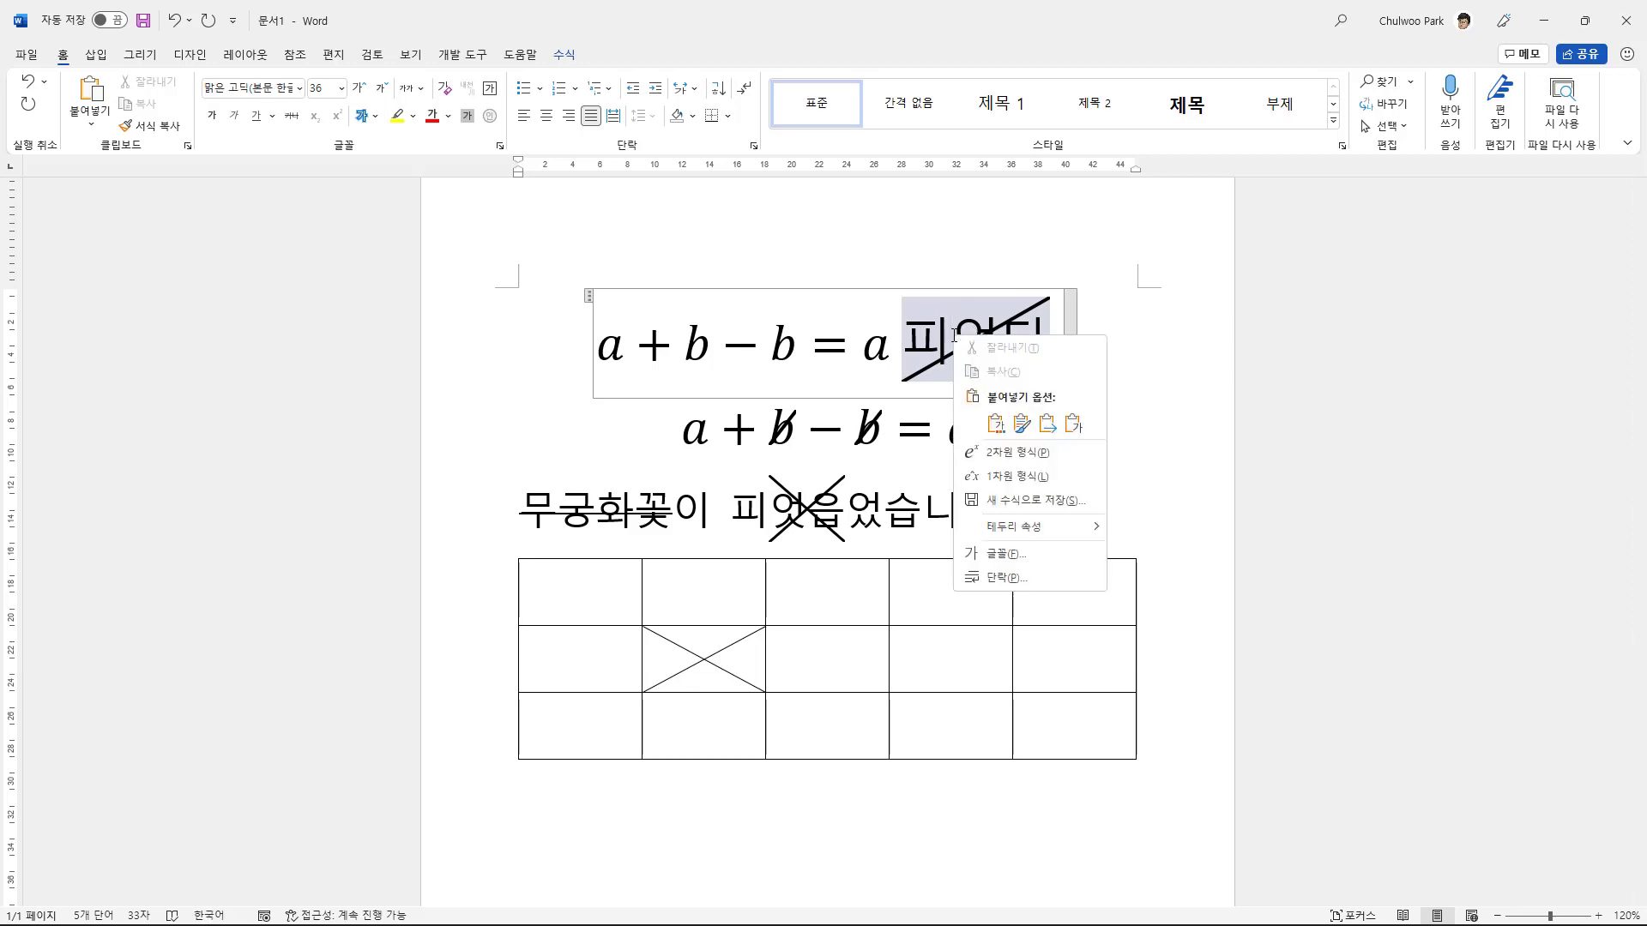
mouse_move(1022, 526)
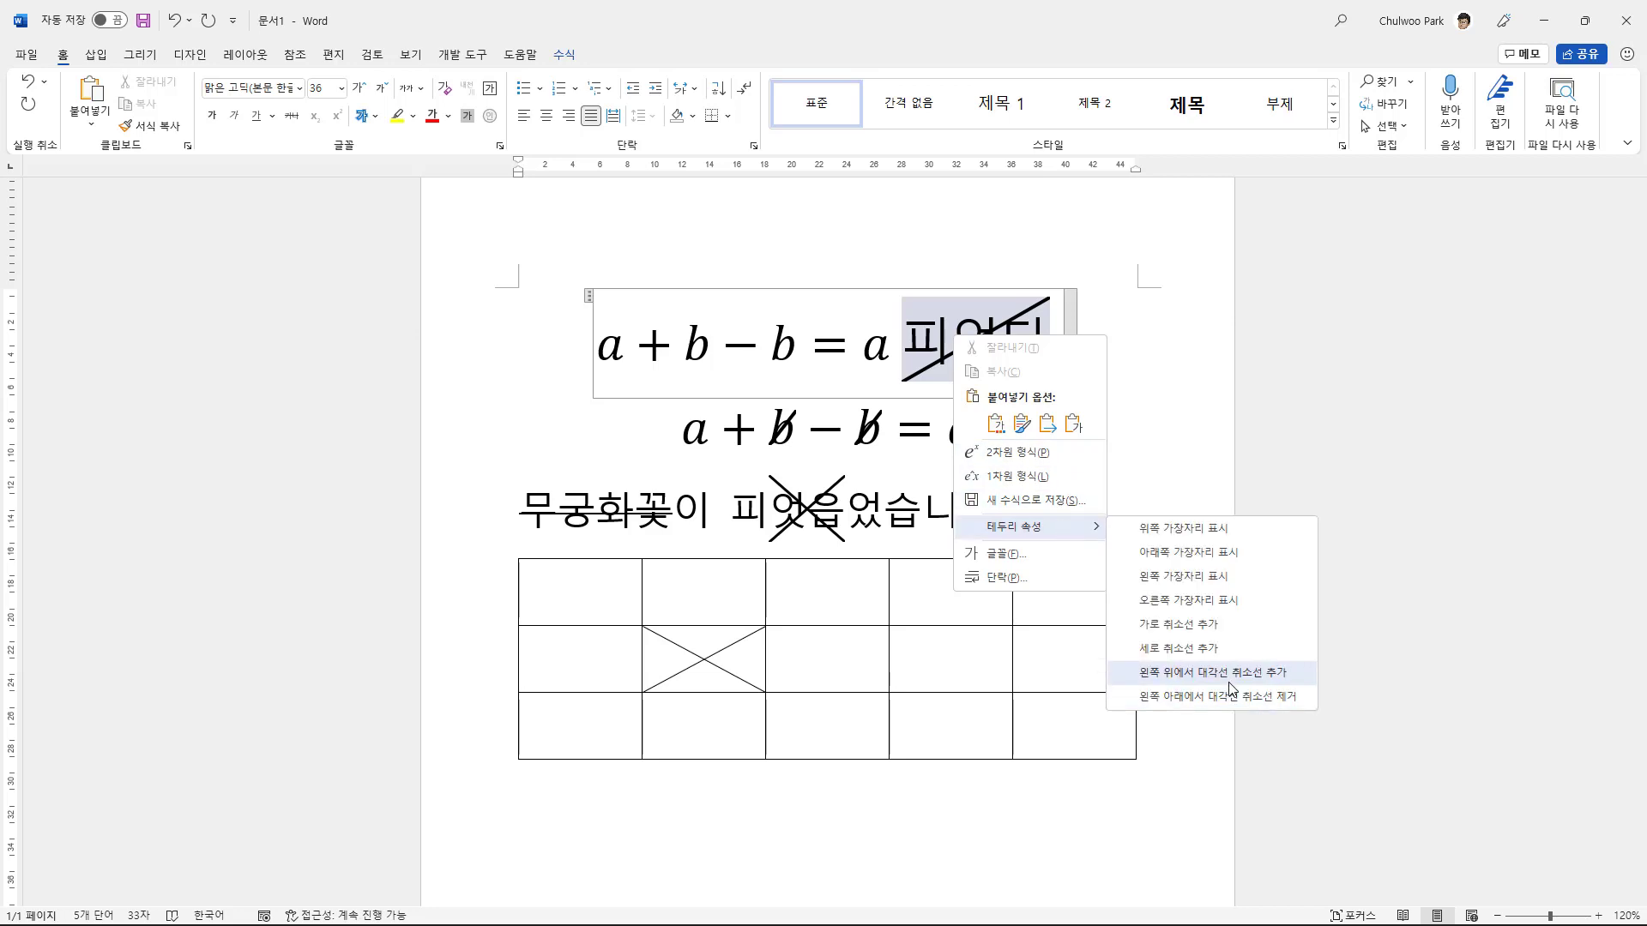
click(1195, 672)
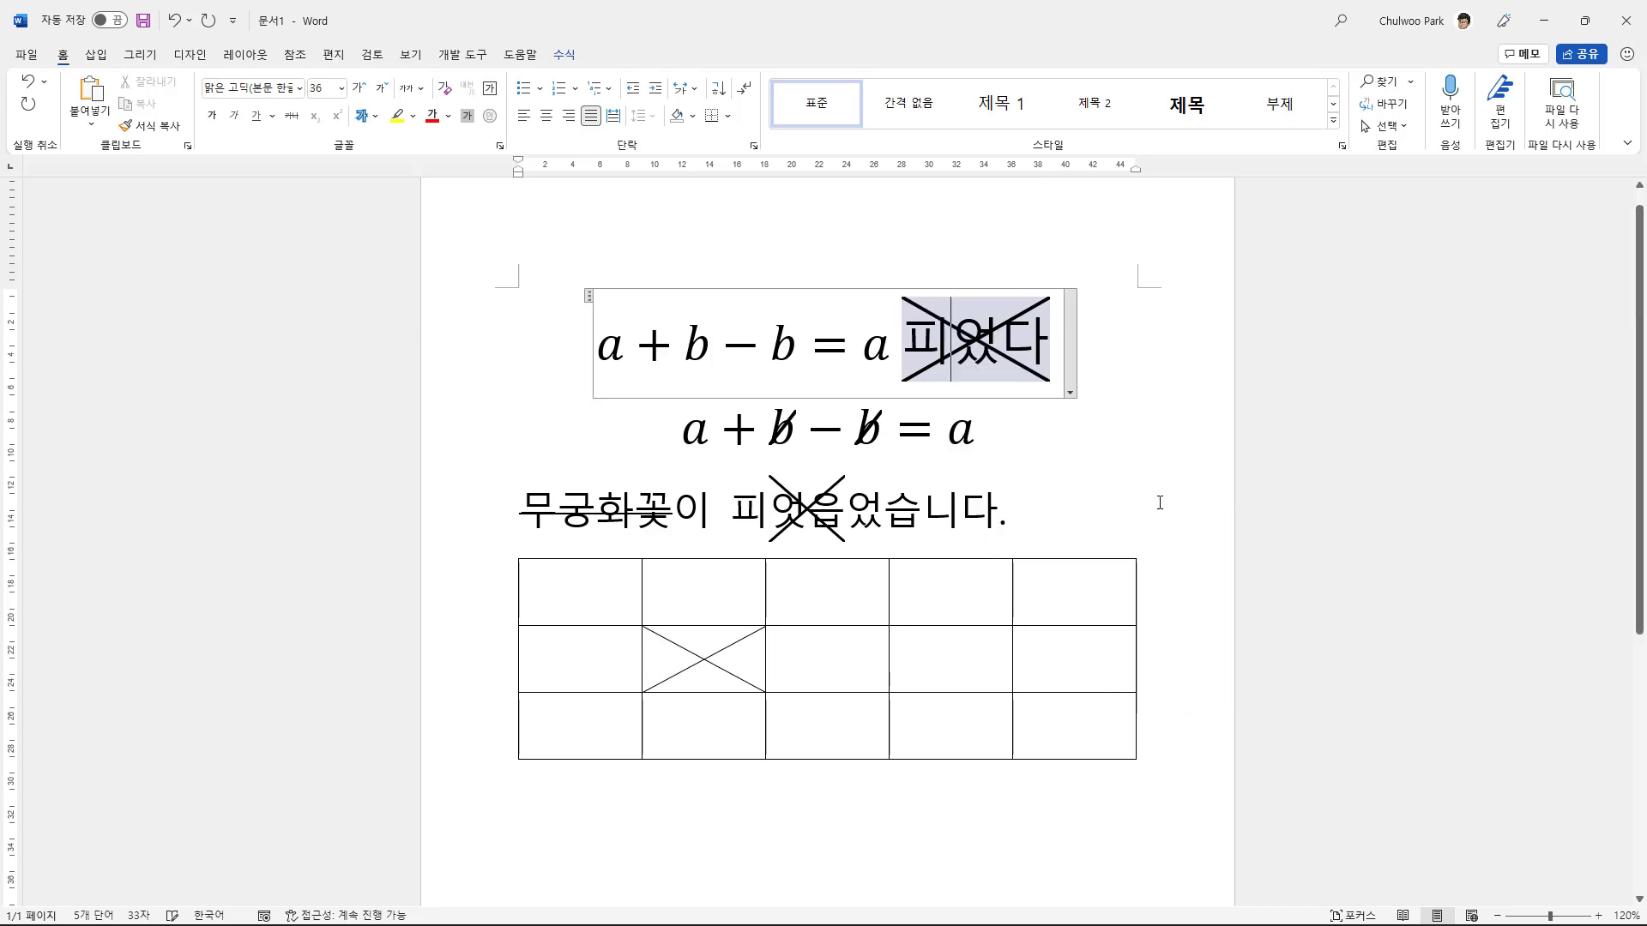
click(1029, 513)
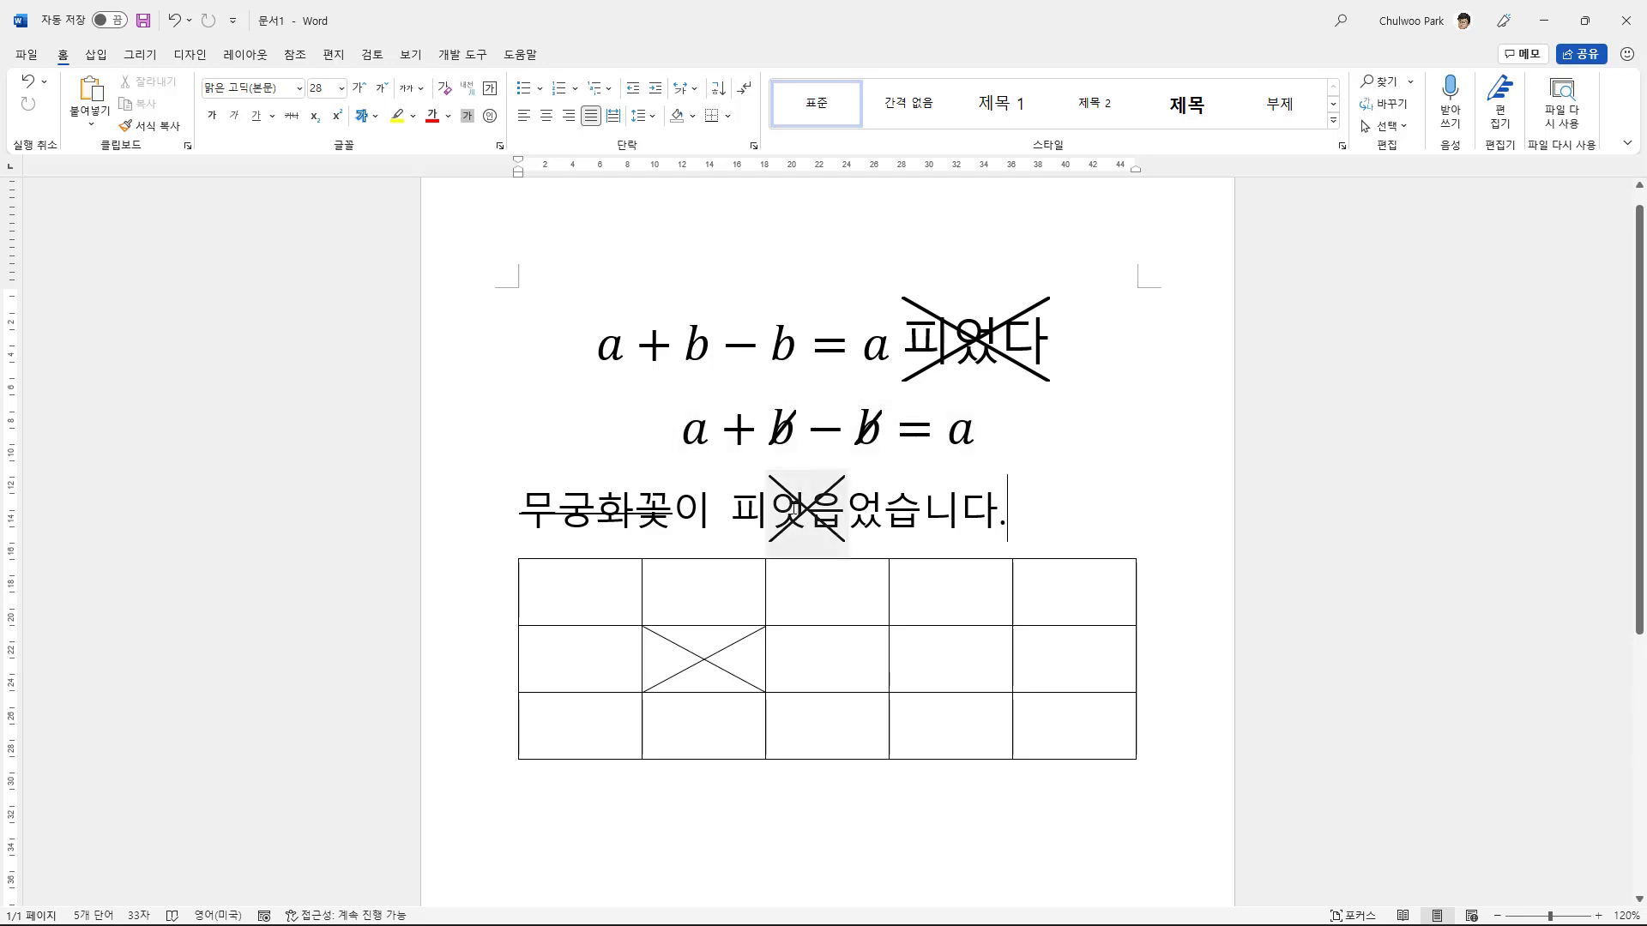
click(806, 513)
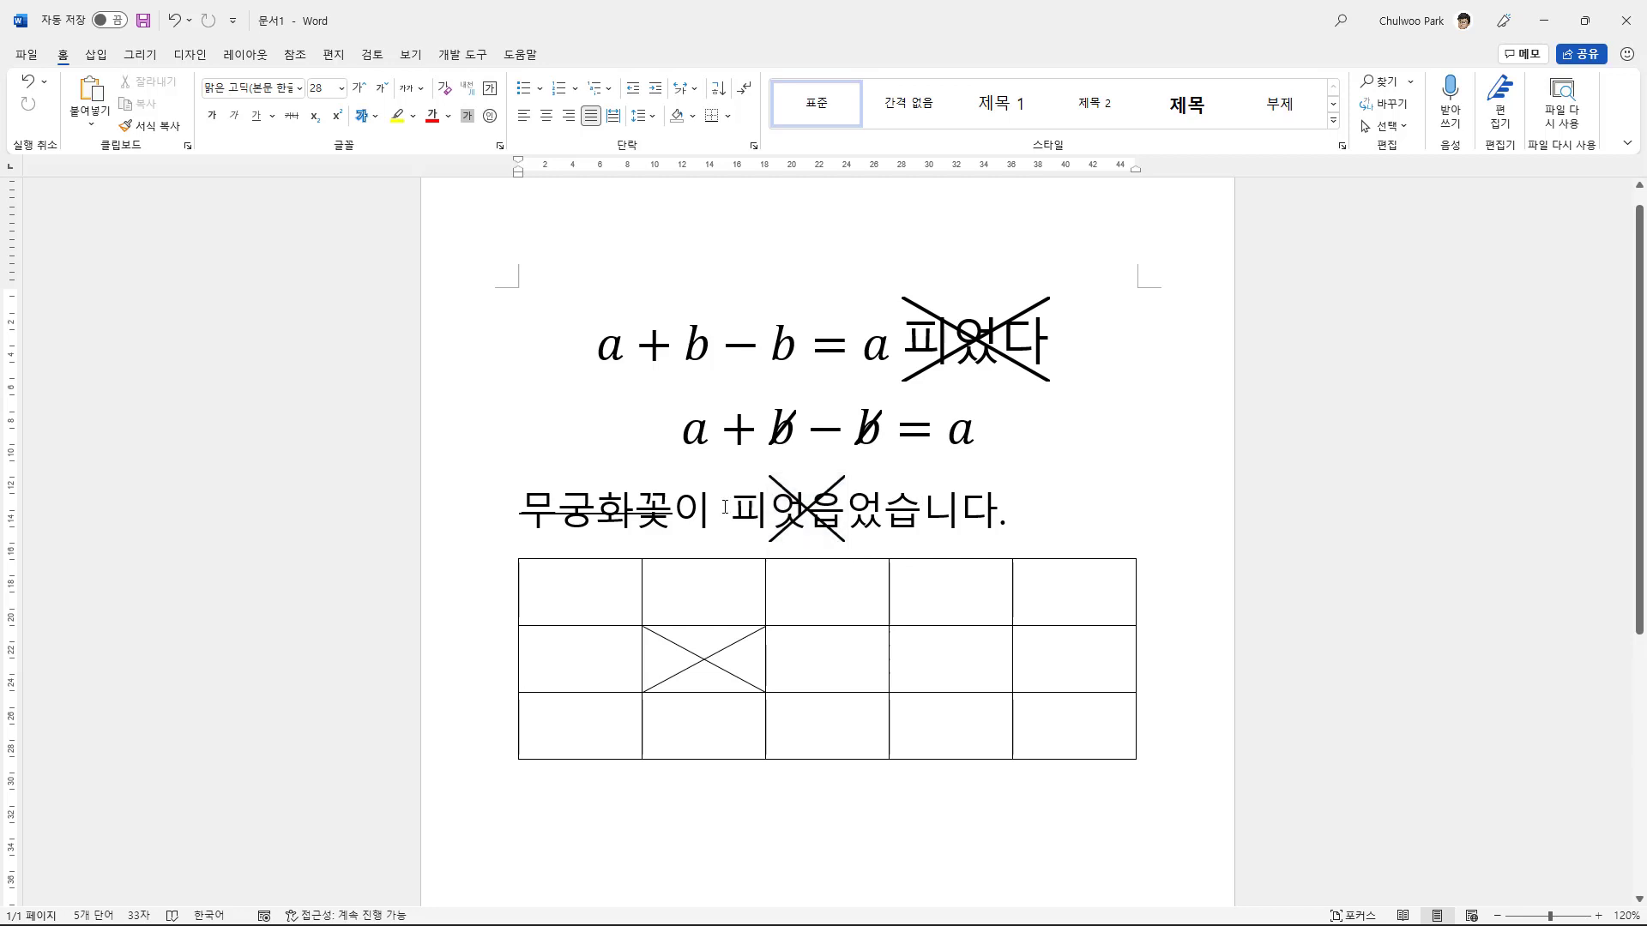
click(477, 512)
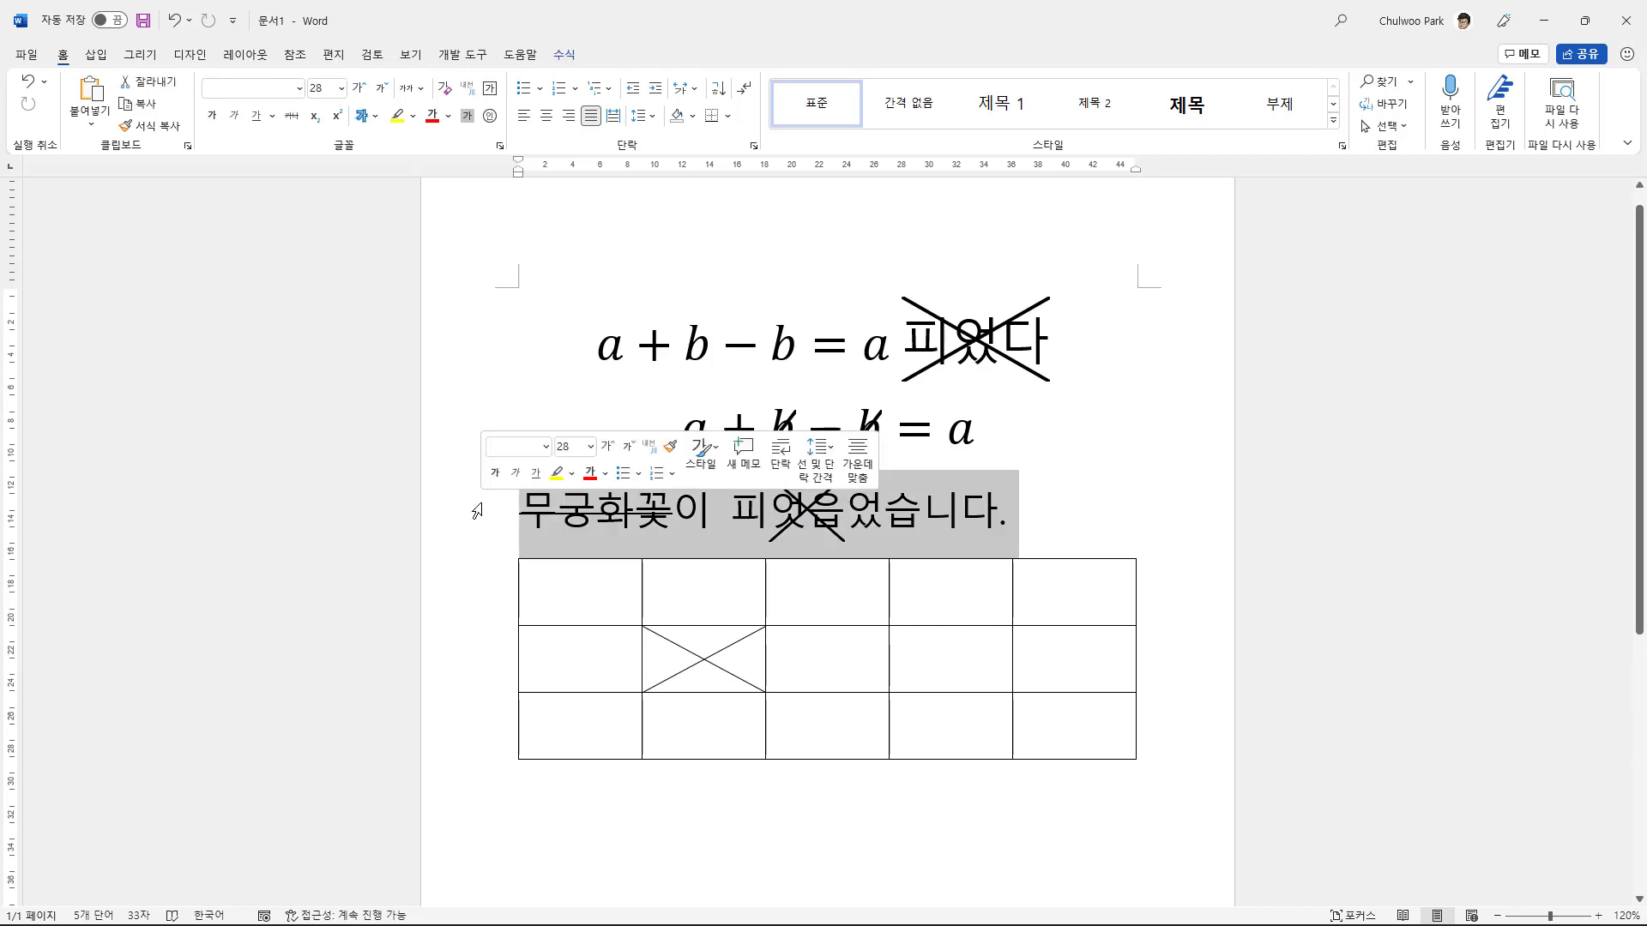
click(342, 89)
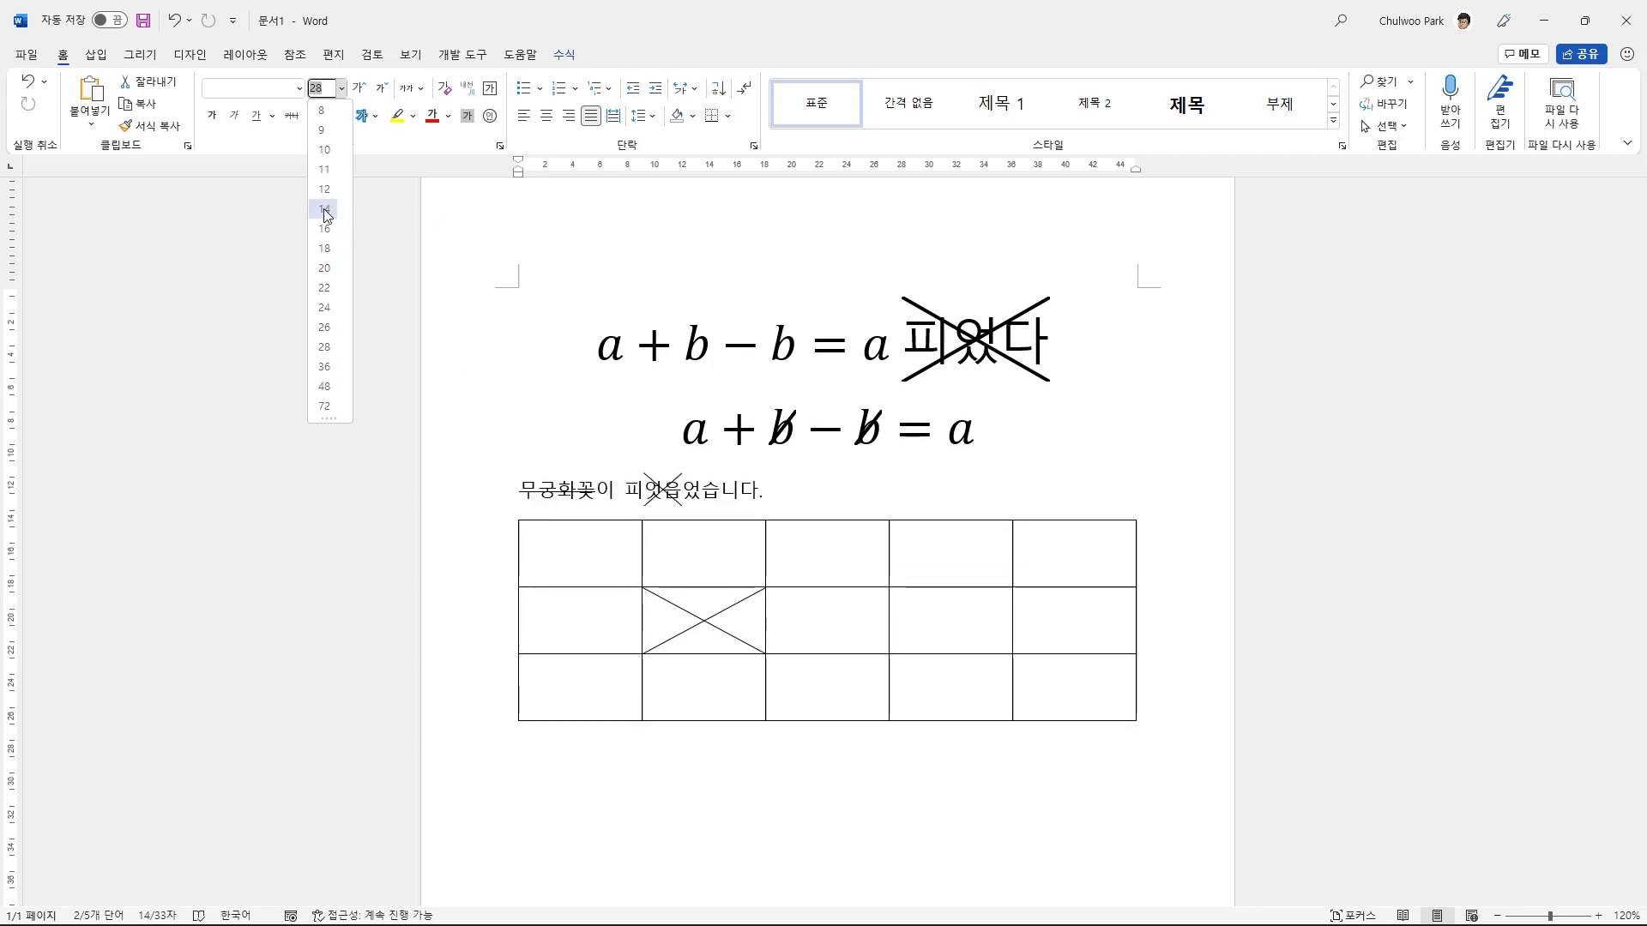
click(825, 664)
Step: Give the row-2, column-3 cell solid outside borders from Table Design
click(797, 652)
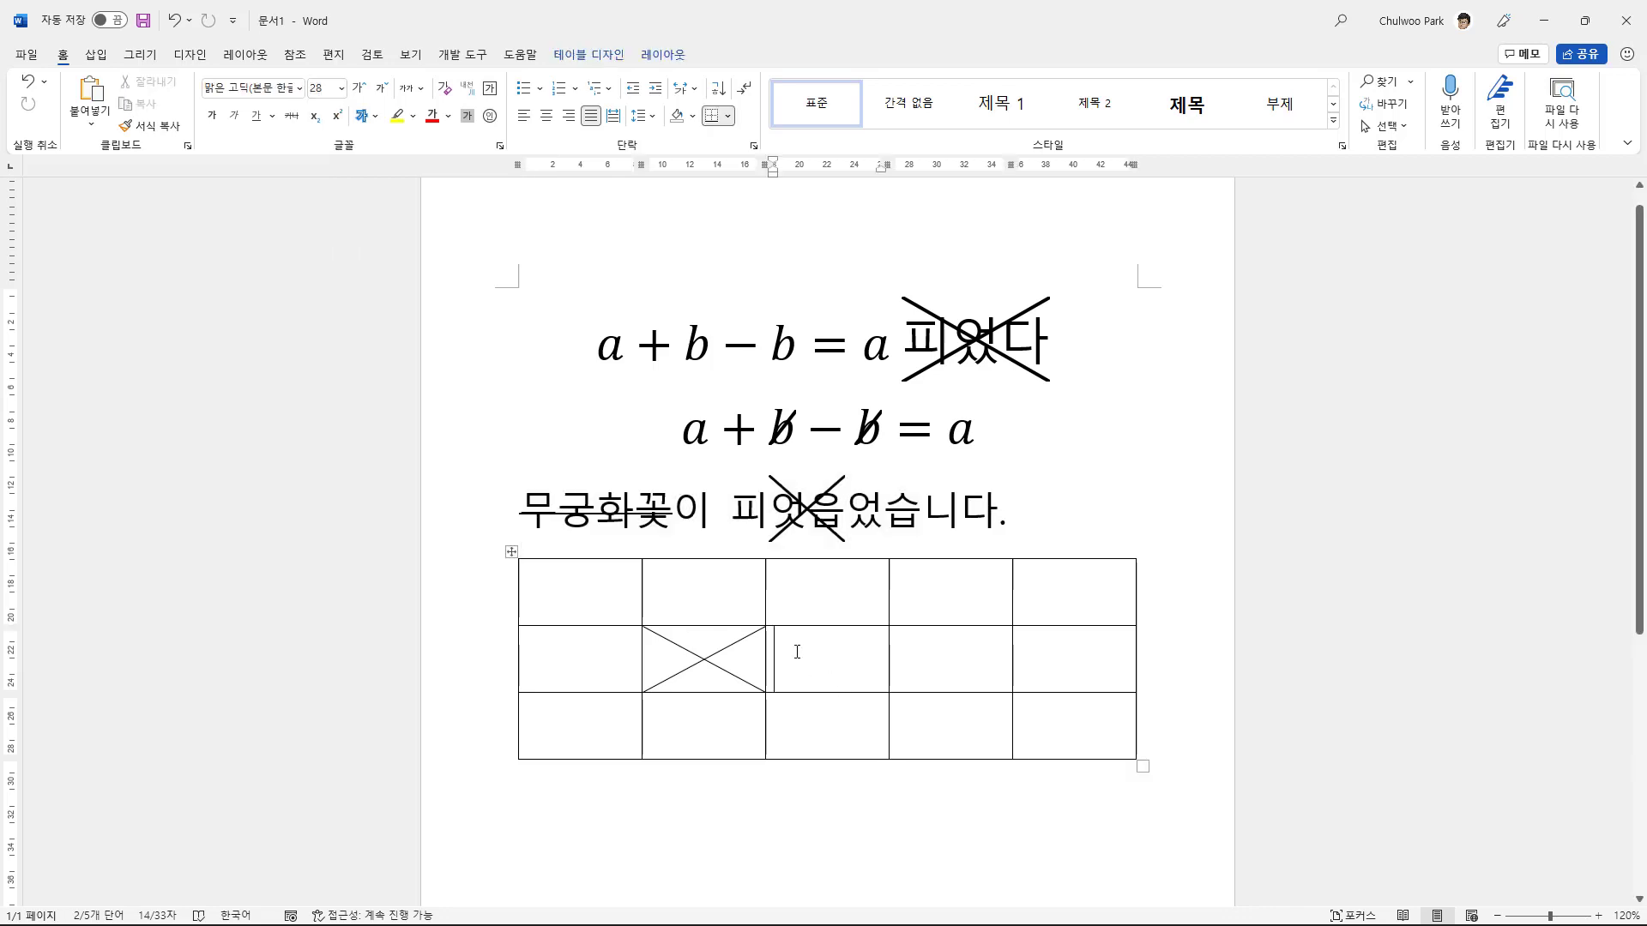
click(617, 56)
click(656, 55)
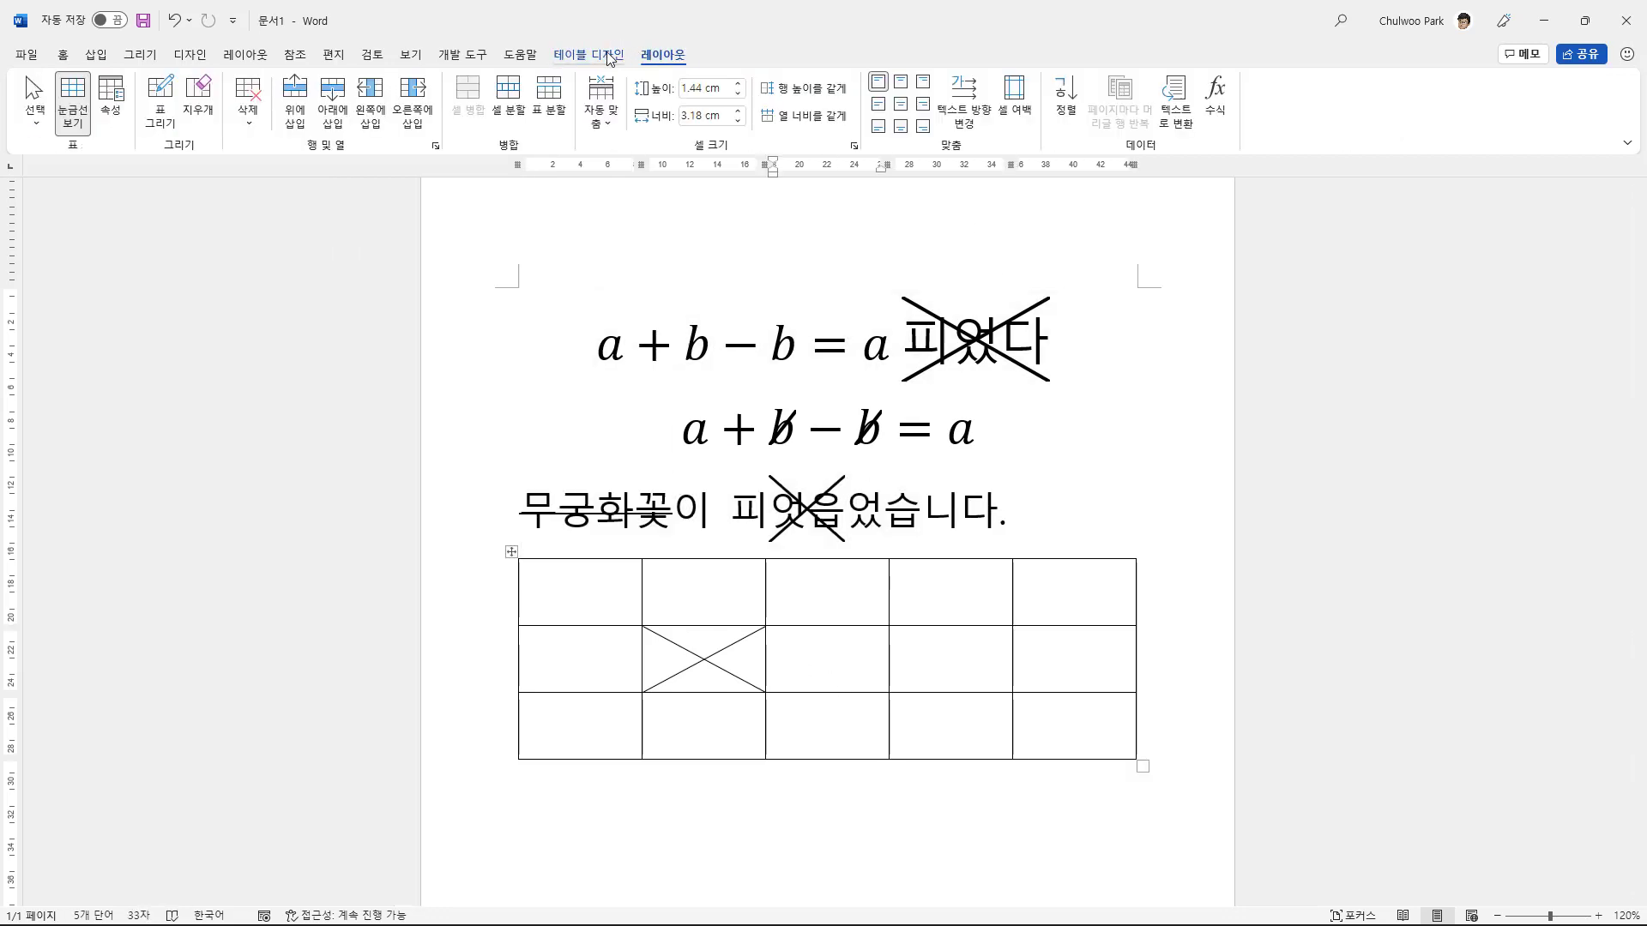
click(610, 57)
click(1291, 124)
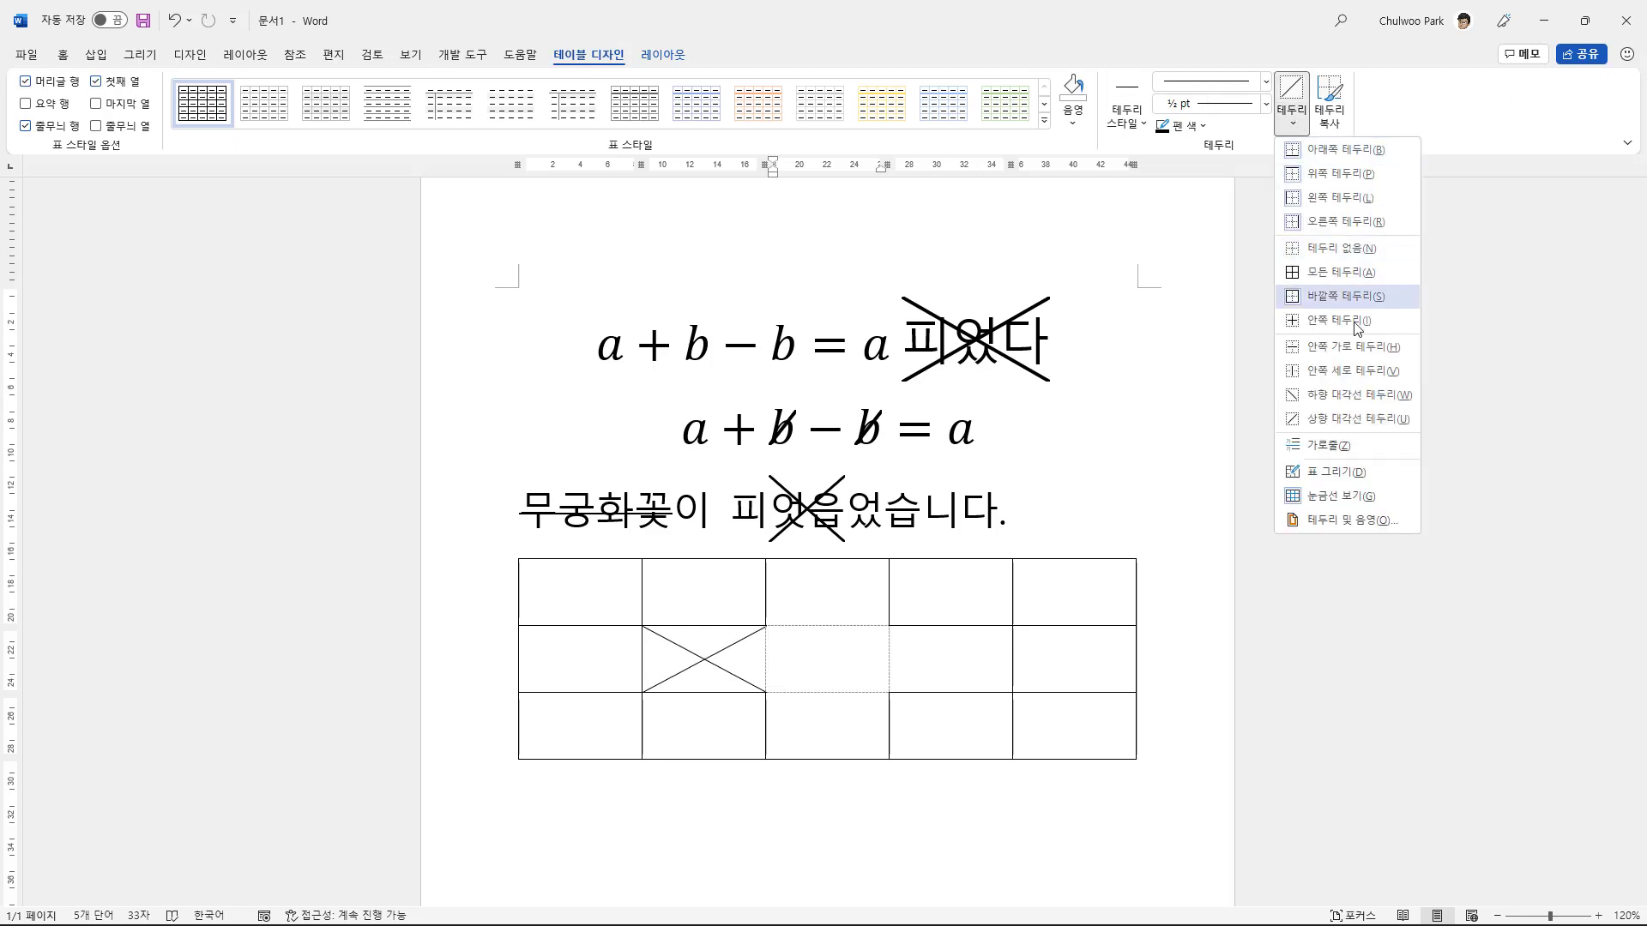
click(1336, 317)
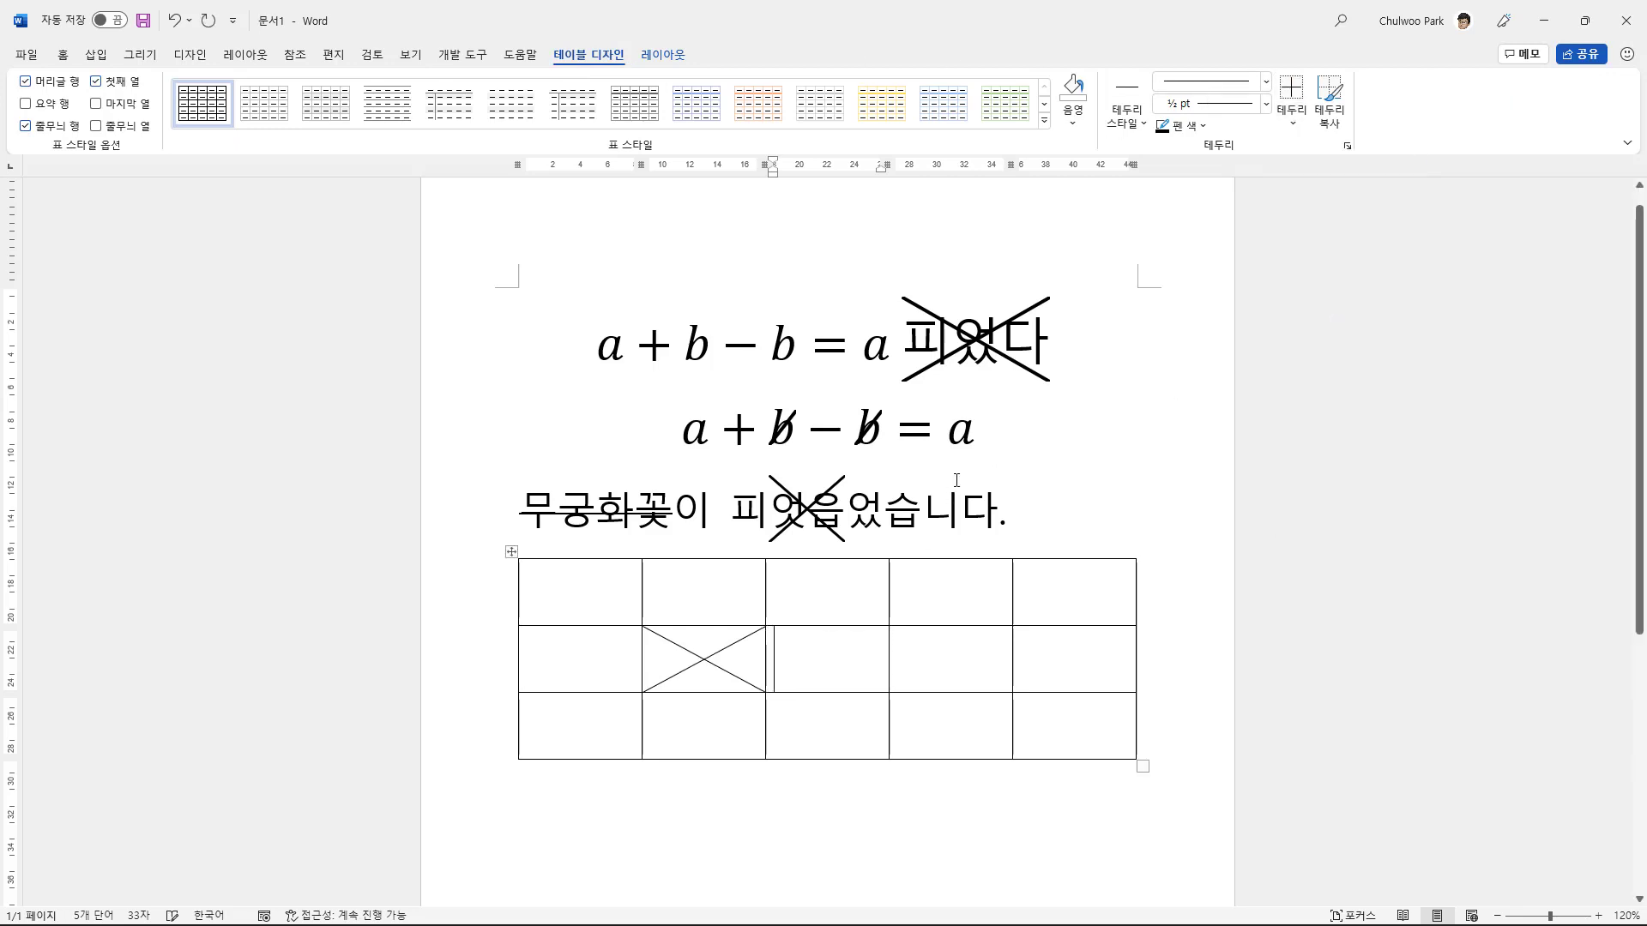
Step: Remove that cell's right border, then select 피었다 in the first equation
click(1292, 124)
click(1346, 230)
click(852, 601)
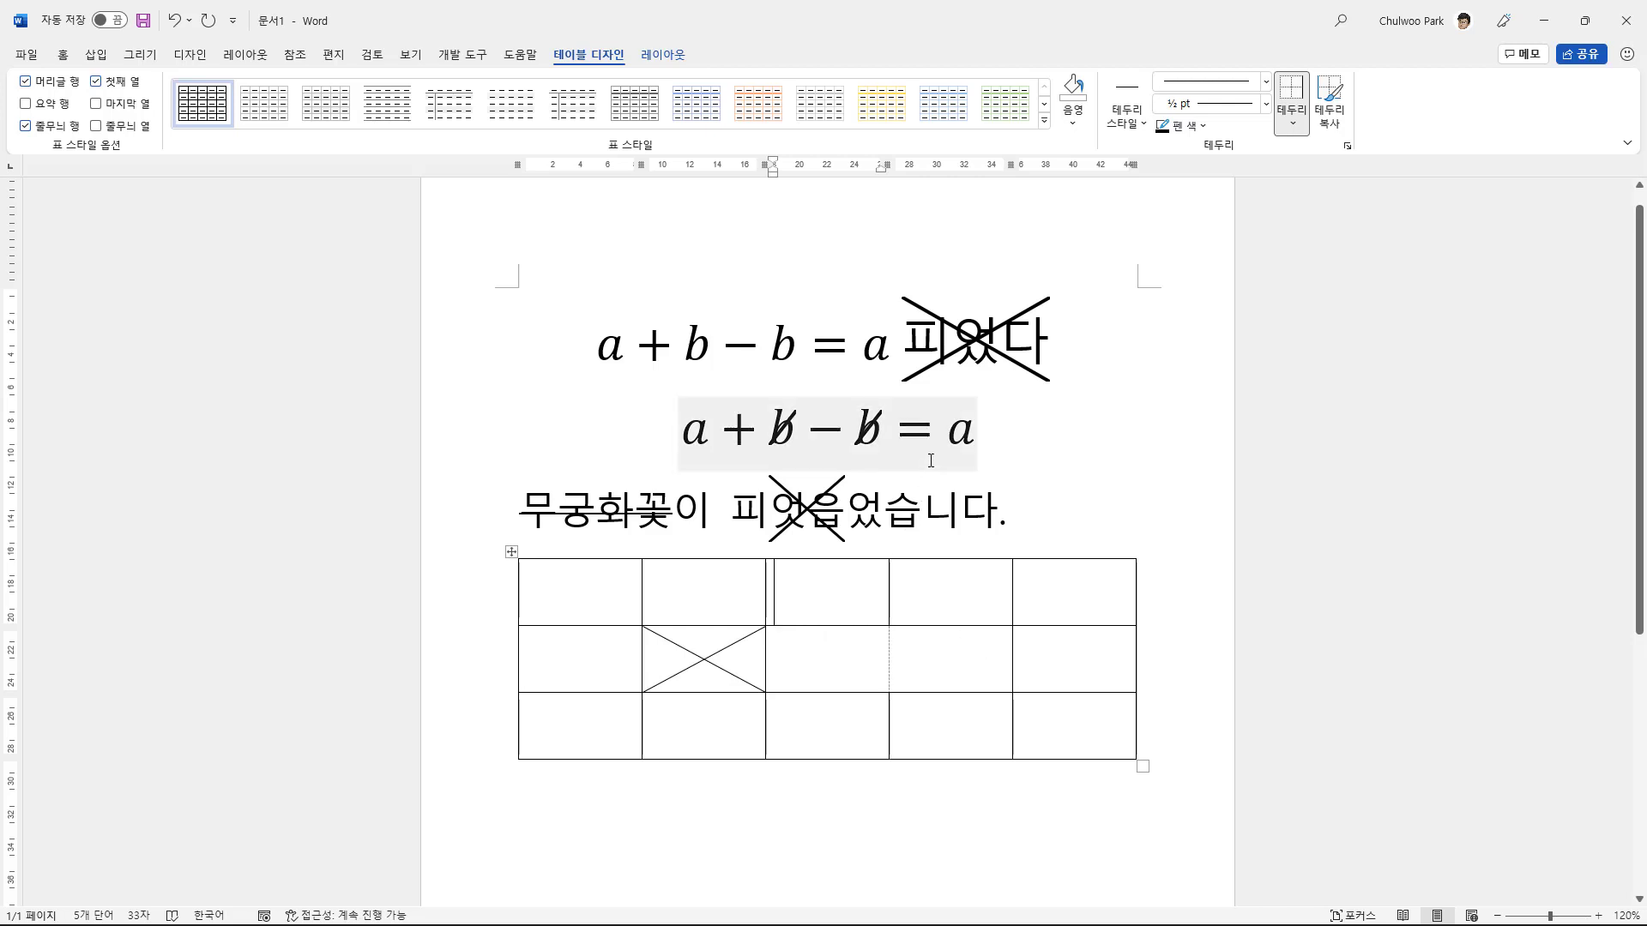
double_click(960, 347)
Step: Bring up 피었다's border options twice and dismiss them without changes
right_click(961, 348)
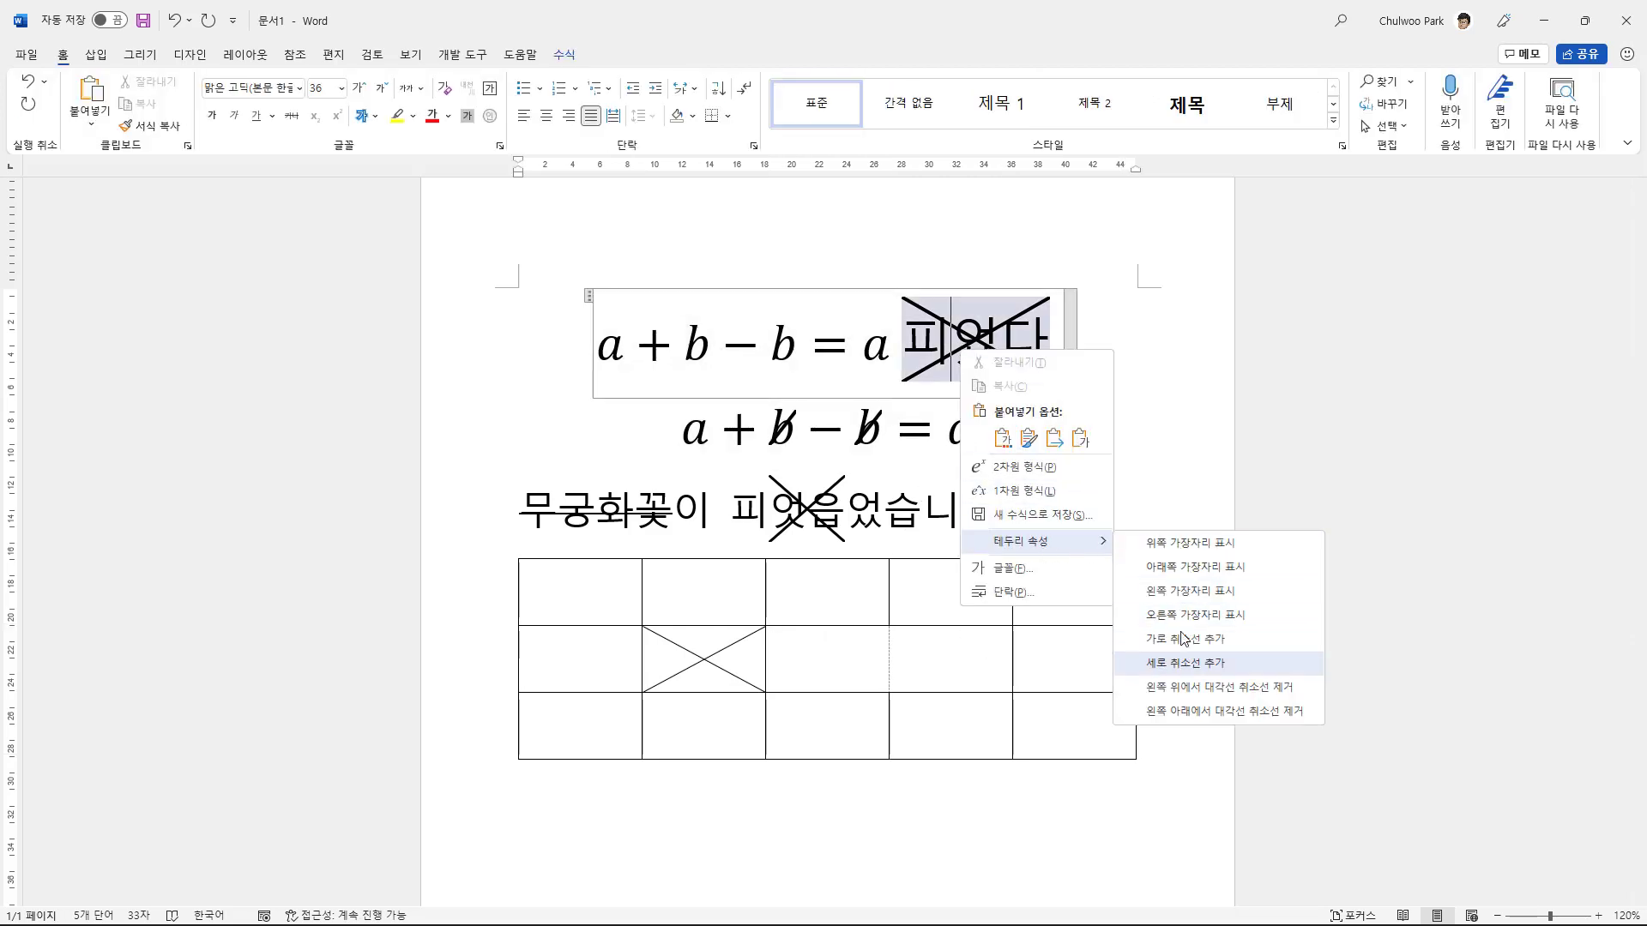
key(Escape)
key(Escape)
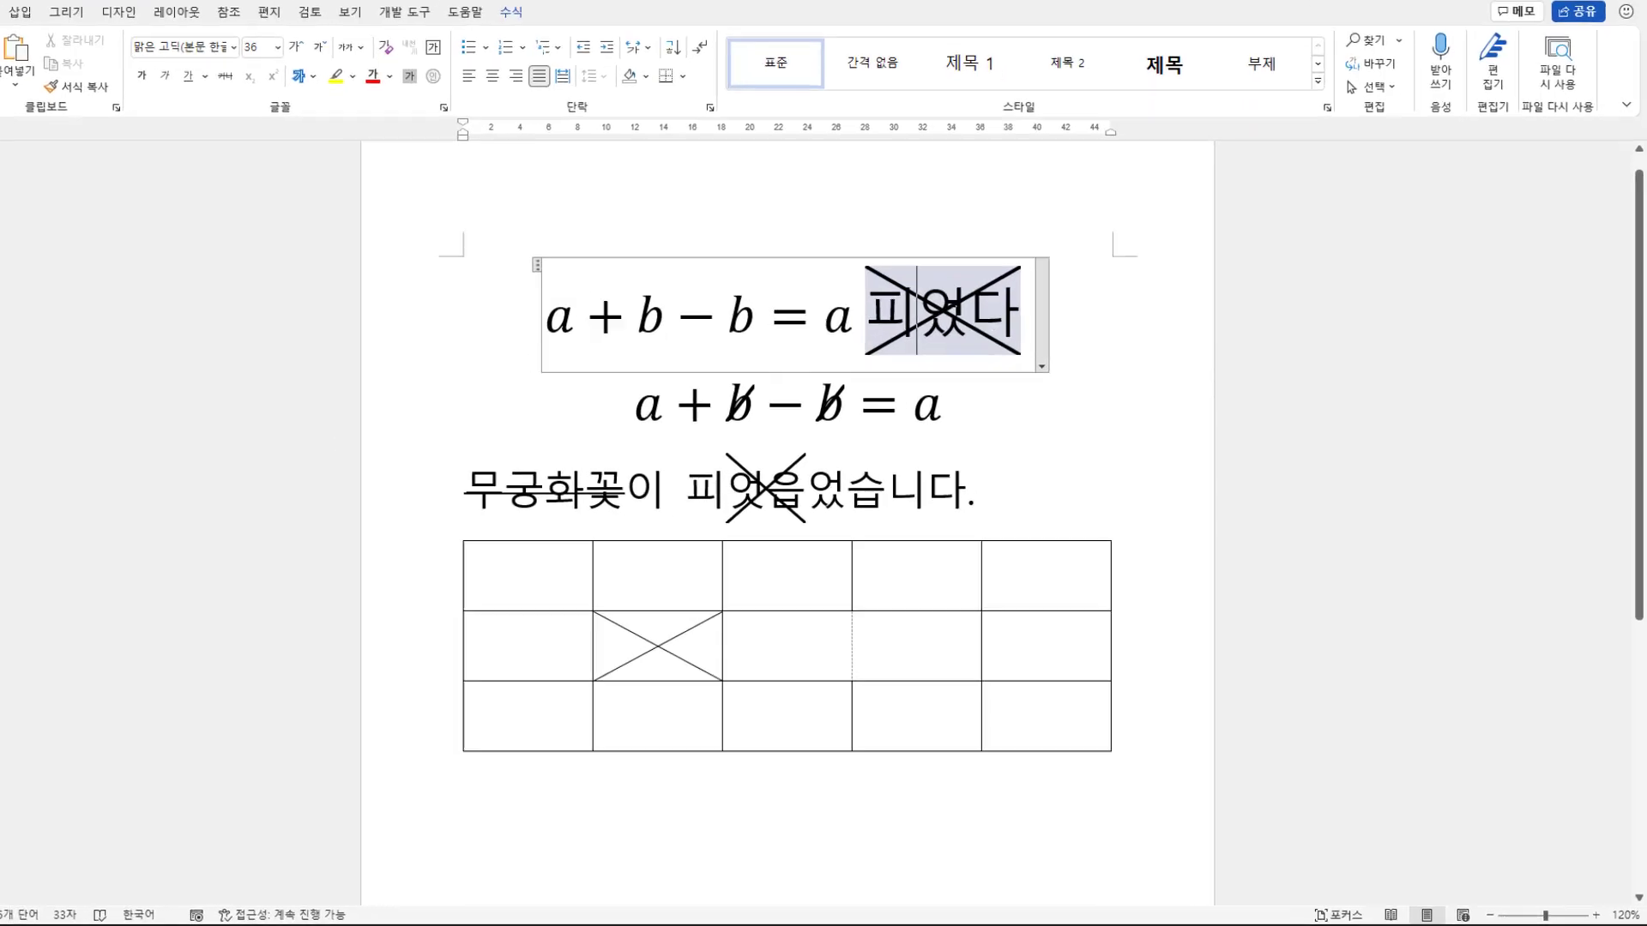
right_click(954, 315)
mouse_move(743, 332)
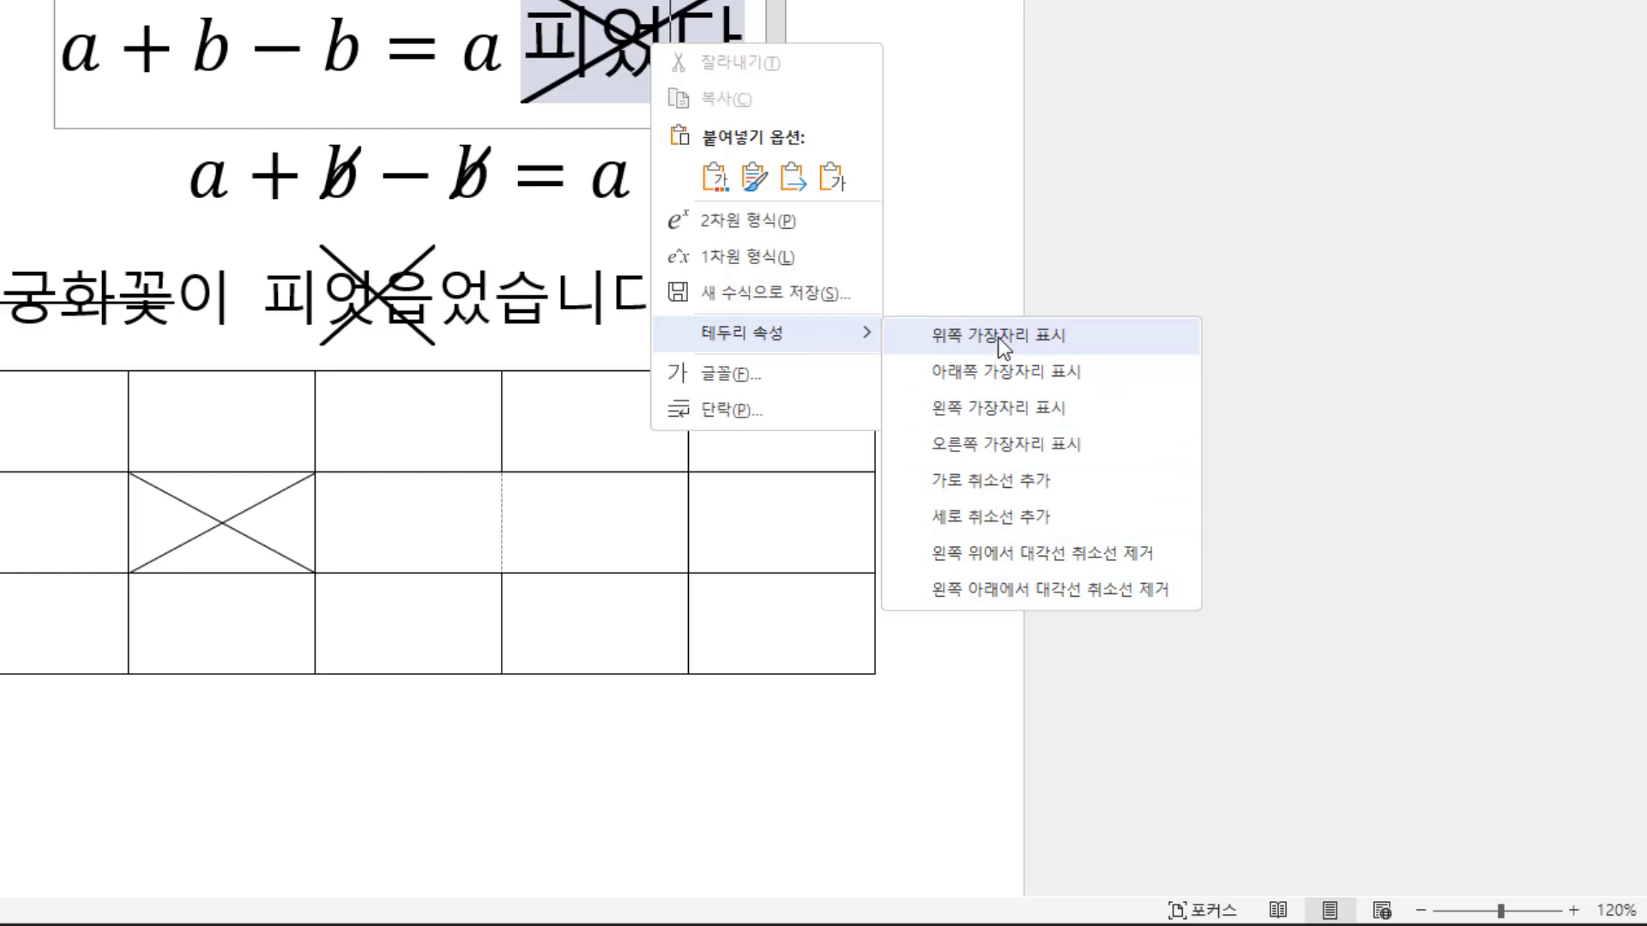
click(950, 158)
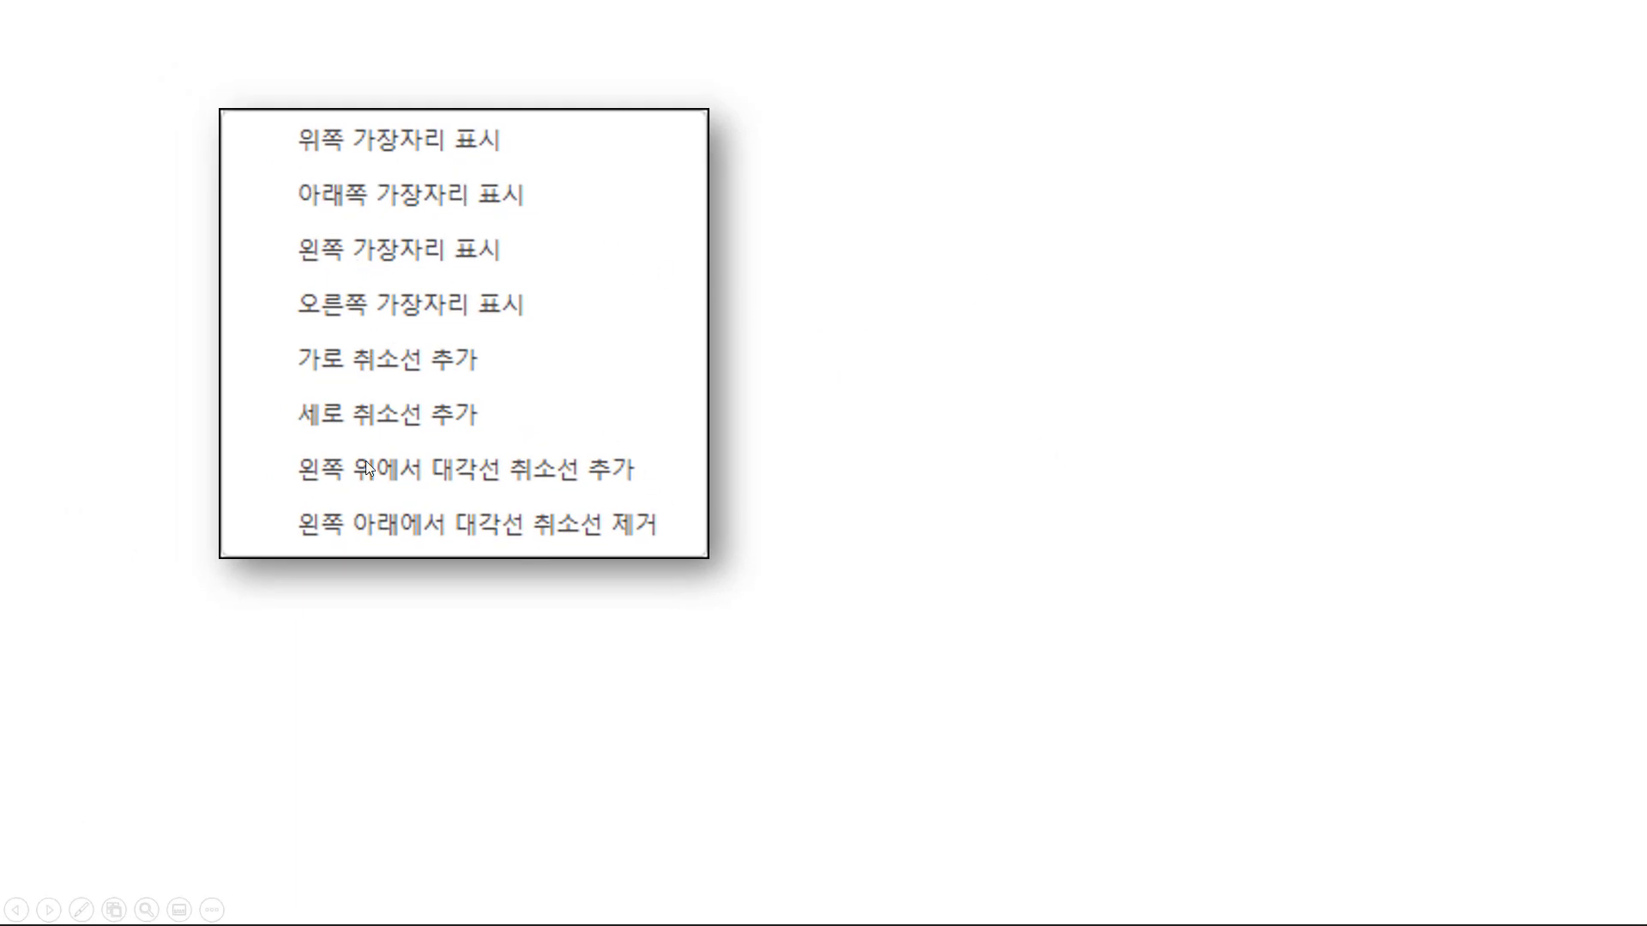
Step: Reveal the 1–128 column and its 2⁰–2⁷ labels, then exit the slideshow to slide 4
click(369, 605)
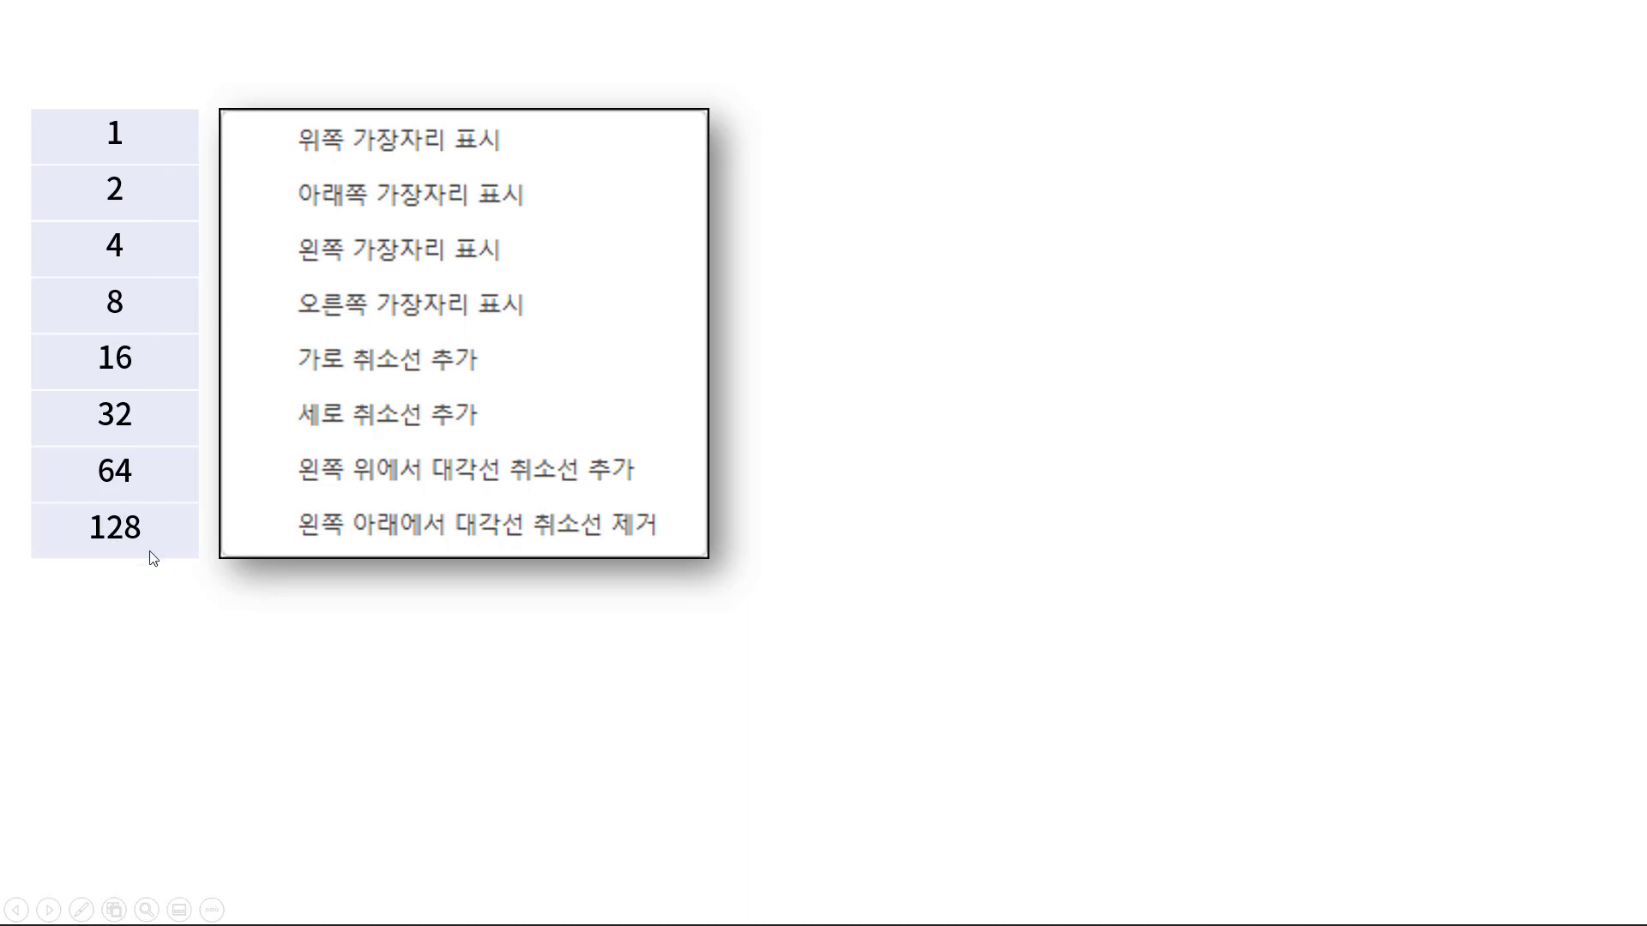
click(217, 654)
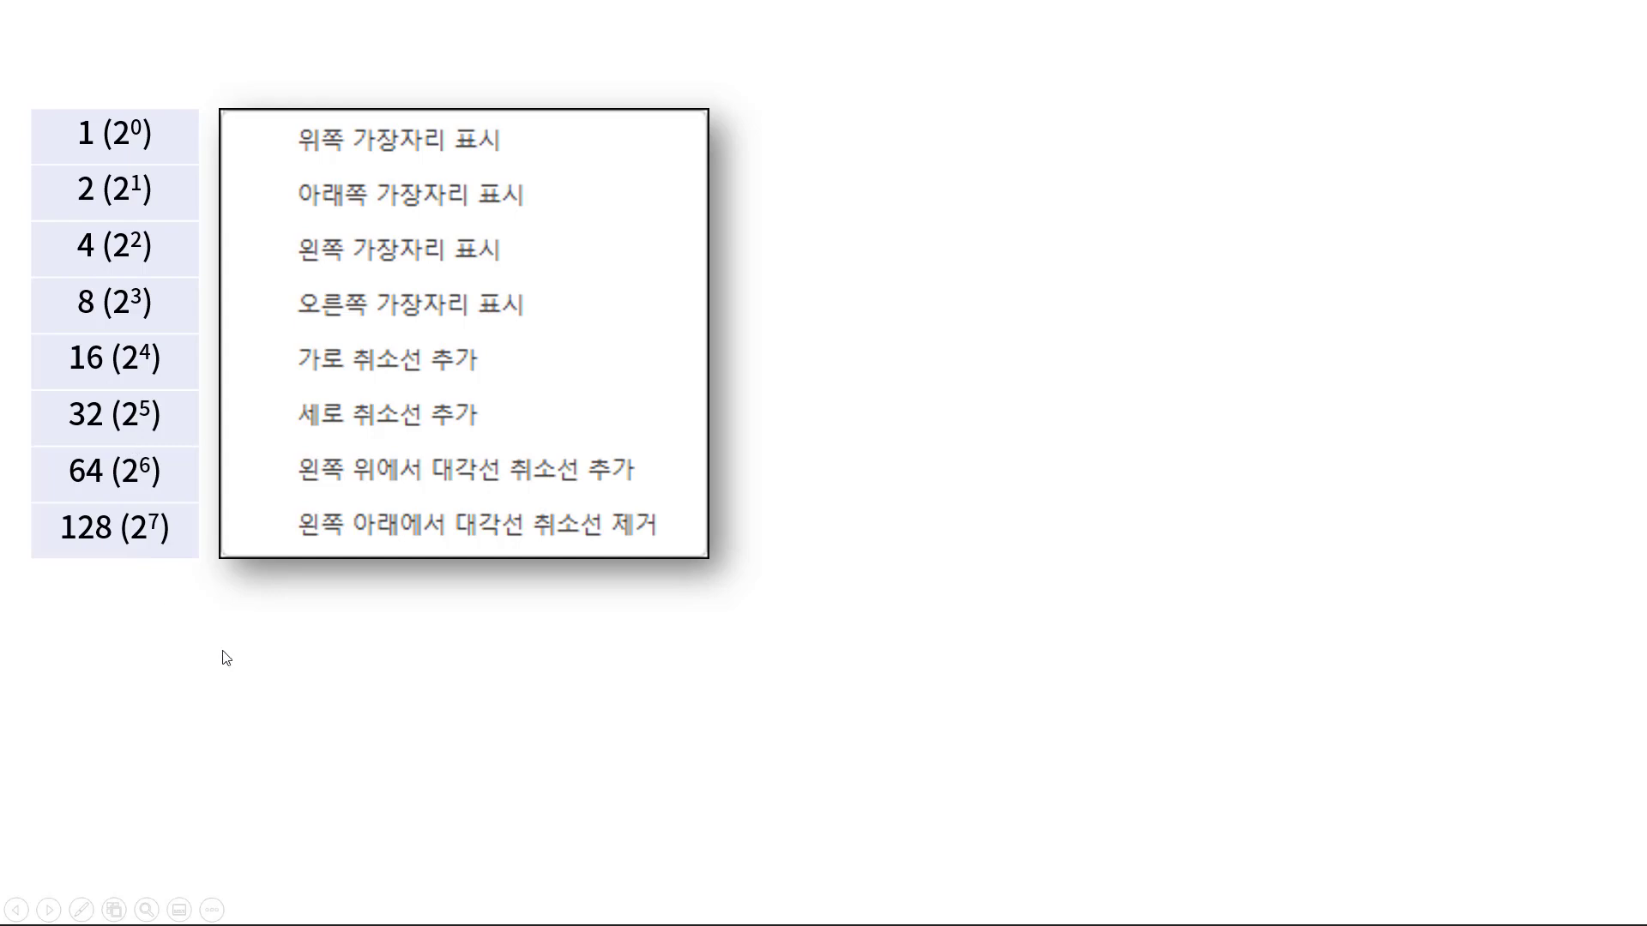
key(Escape)
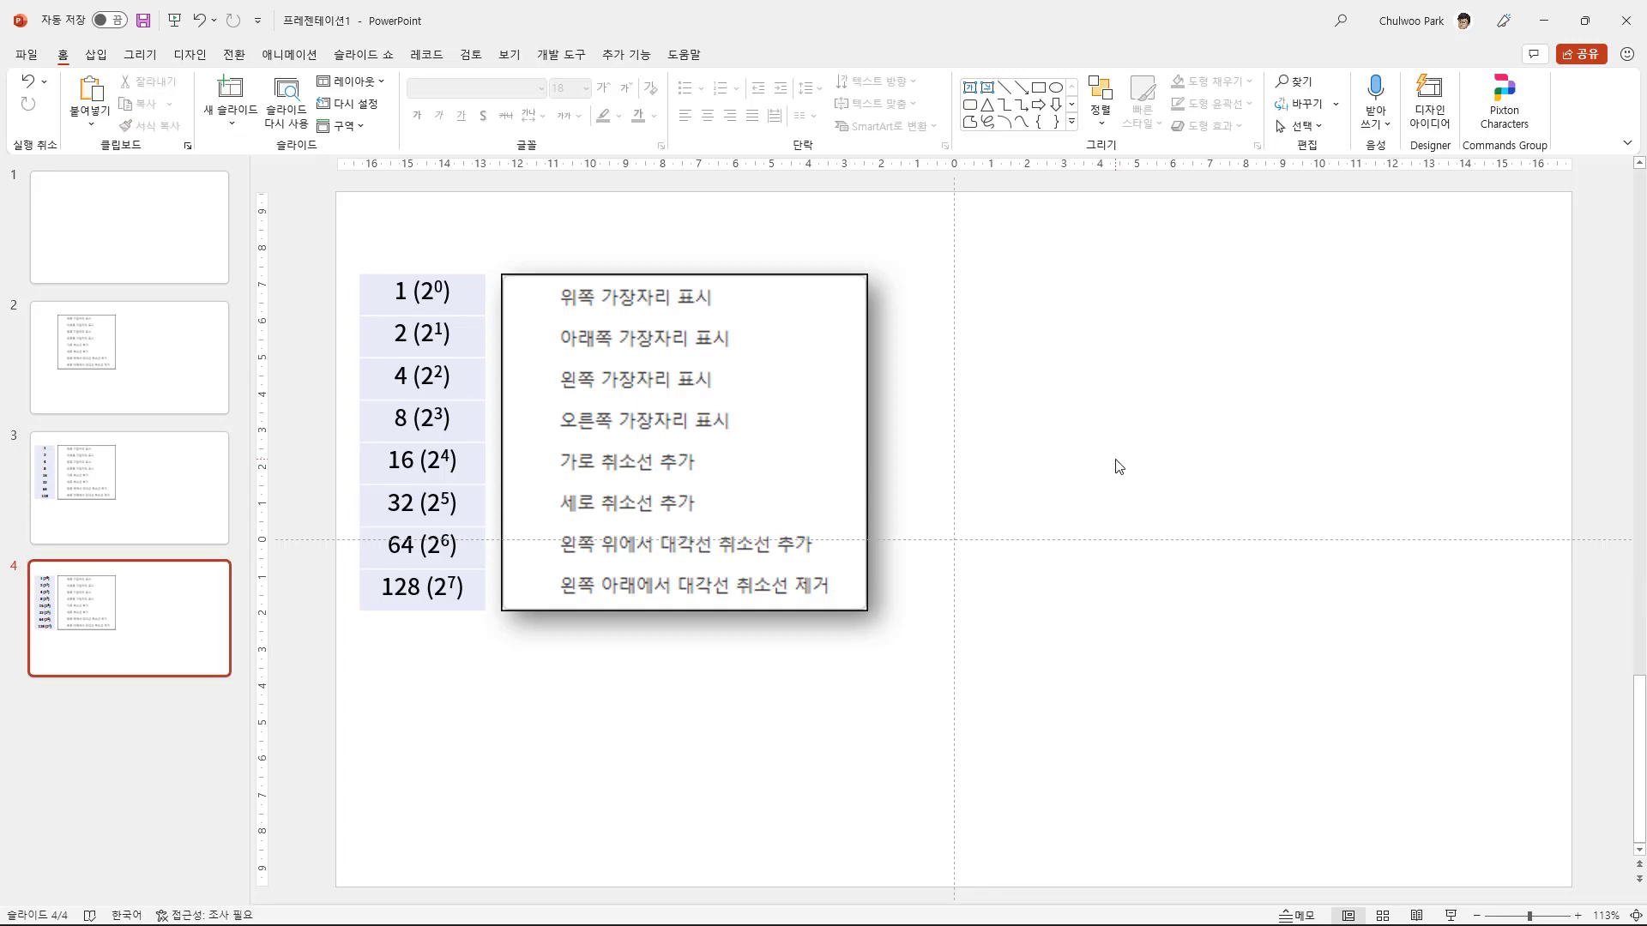
Step: Insert an equation beside the menu picture and enter \rect(x) to form a boxed x
key(alt+equal)
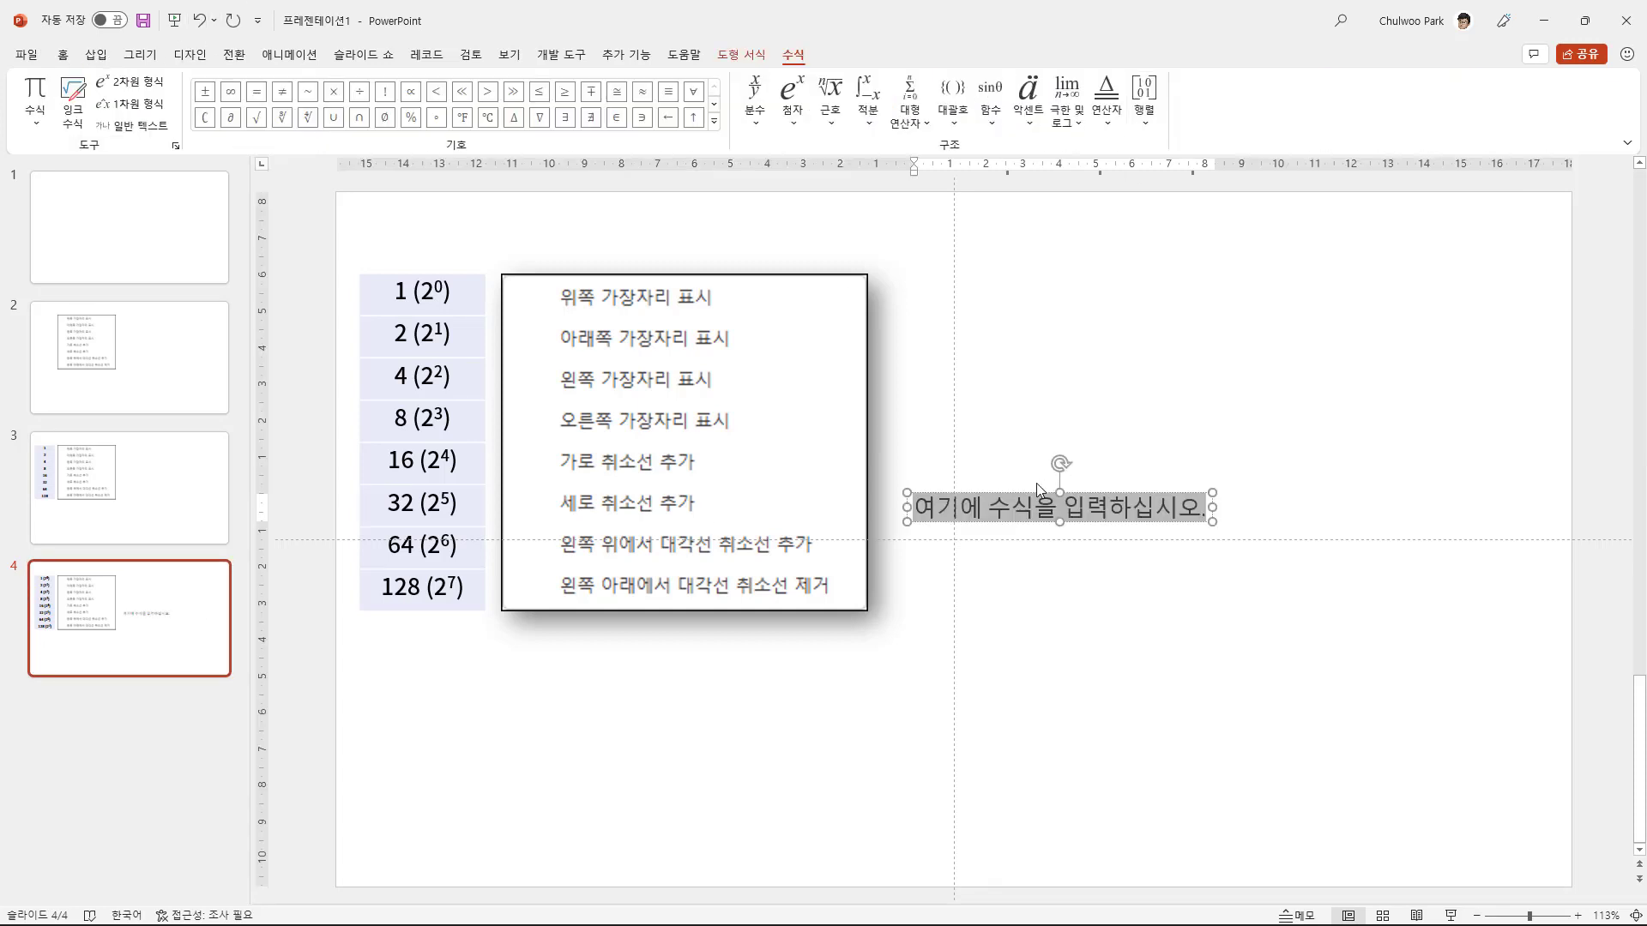
drag(1027, 491, 1045, 296)
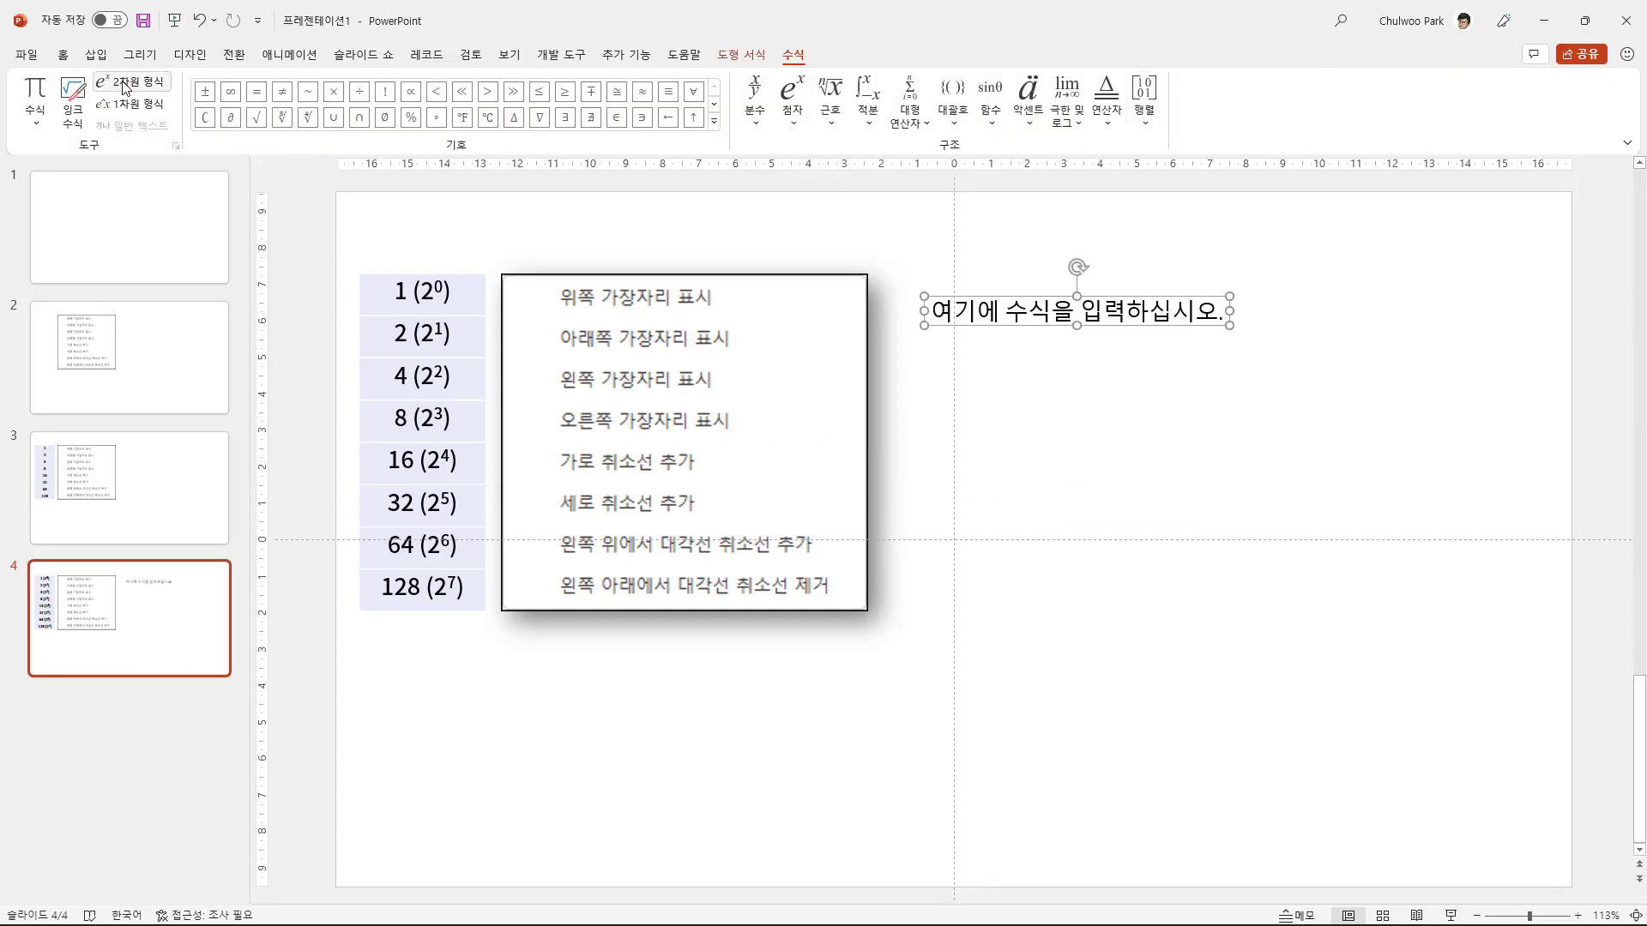
click(1139, 335)
text(\)
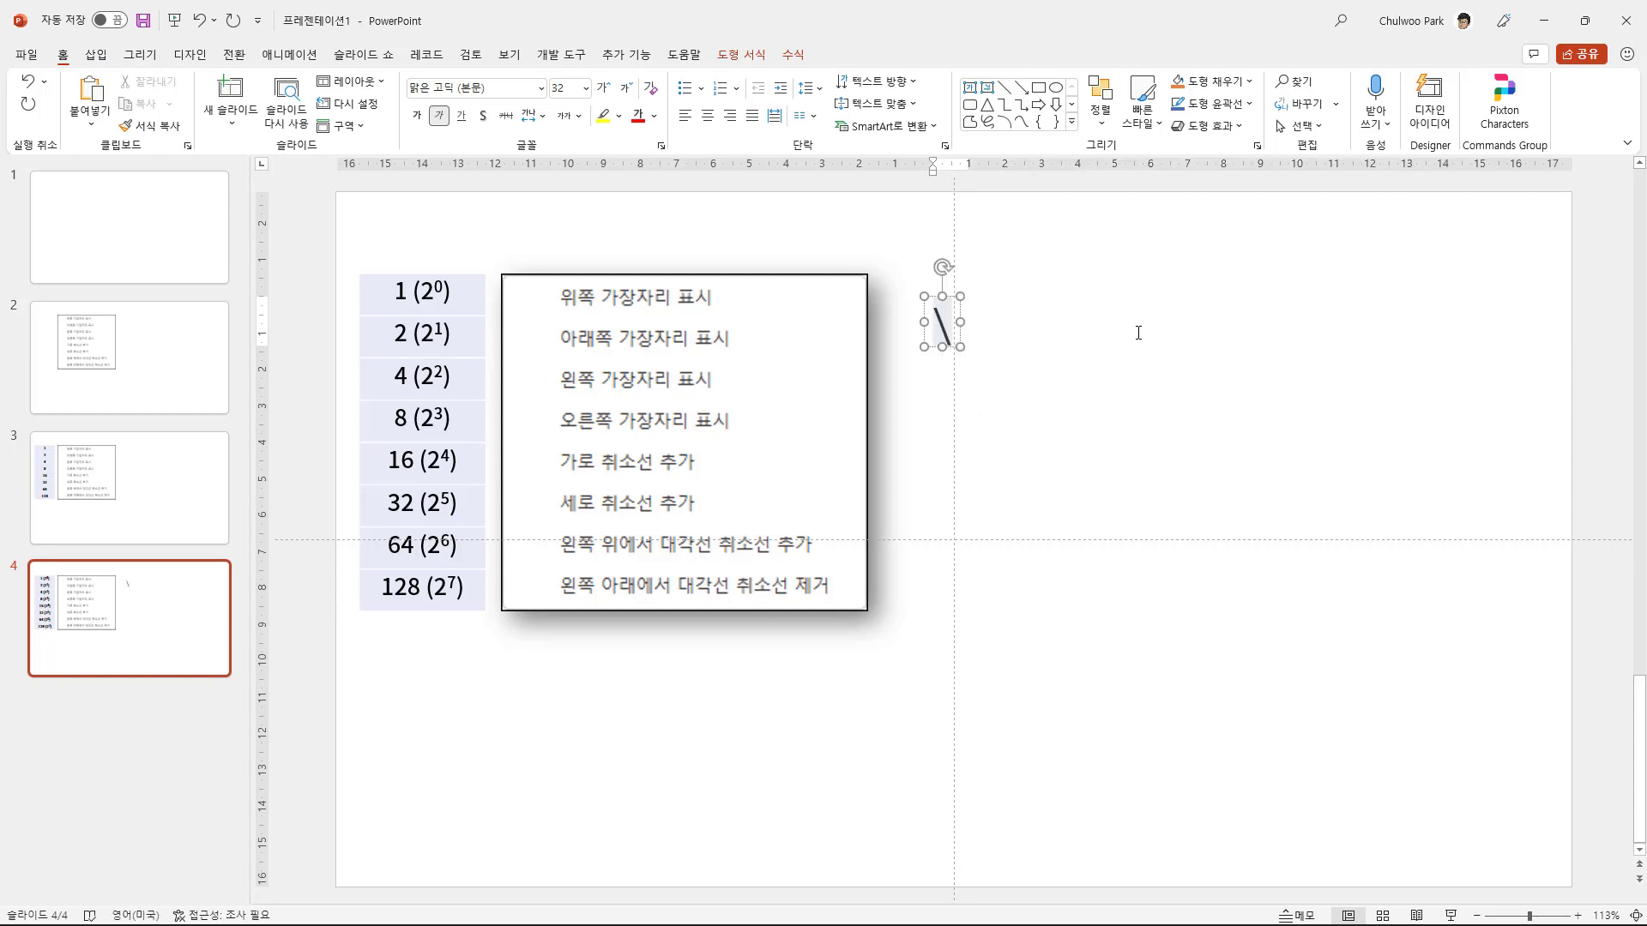
text(rect(x)
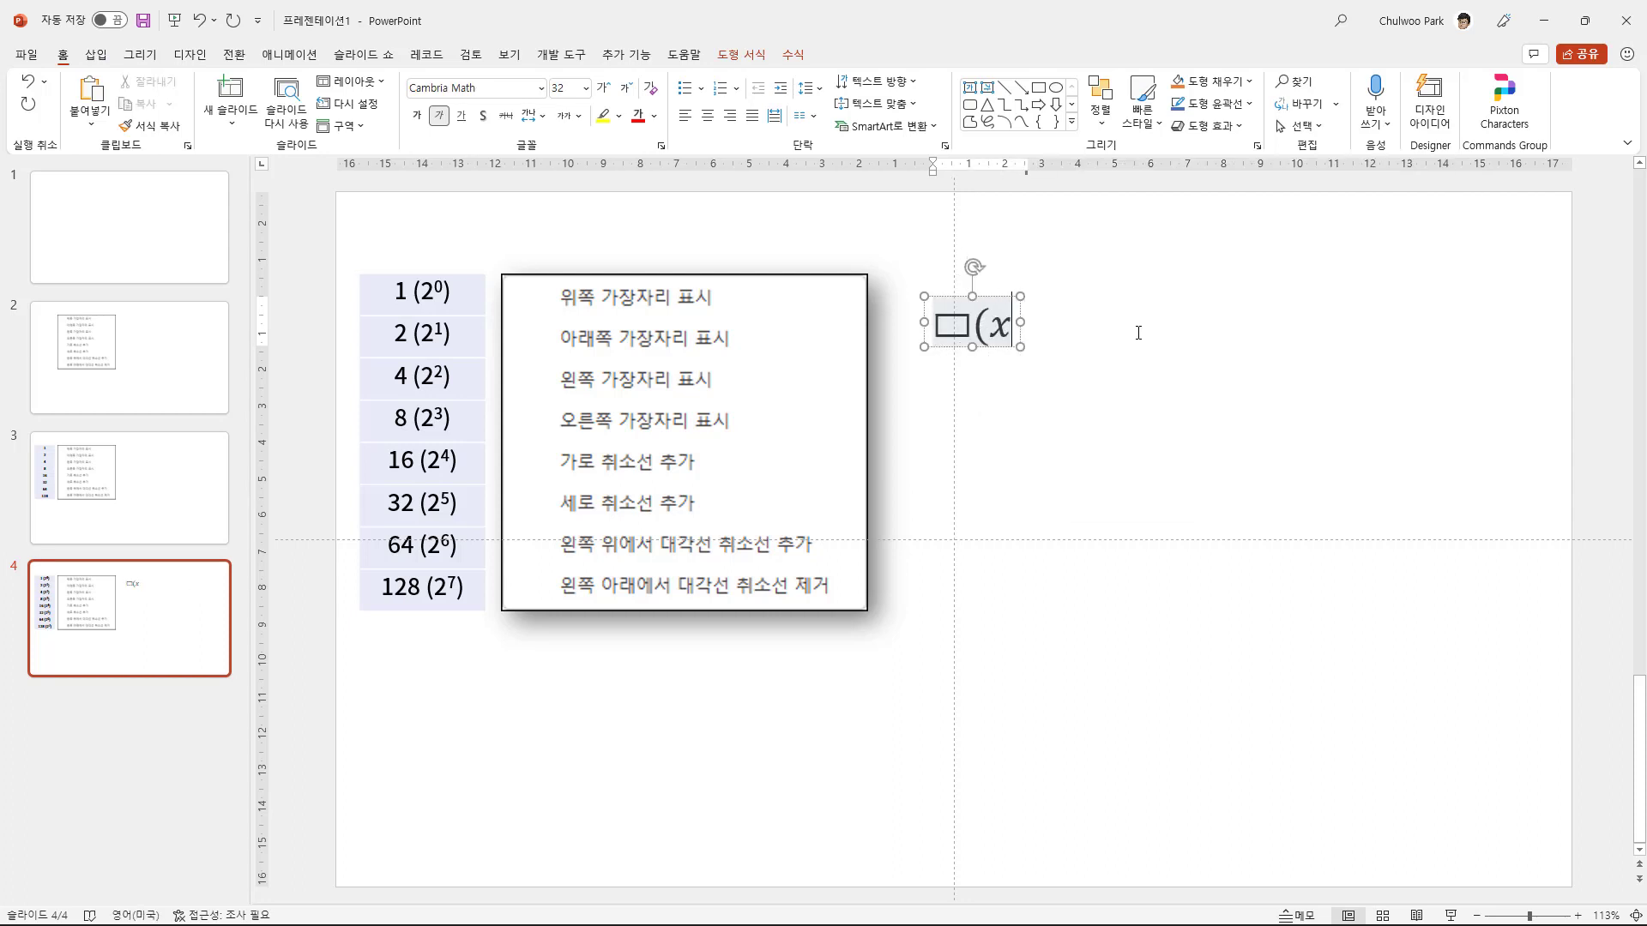
text())
key(space)
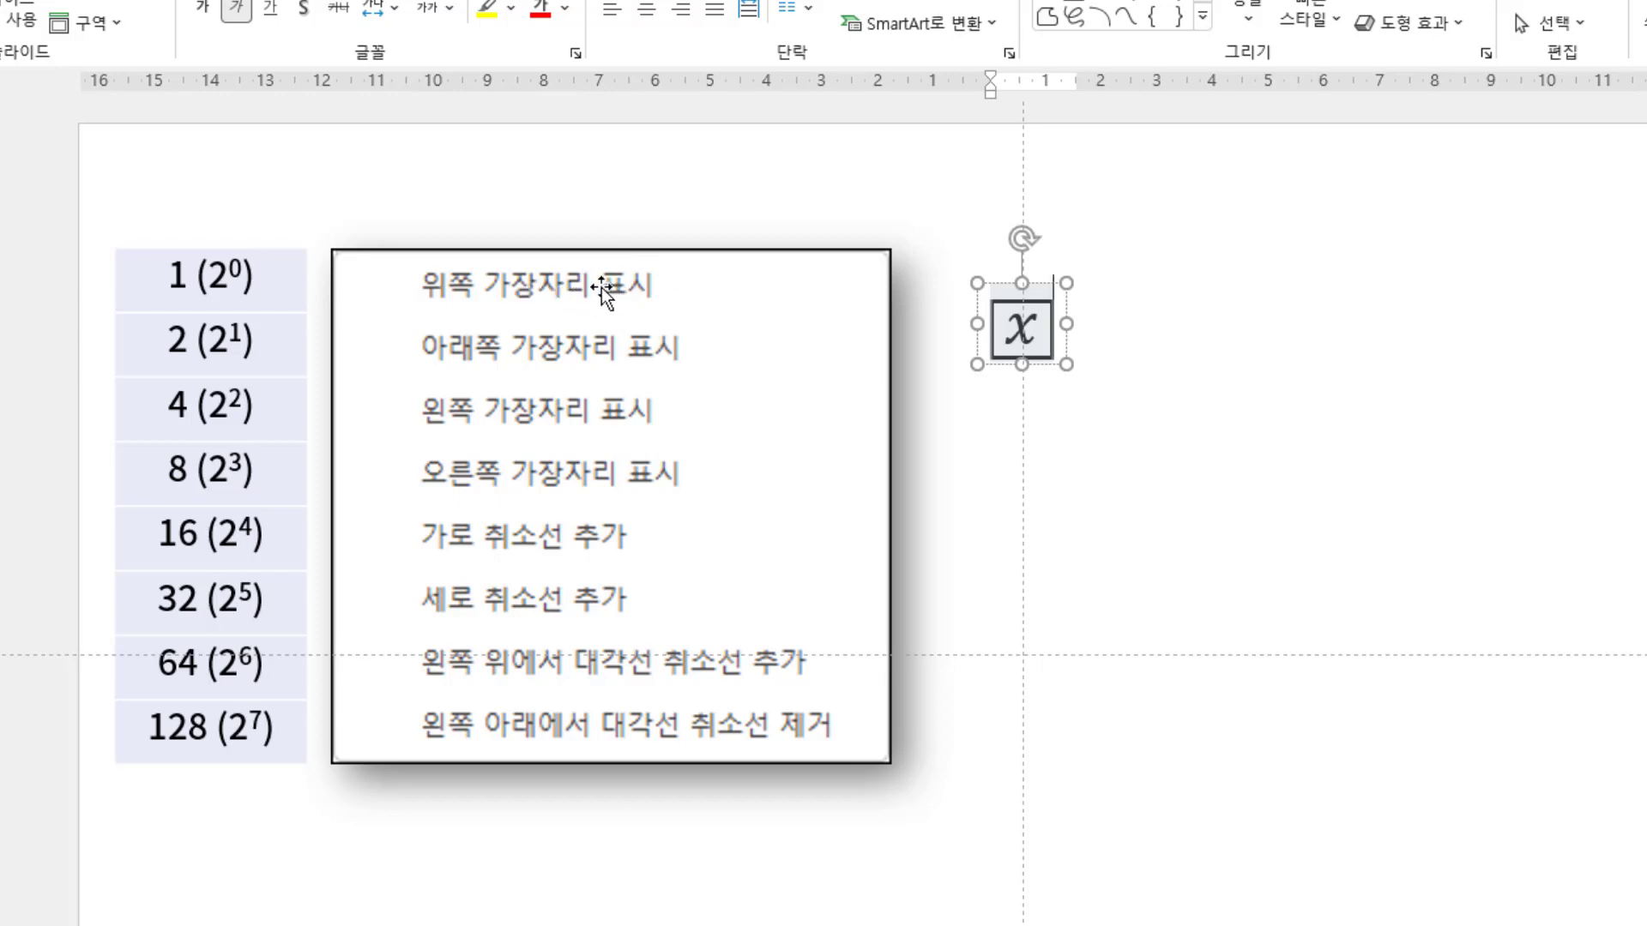
Step: After the boxed x, build \rect(1&x) as an x missing its top border, then begin another \rect
click(1028, 329)
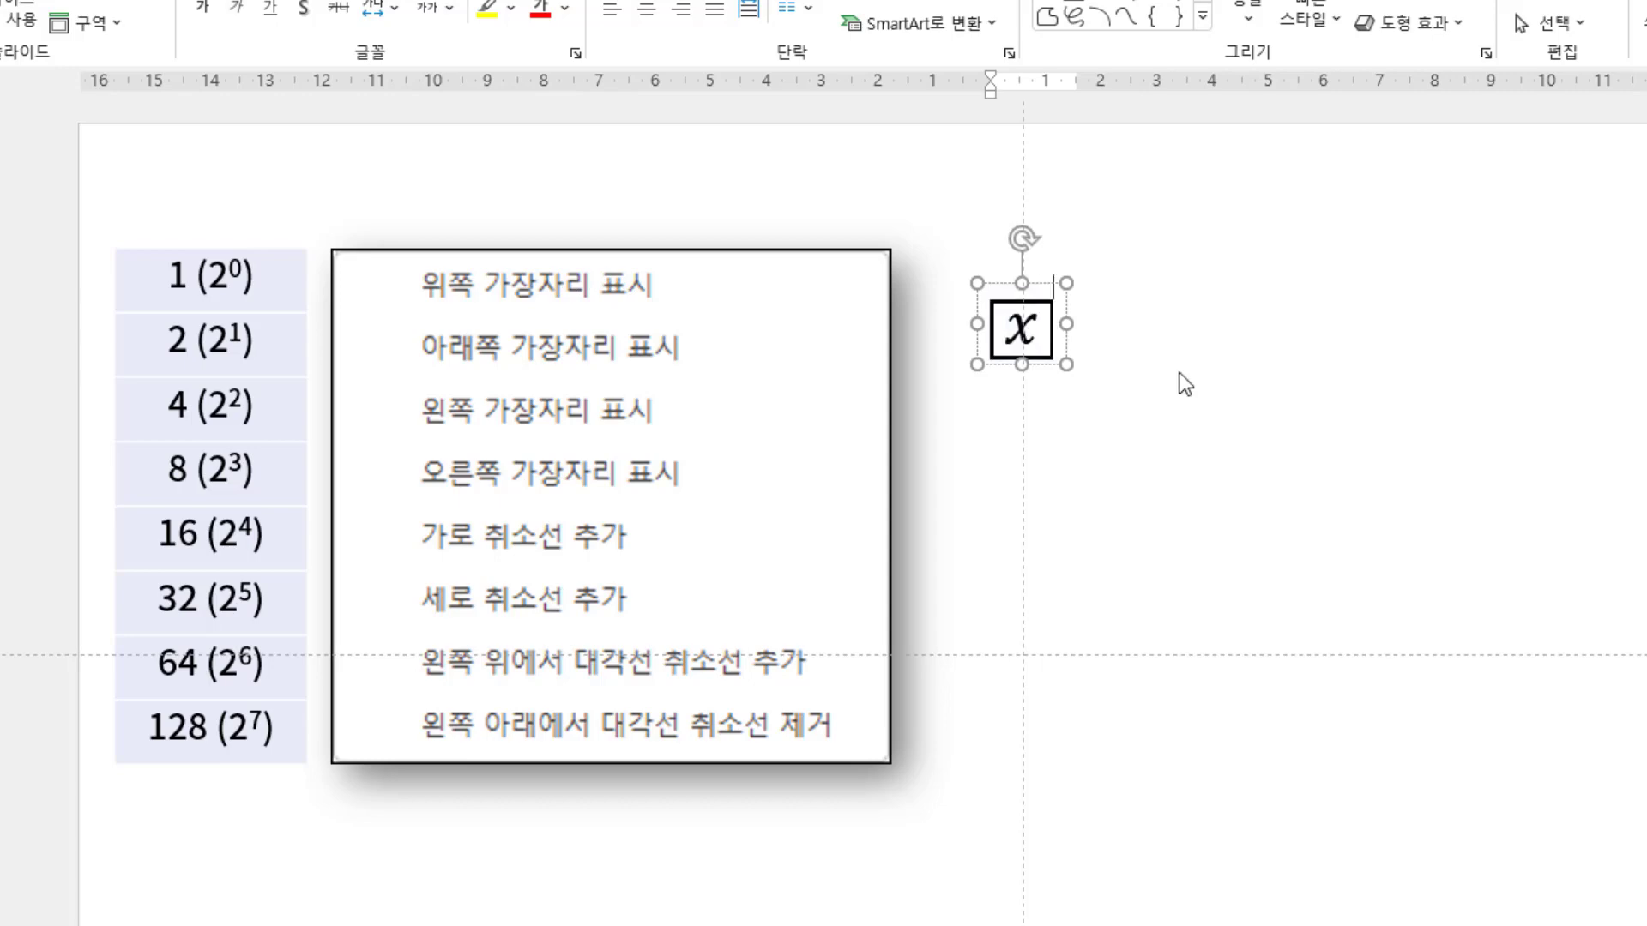
key(ctrl+l)
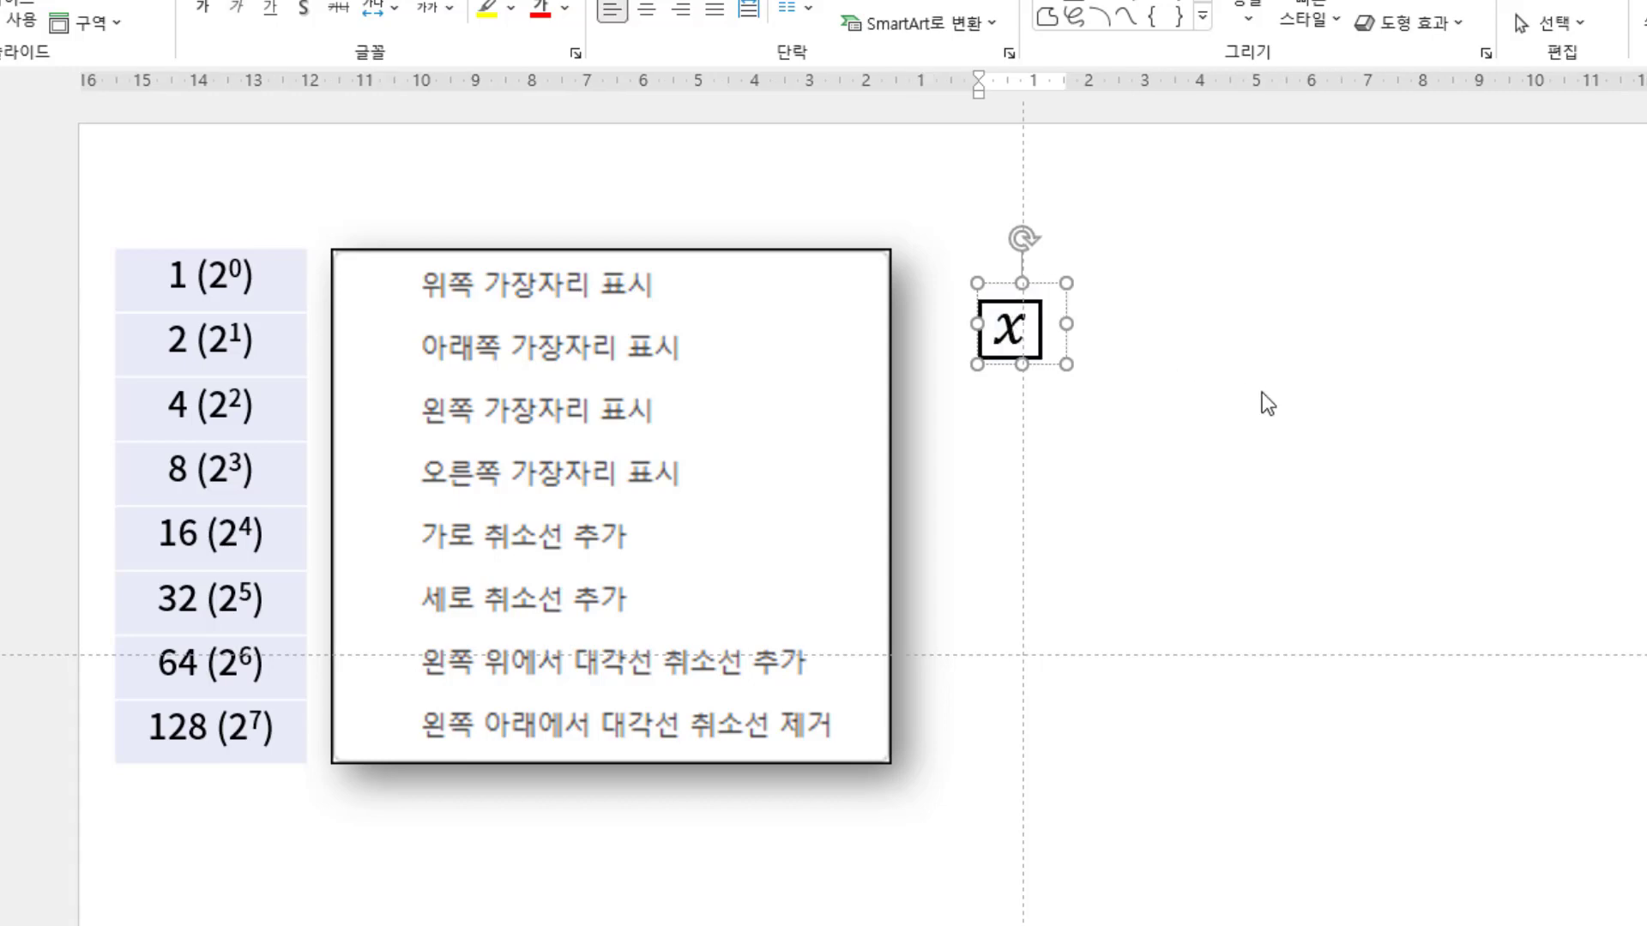
key(ctrl+a)
text(\)
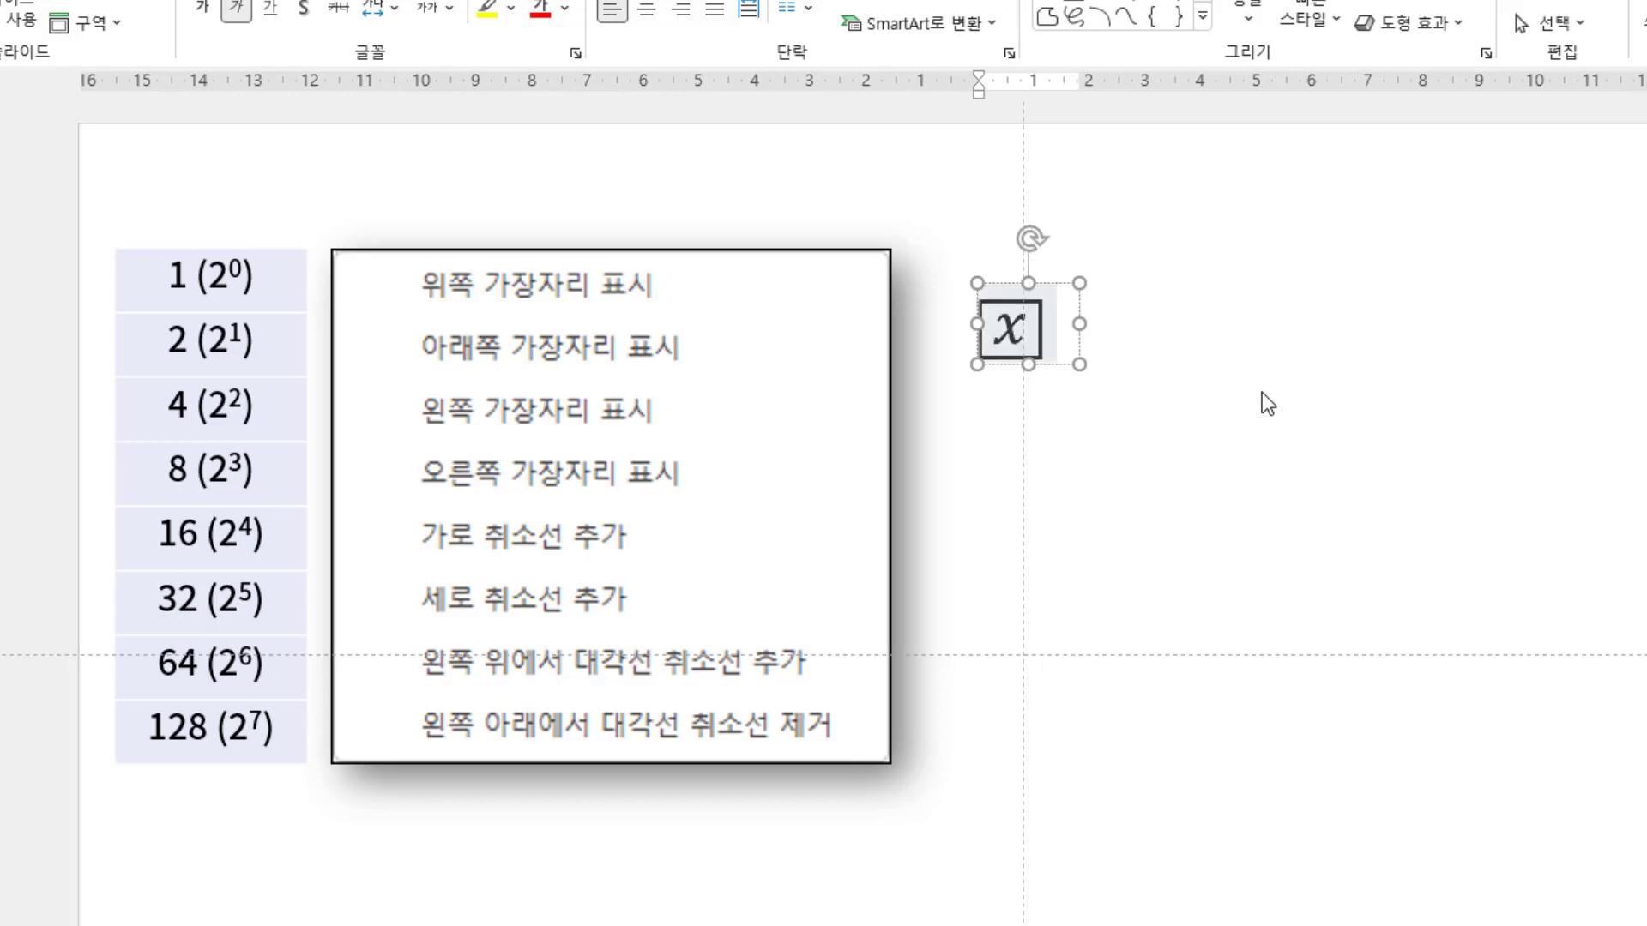
text(rec)
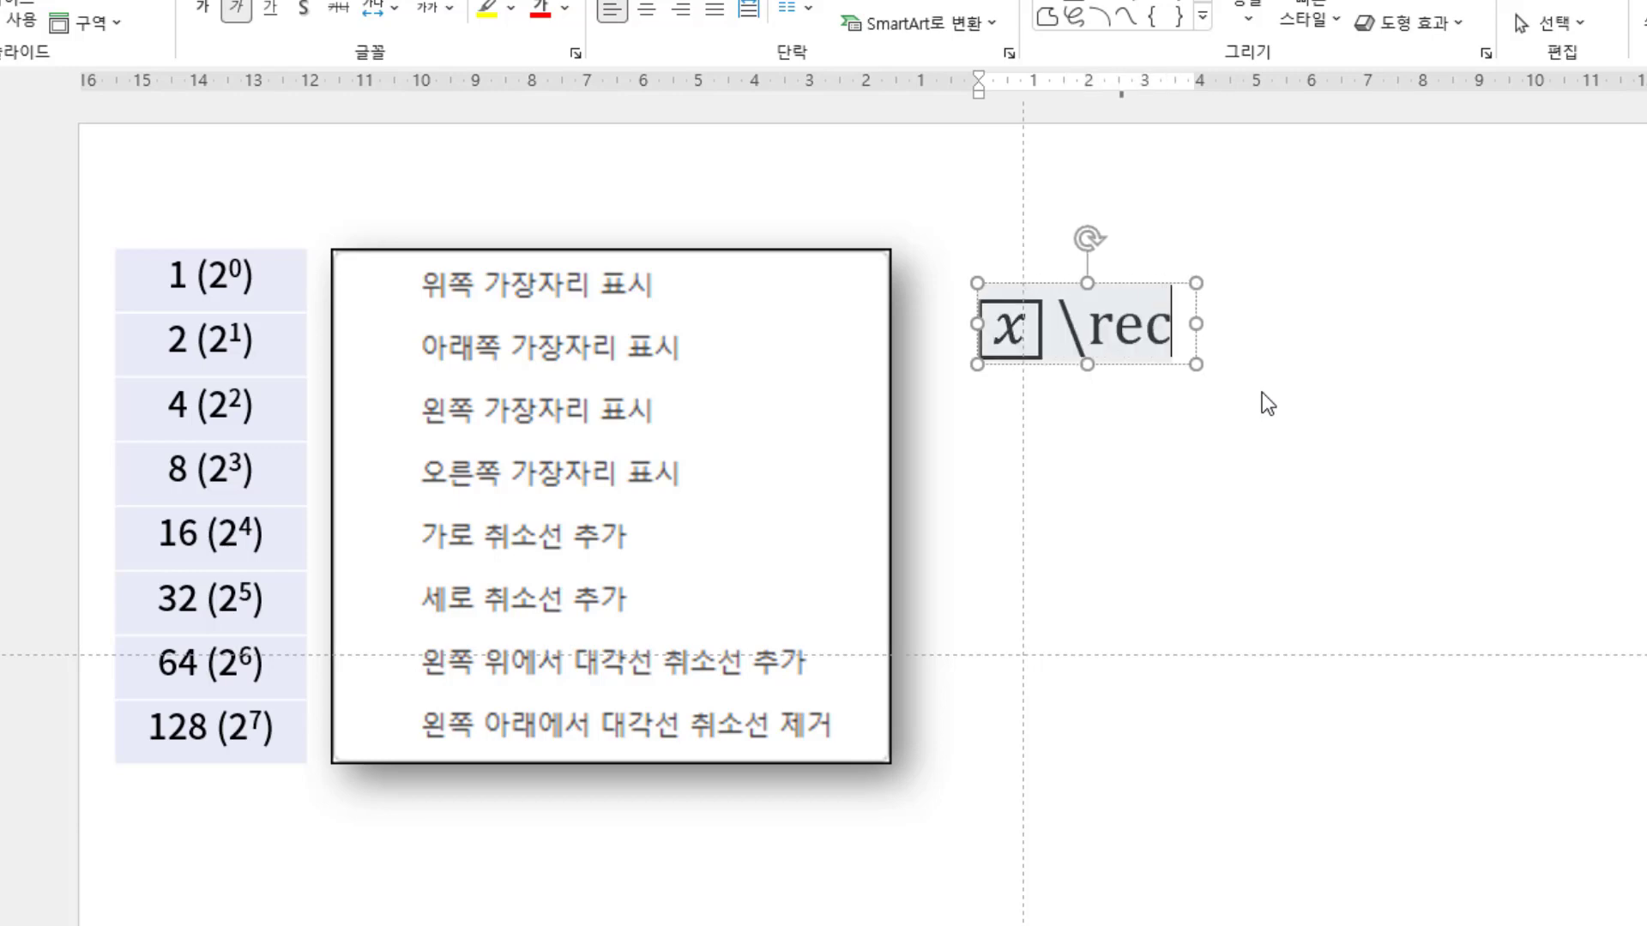
text(t)
text(()
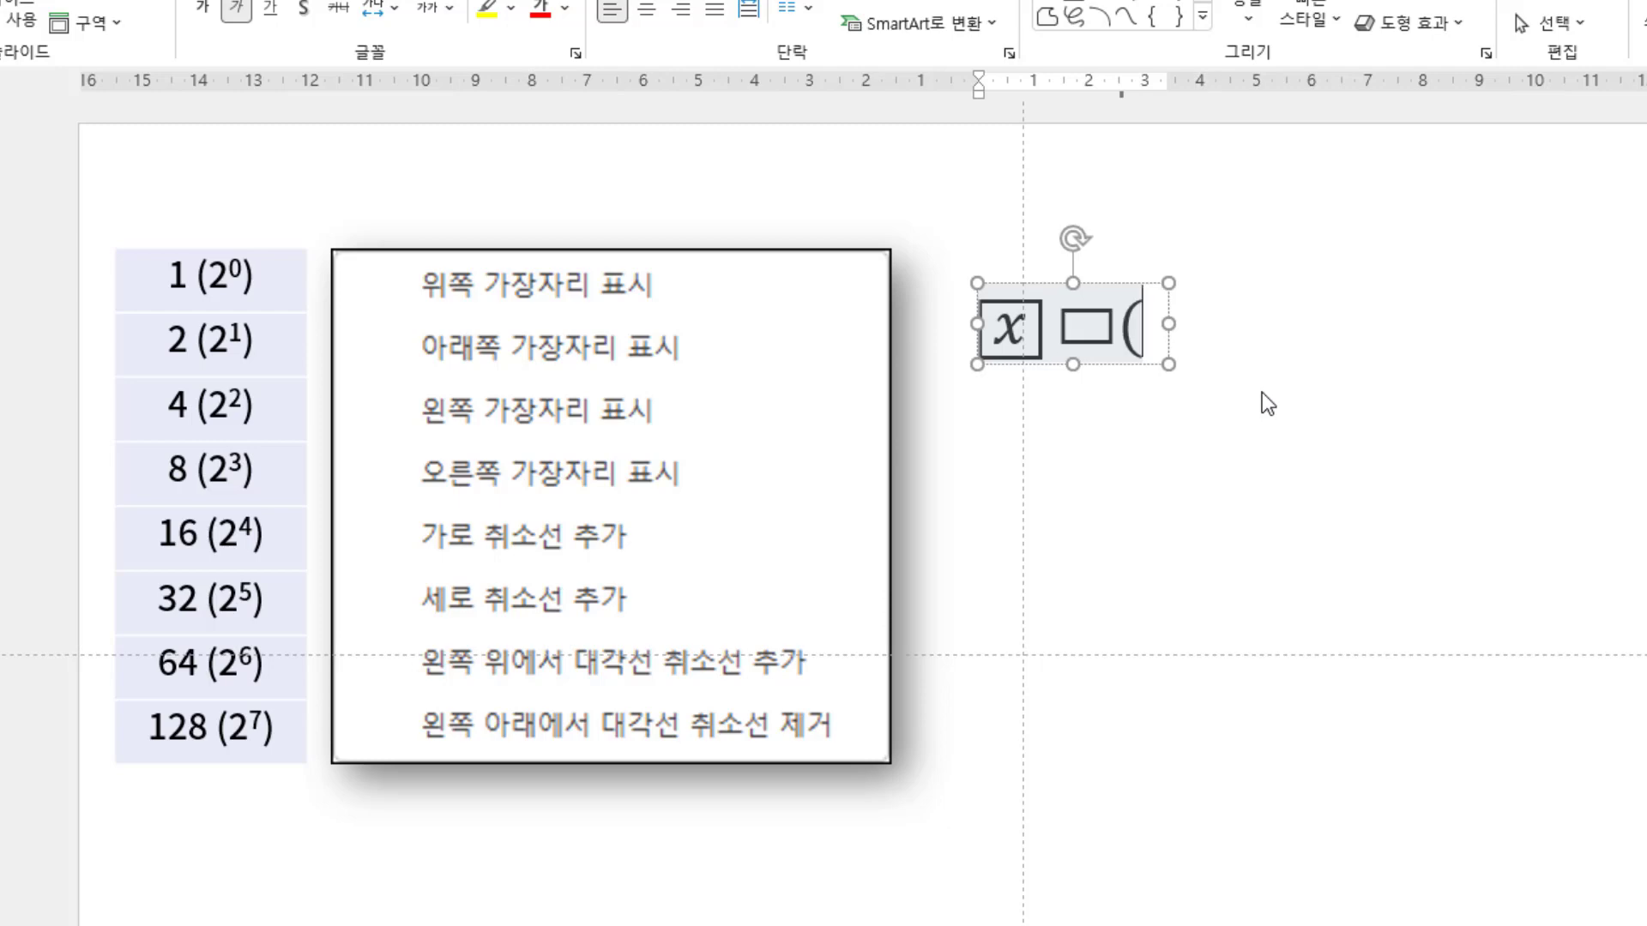
text(1)
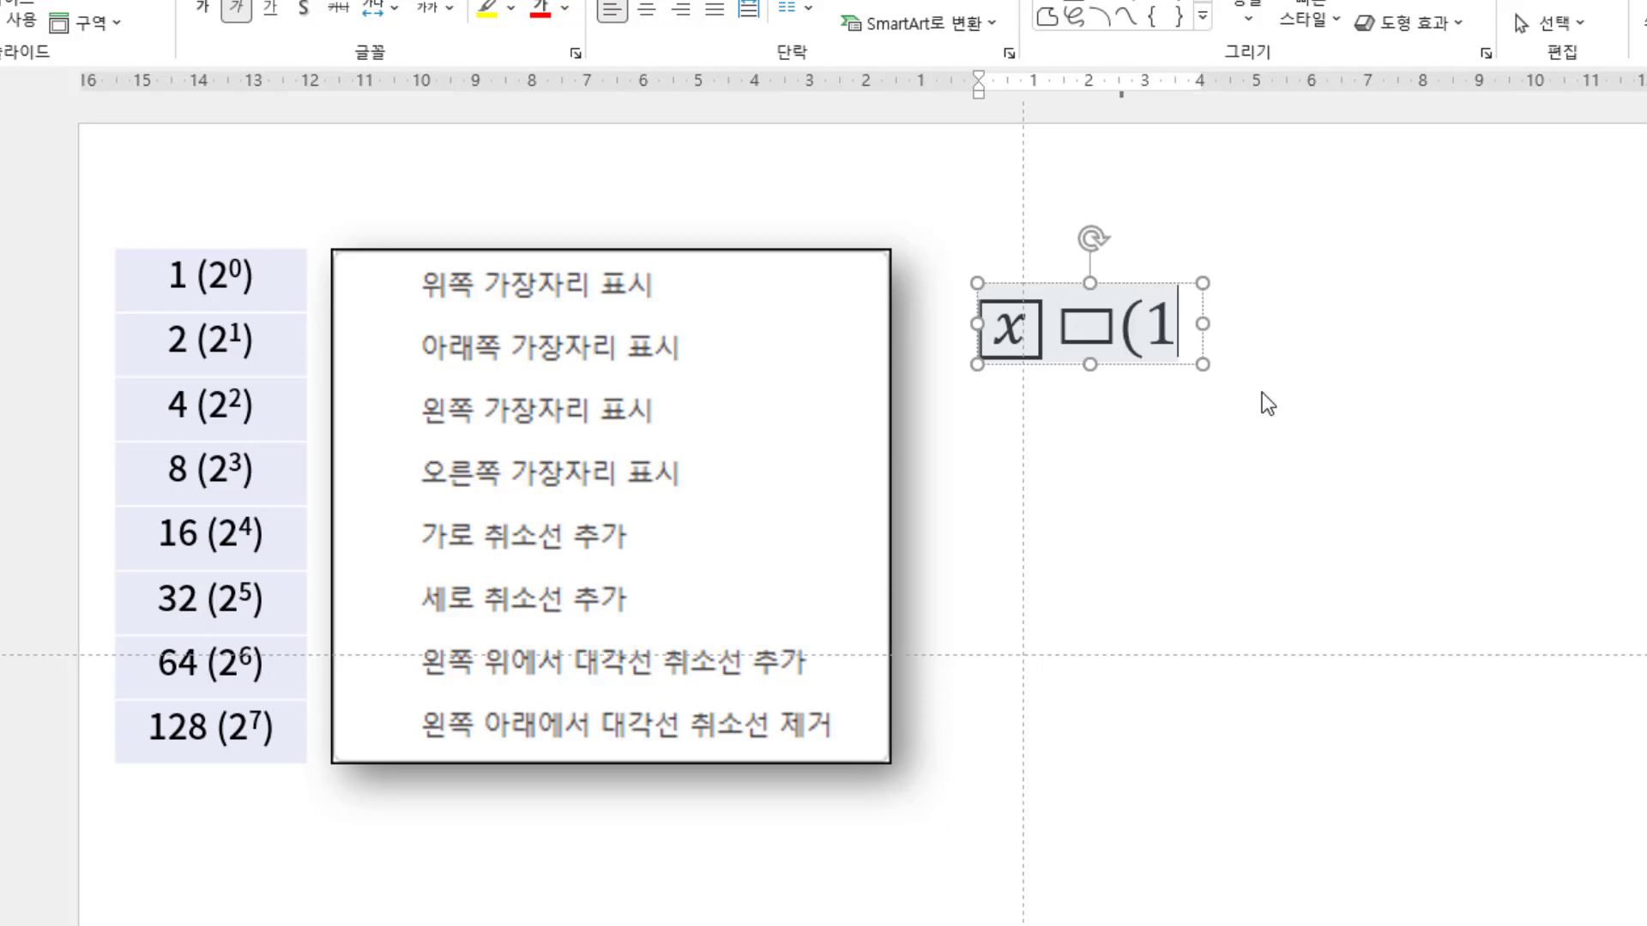
text(&)
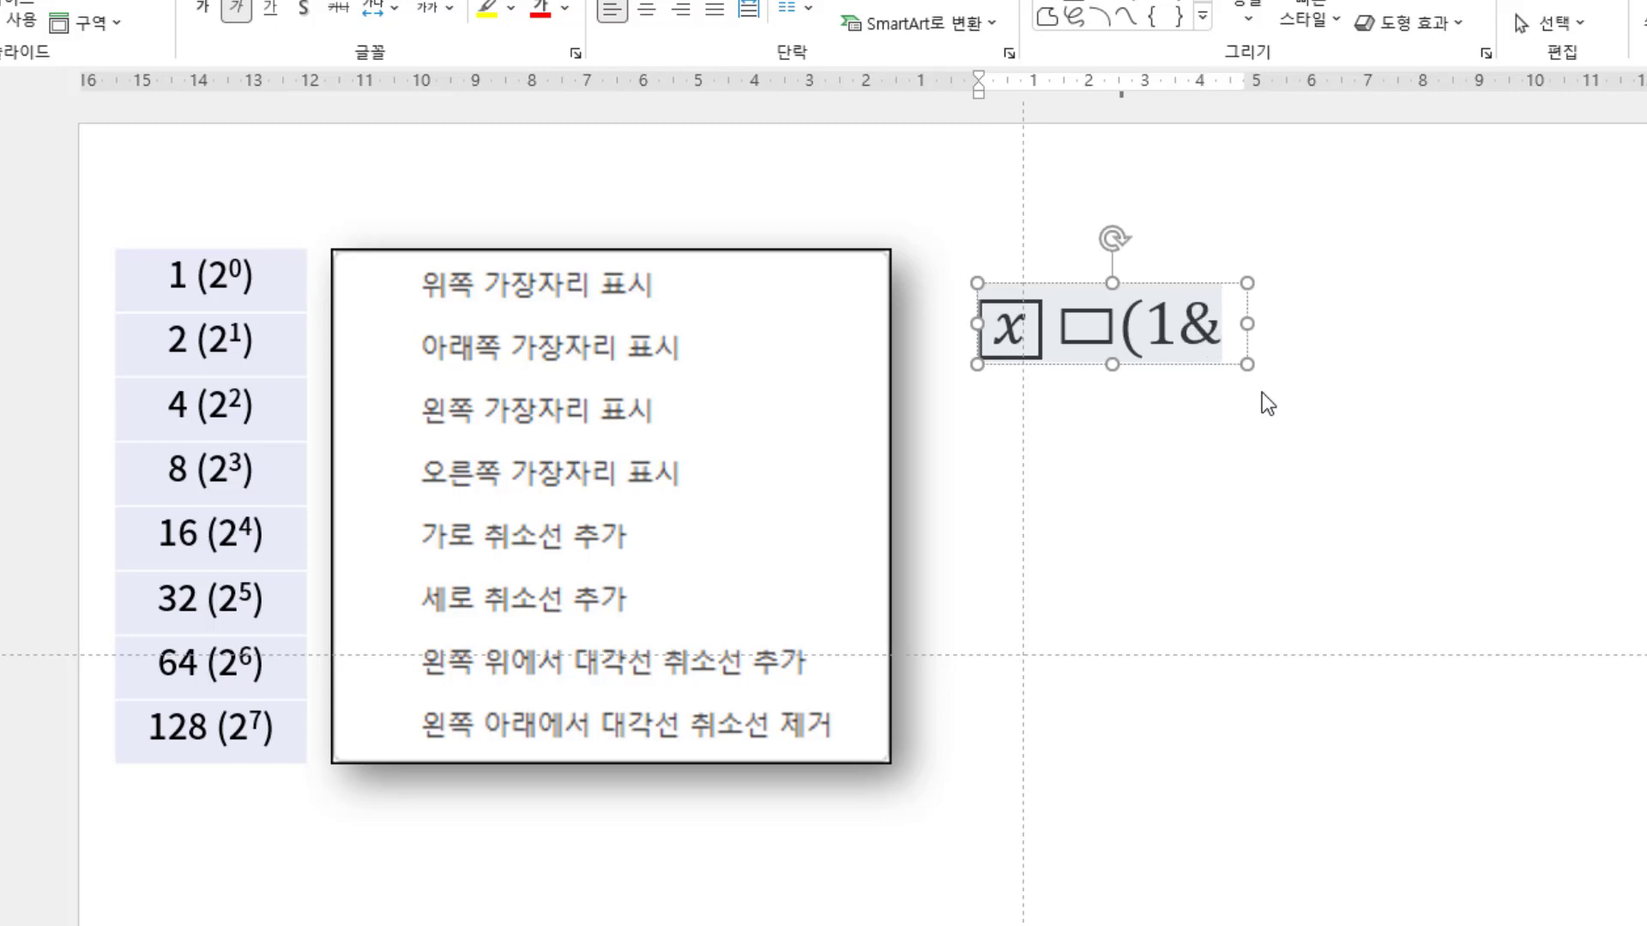
text(x))
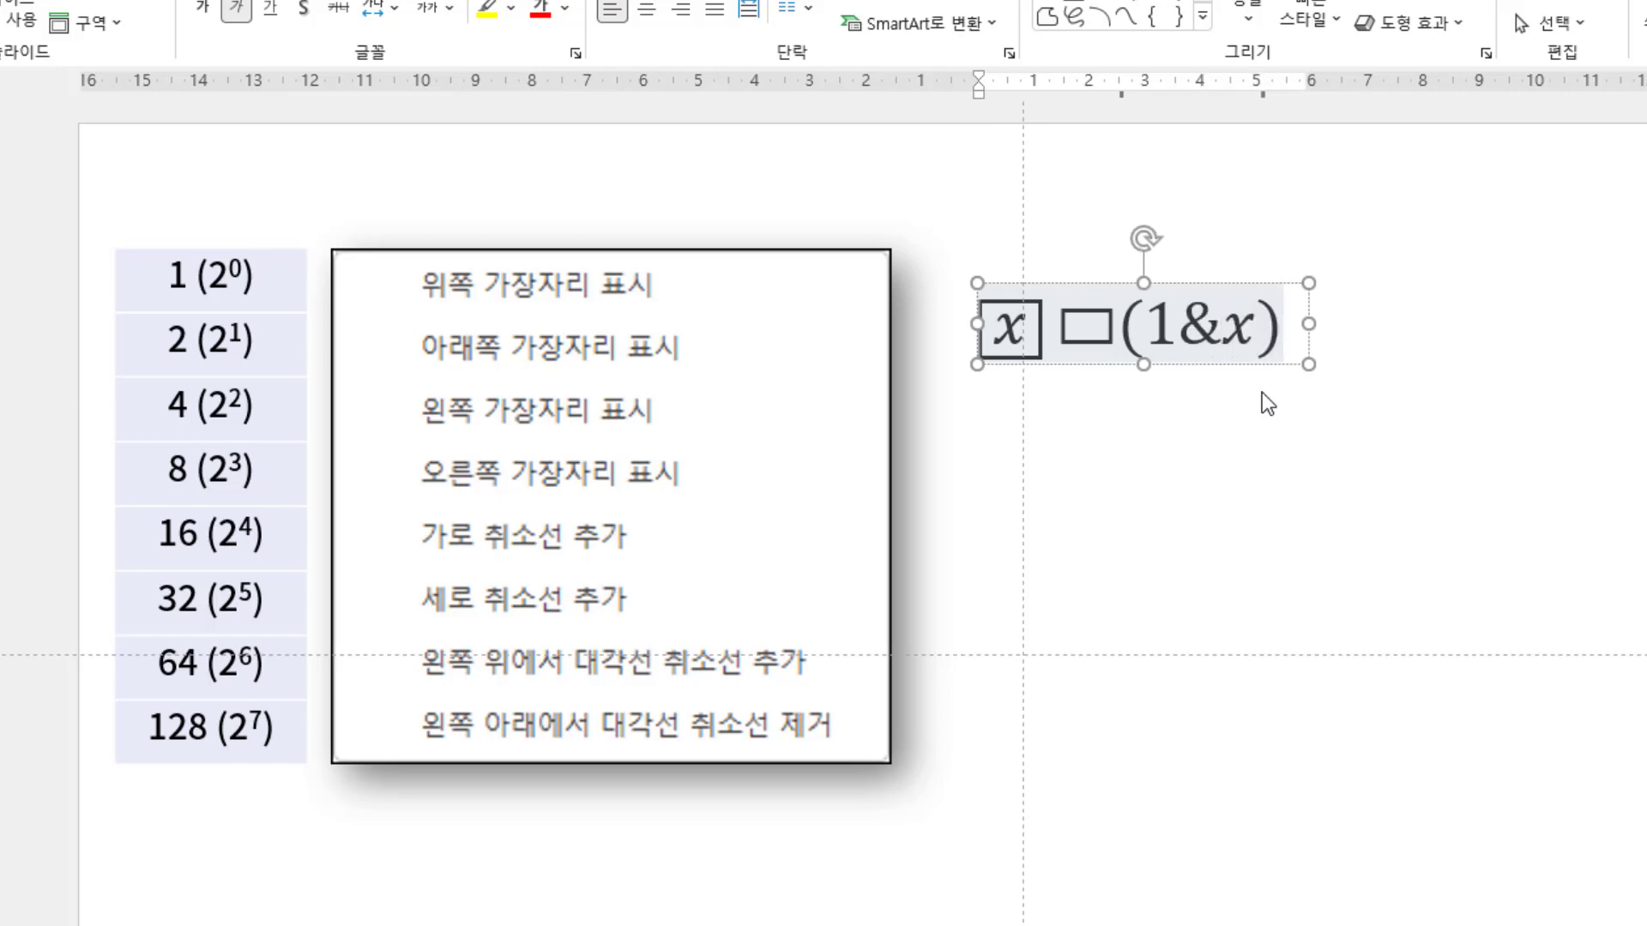
key(space)
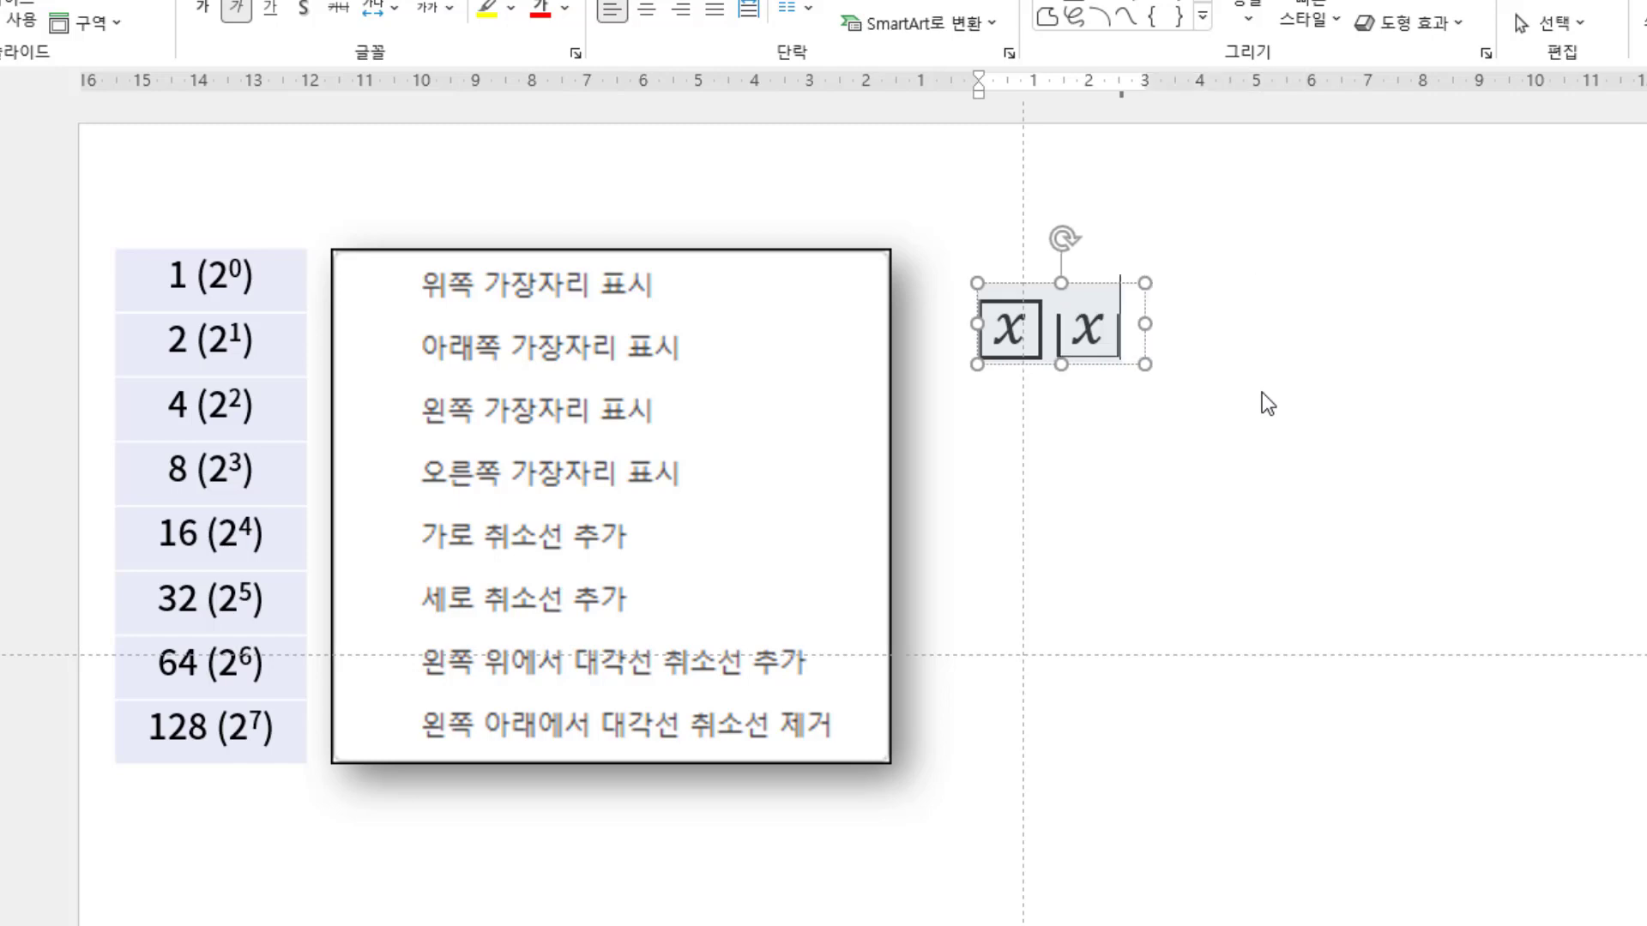
key(Left)
key(Left)
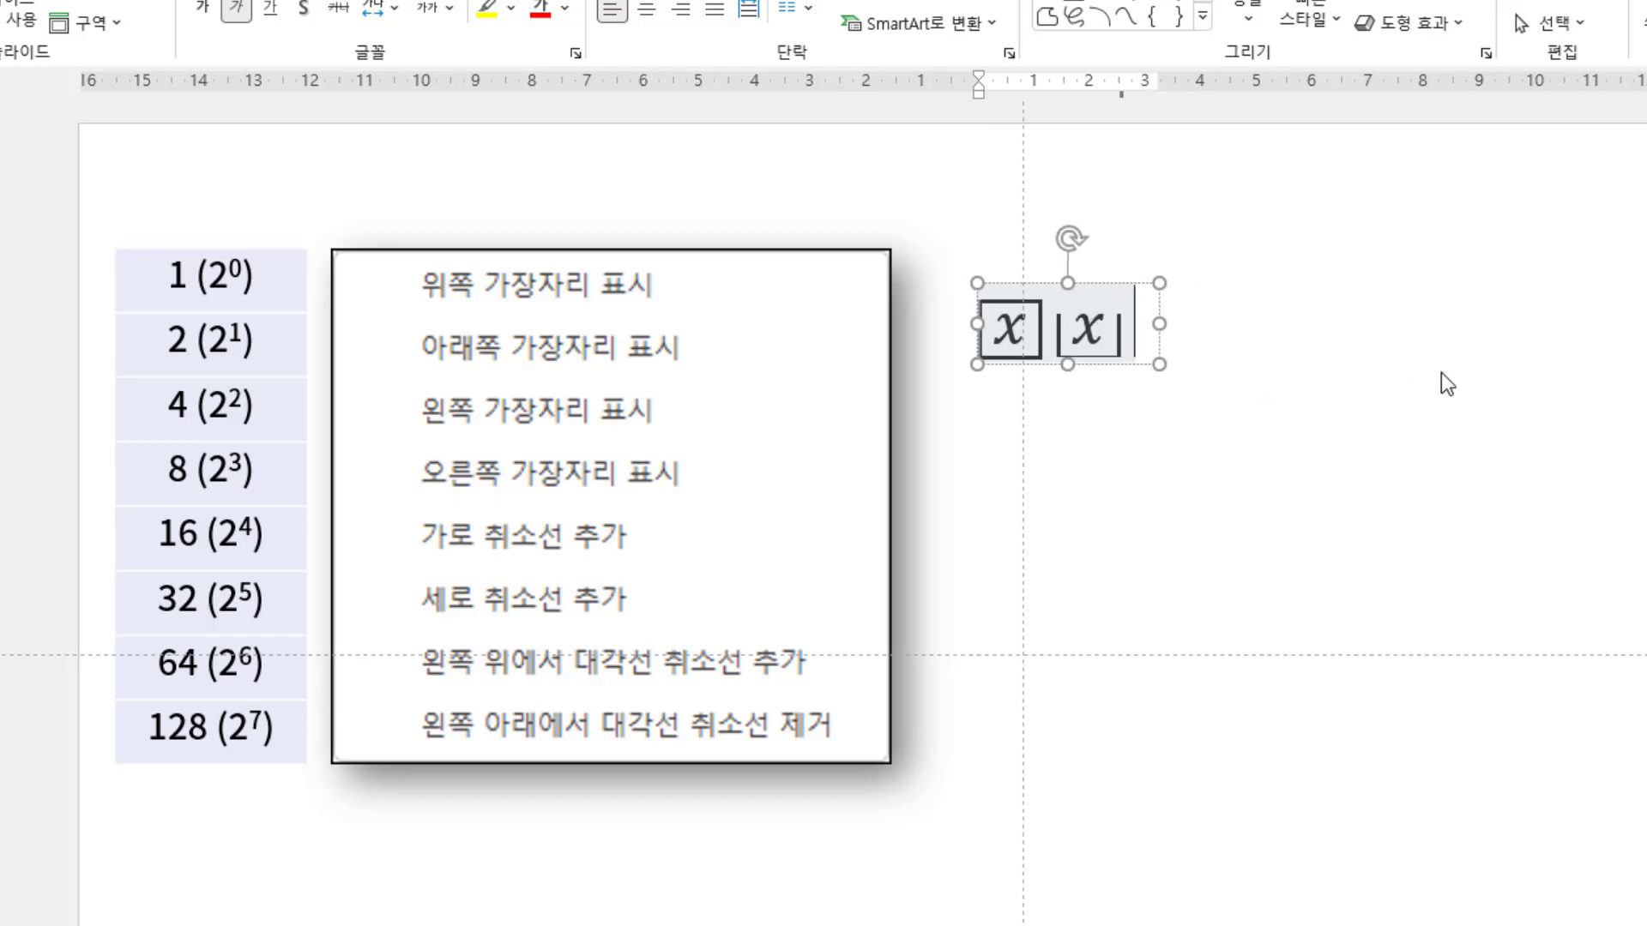
text(ect)
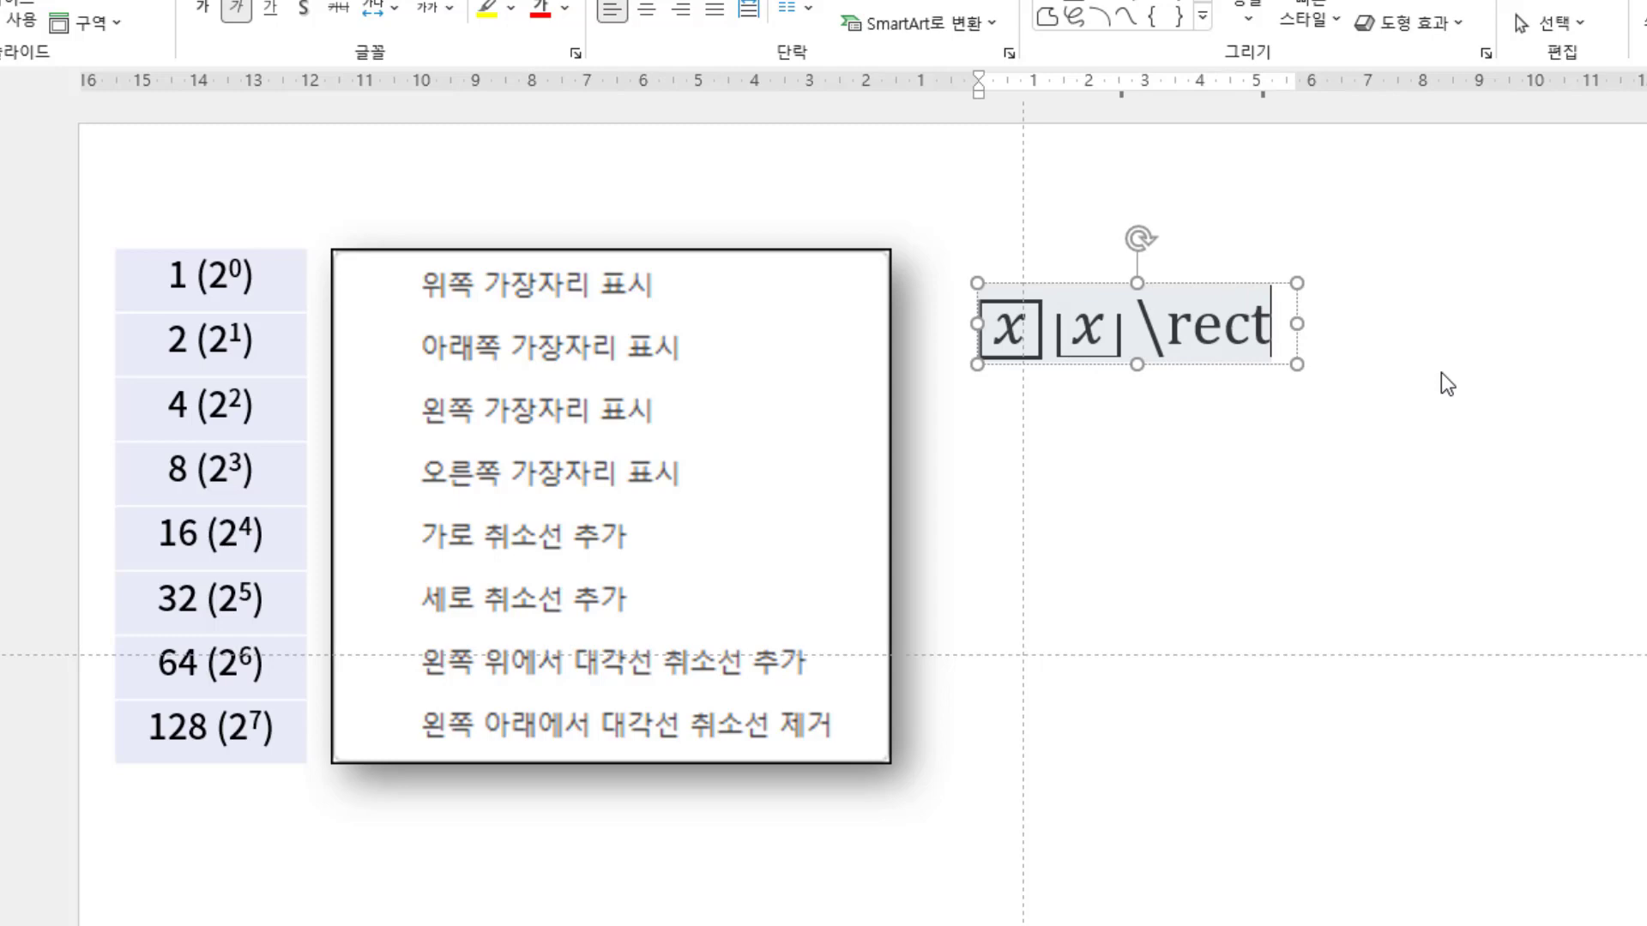
text(()
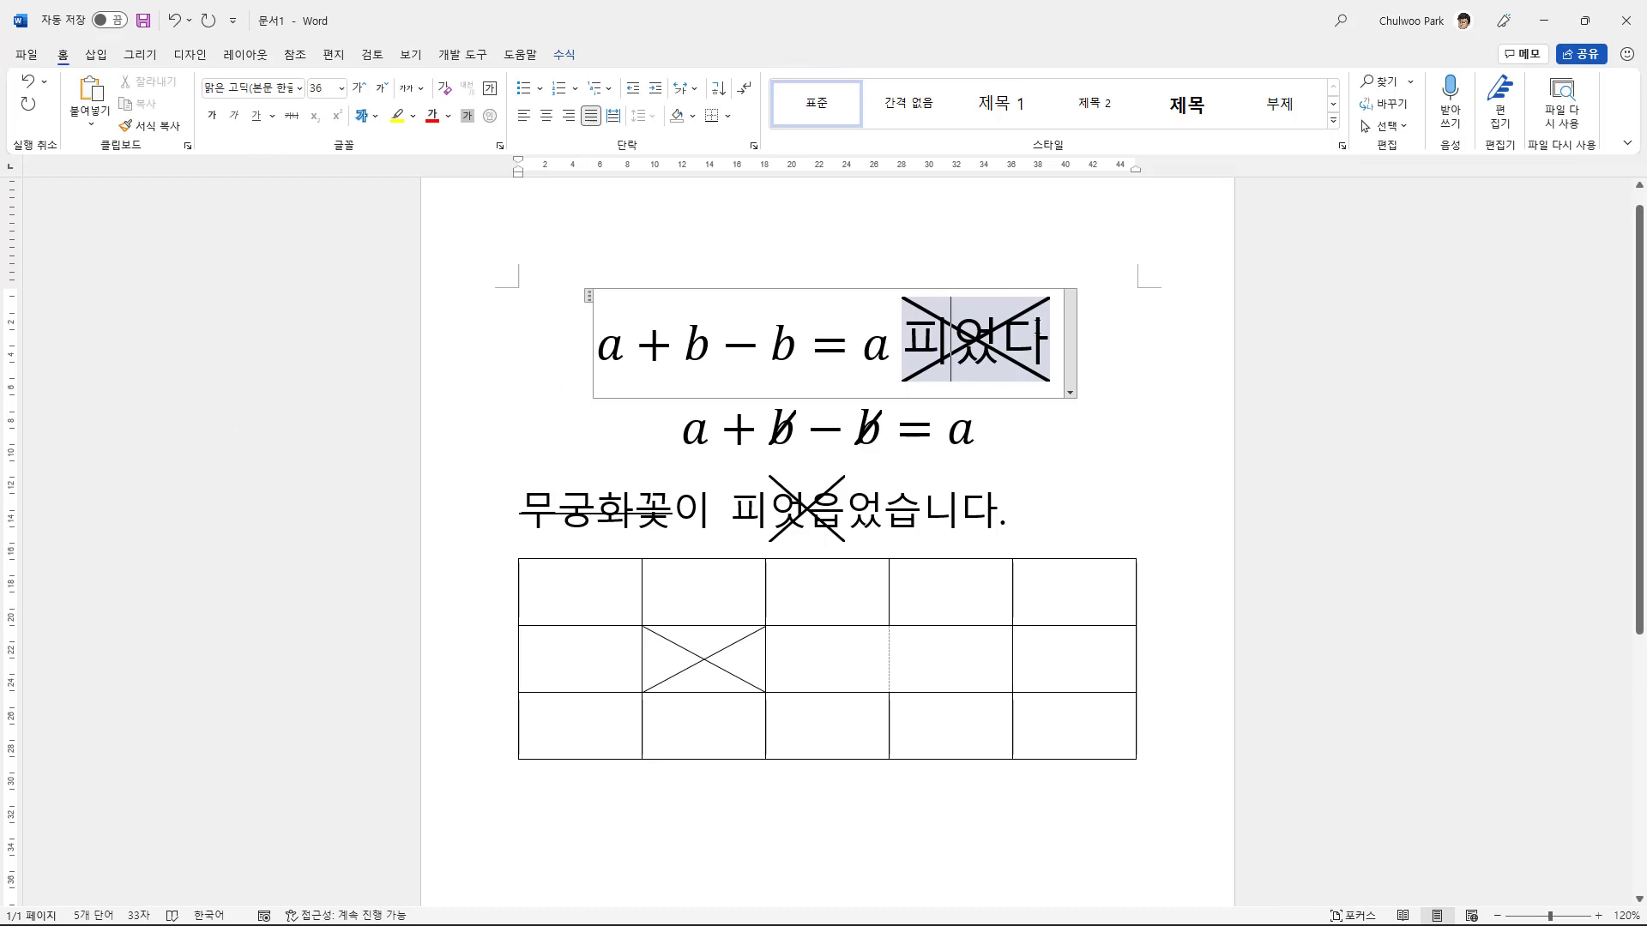
Step: Show the right edge on the crossed-out 피었다 box through 테두리 속성 > 오른쪽 가장자리 표시
right_click(1029, 347)
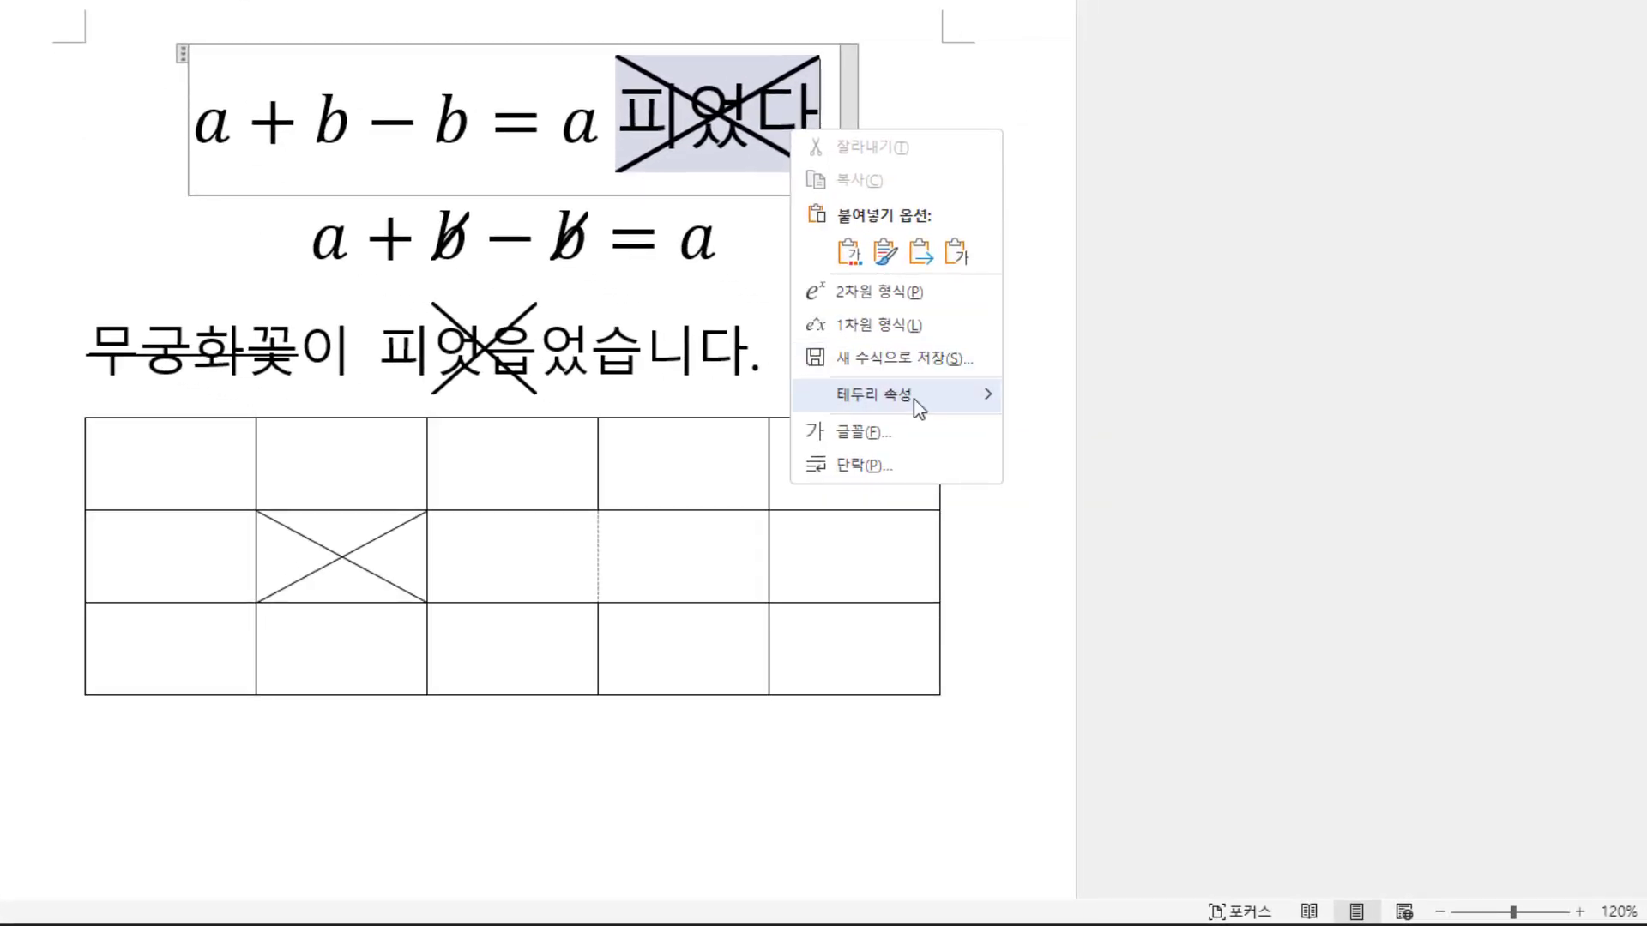
mouse_move(888, 394)
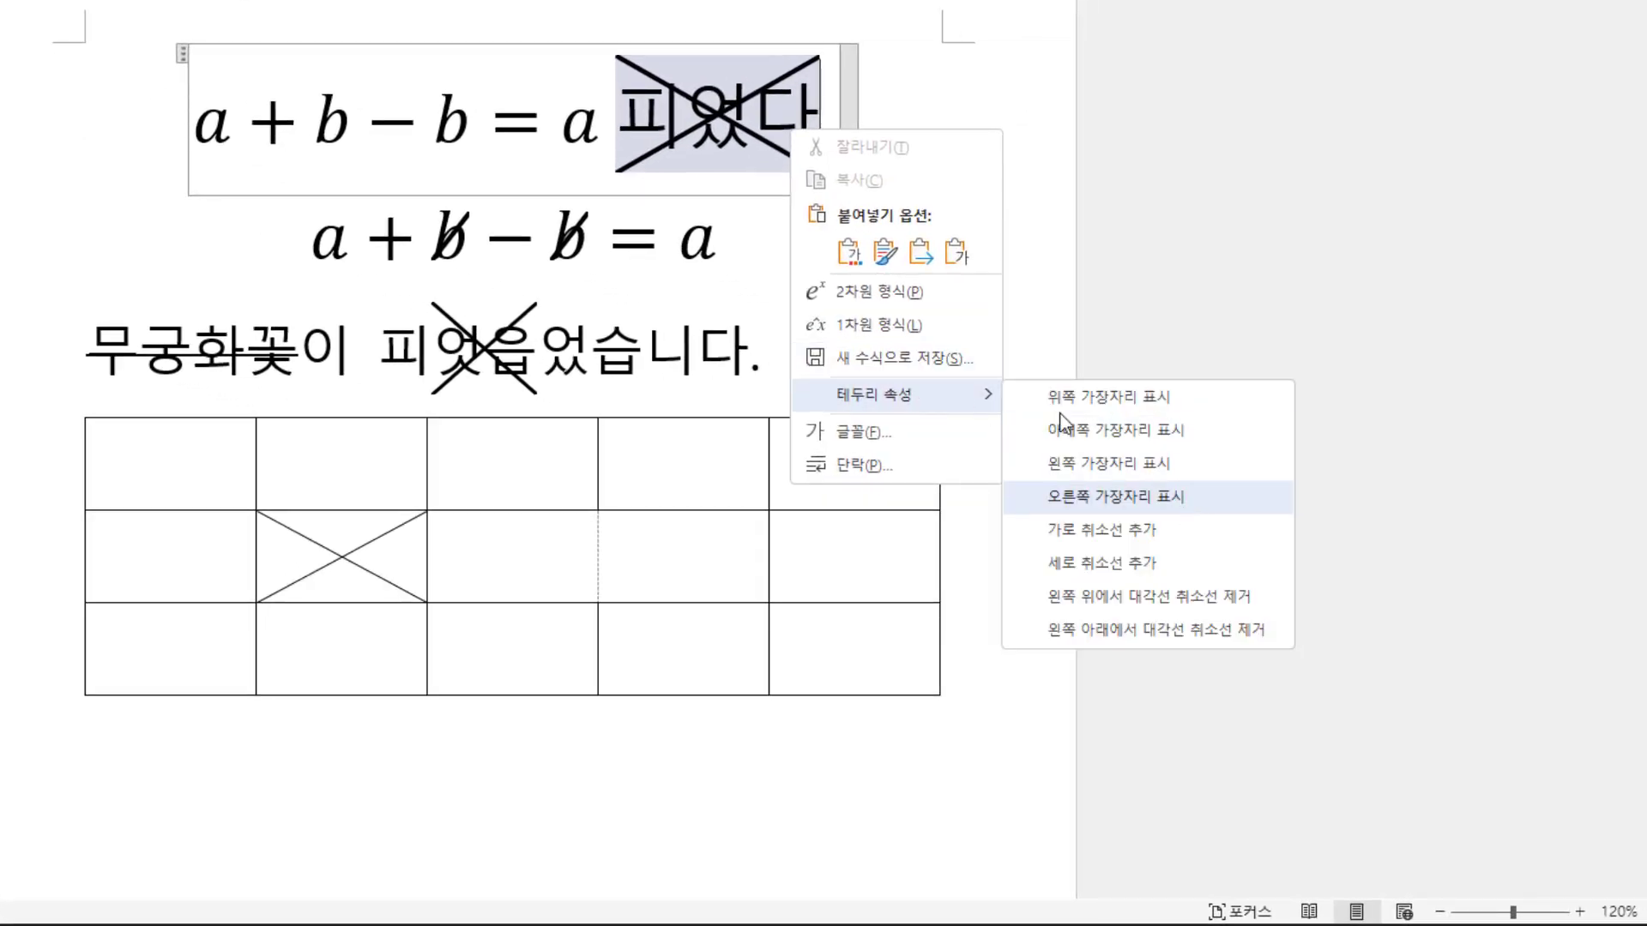
click(1083, 495)
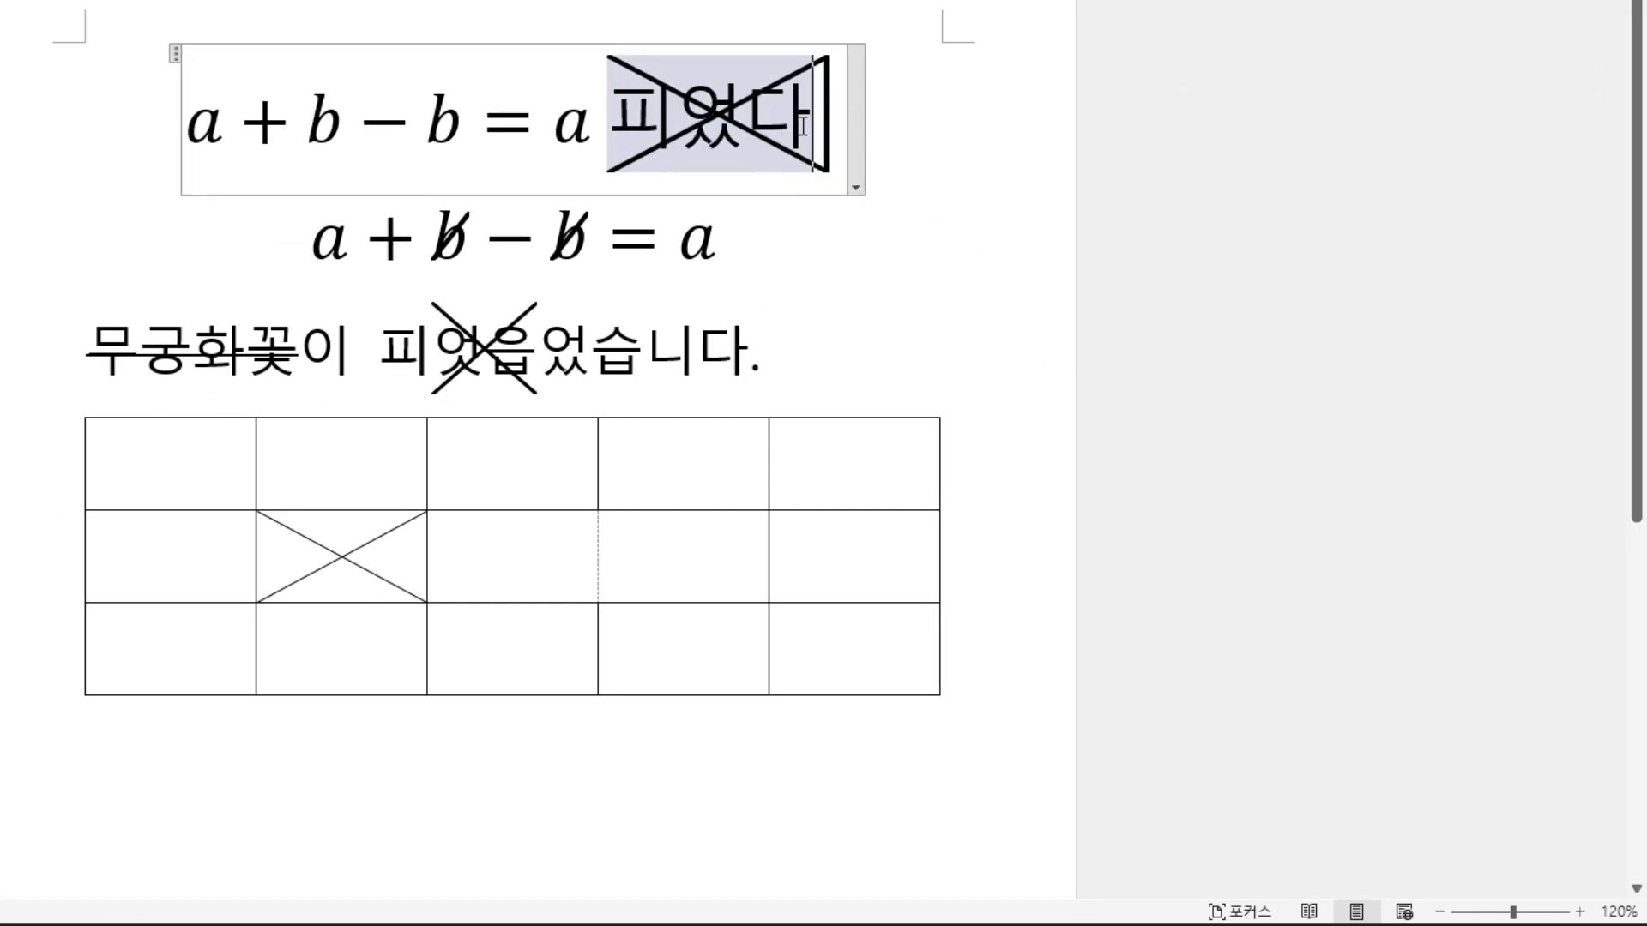
right_click(799, 89)
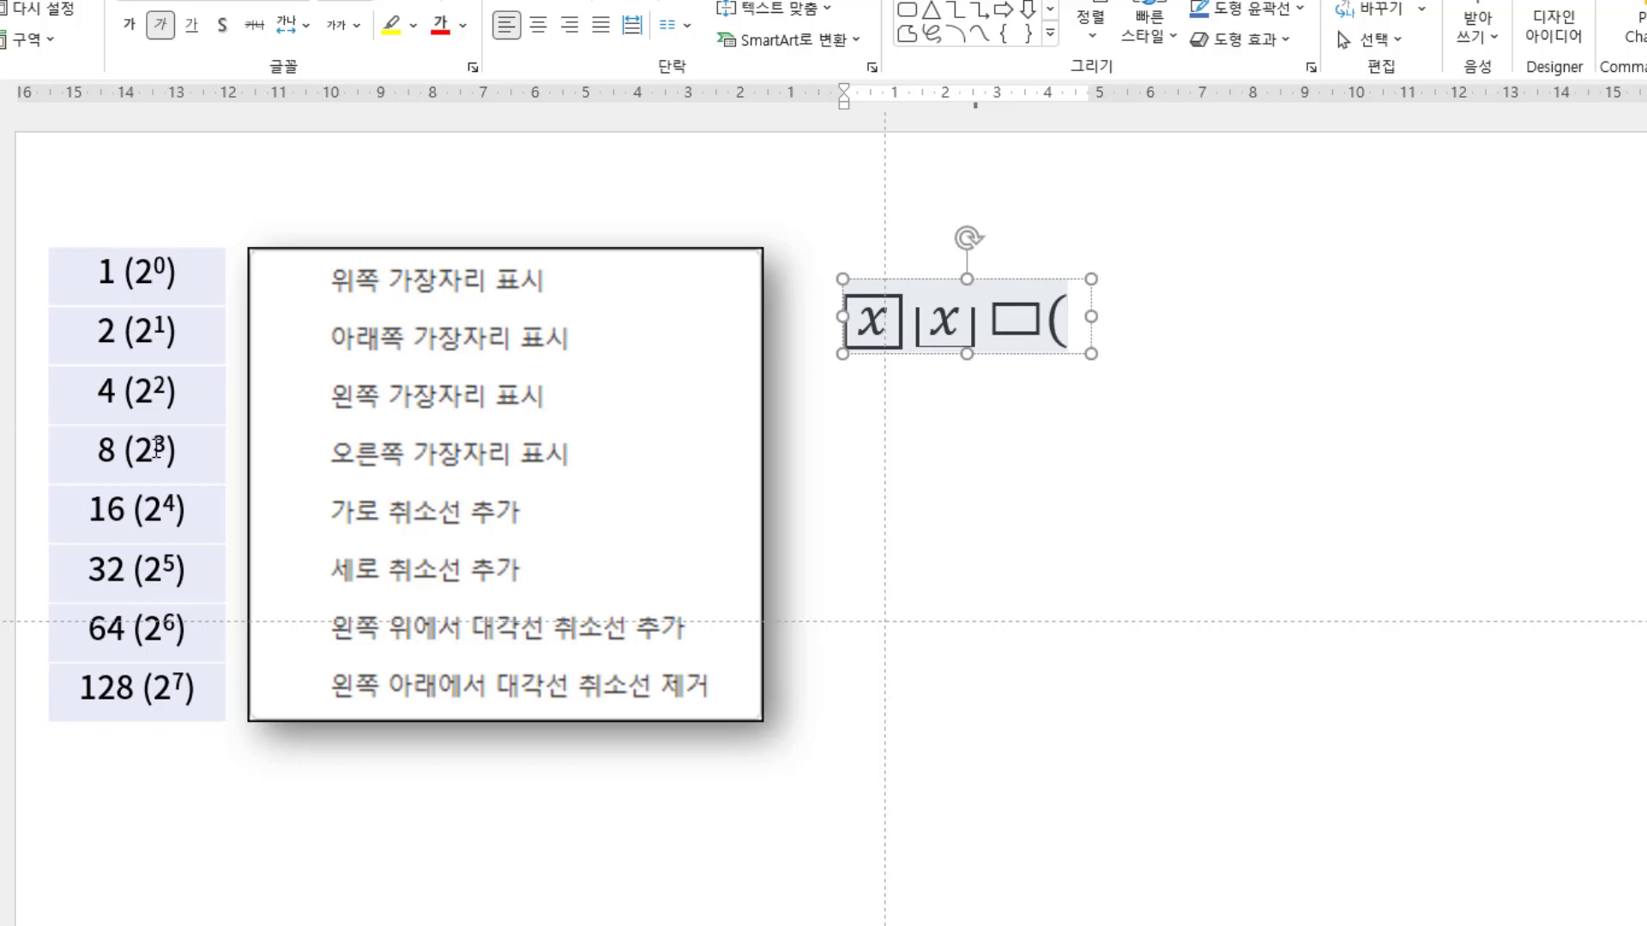
Step: Build \rect(8&x) as an x with its right edge hidden, then \rect(128&x) as a diagonally struck boxed x
text(8)
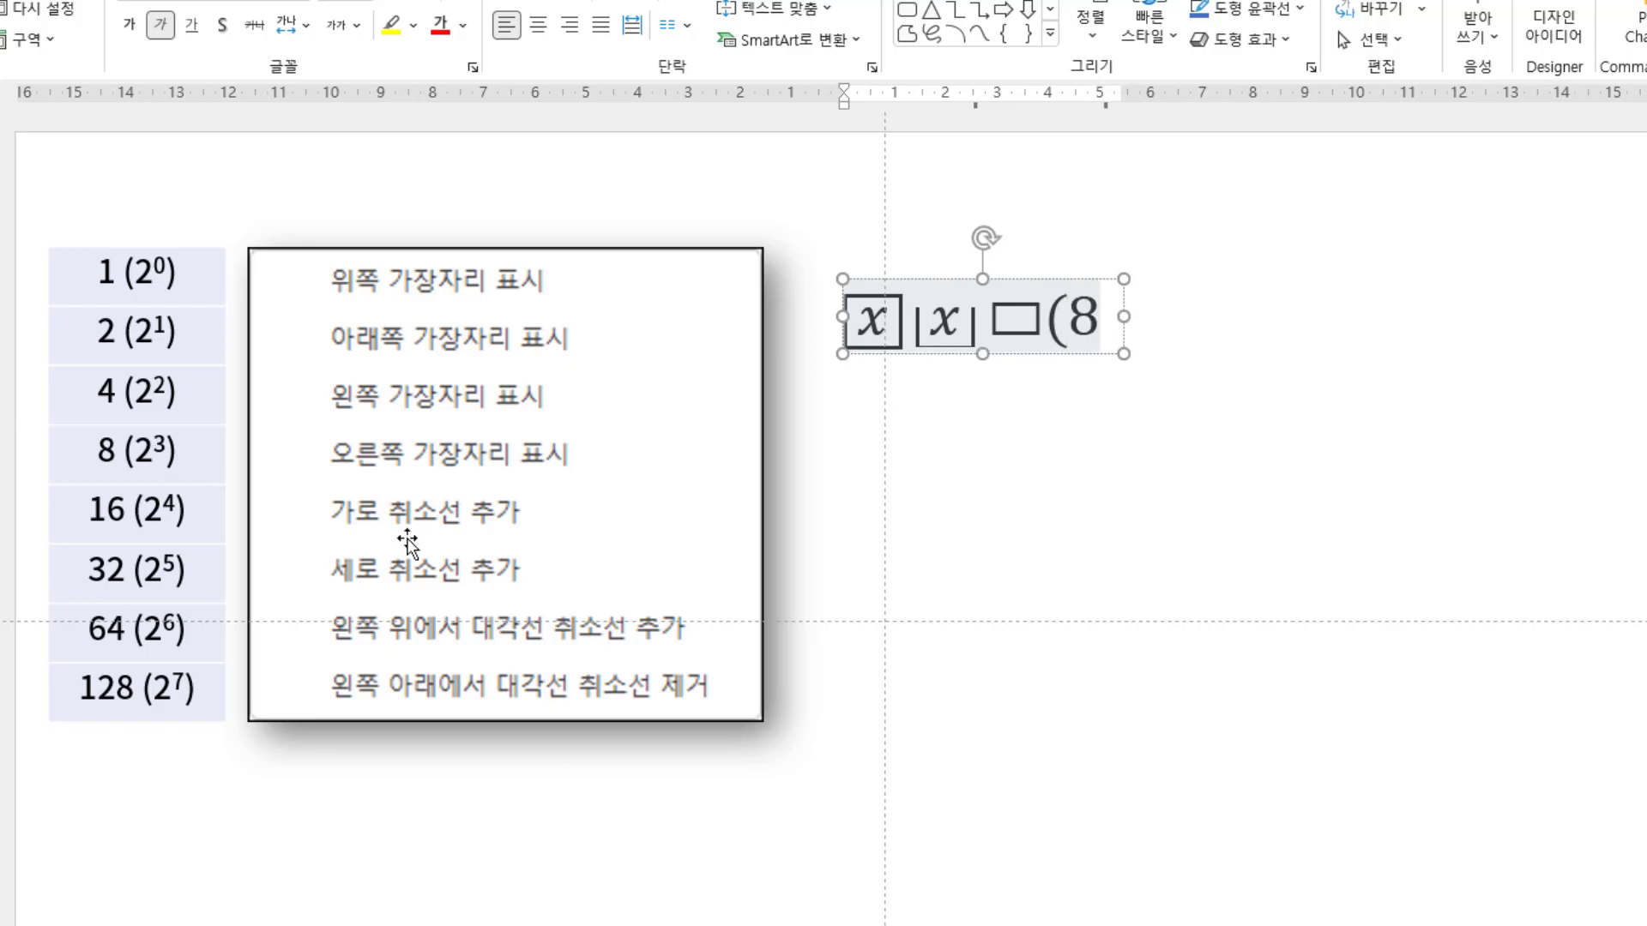
text(&)
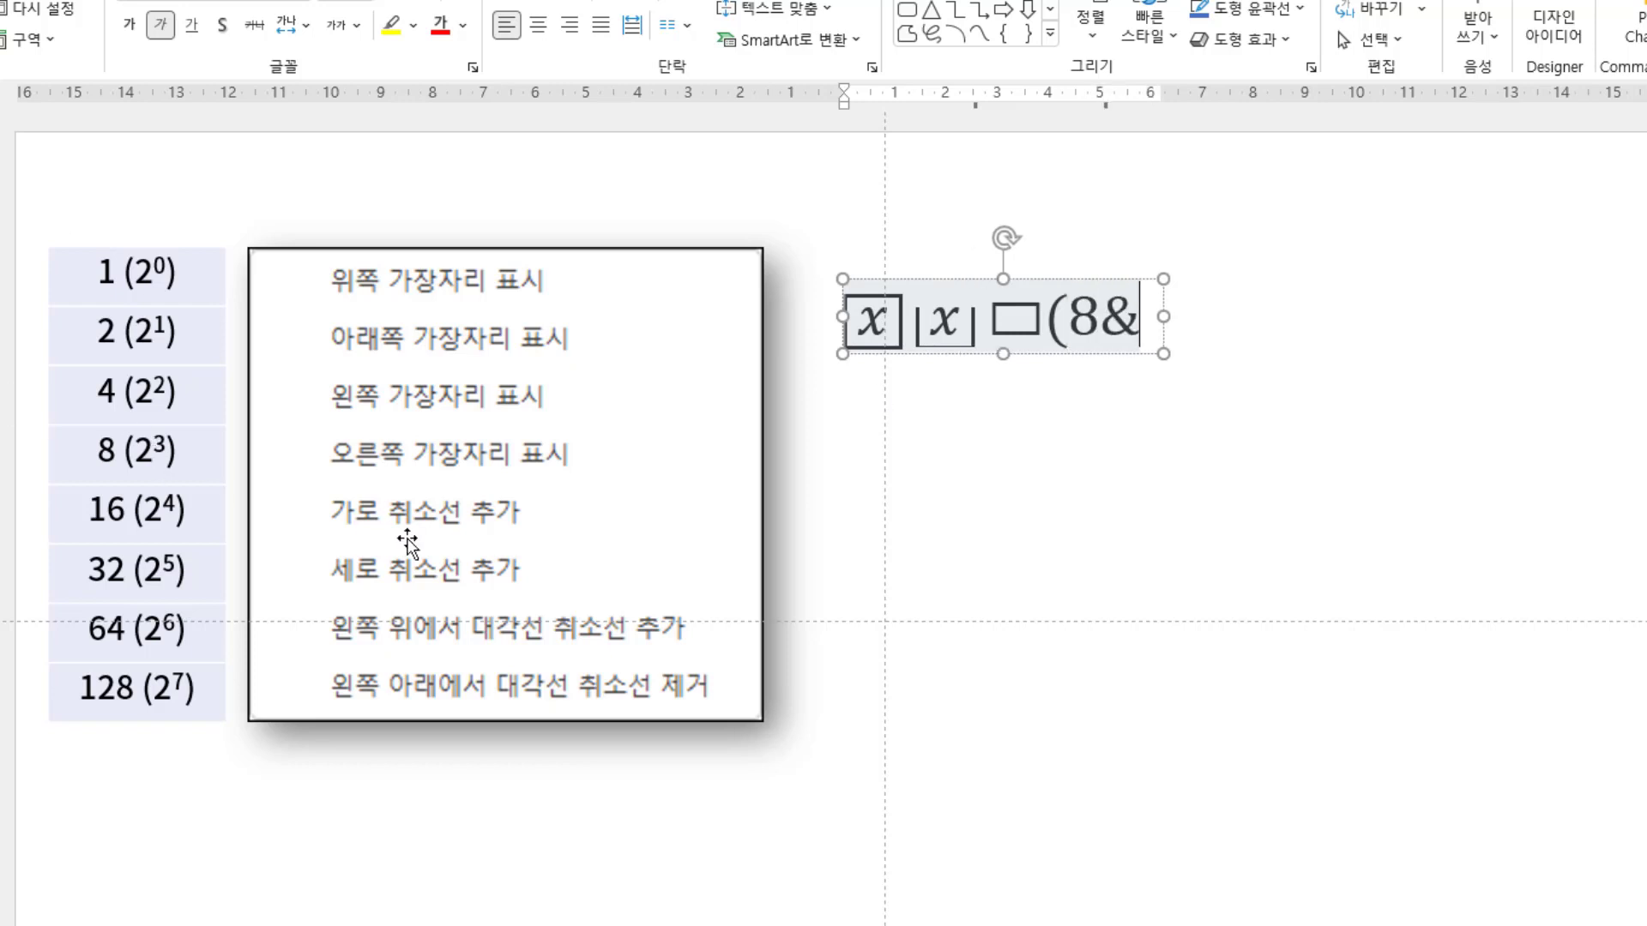
text(x))
key(space)
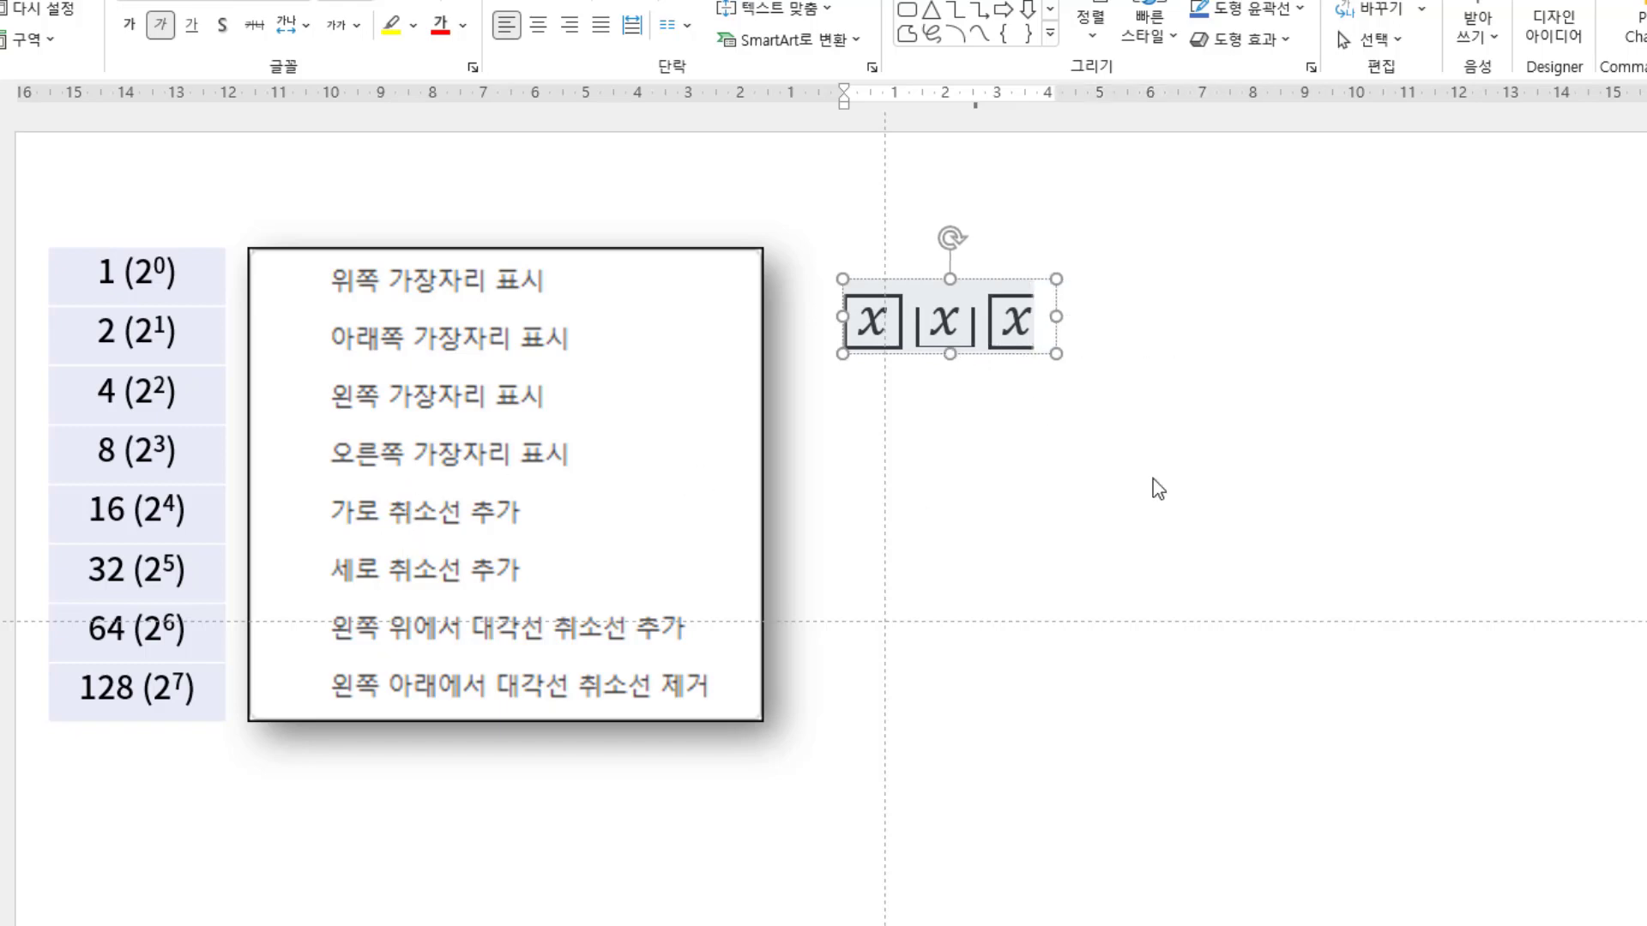
key(space)
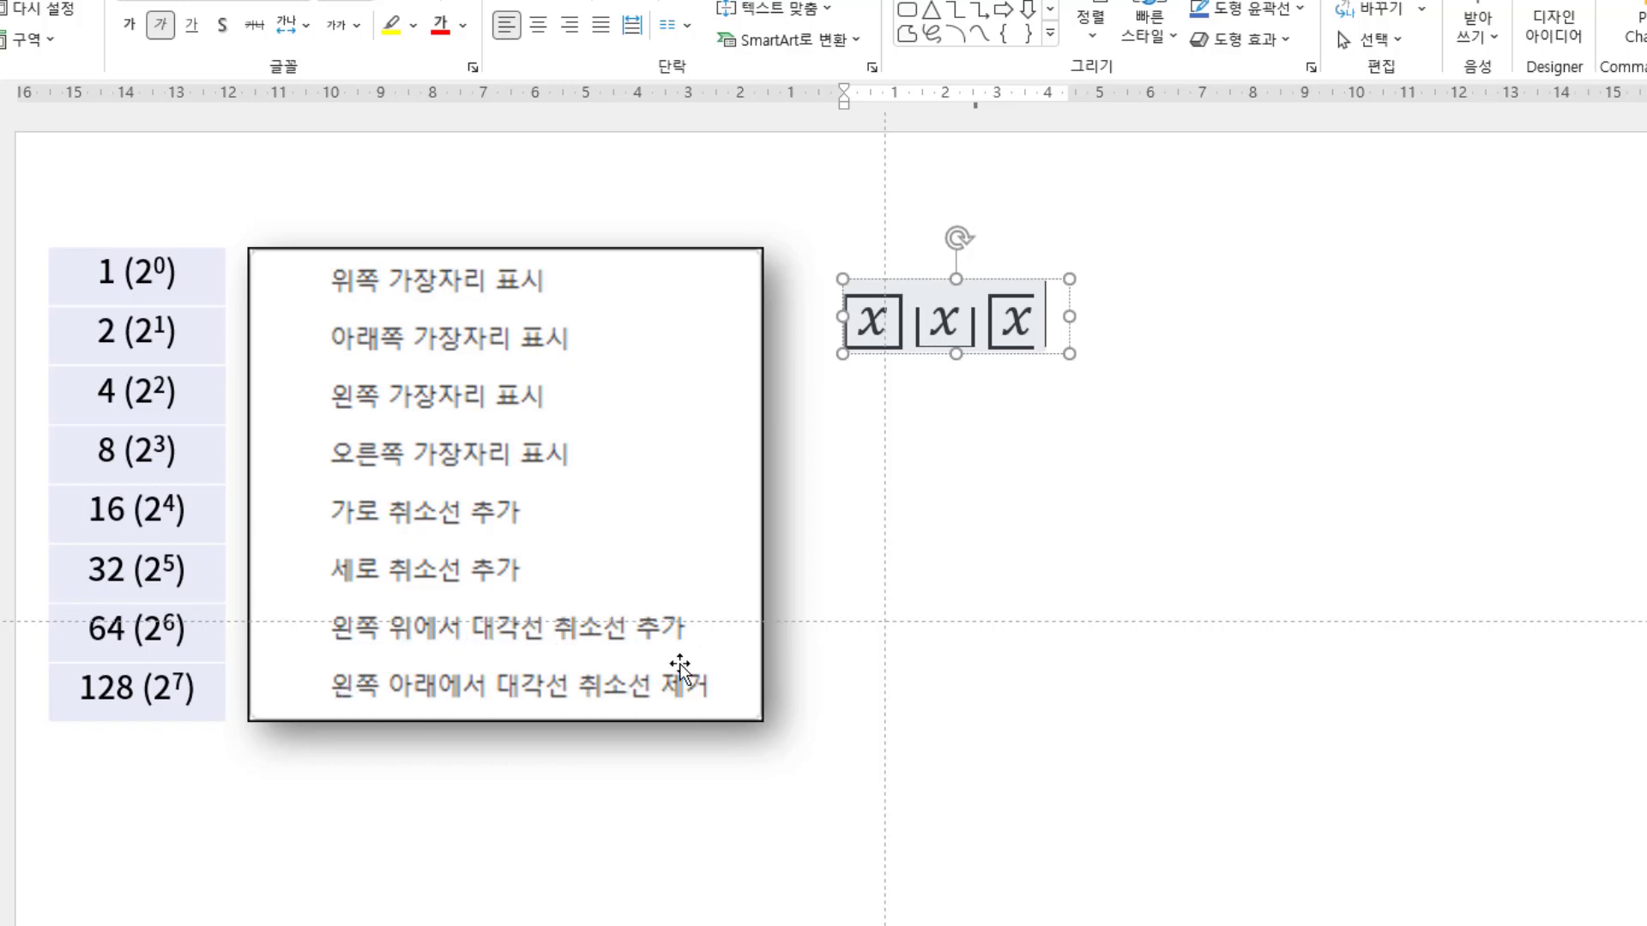
text( \rec)
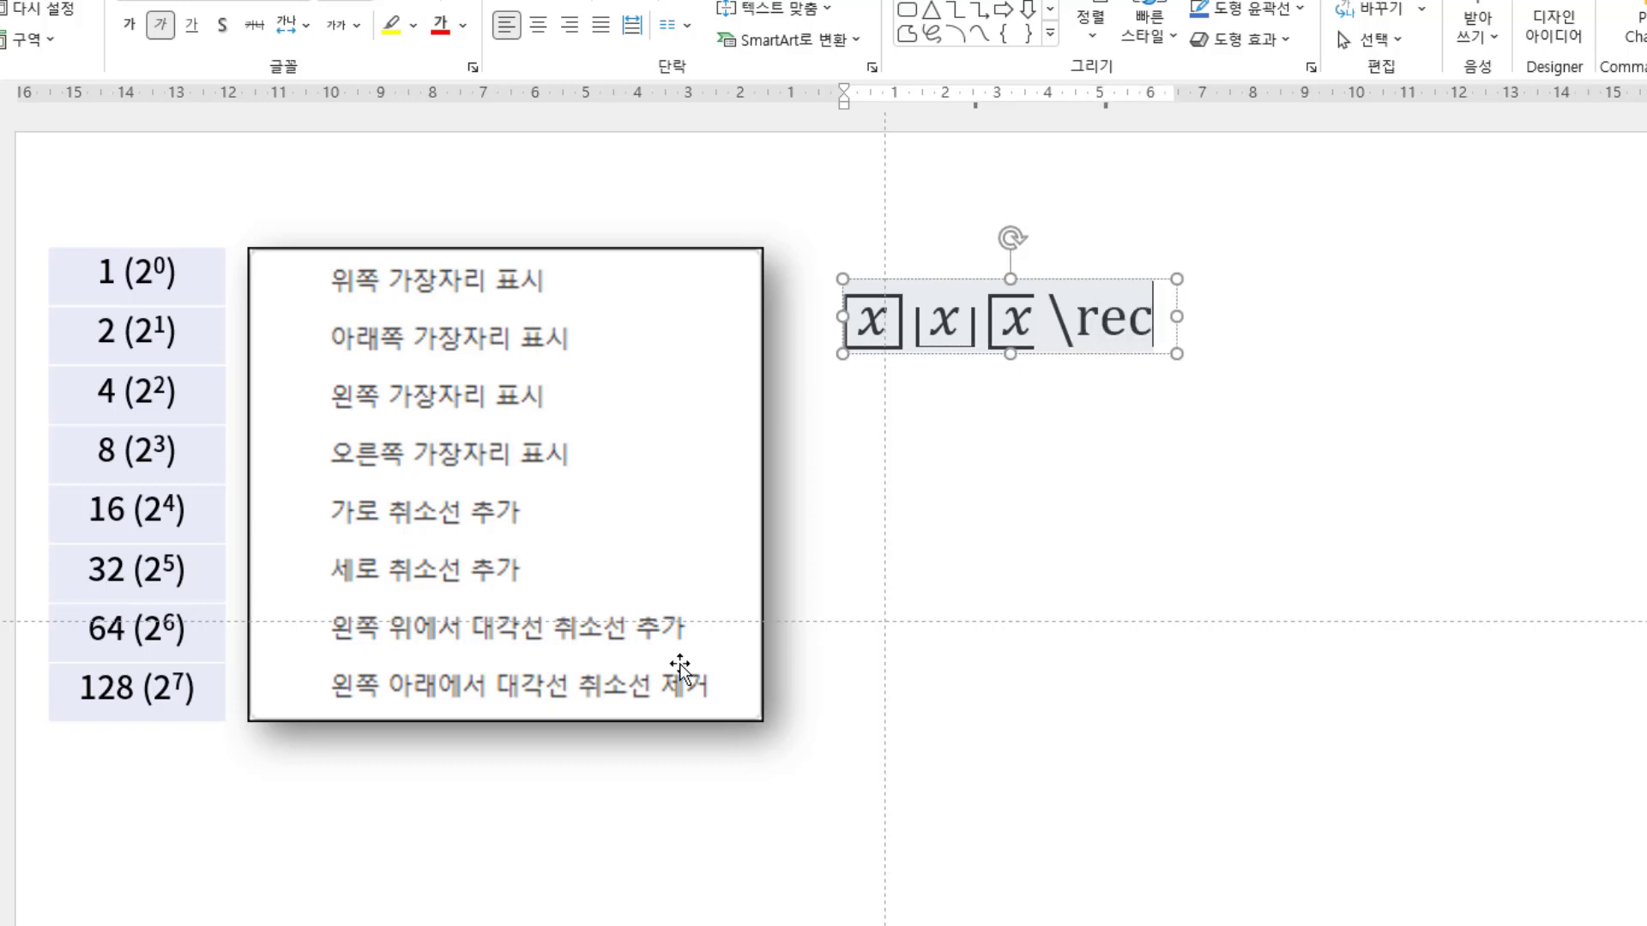
text(t()
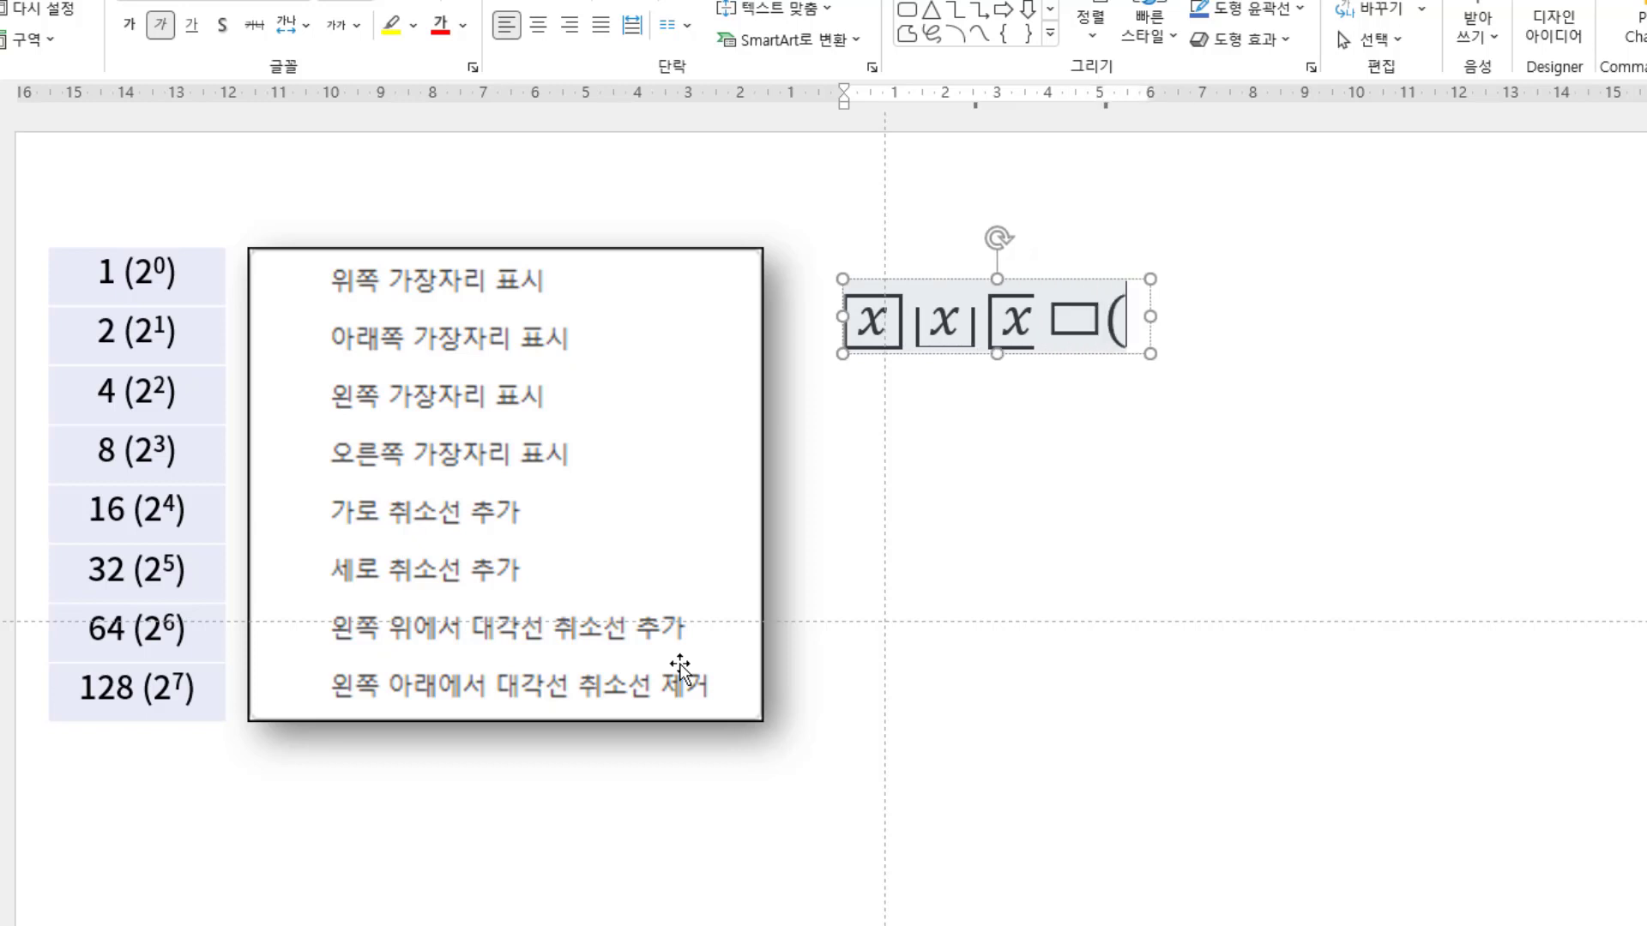
text(12)
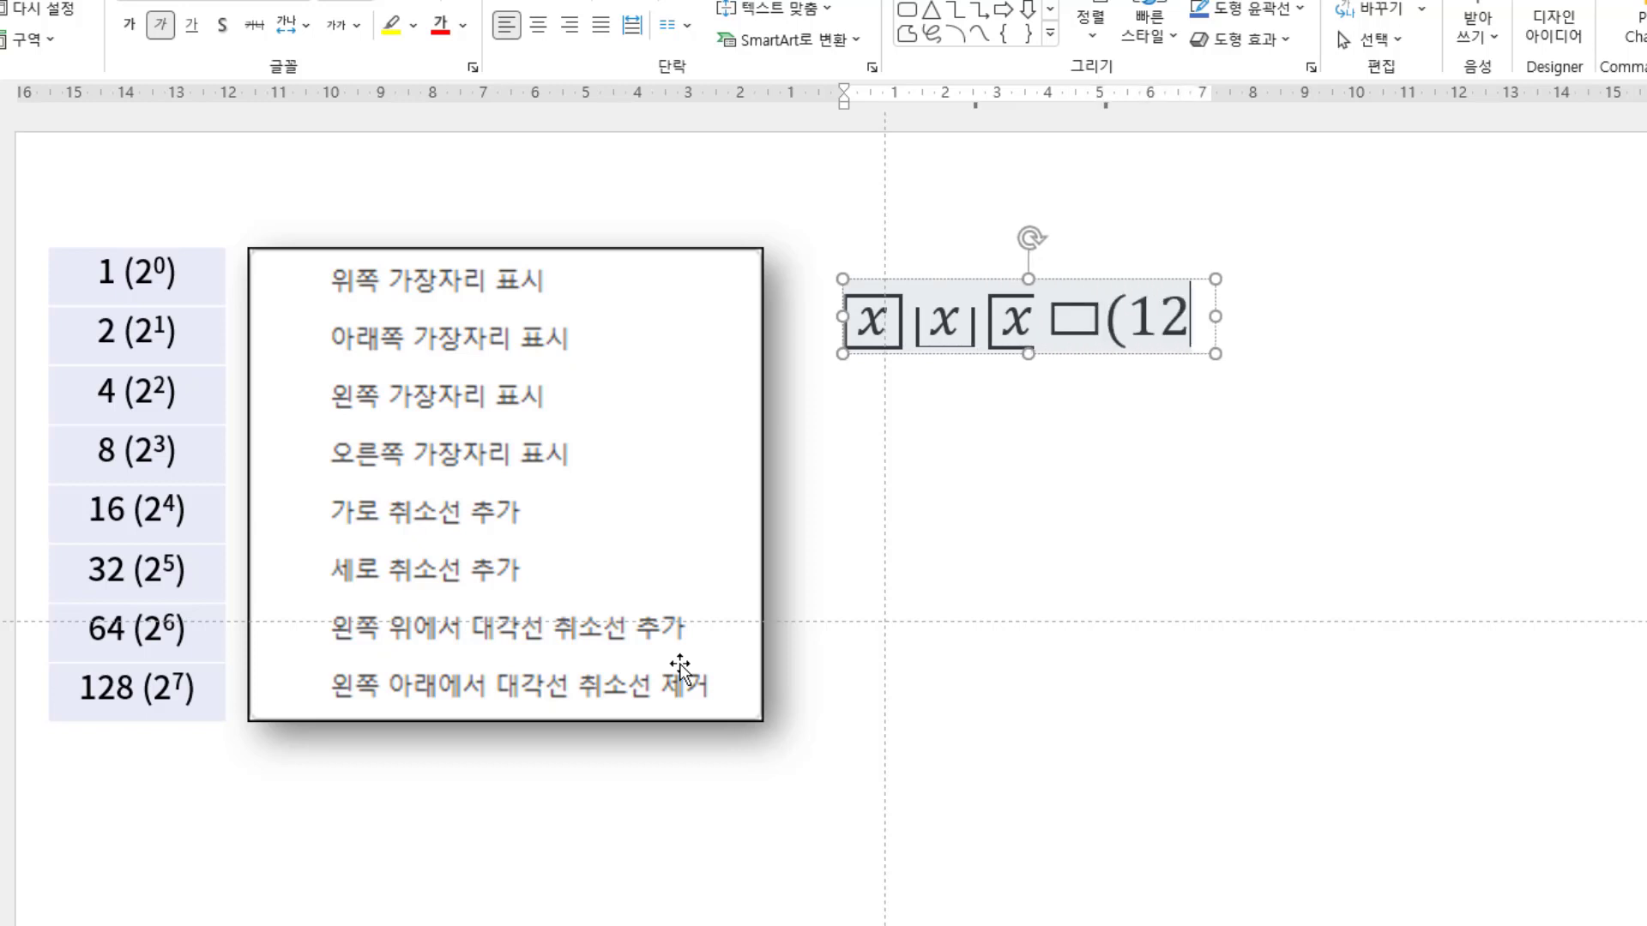
text(8&)
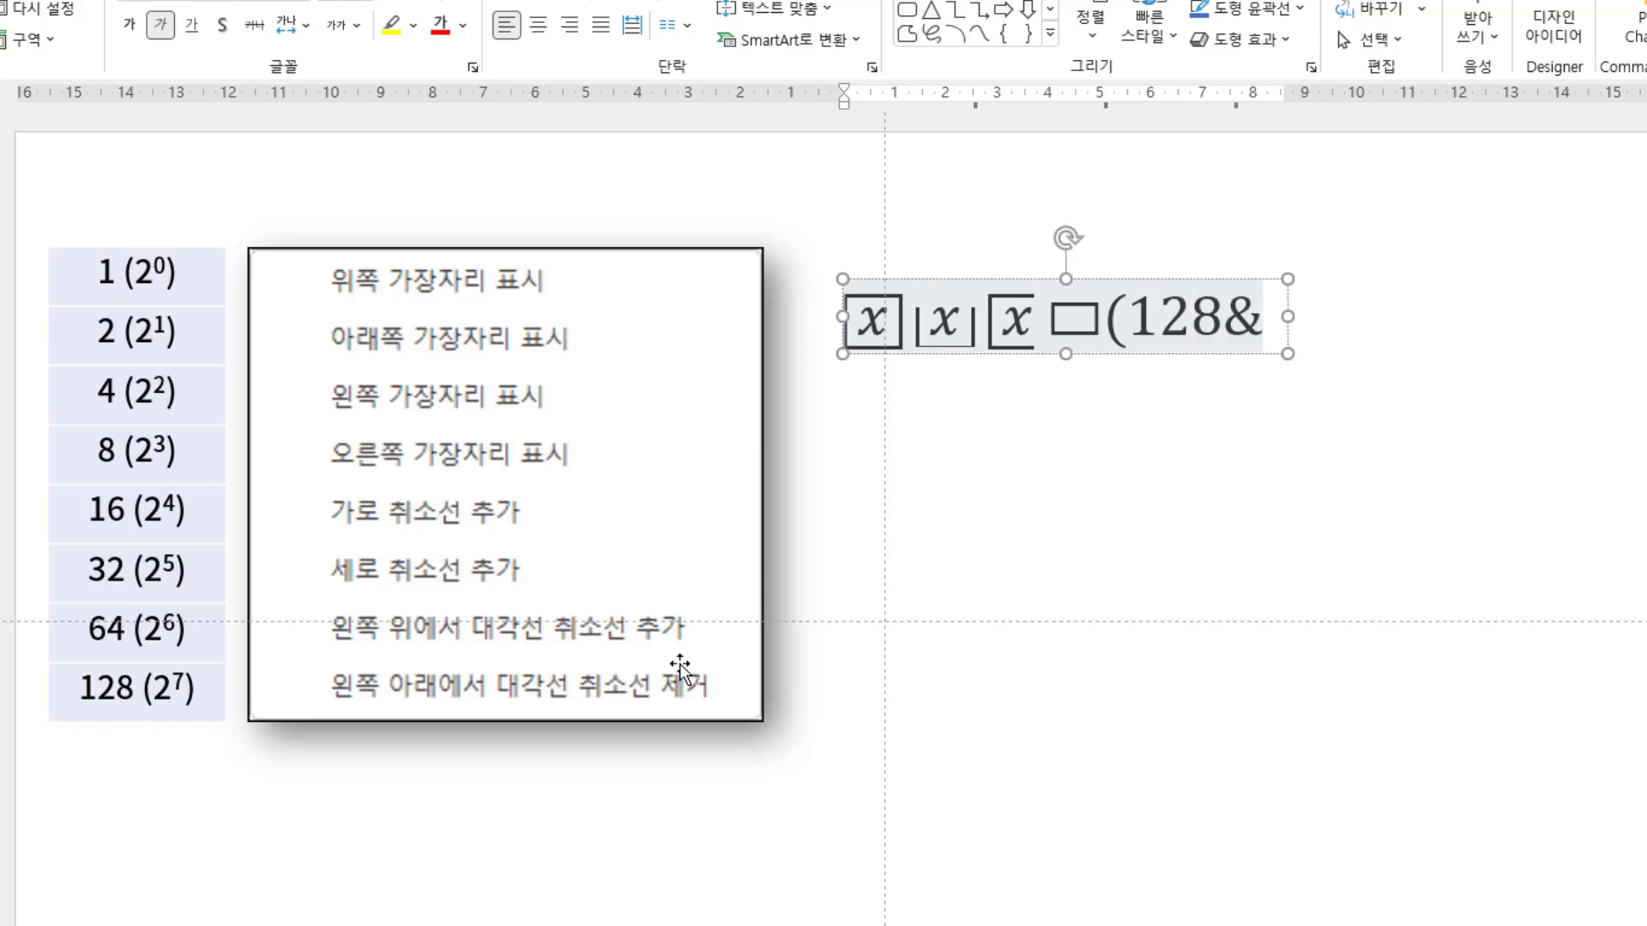
text(x)
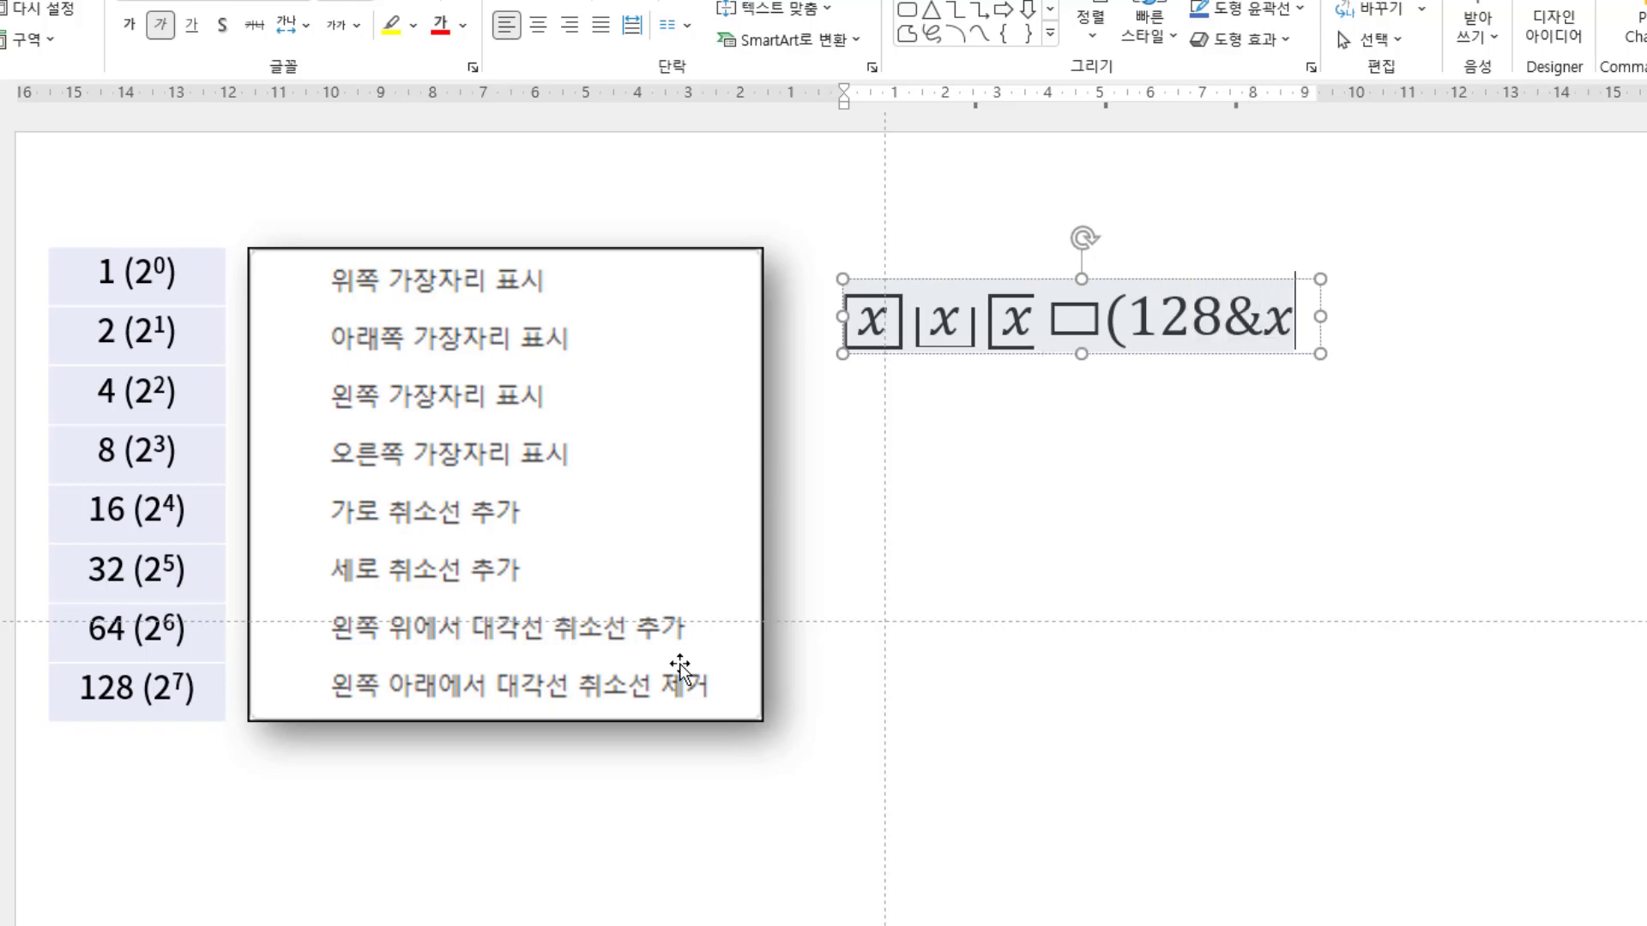
text())
key(space)
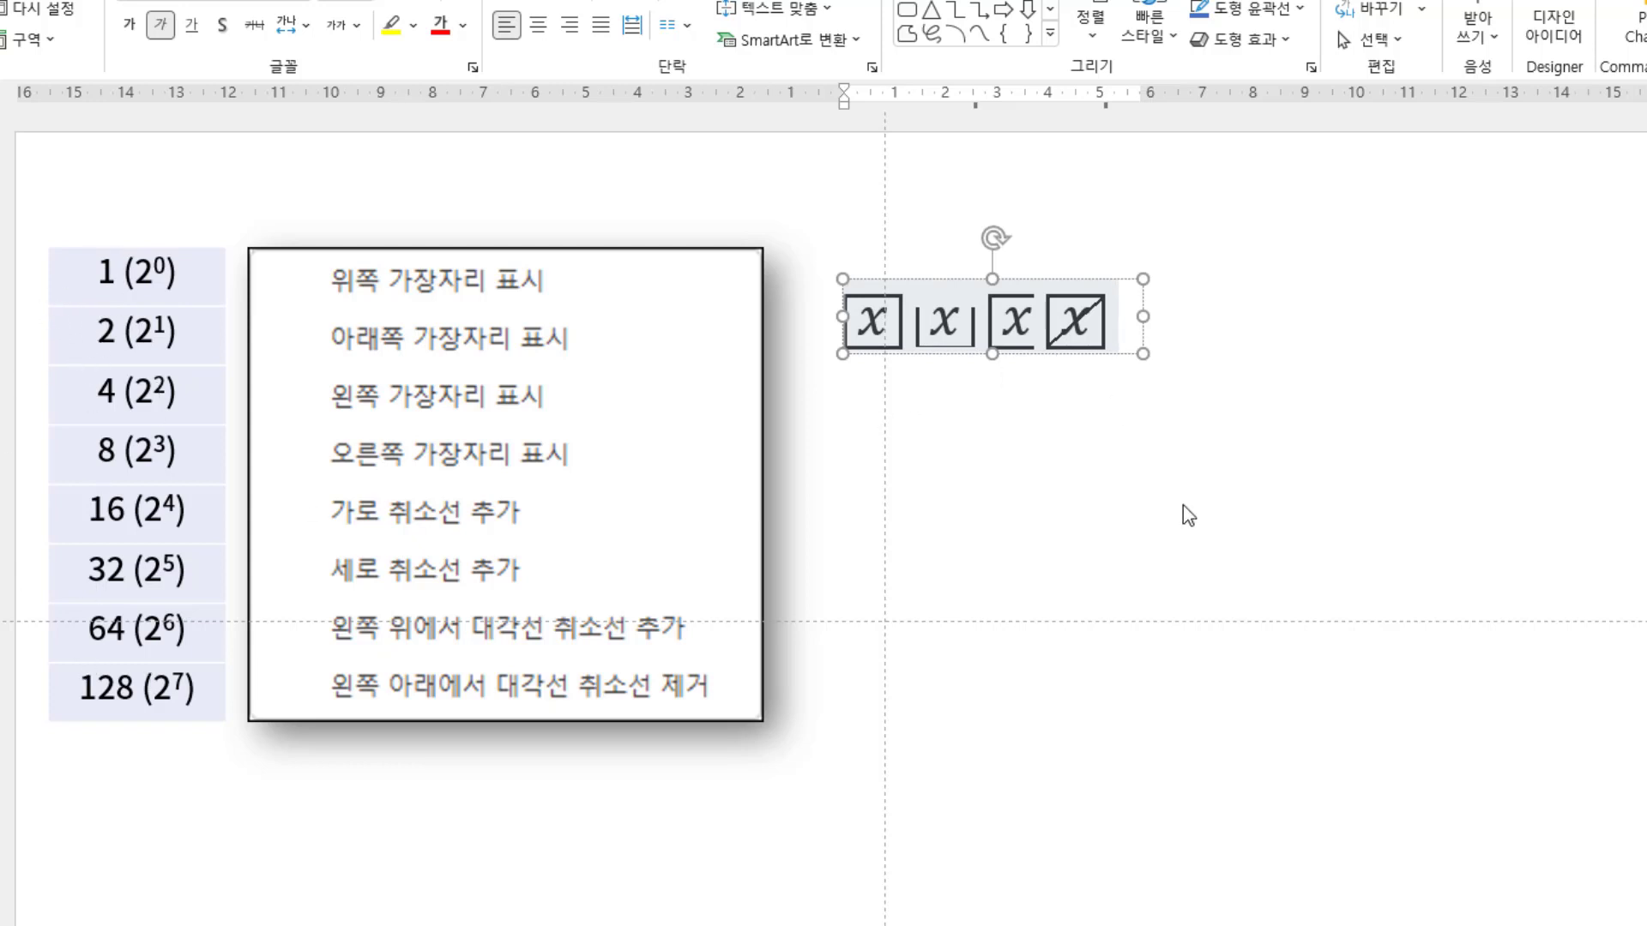
Step: Append \rect(3&x) to add an x framed only by its left and right edges
text(\rect)
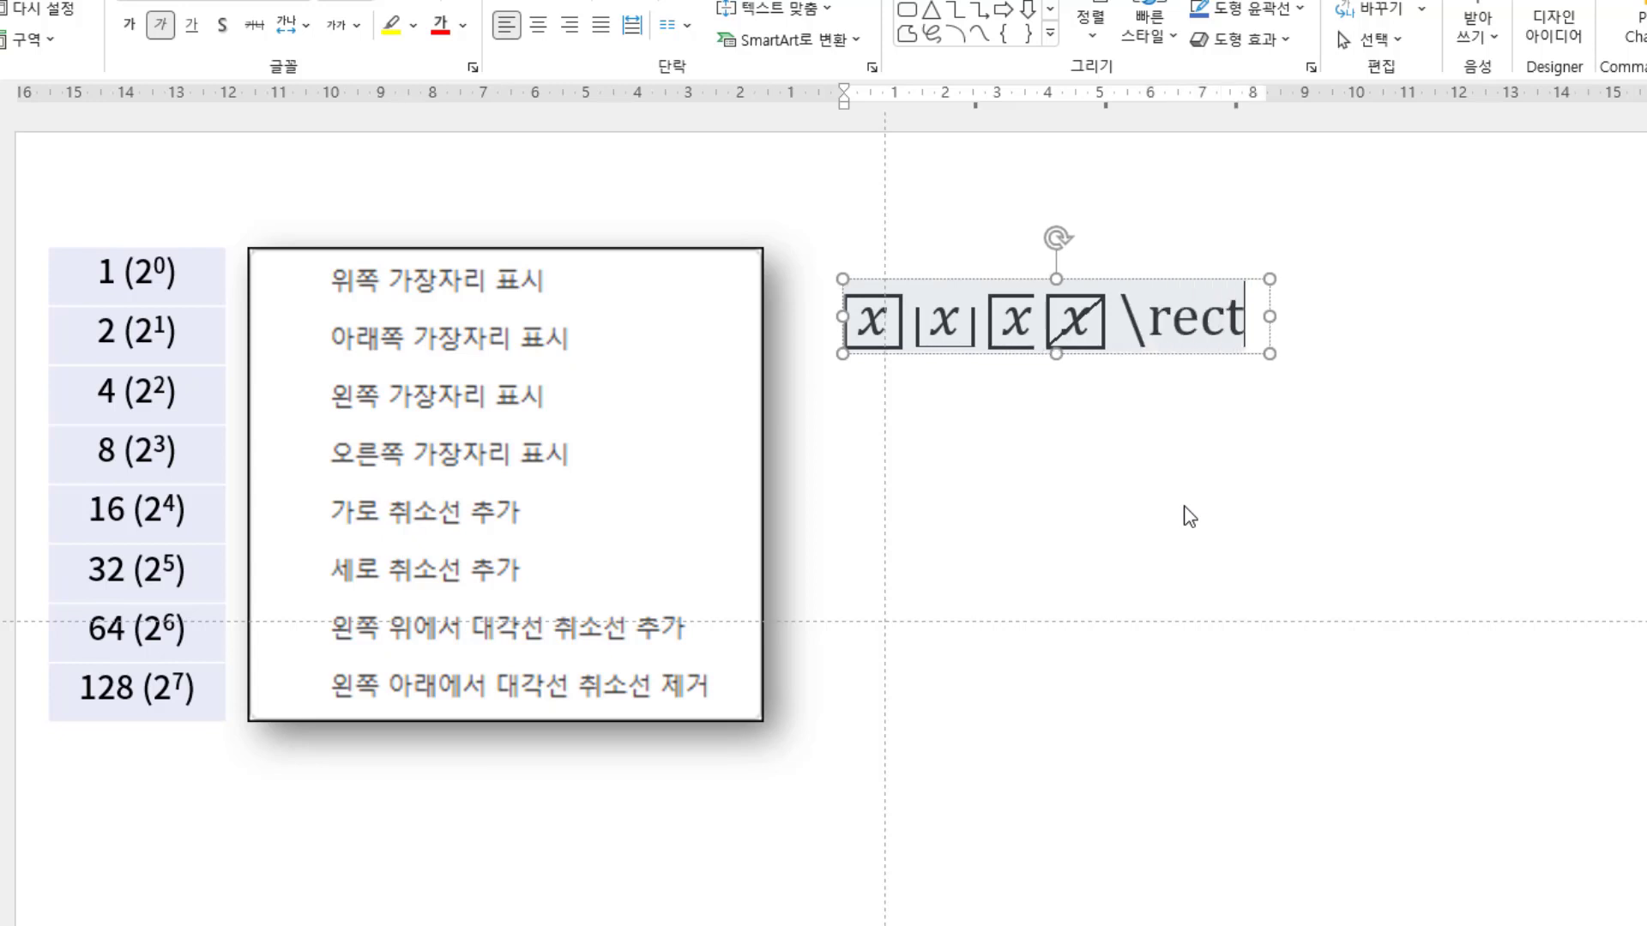
text(()
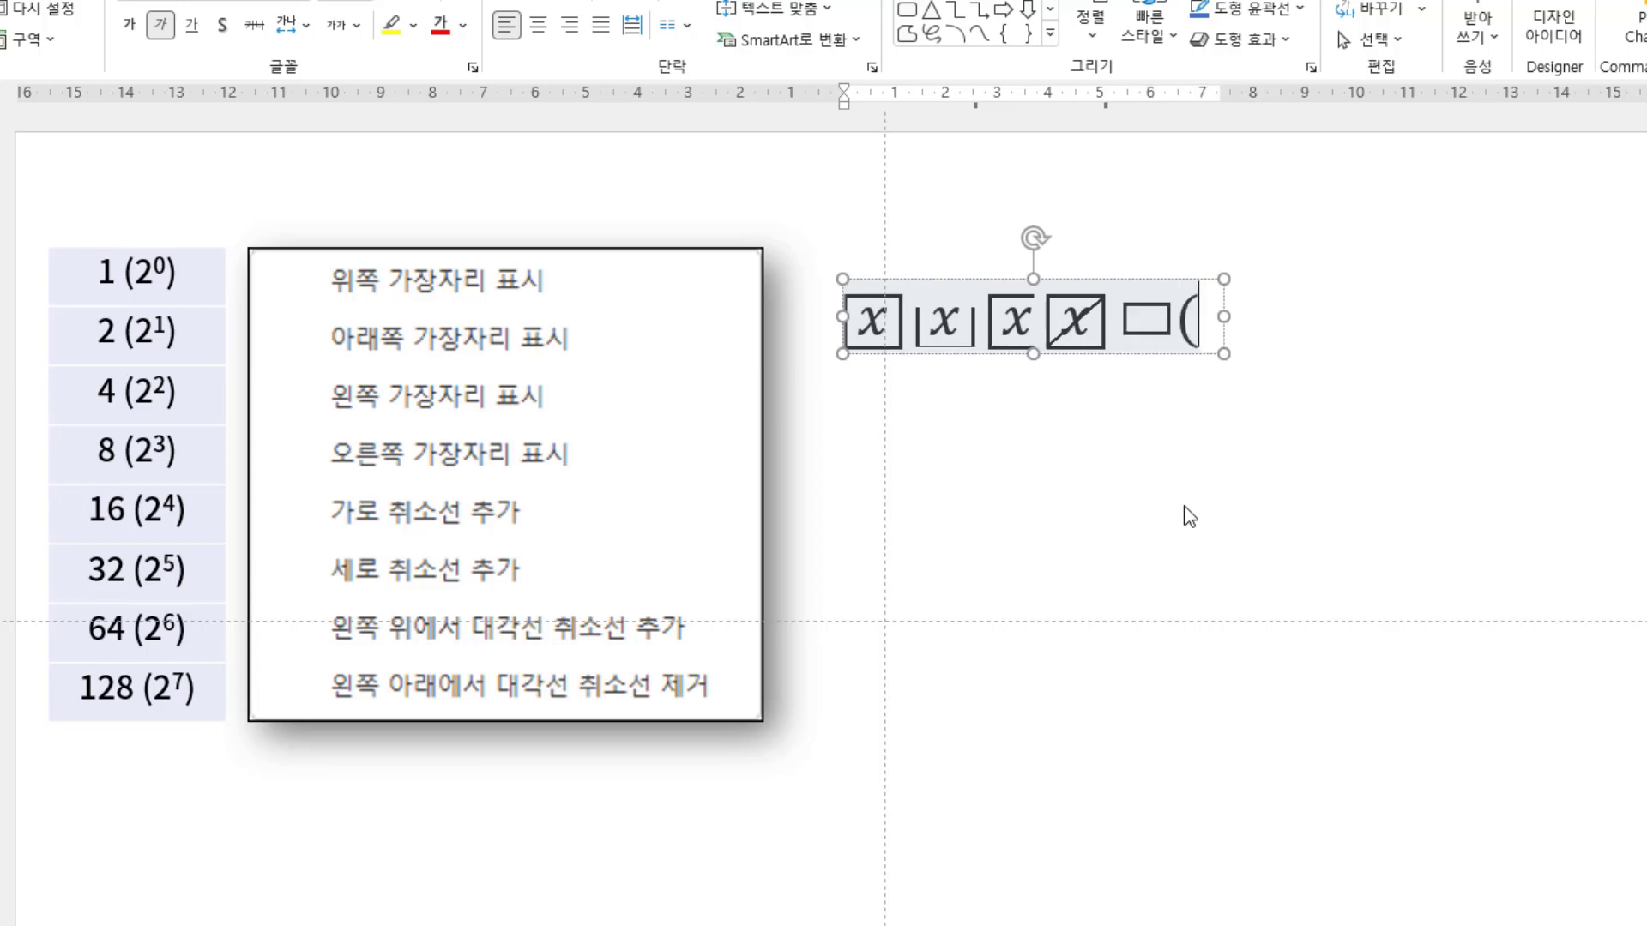
text(3)
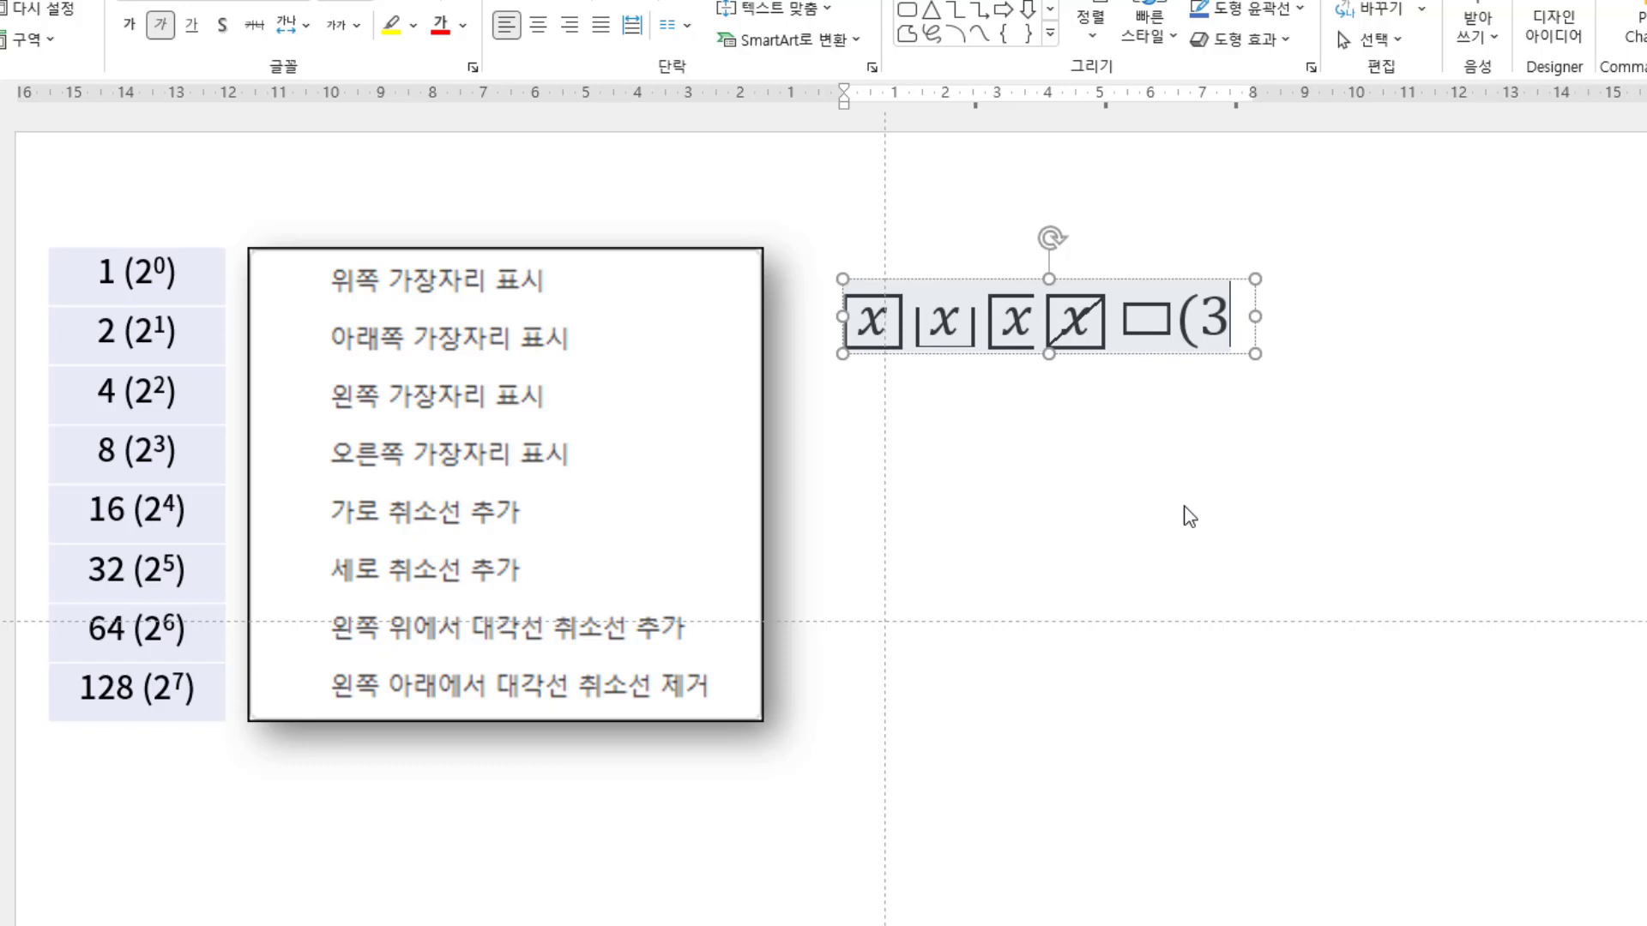
text(&x)
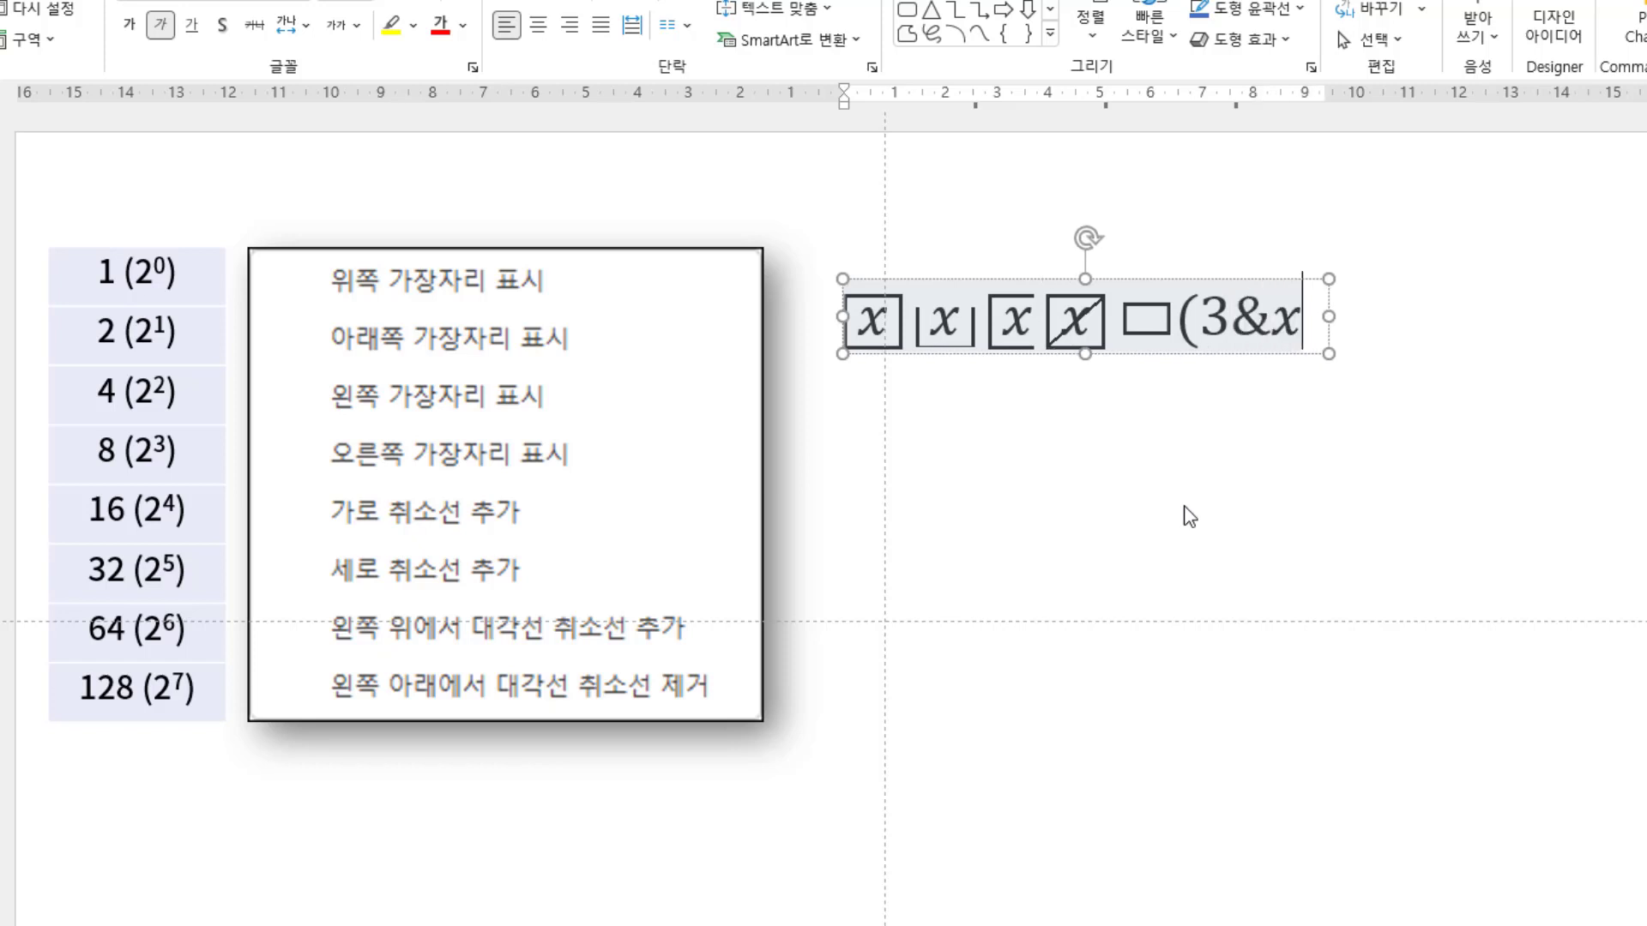
text())
key(space)
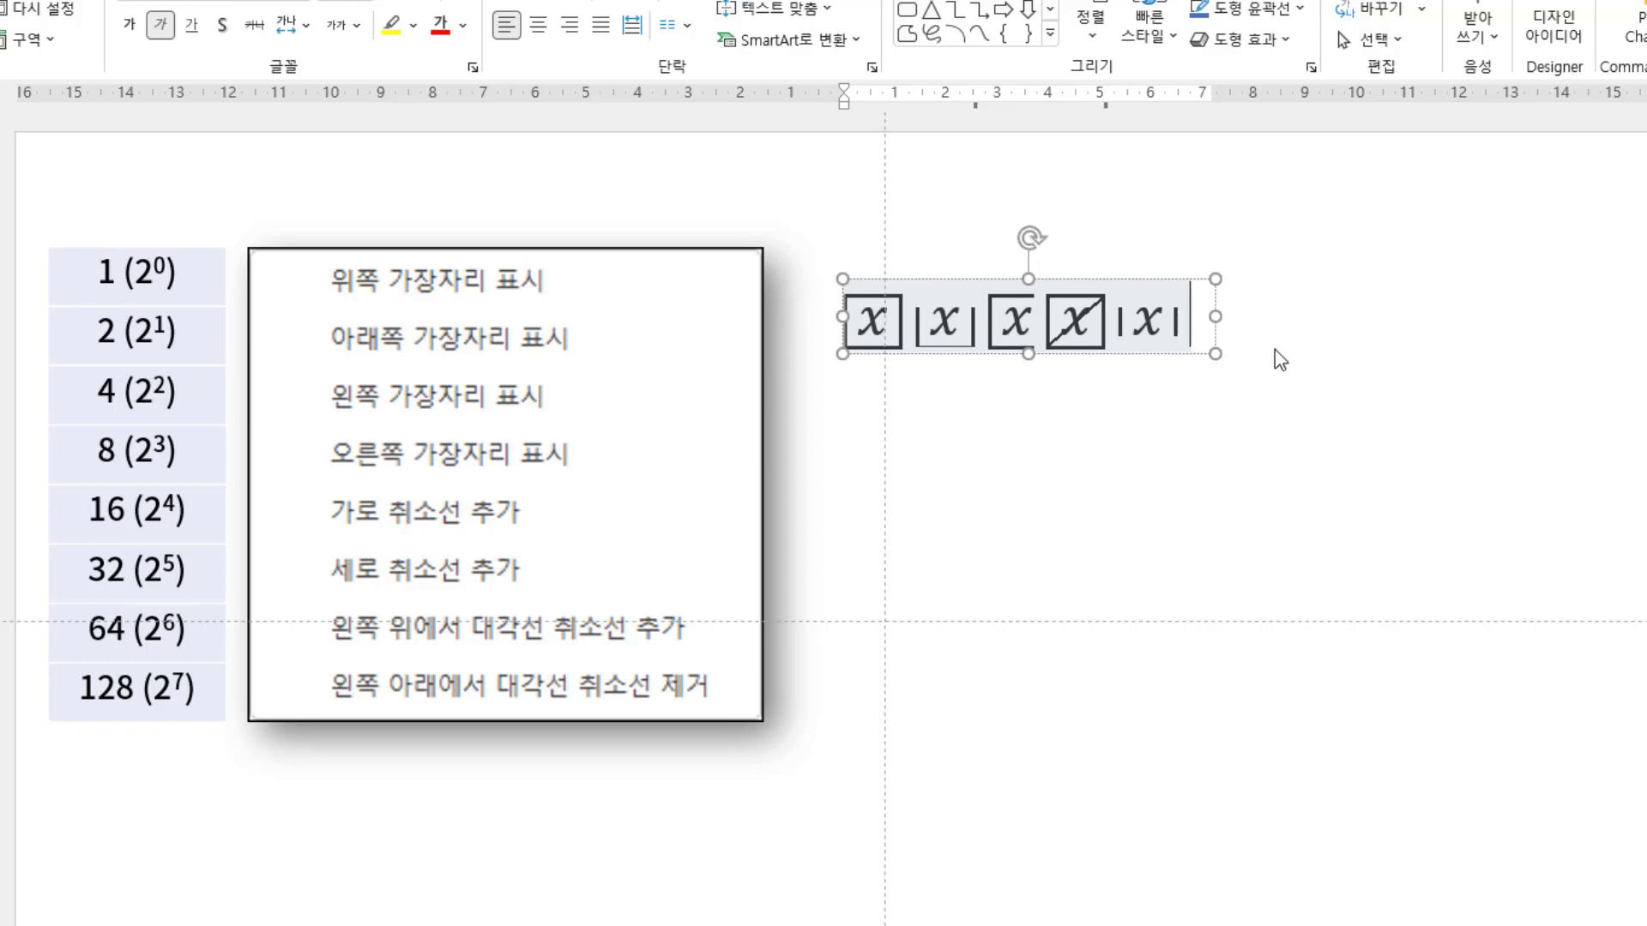
Step: Append the x variants \rect(15&x), \rect(143&x), \rect(207&x) and \rect(28&x) to the equation
text(\r)
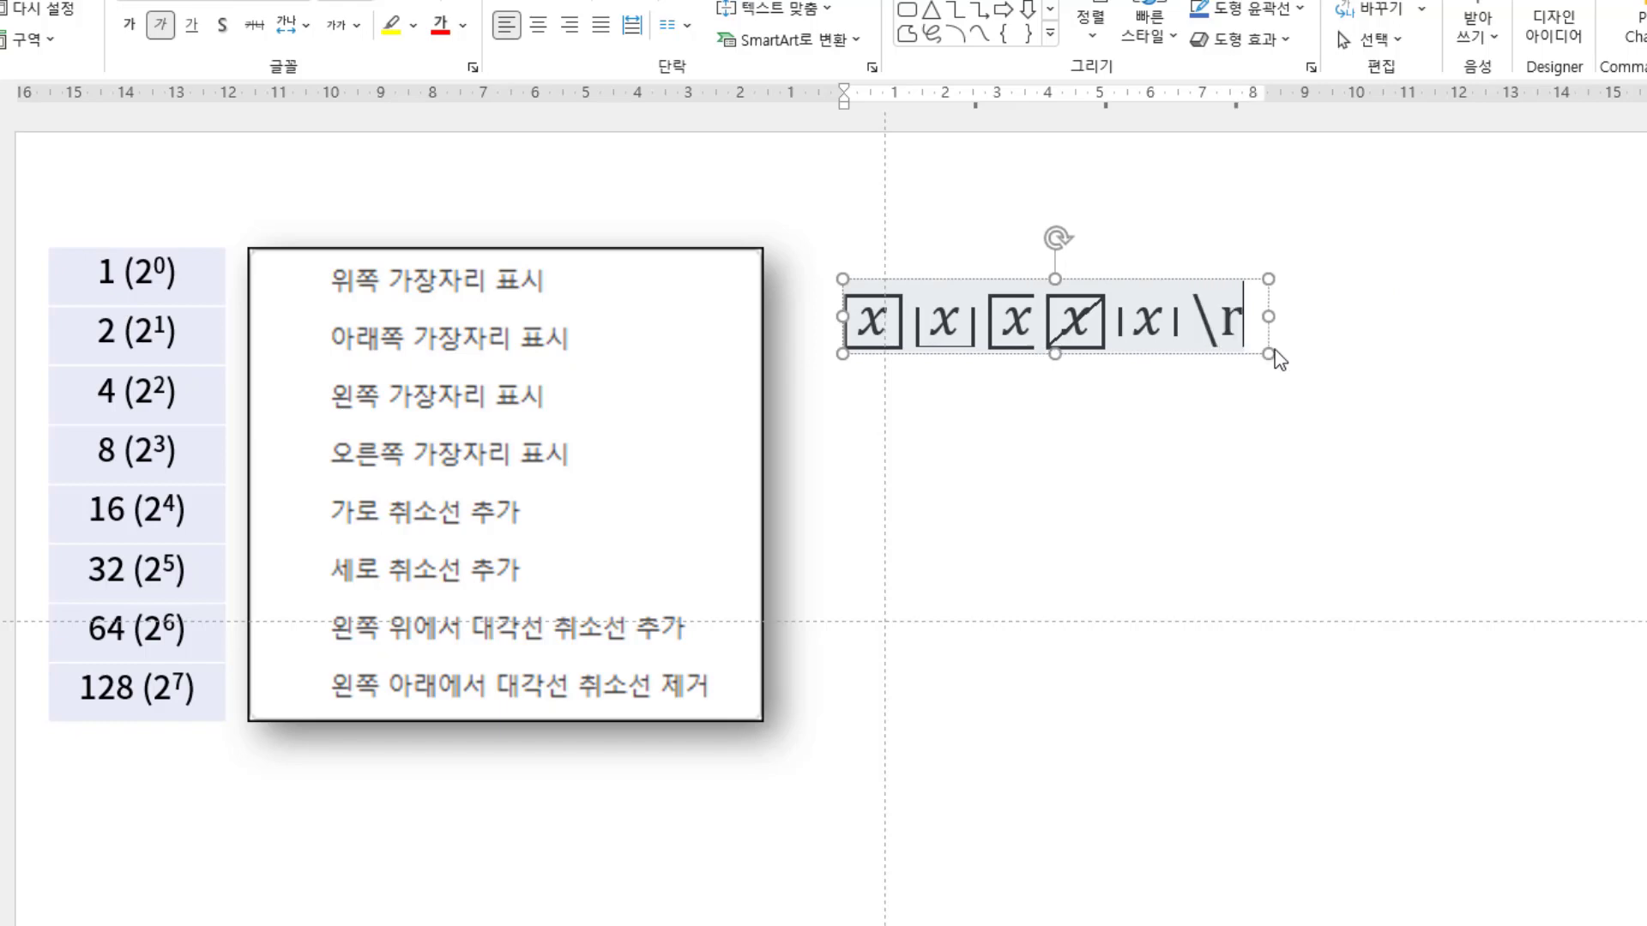
text(ect)
text((1)
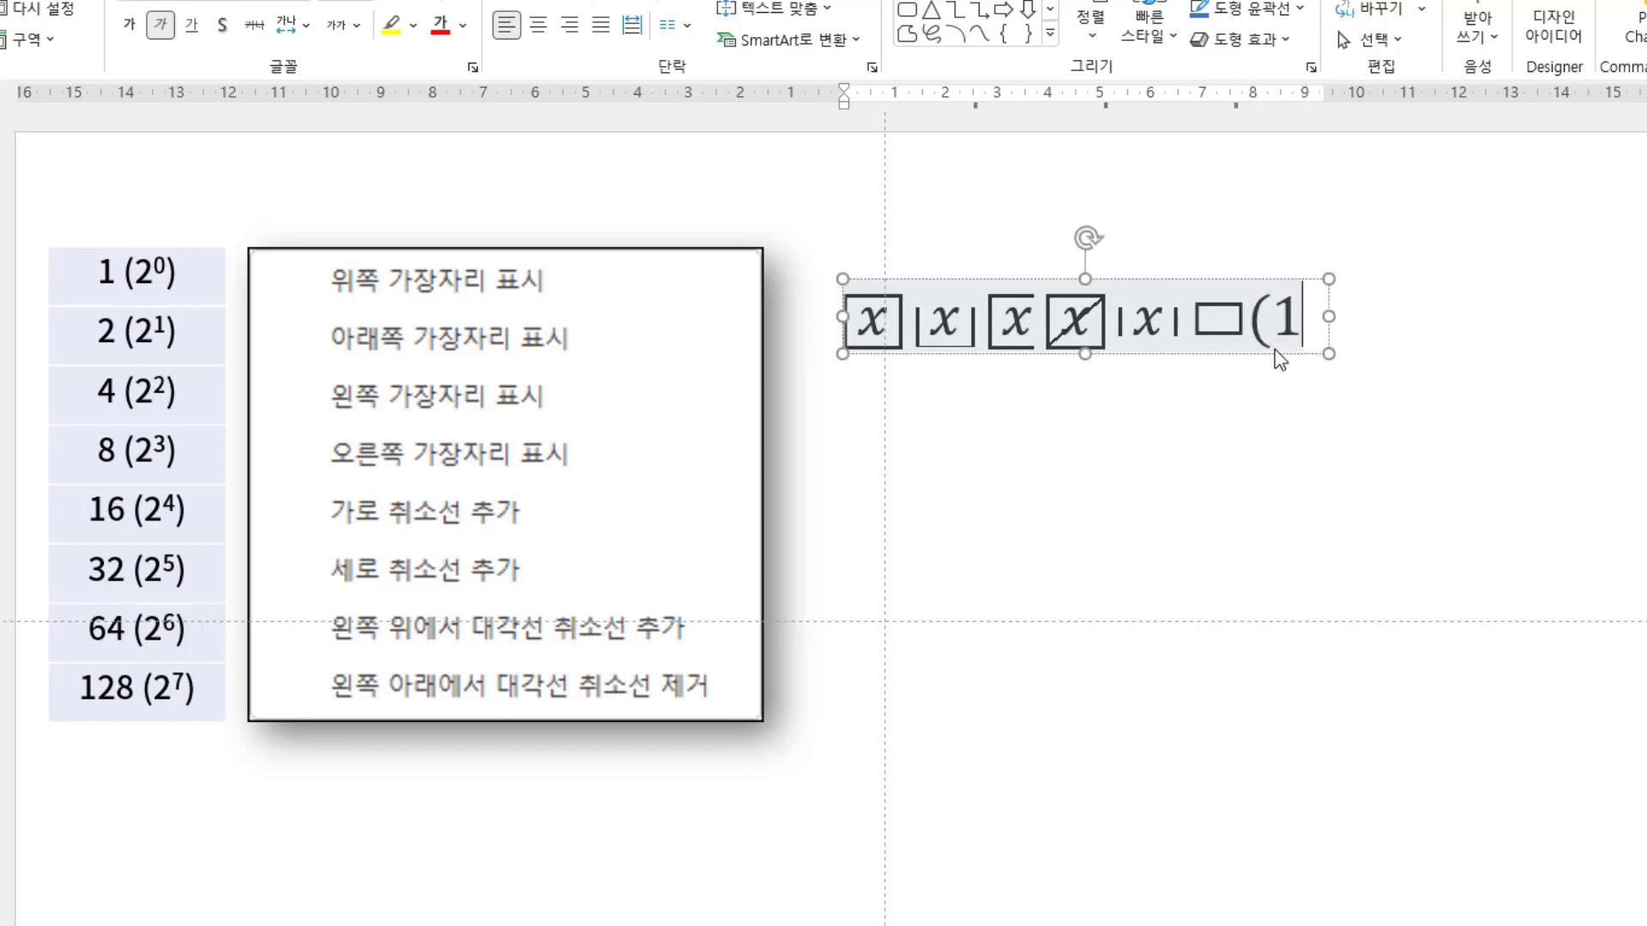
text(5&x)
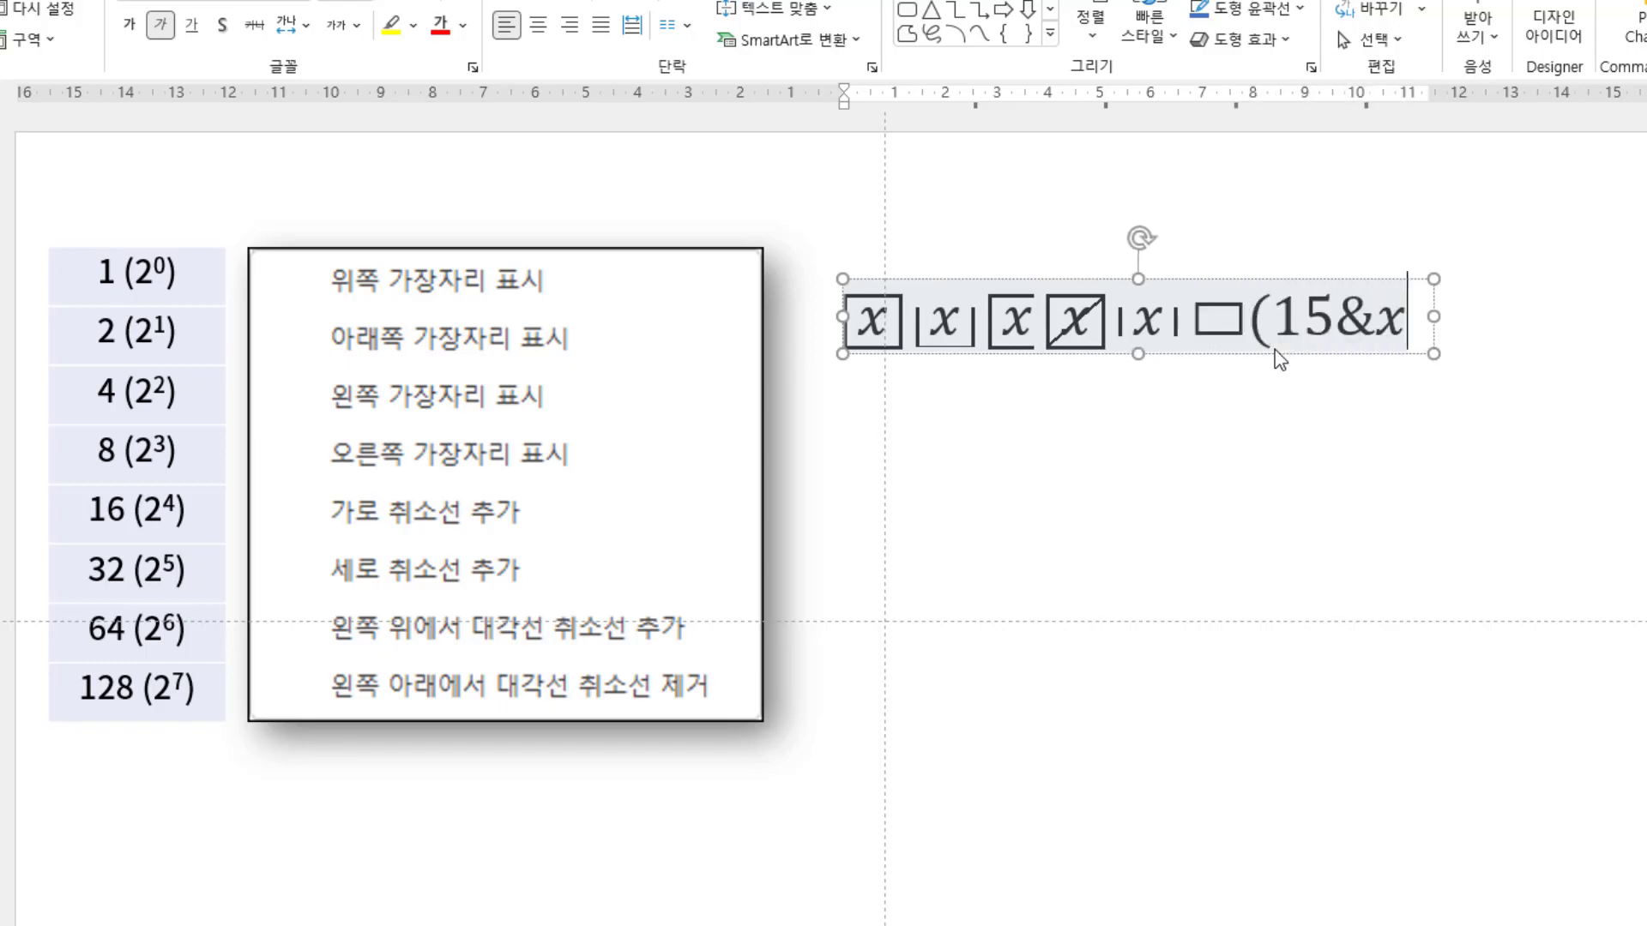
text())
key(space)
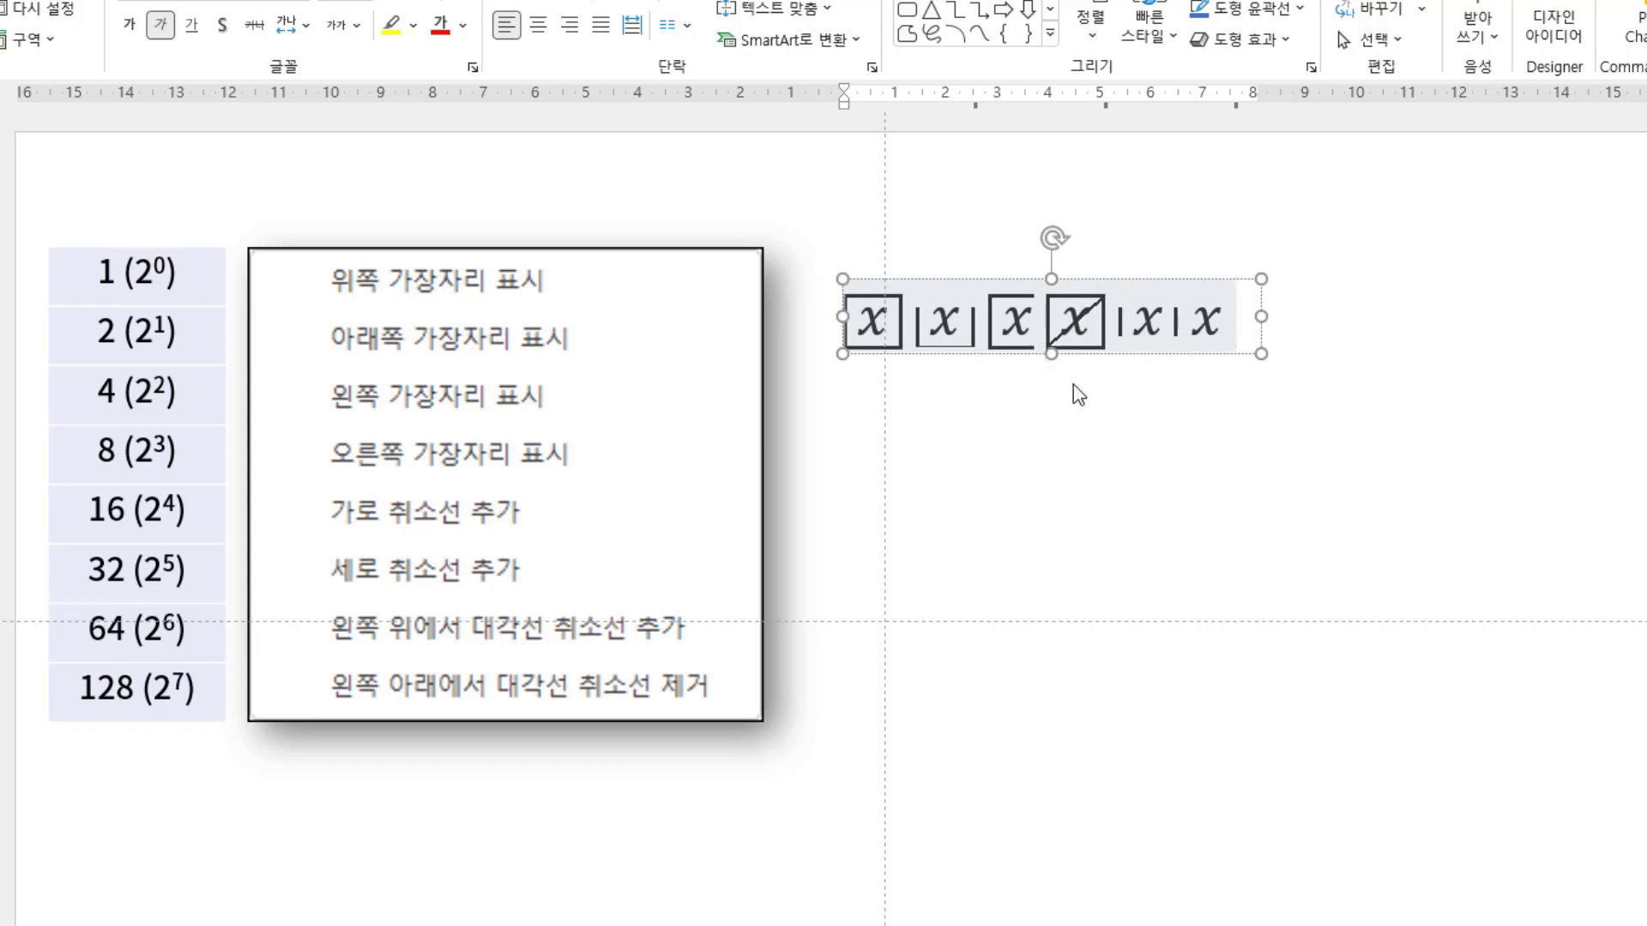
text(\rect)
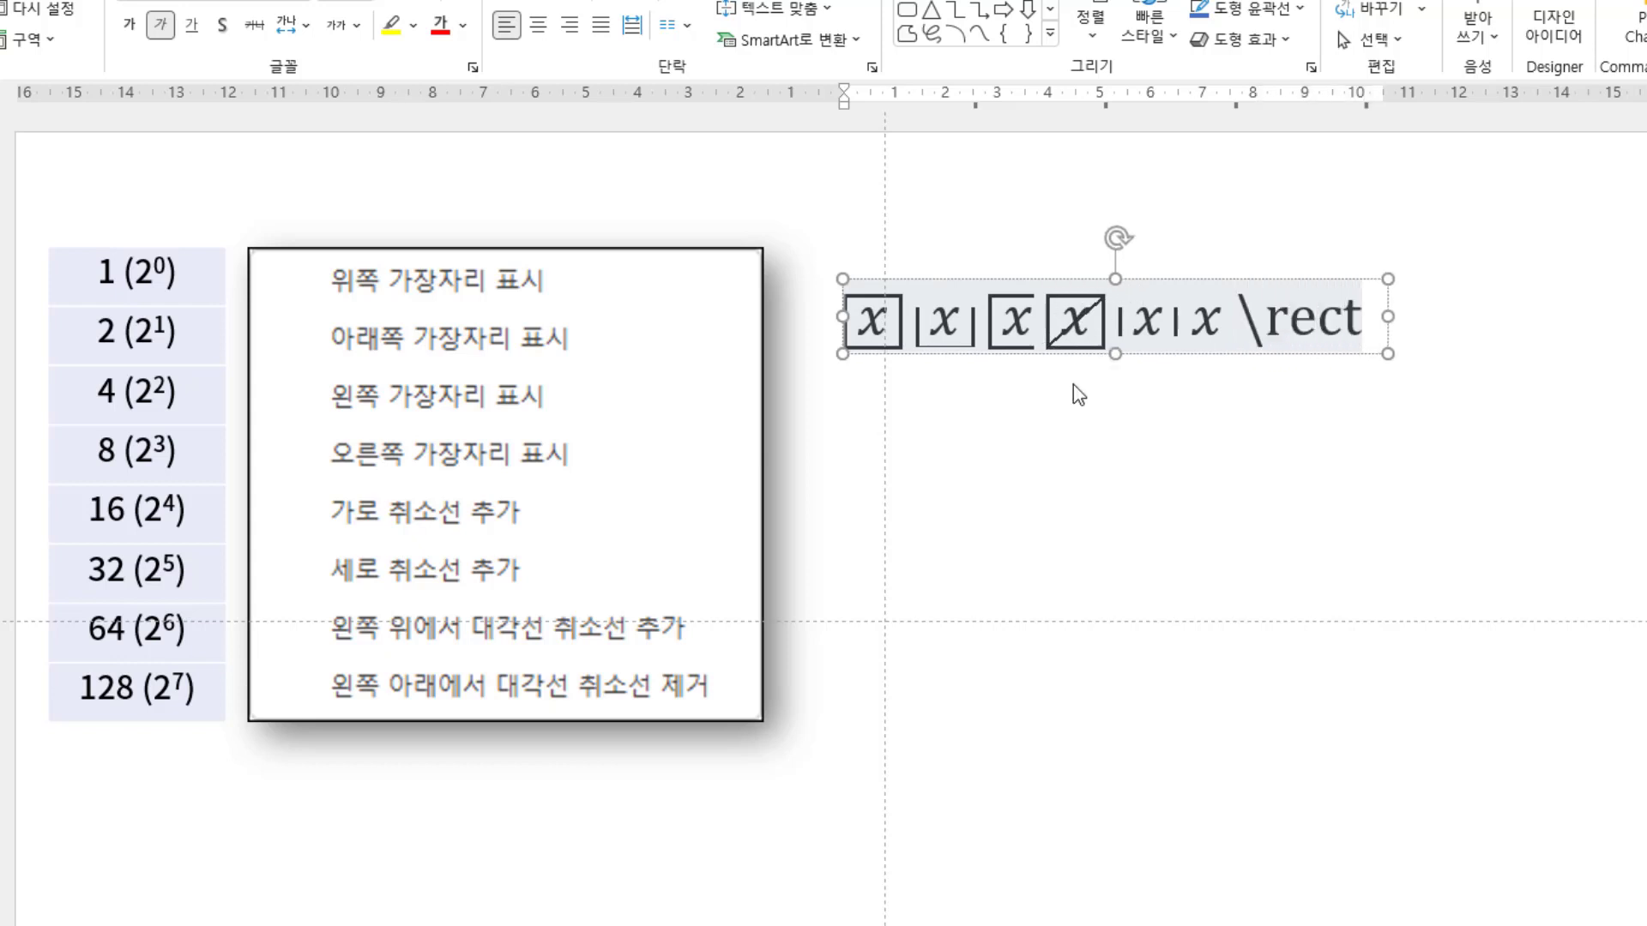
text(()
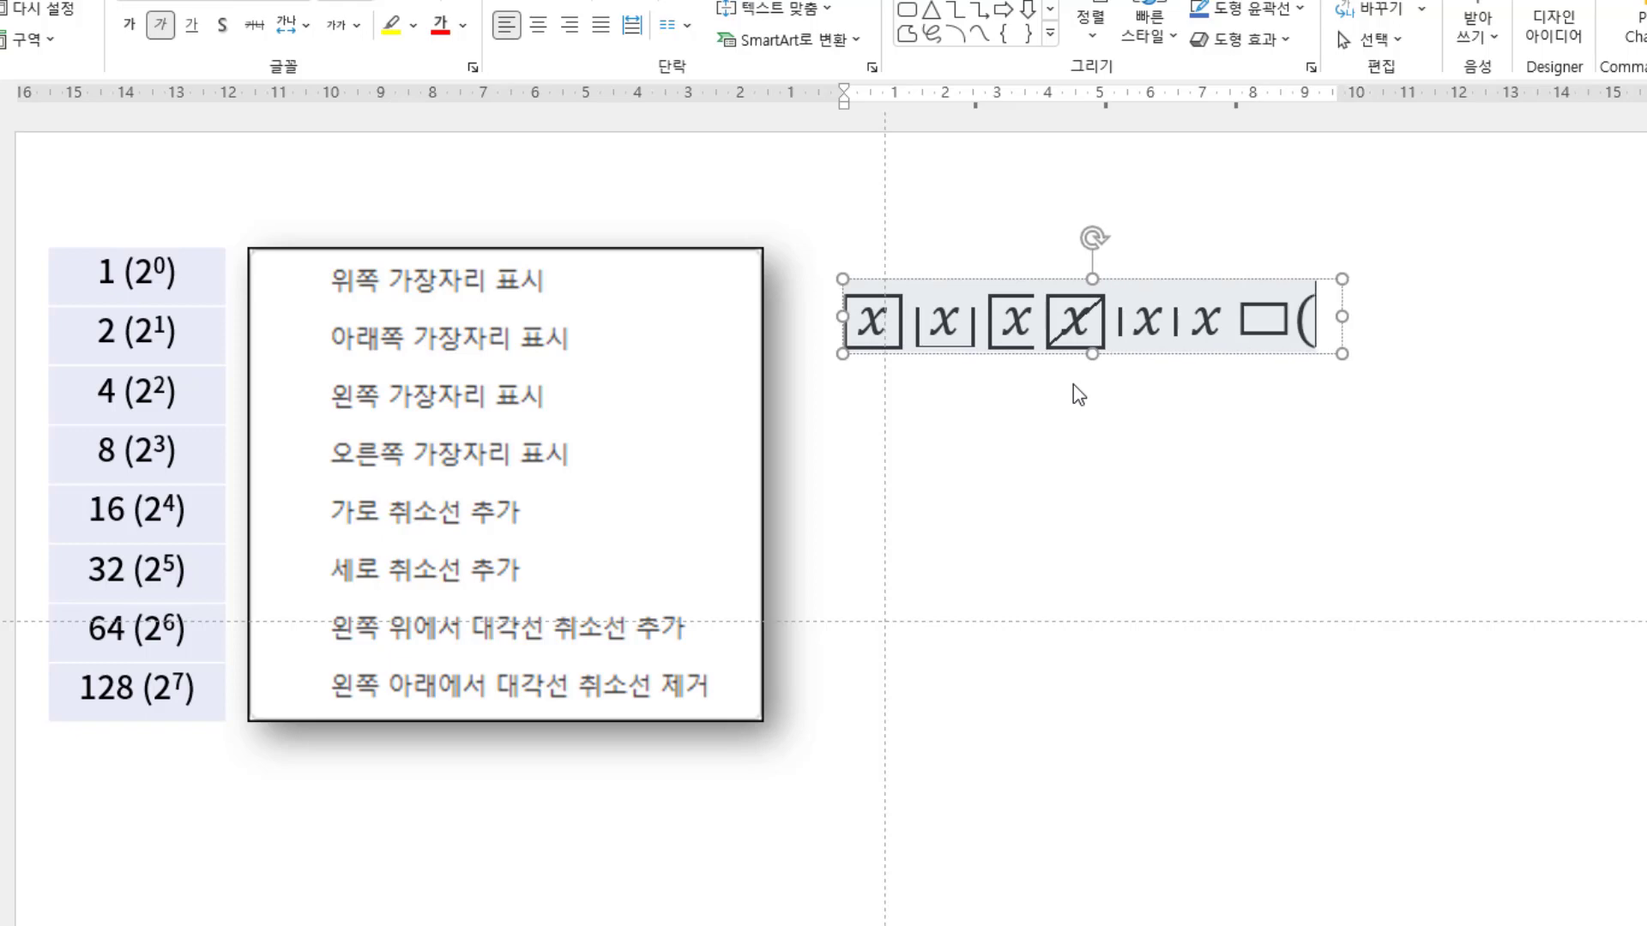
text(143)
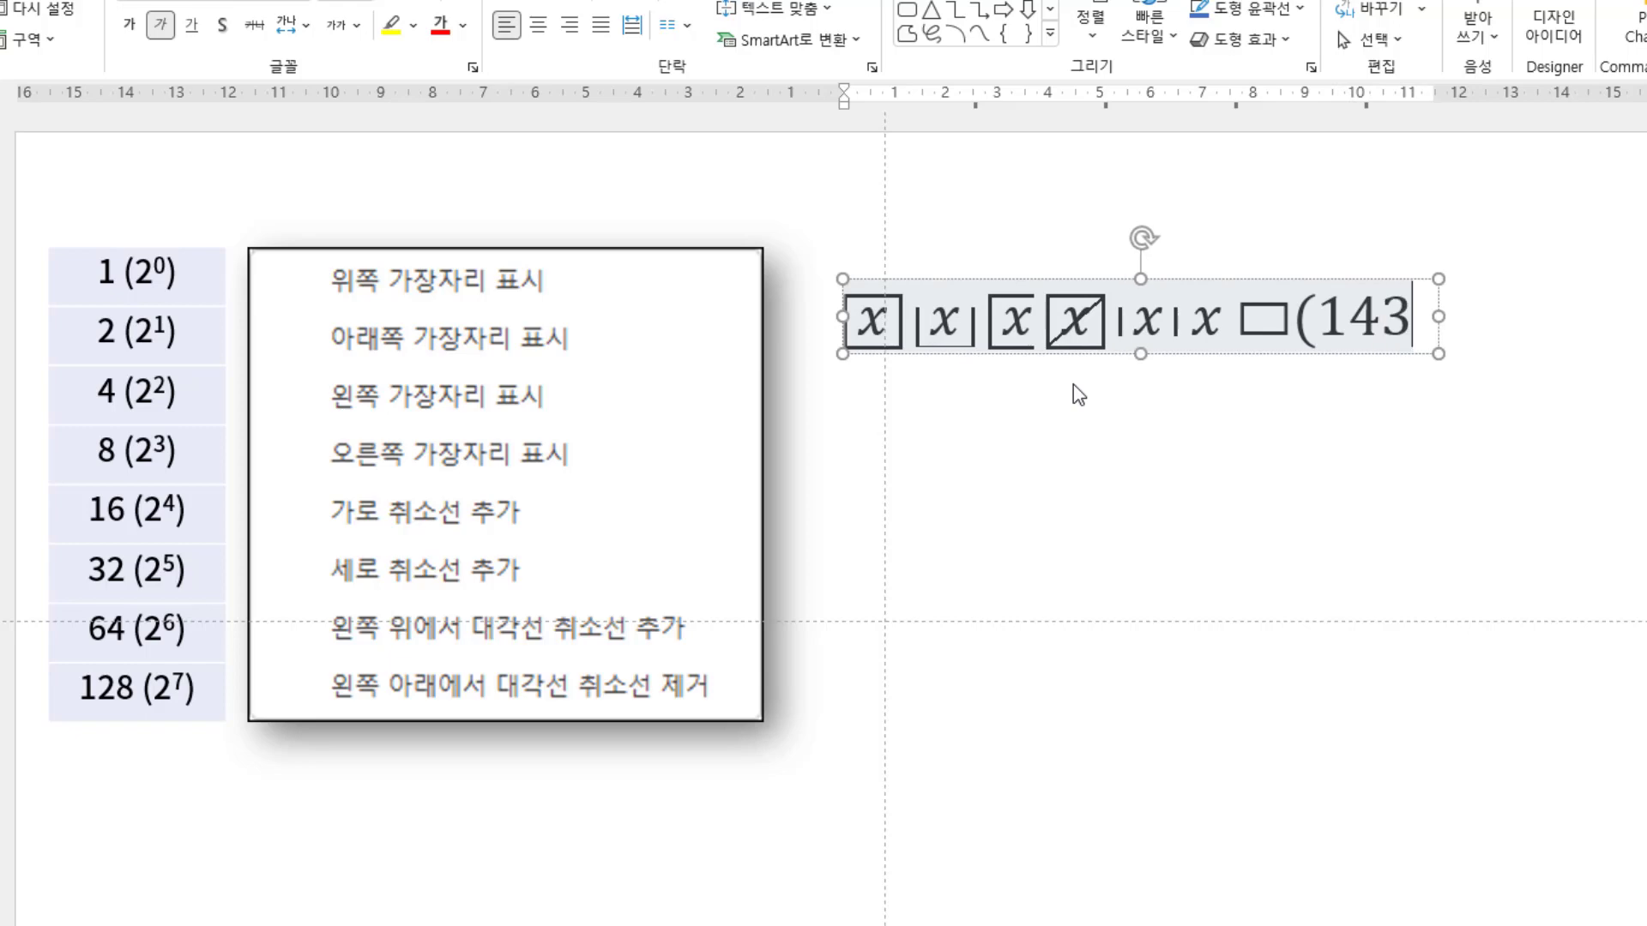
text(&x))
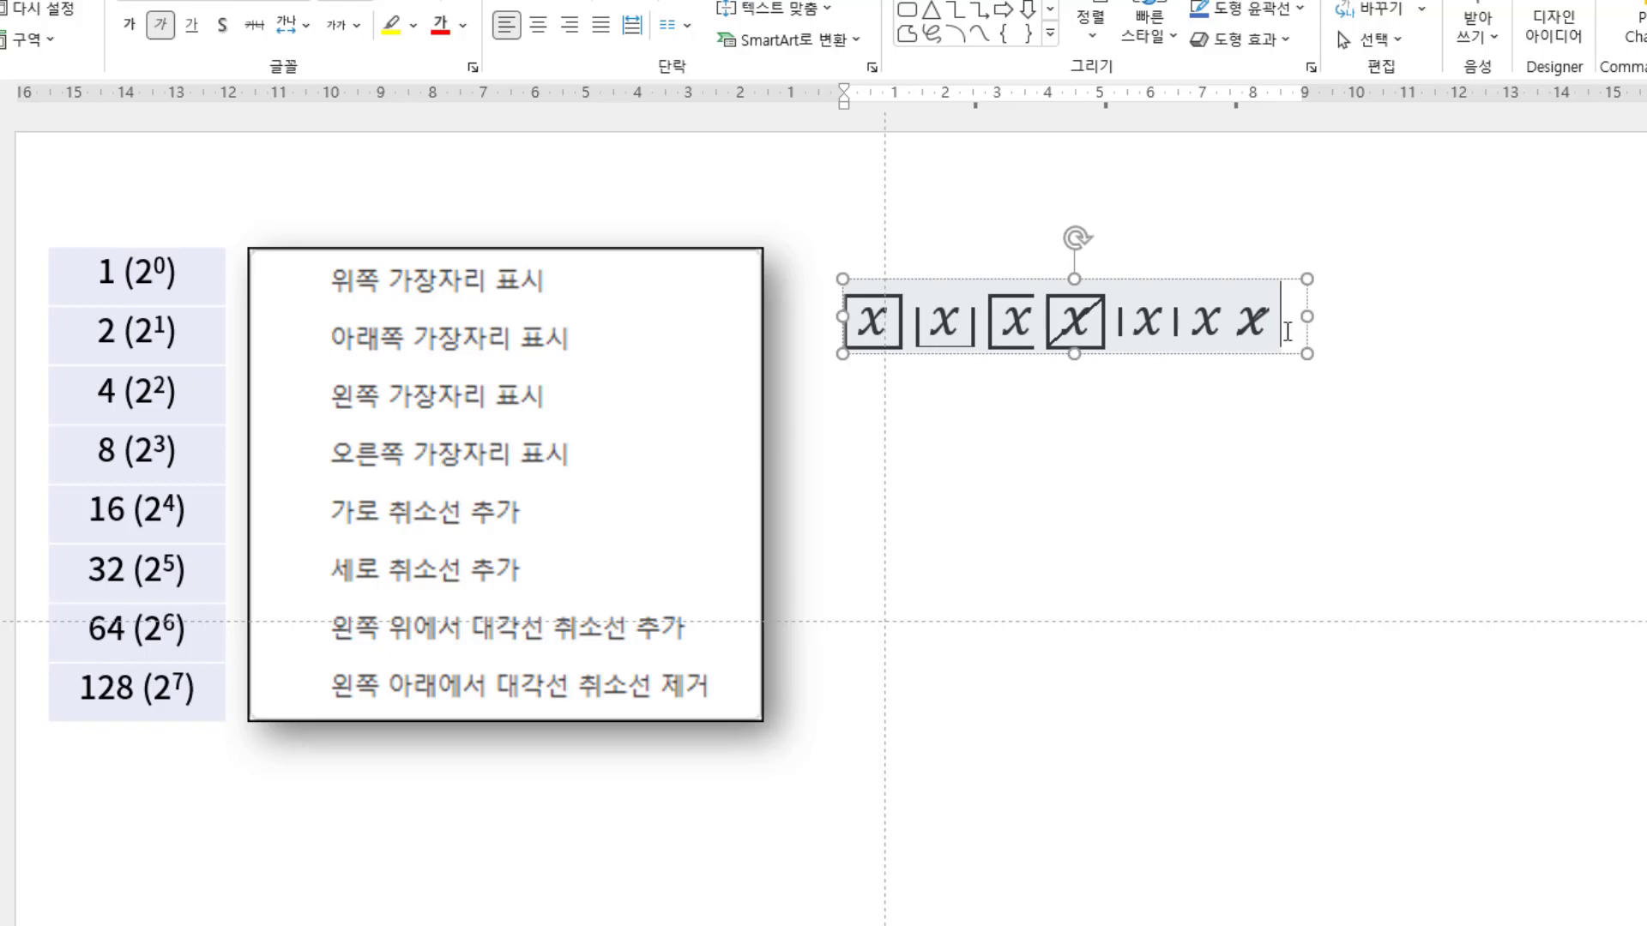
text(\rect)
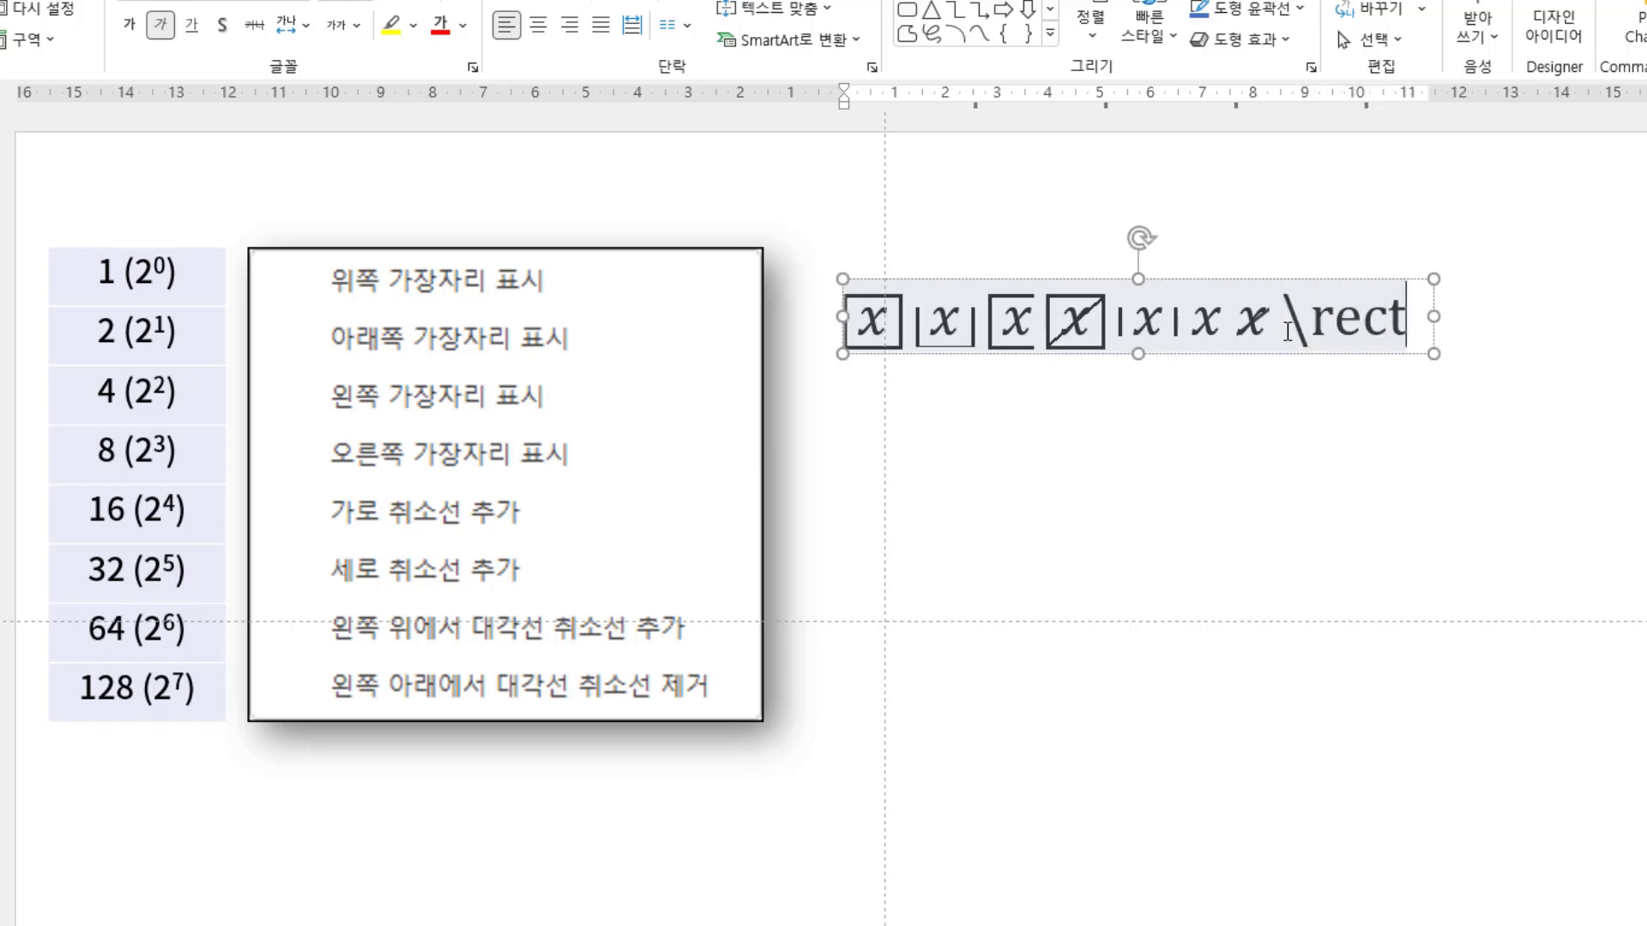
text(()
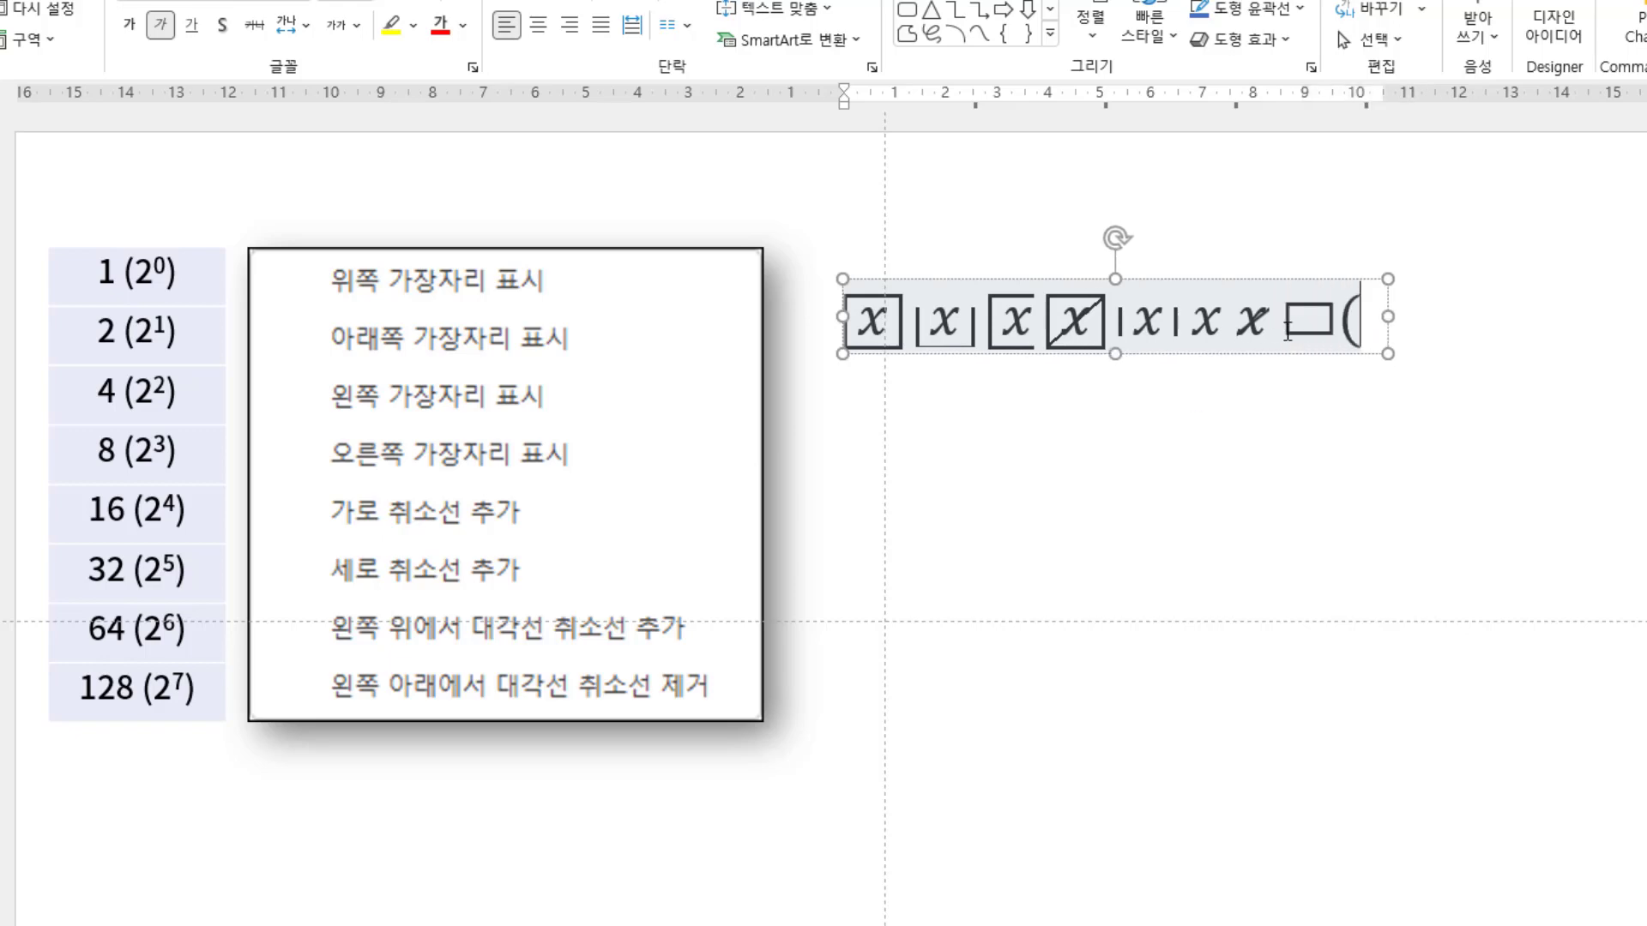
text(207&)
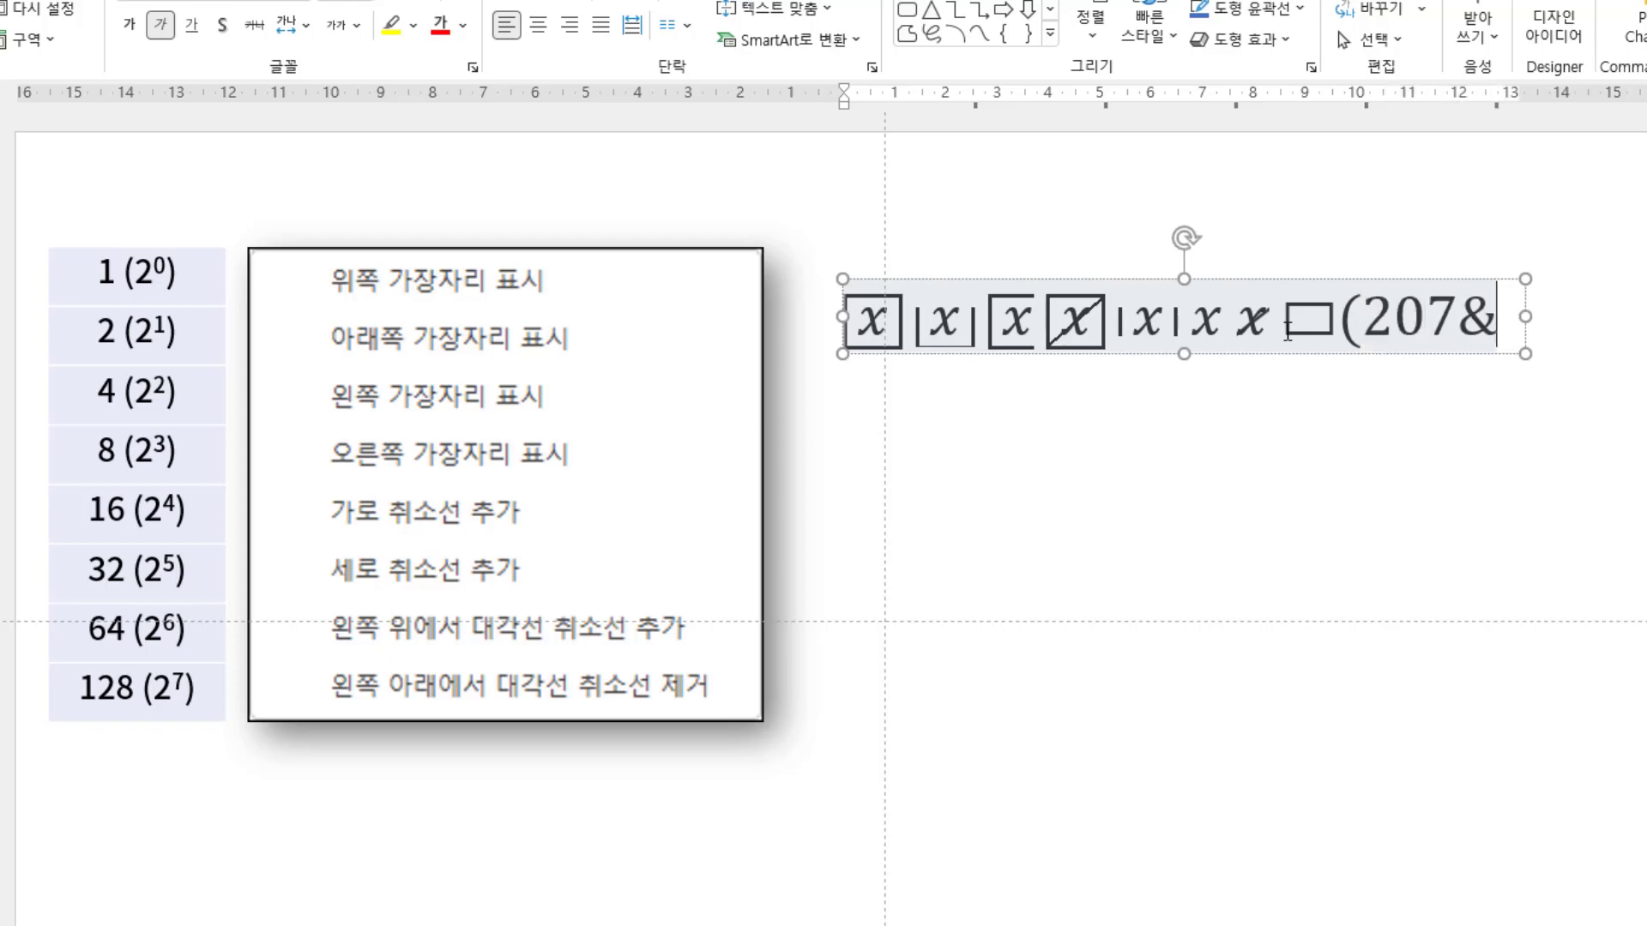
text(x))
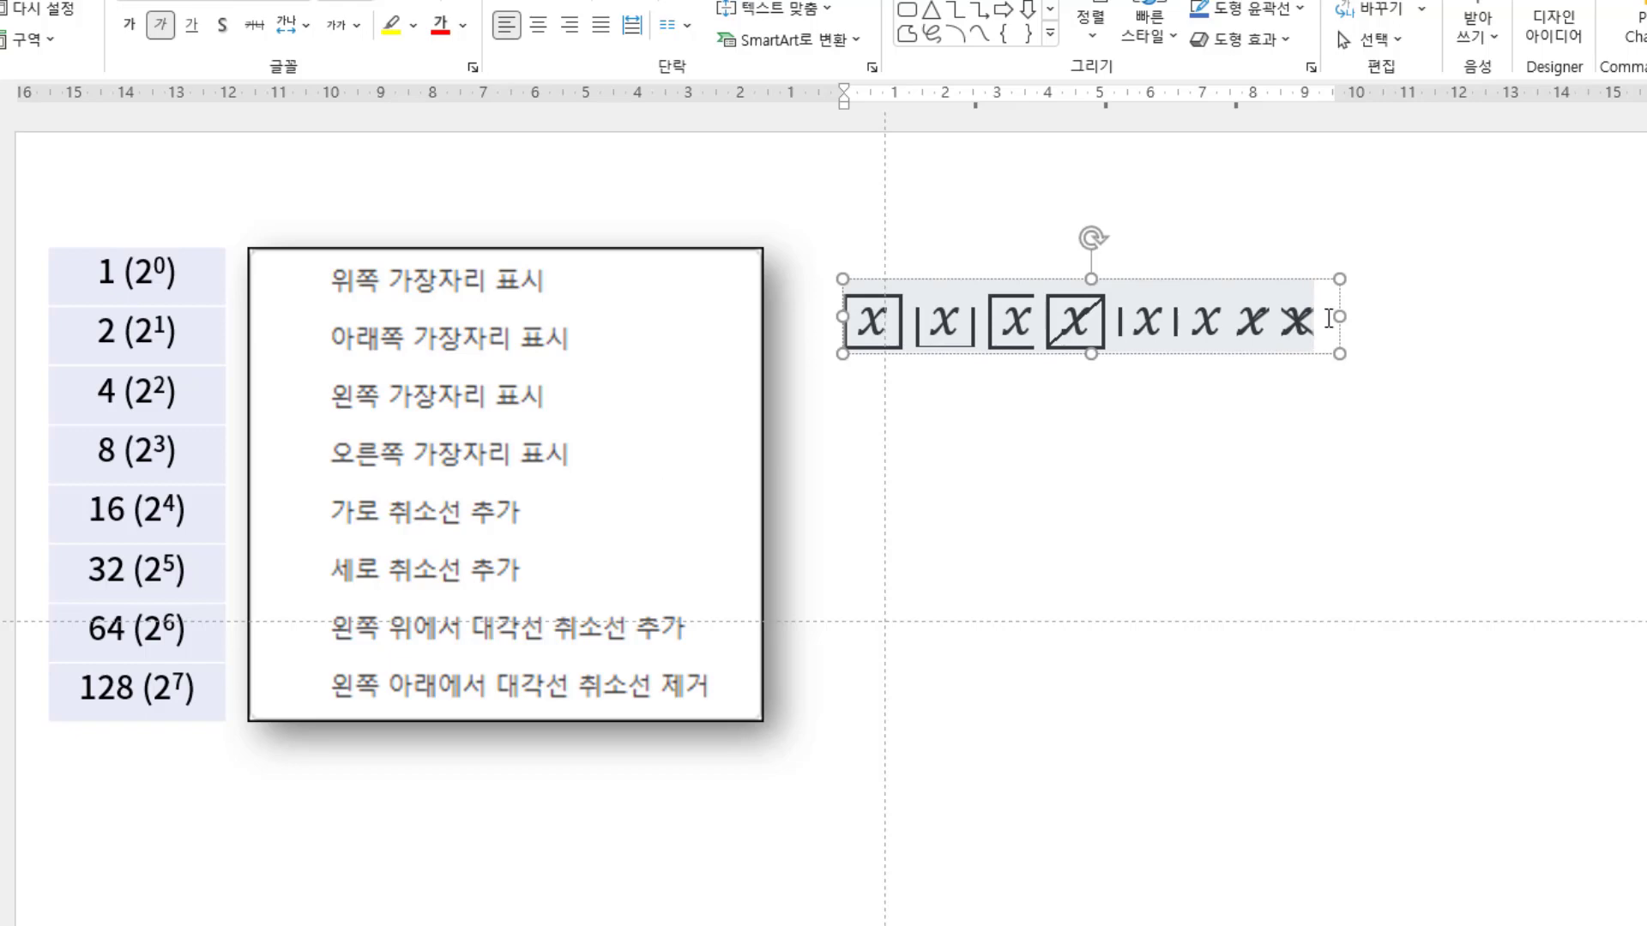
click(1328, 318)
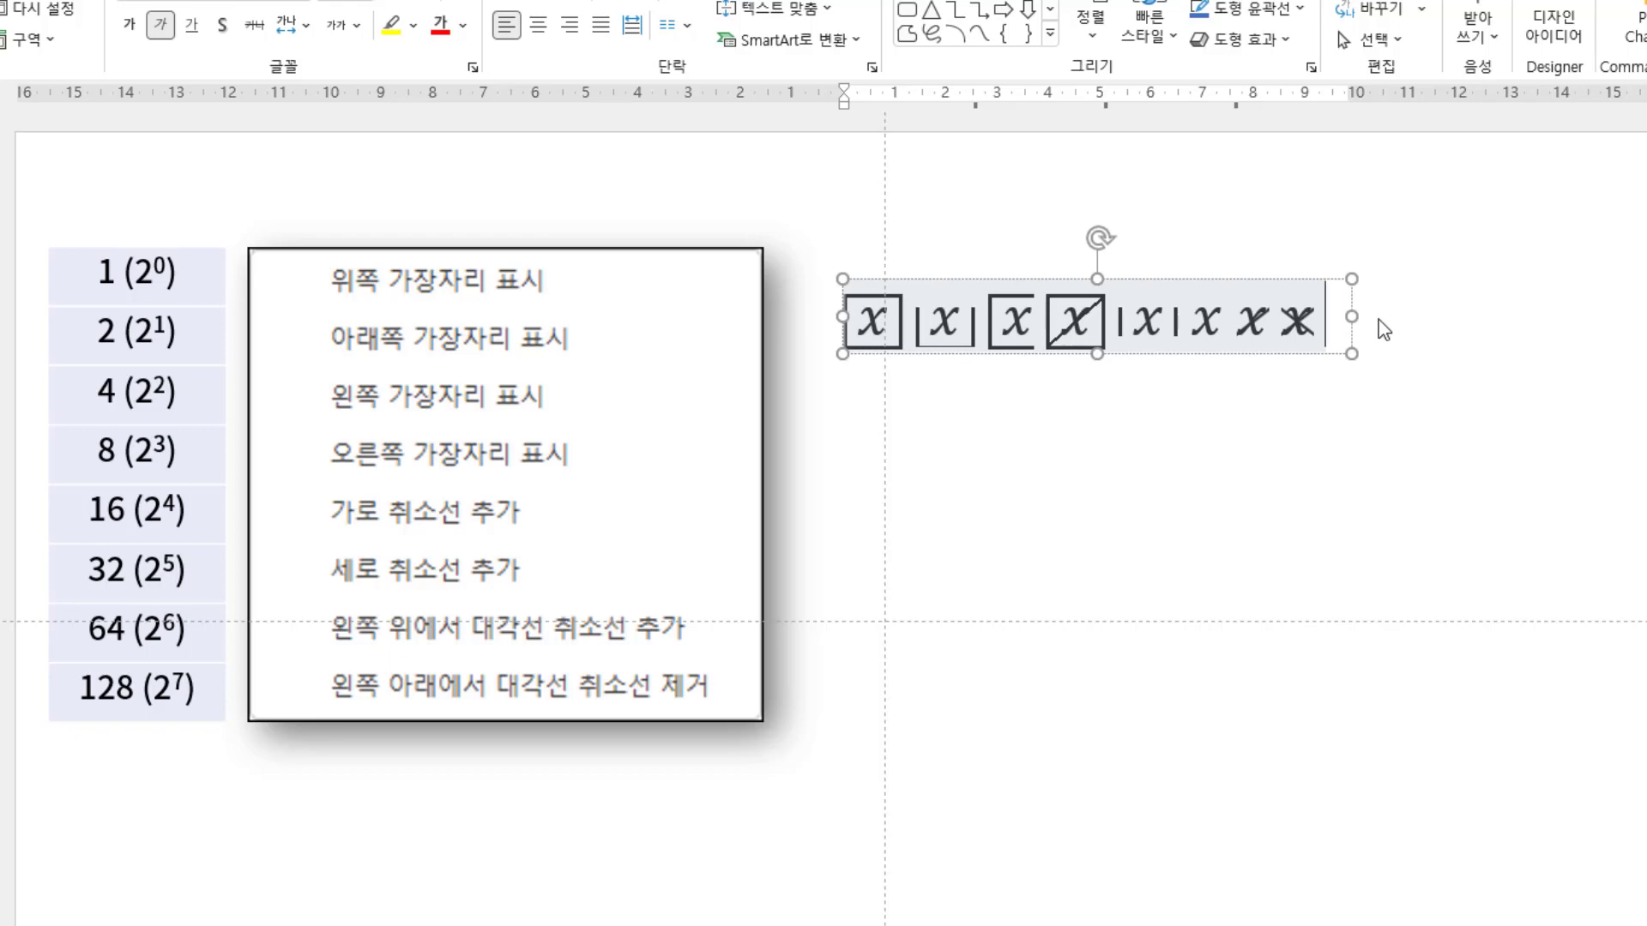
text(\rect)
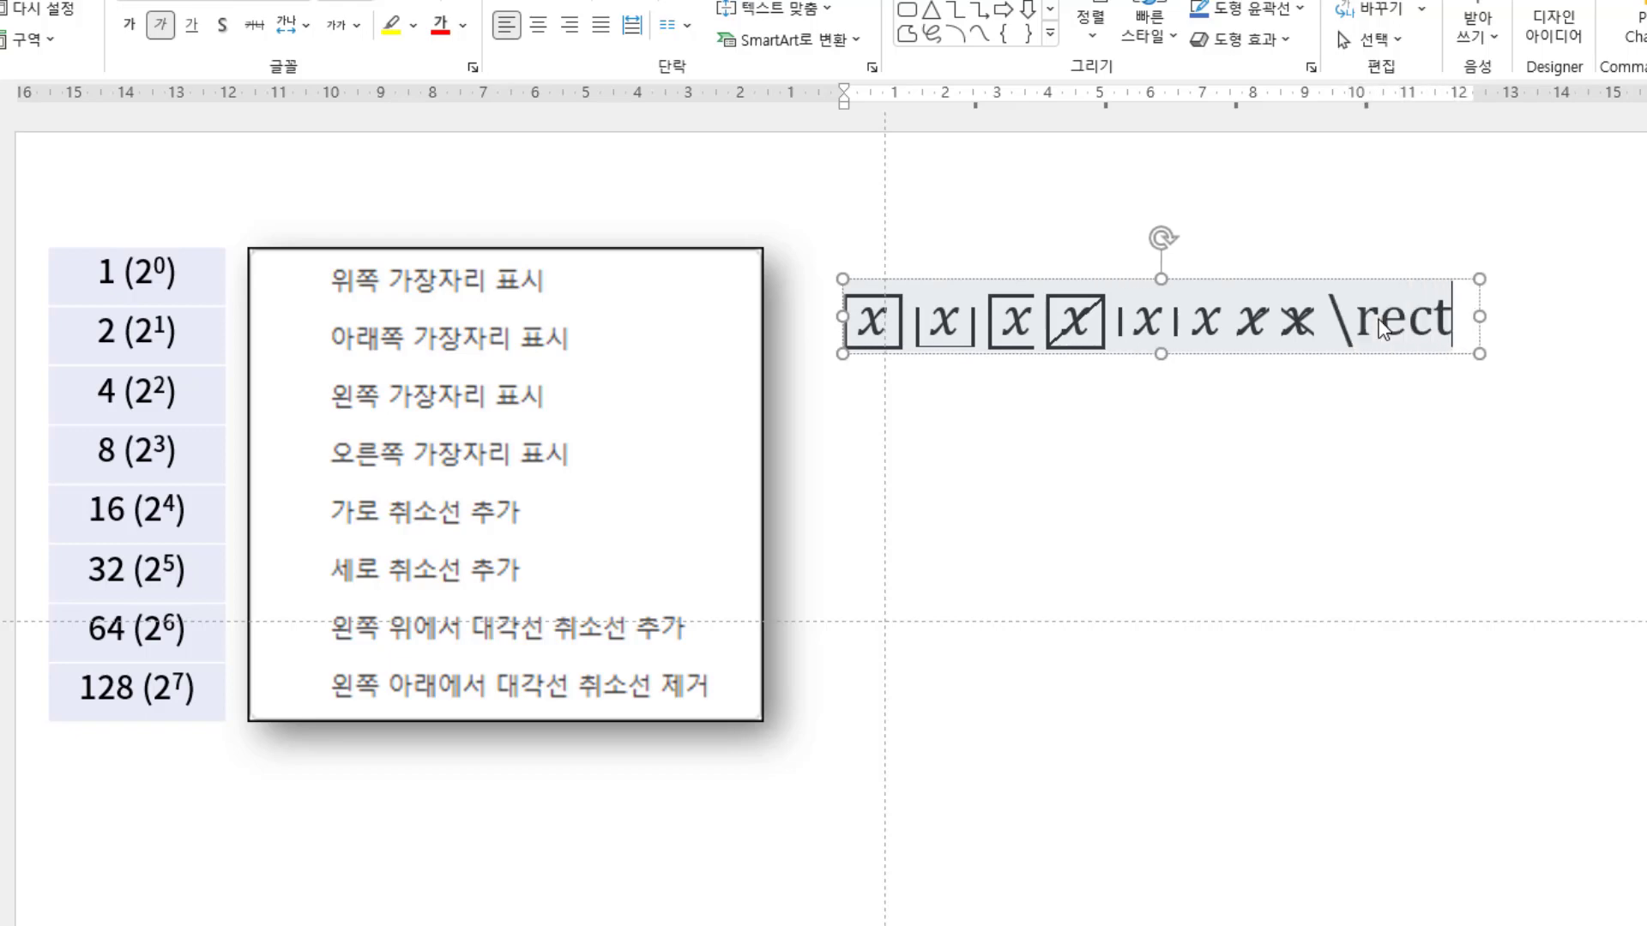
text(()
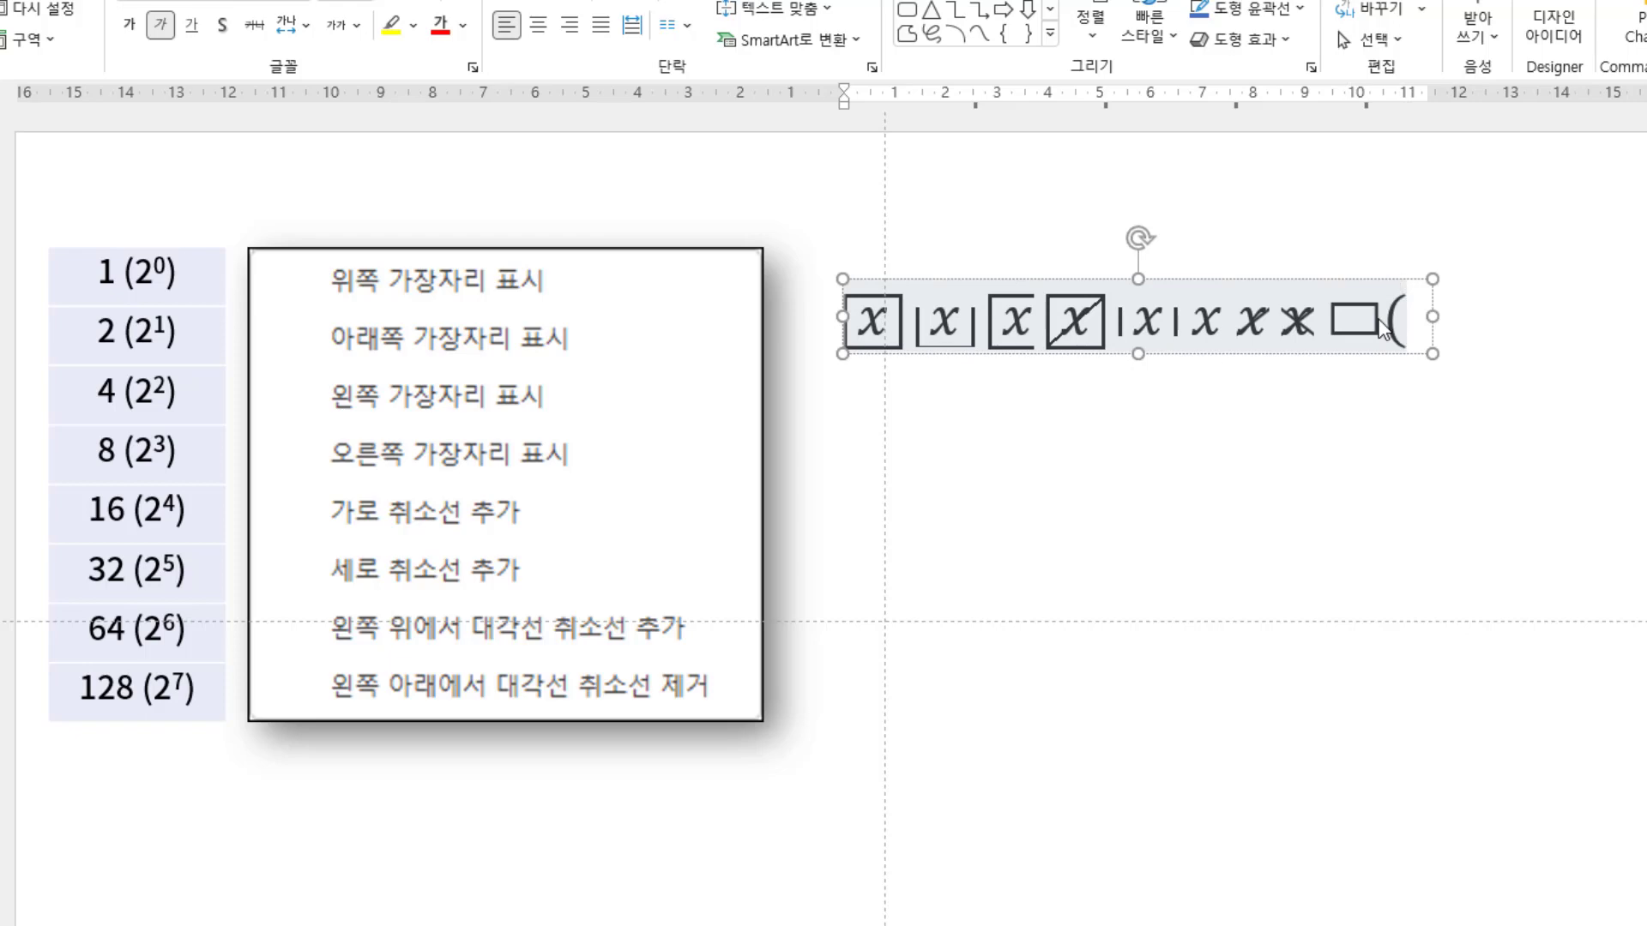
text(28&)
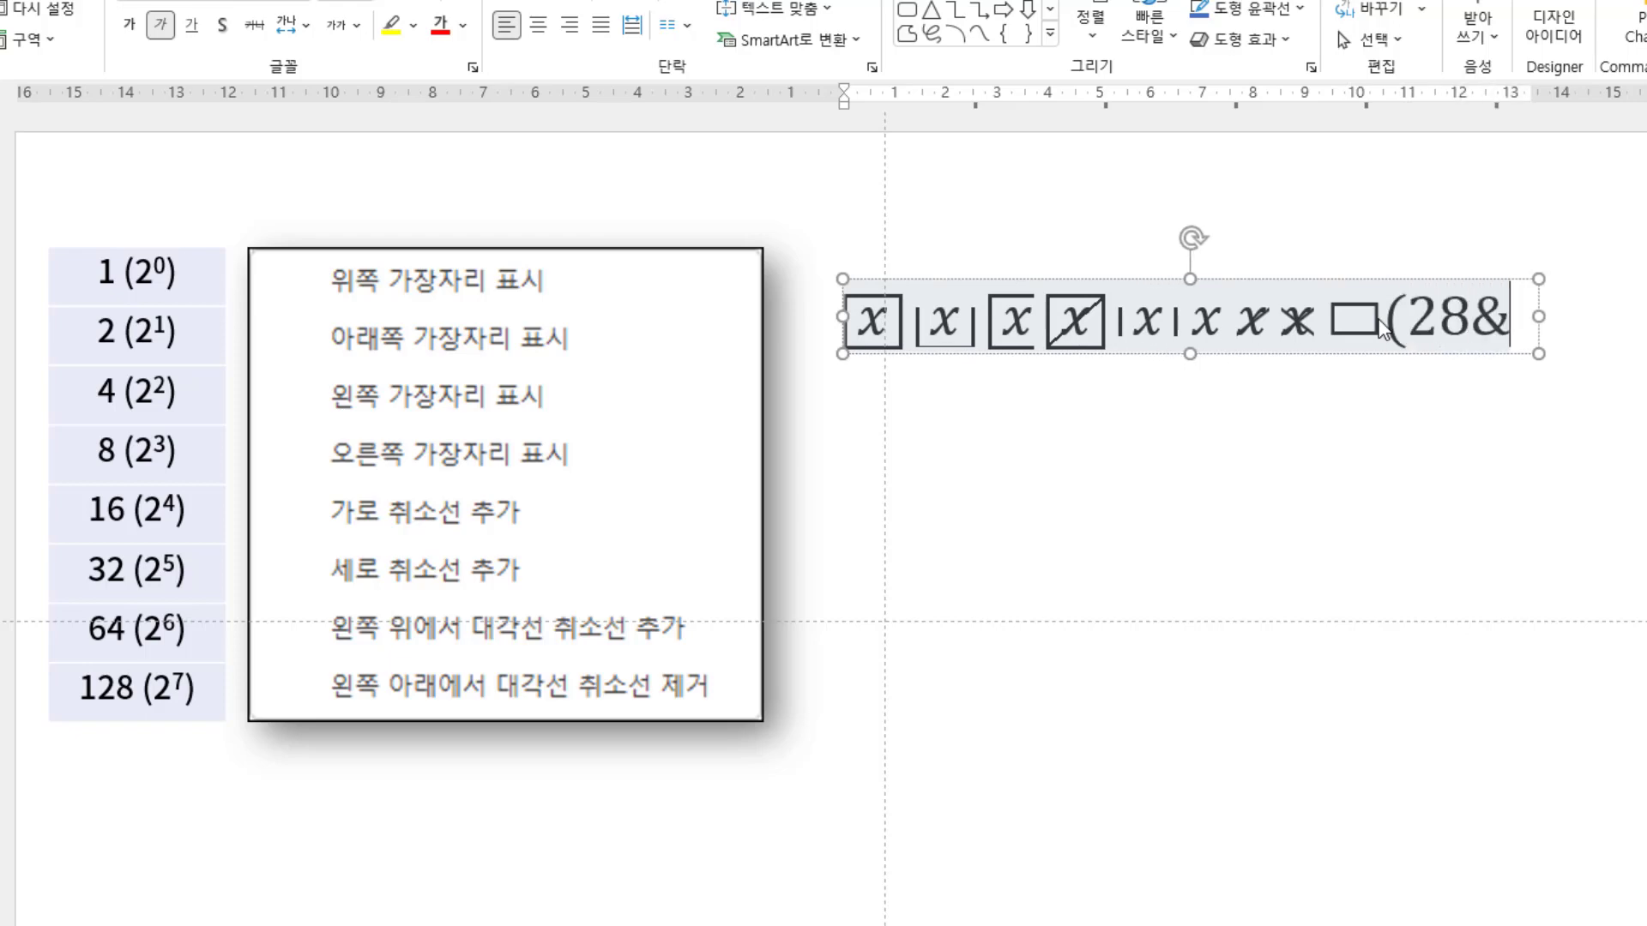
text(x))
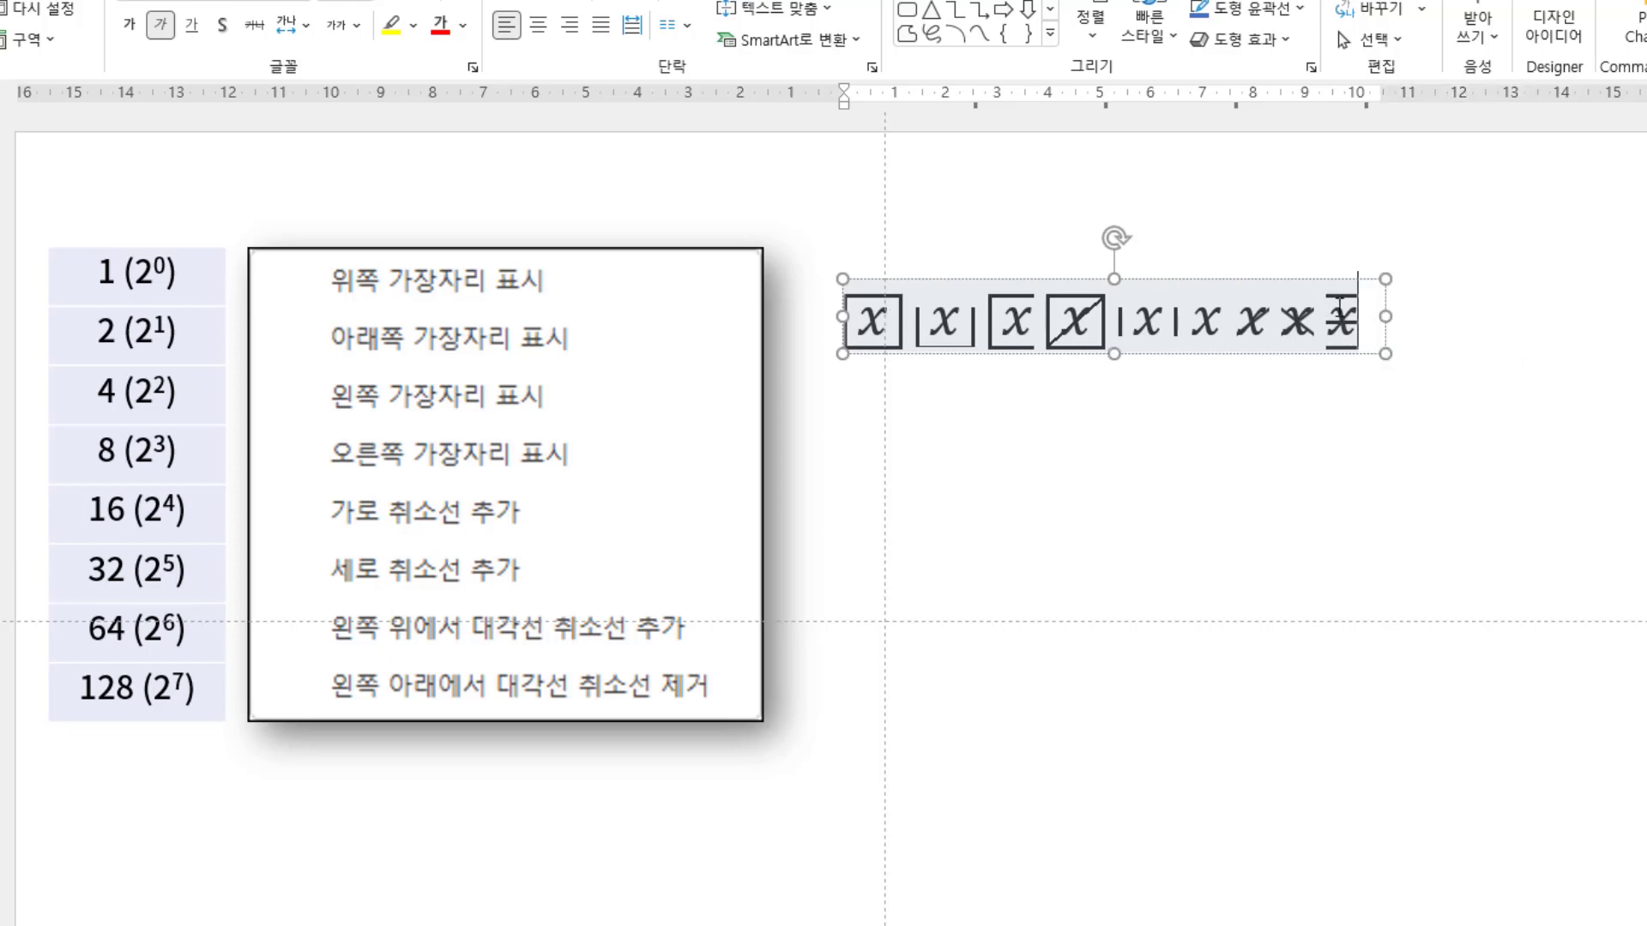
Step: Copy the full x equation row and paste it into Word on a new line below the Korean sentence
drag(1364, 326, 875, 347)
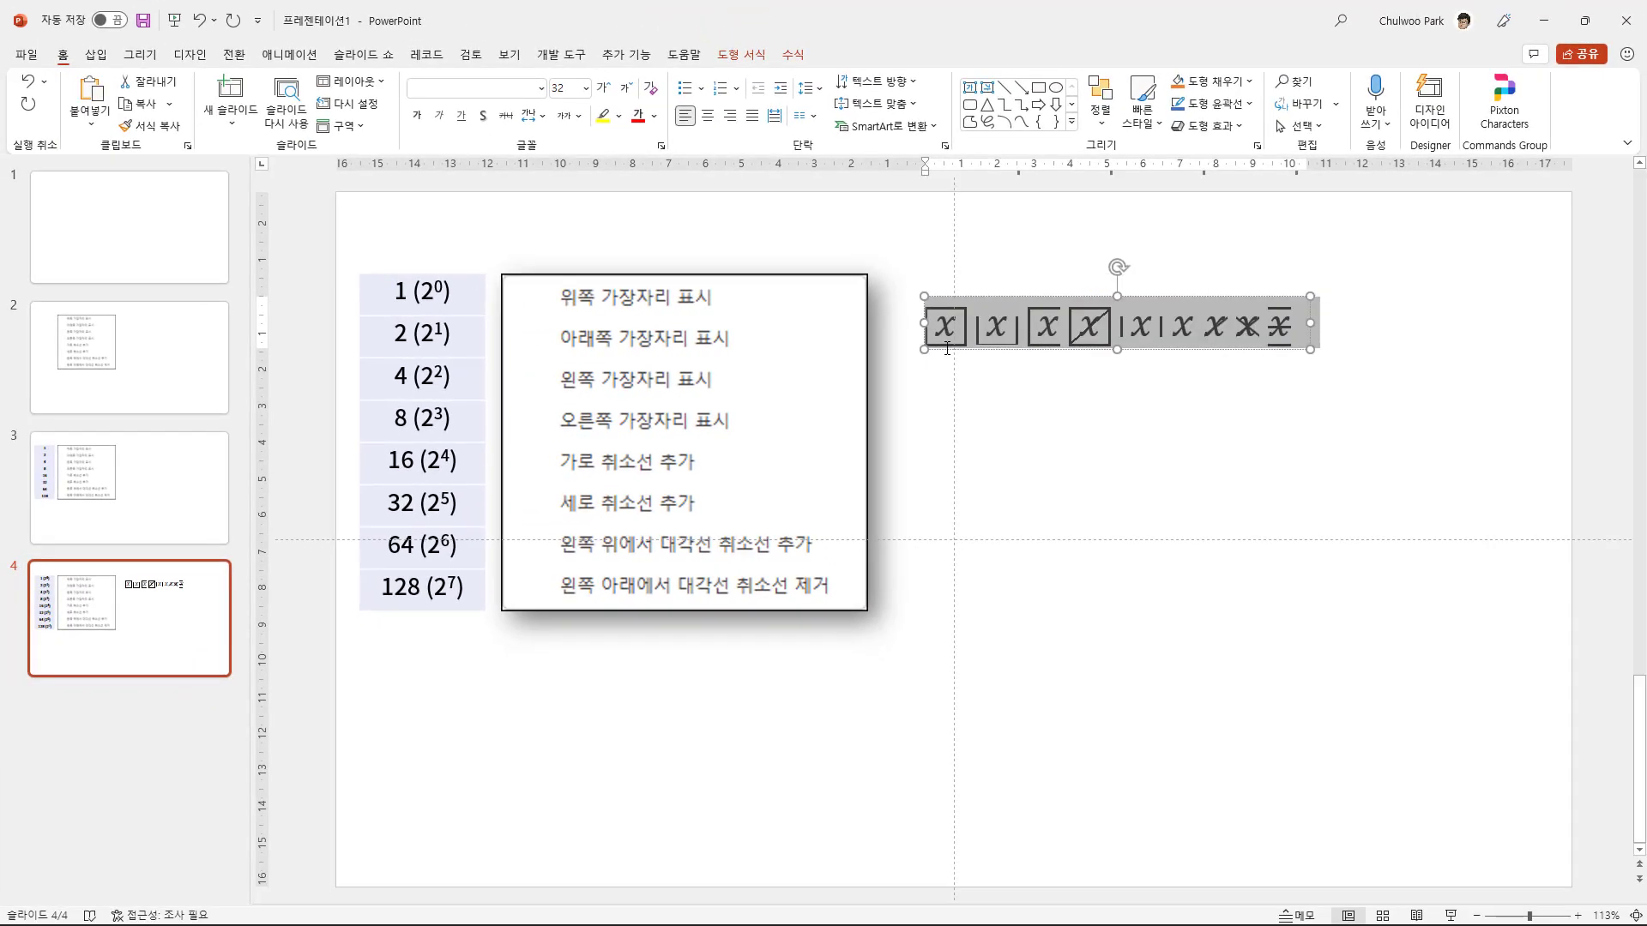
key(alt+Tab)
click(1084, 510)
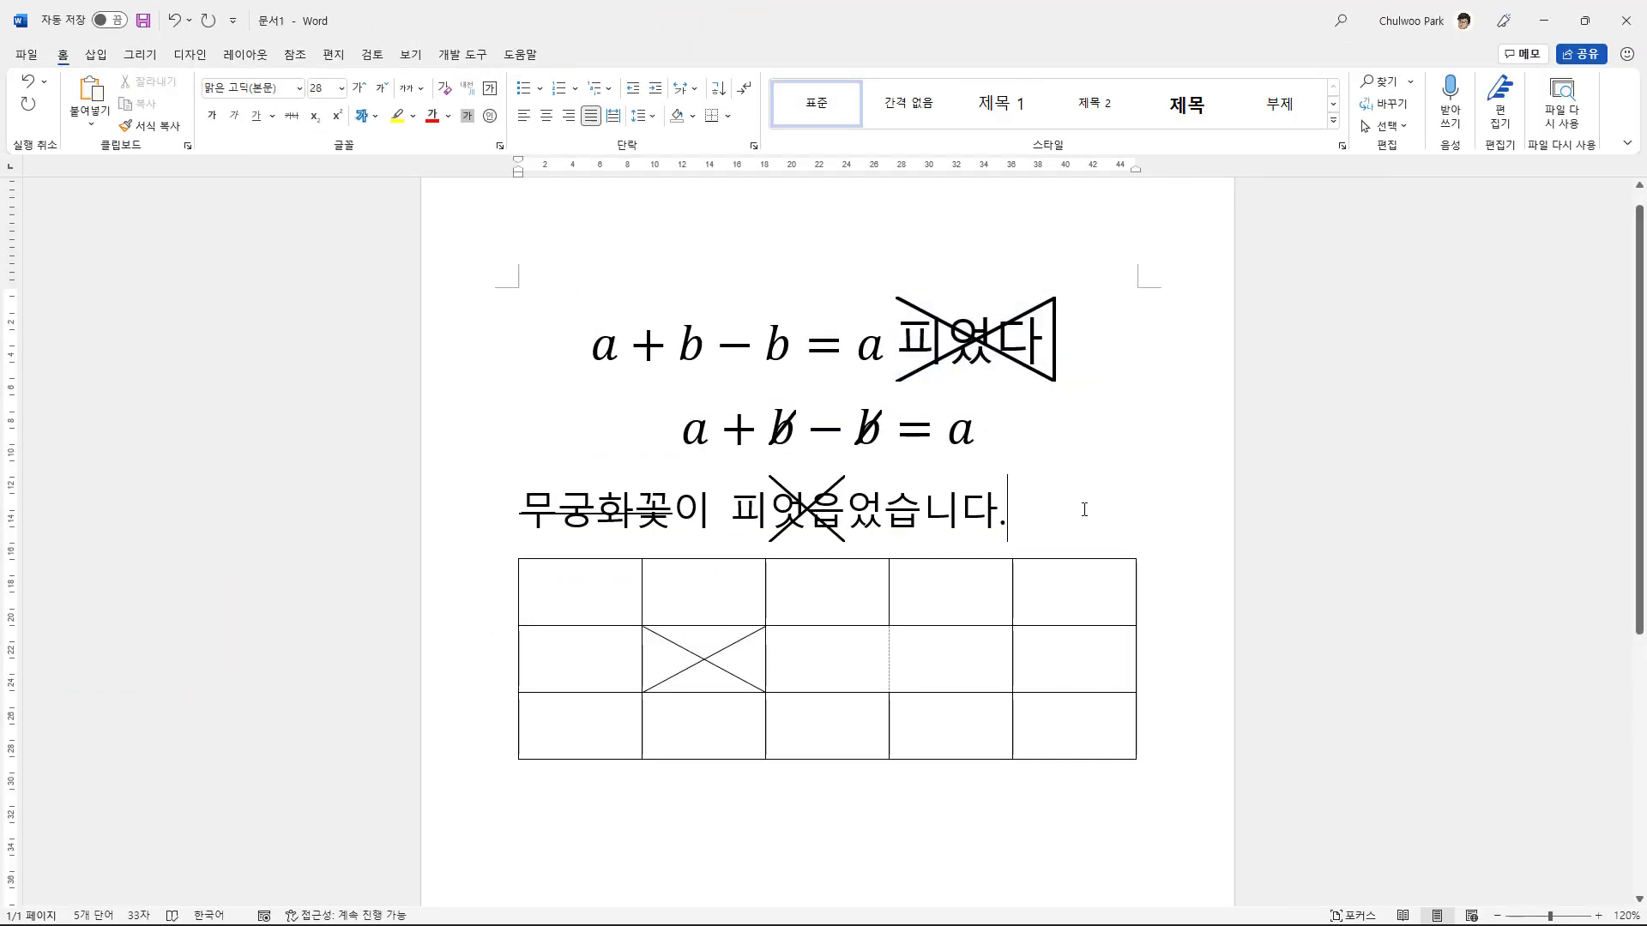
key(Return)
key(ctrl+v)
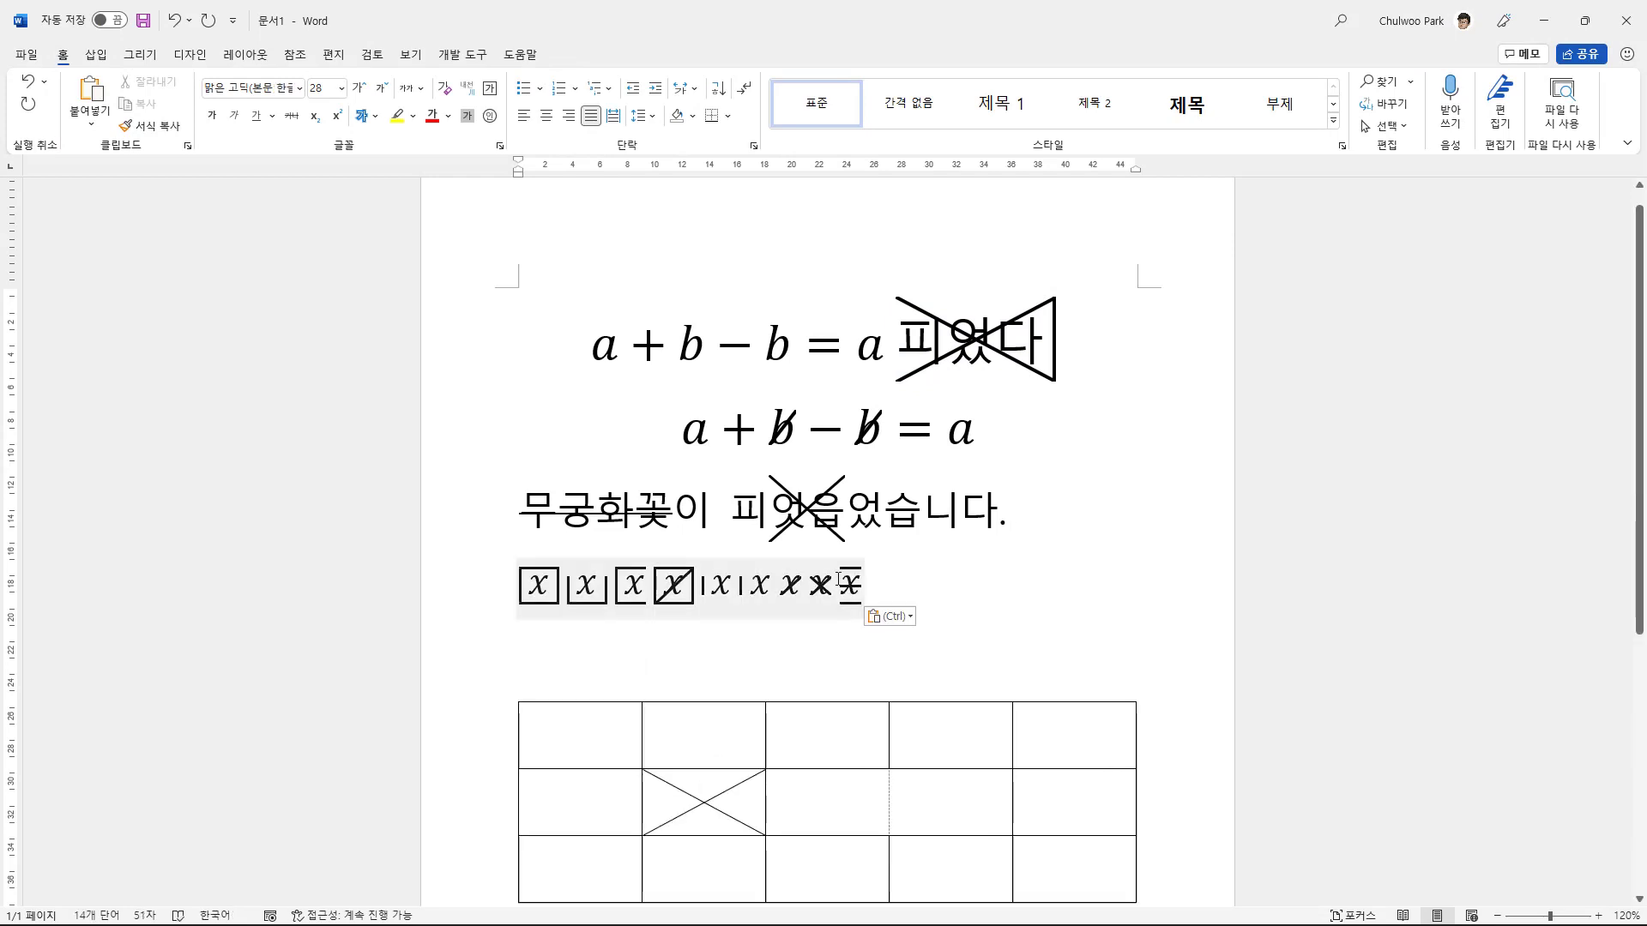
click(795, 680)
click(771, 608)
click(699, 682)
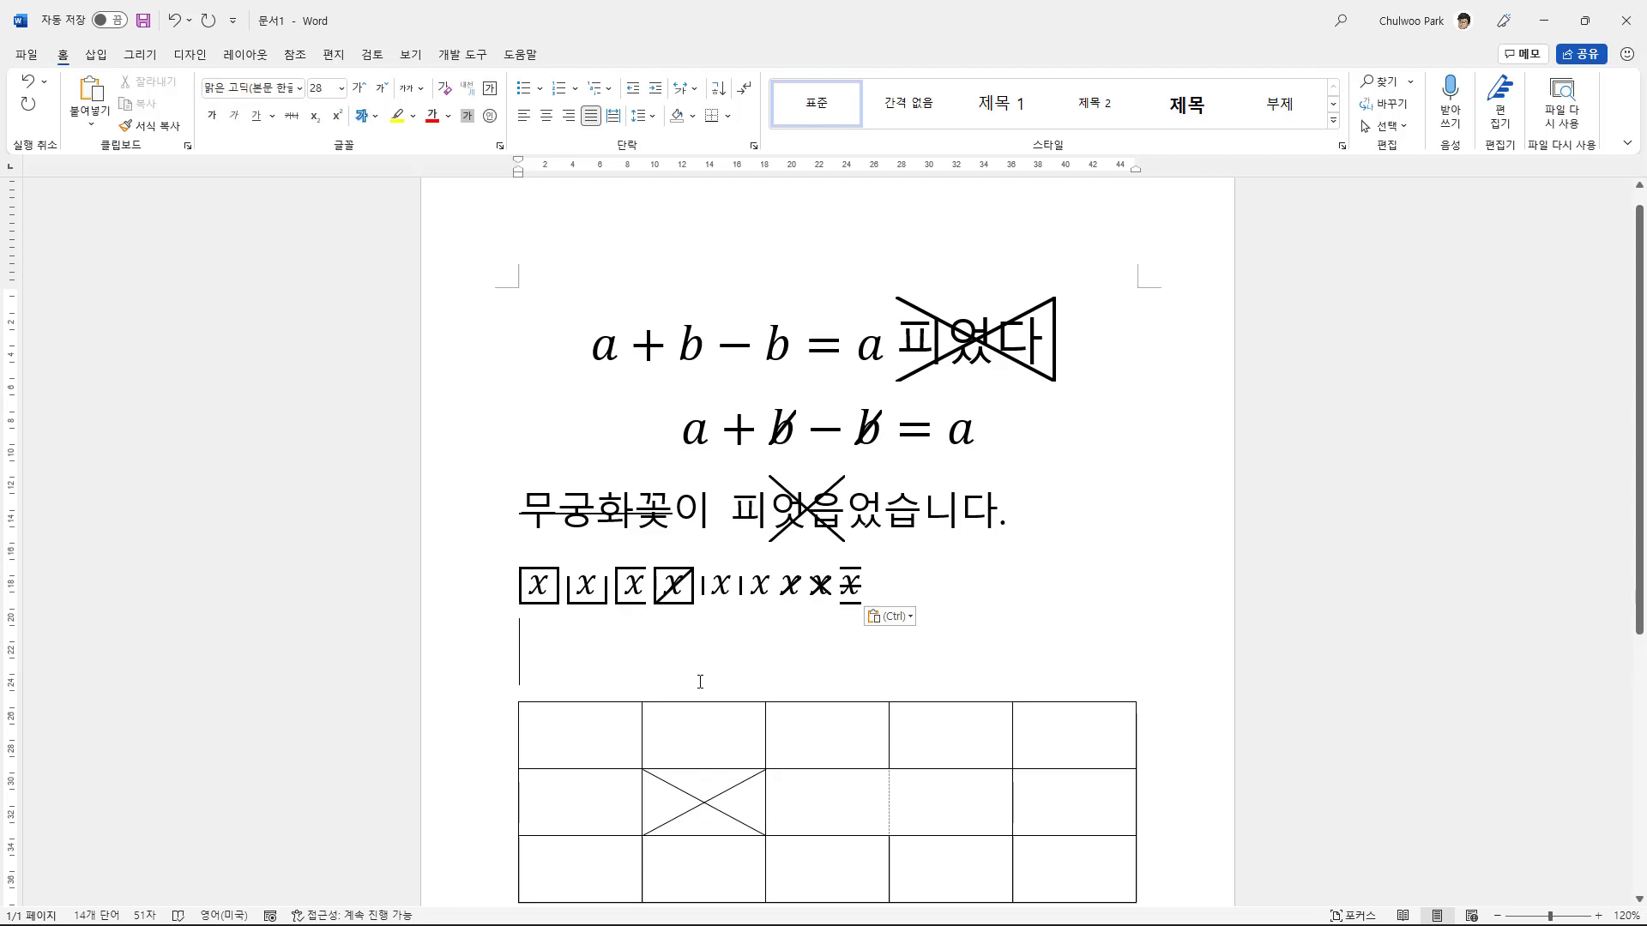
Step: Insert a new equation and build \rect(x)\rect(1&x) into two boxed x's
click(96, 55)
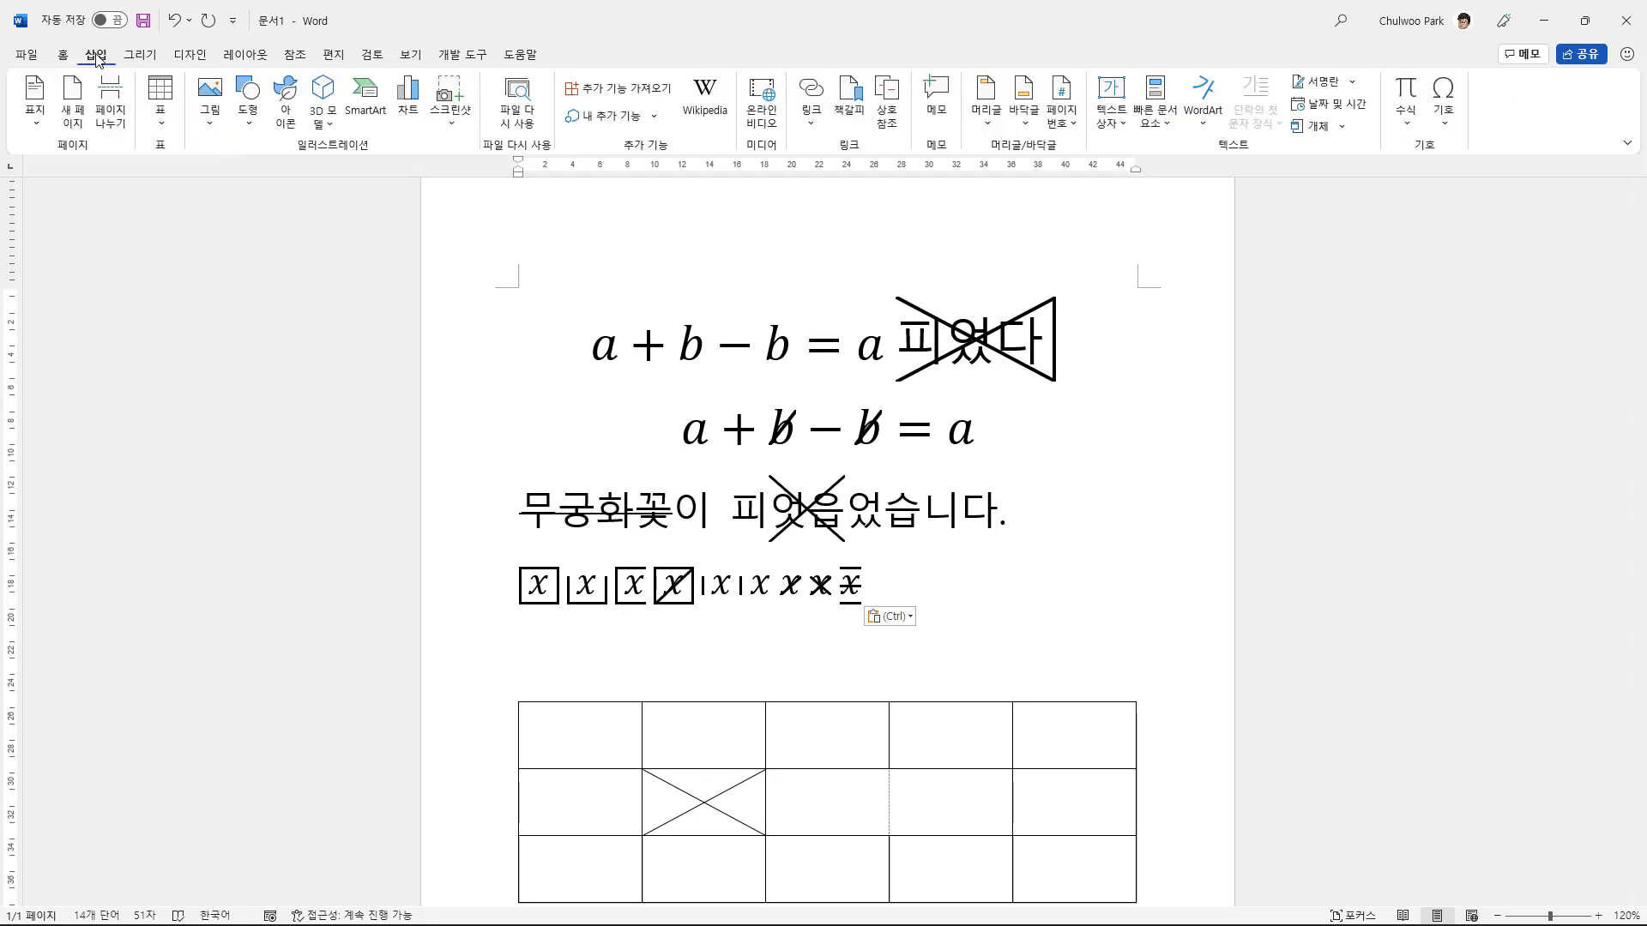
click(1404, 89)
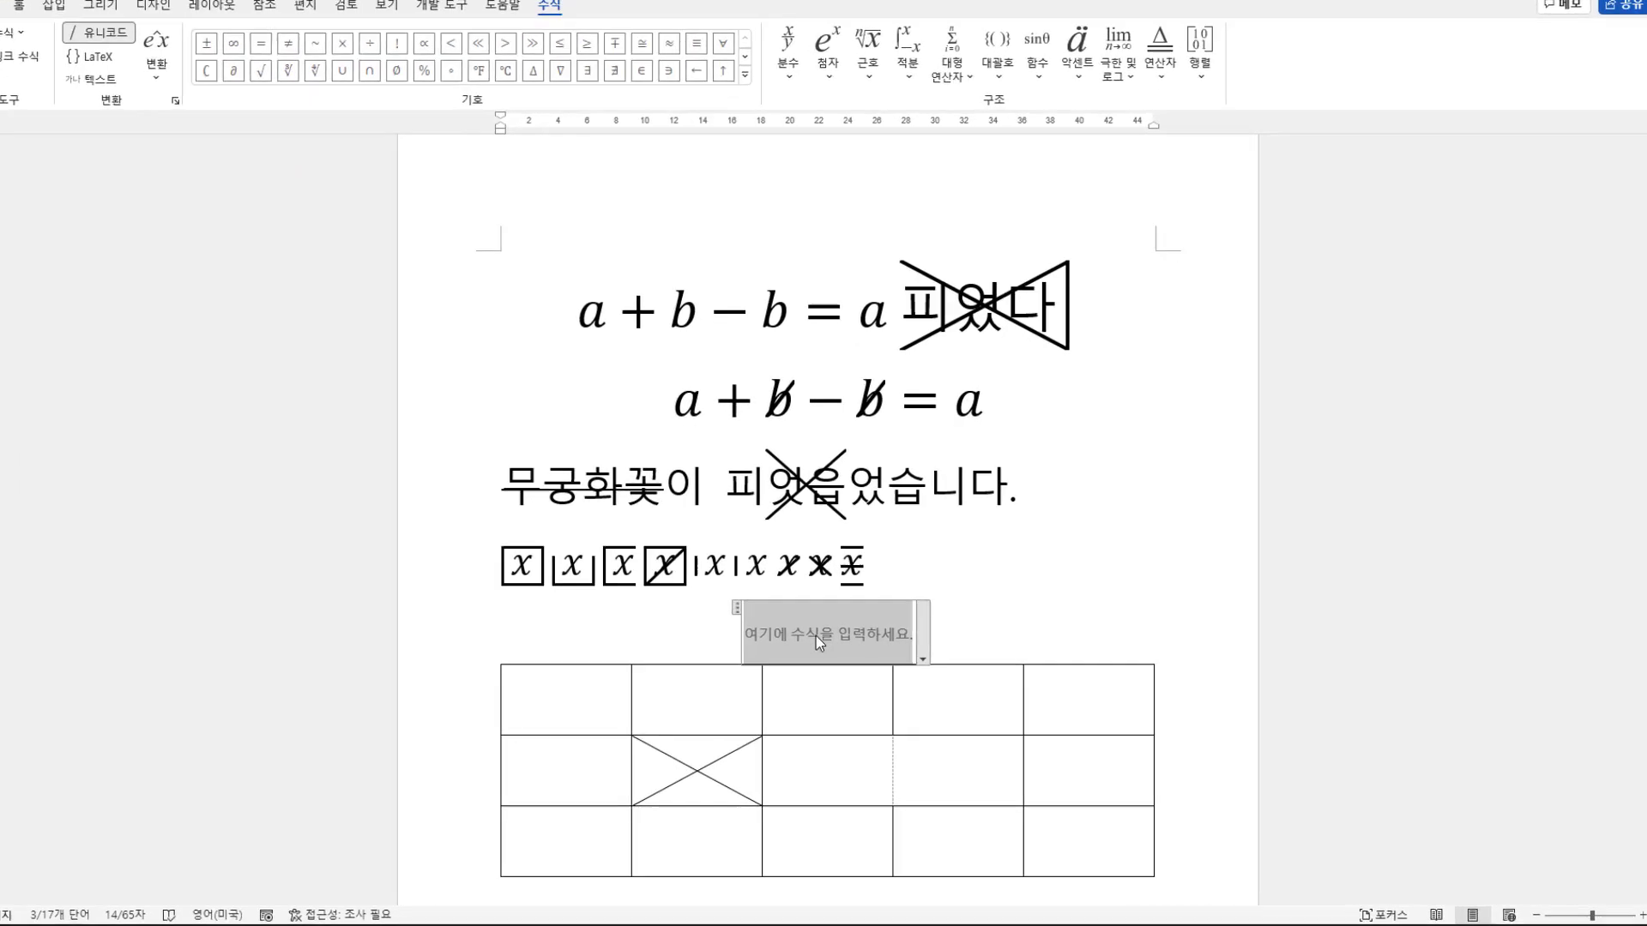
text(\ㄱㄷ츠)
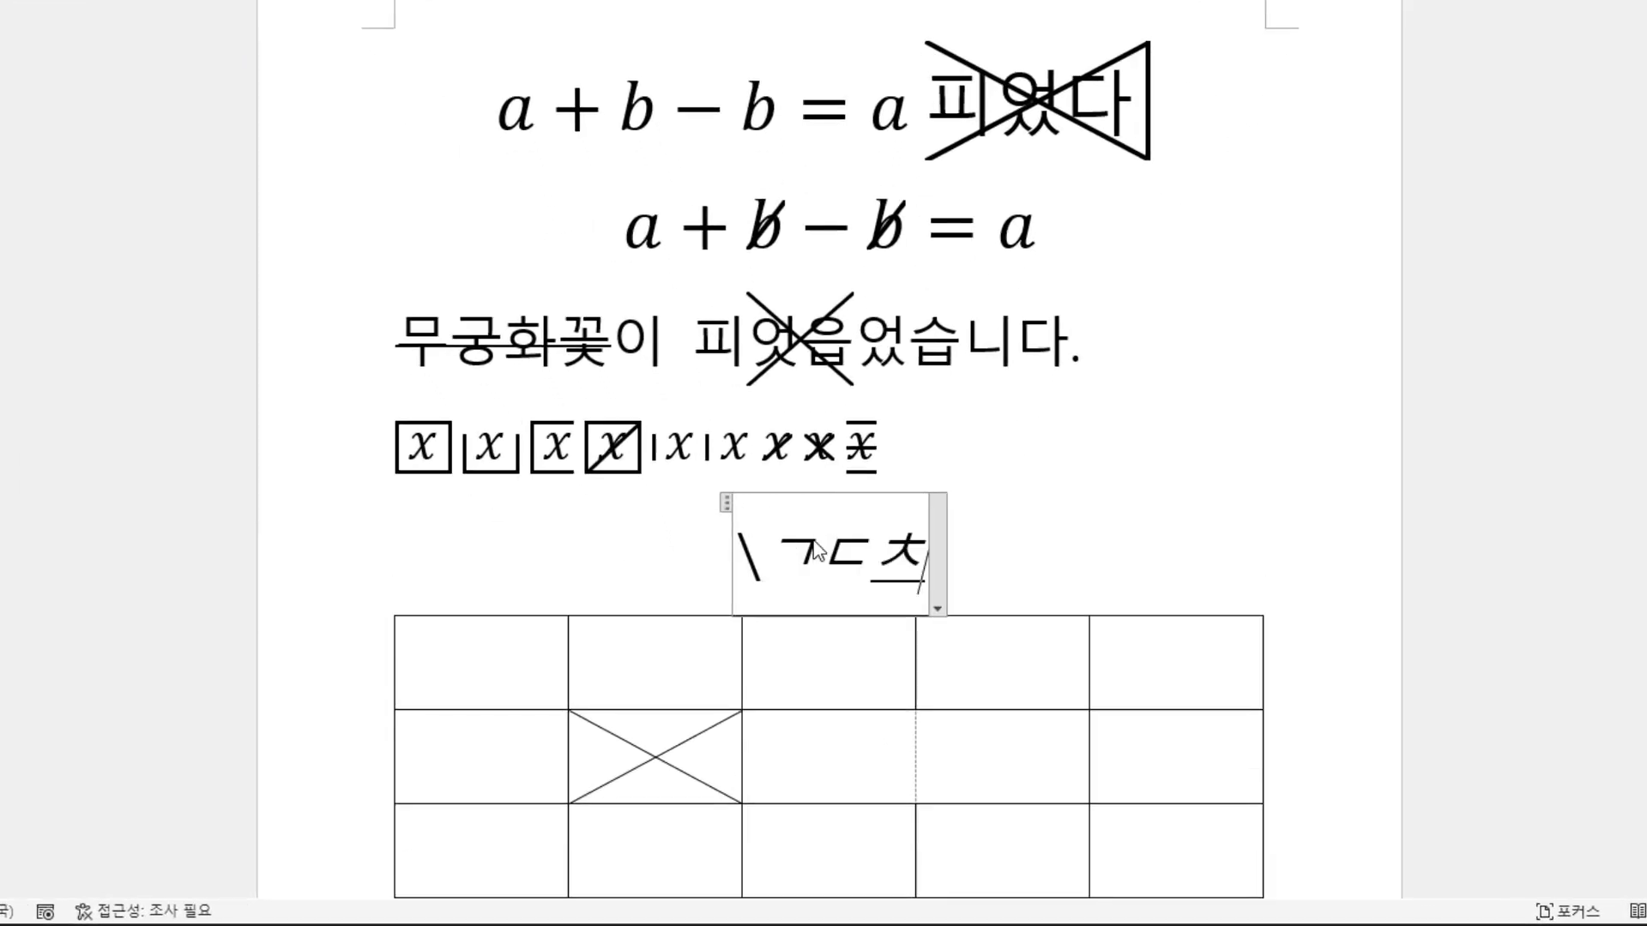
key(BackSpace)
key(BackSpace)
key(BackSpace)
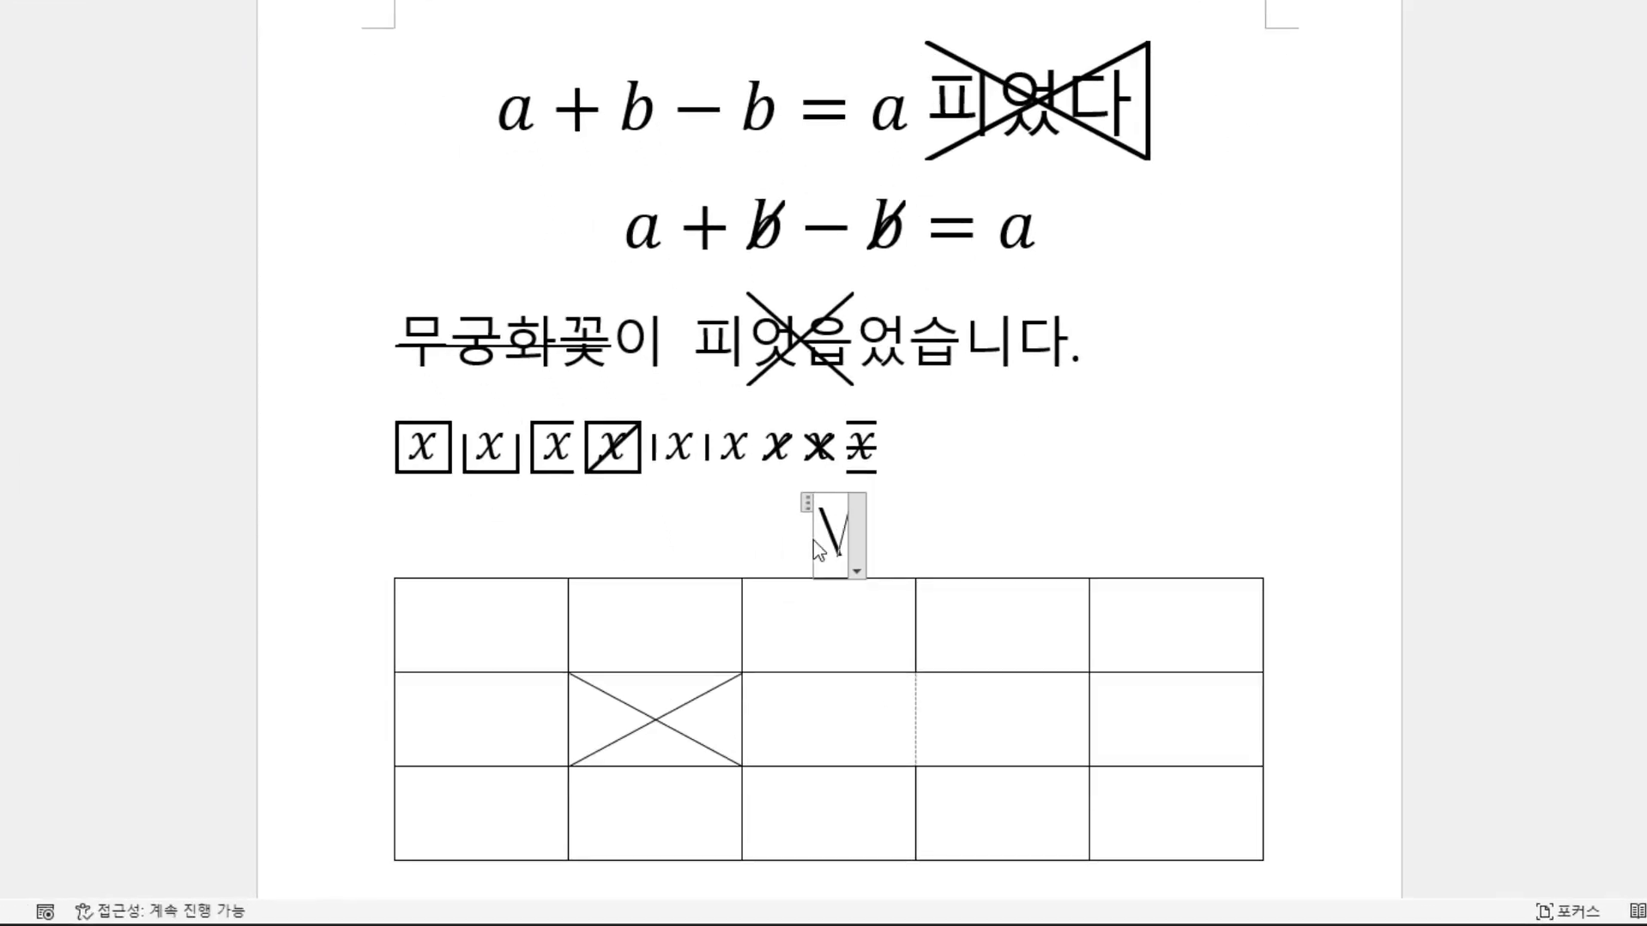
text(rect)
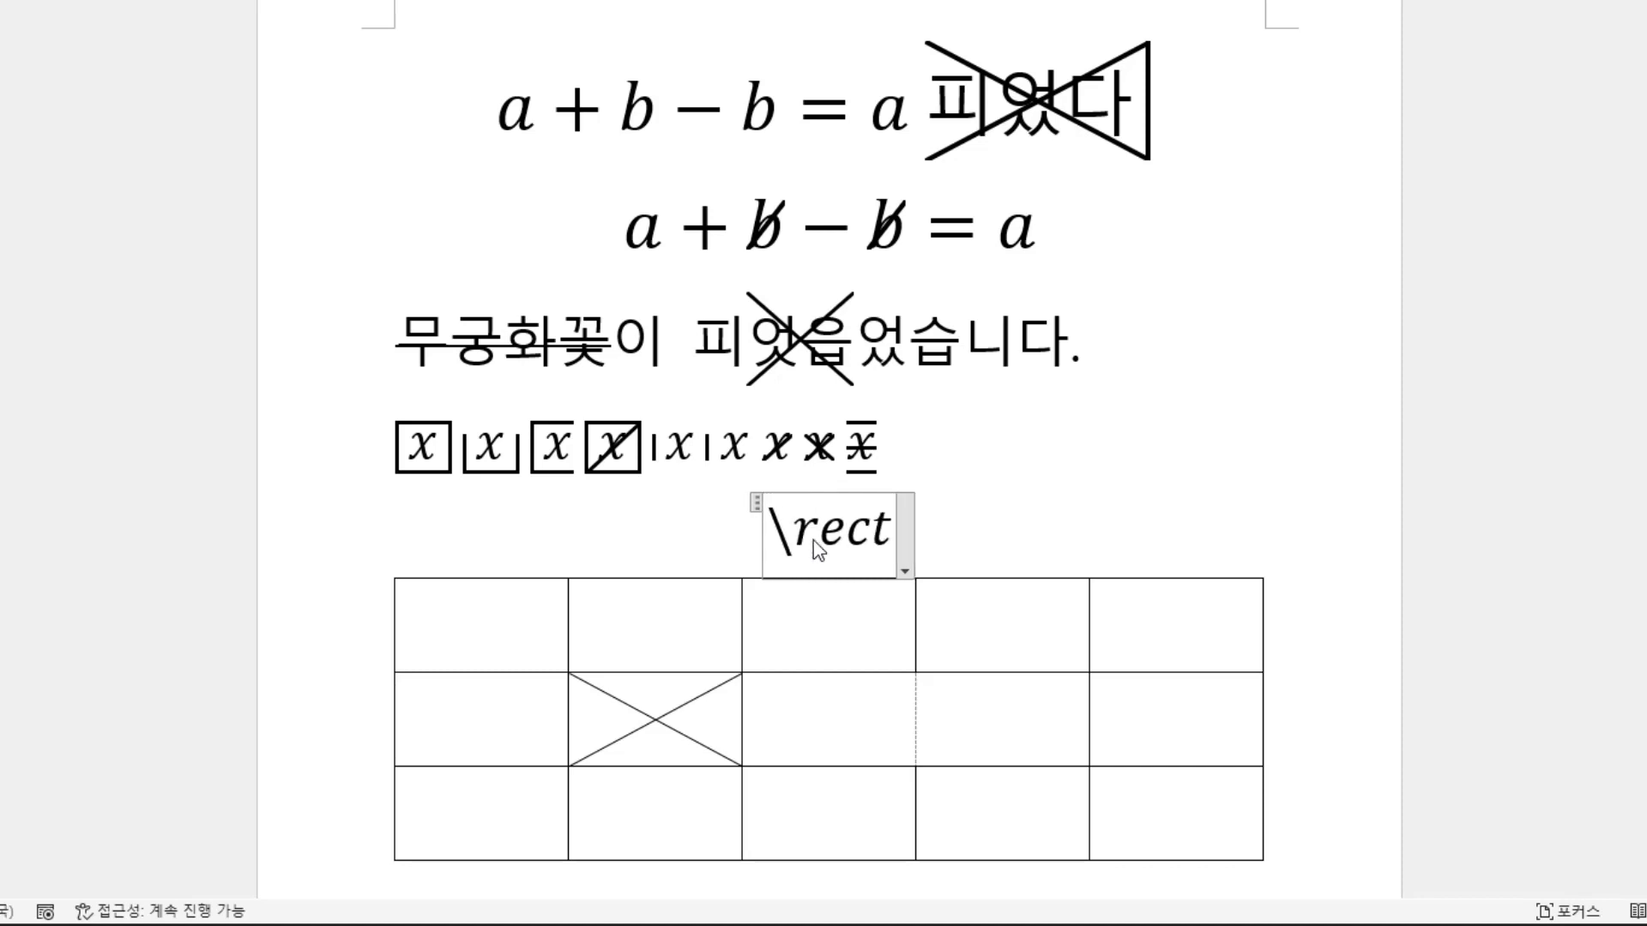
text((x))
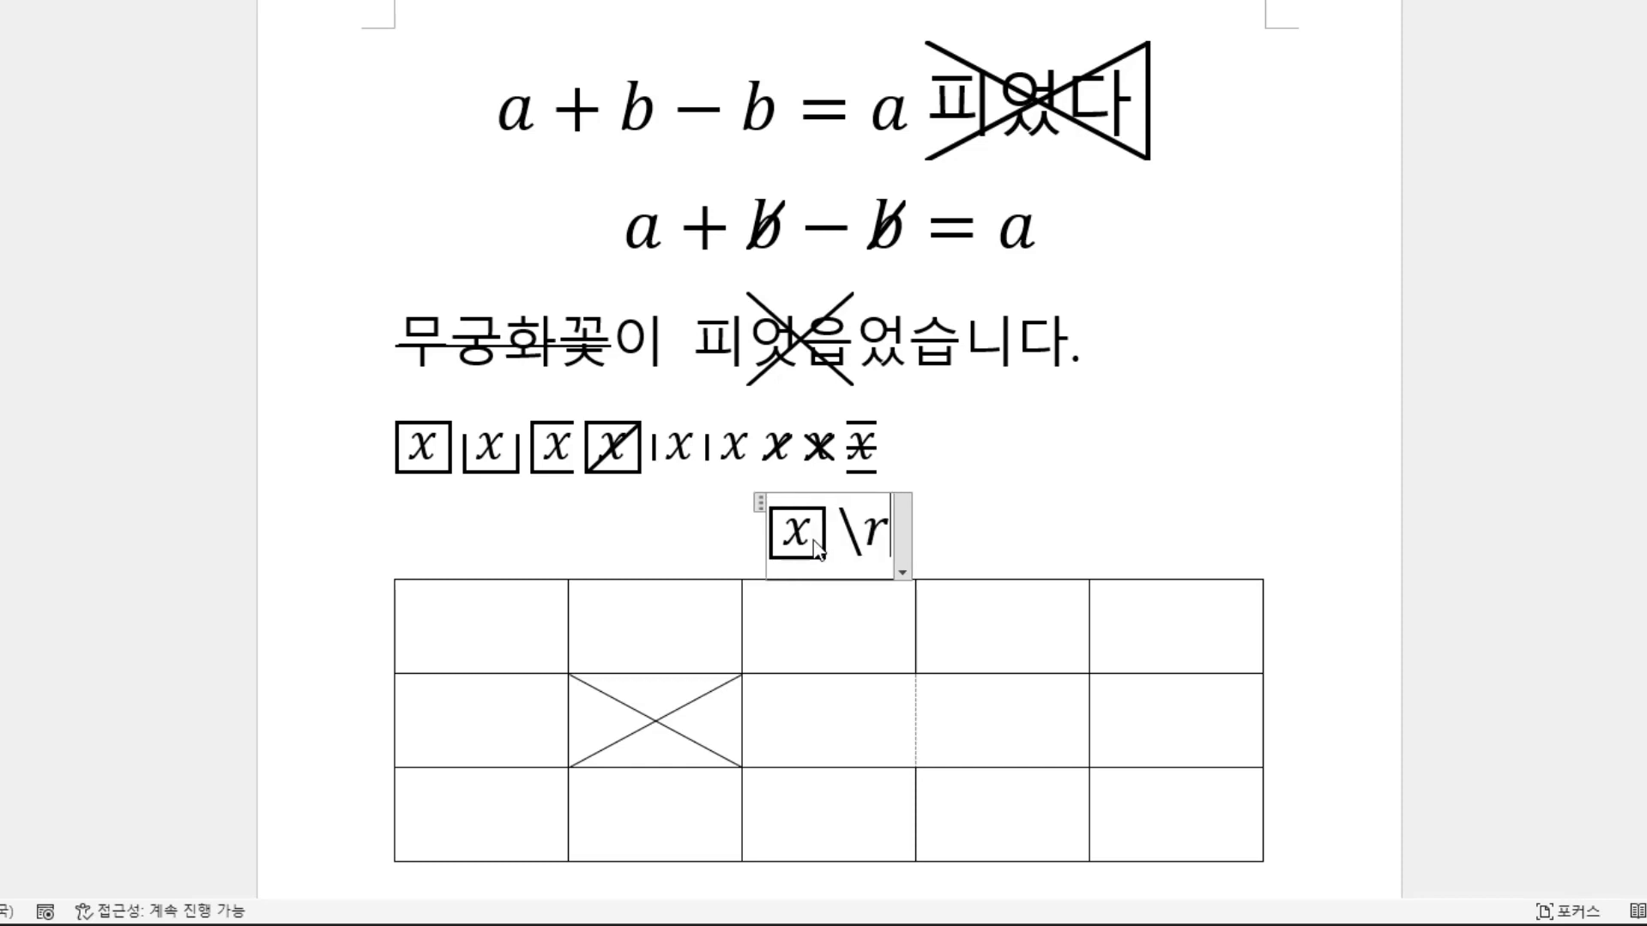
text(ect)
text(()
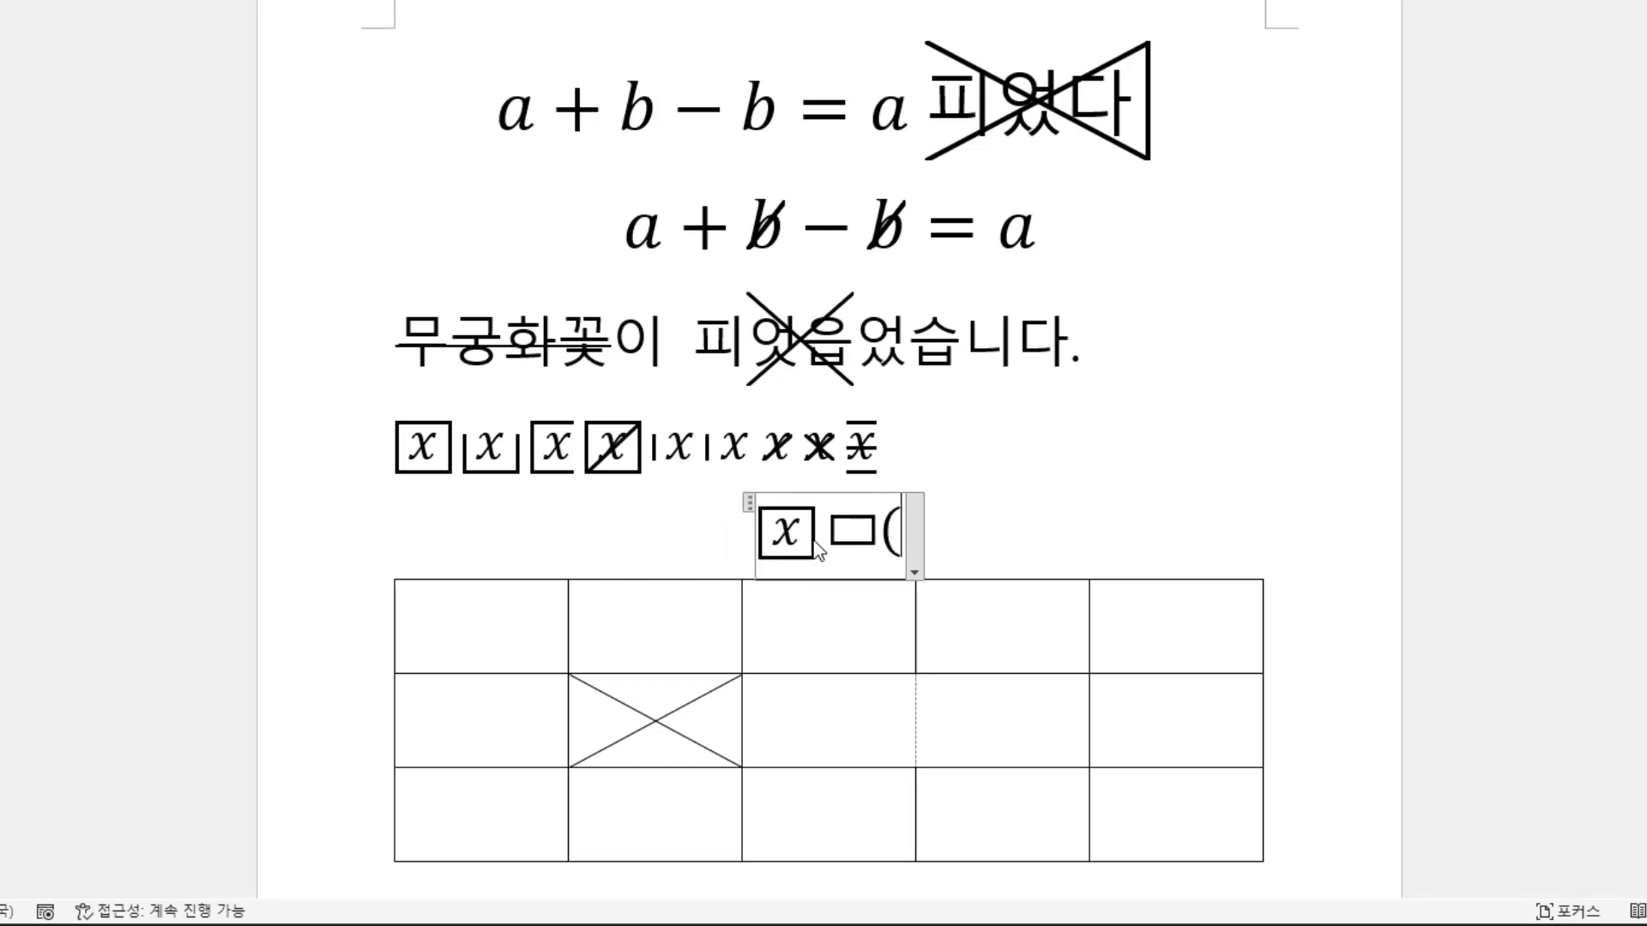
text(1&)
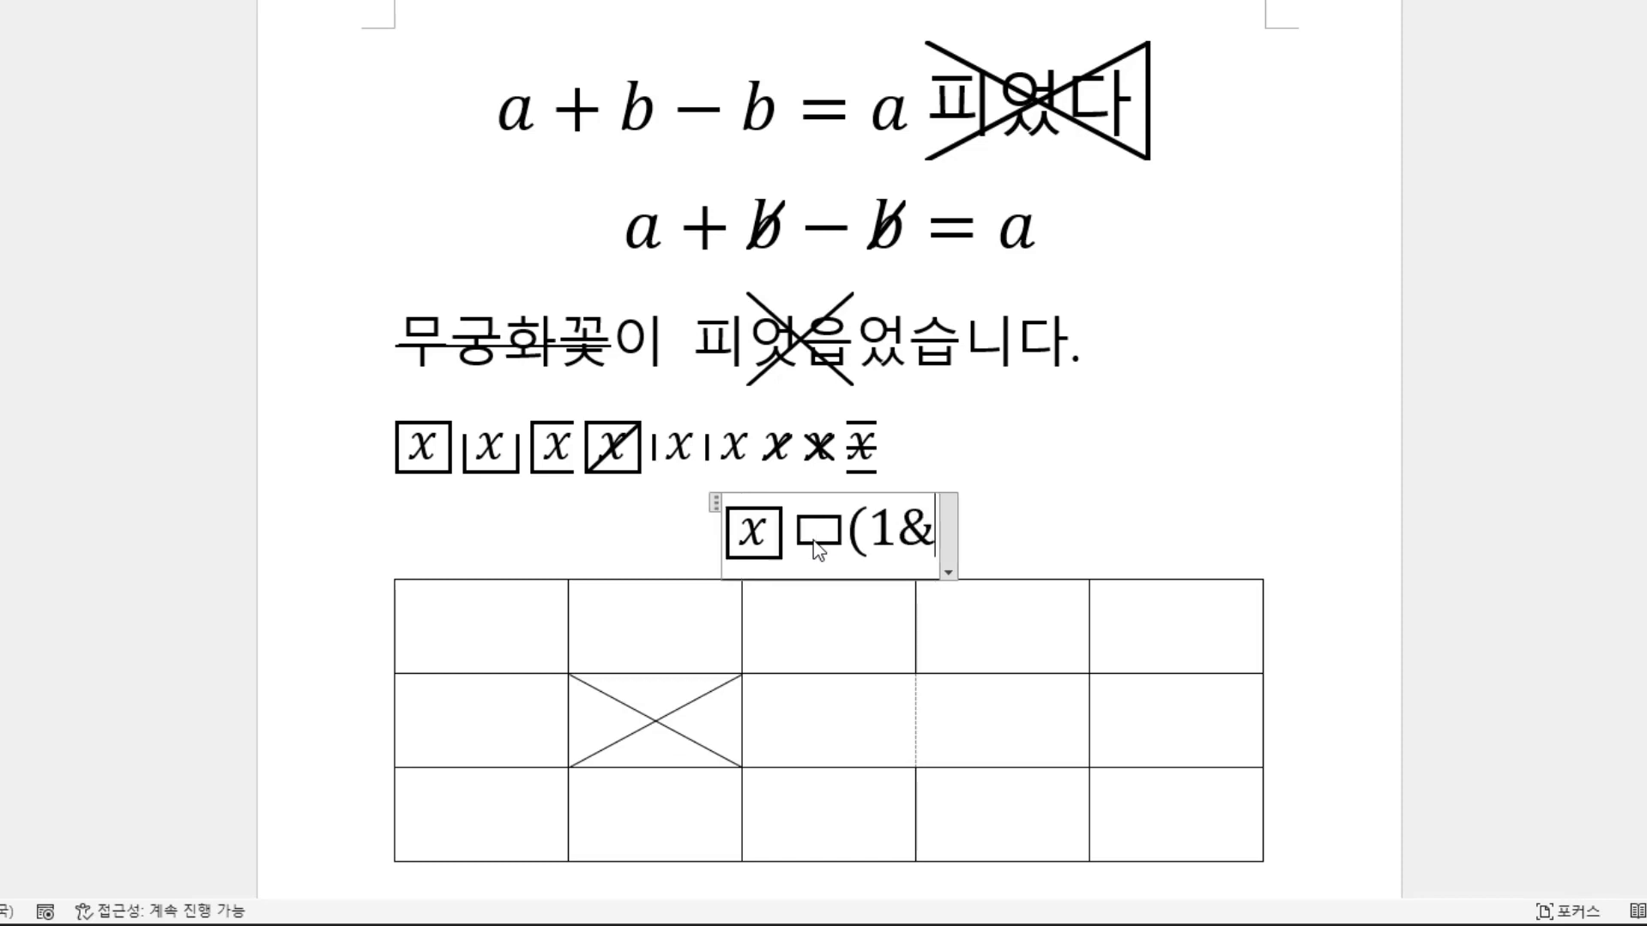
text(x)
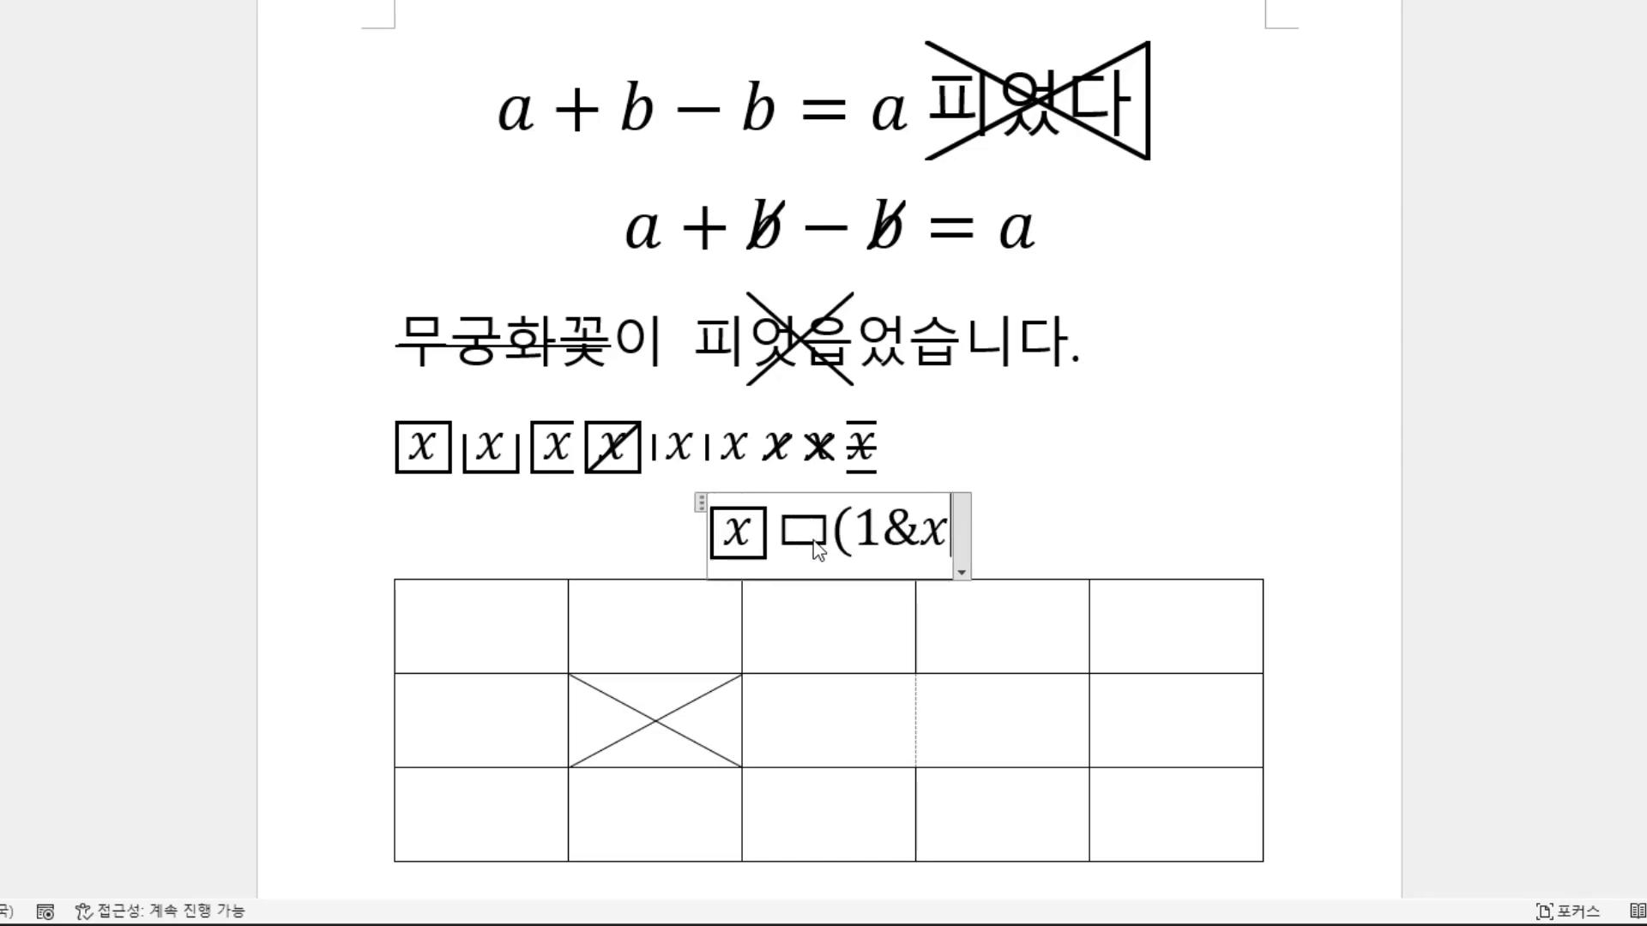
text())
key(space)
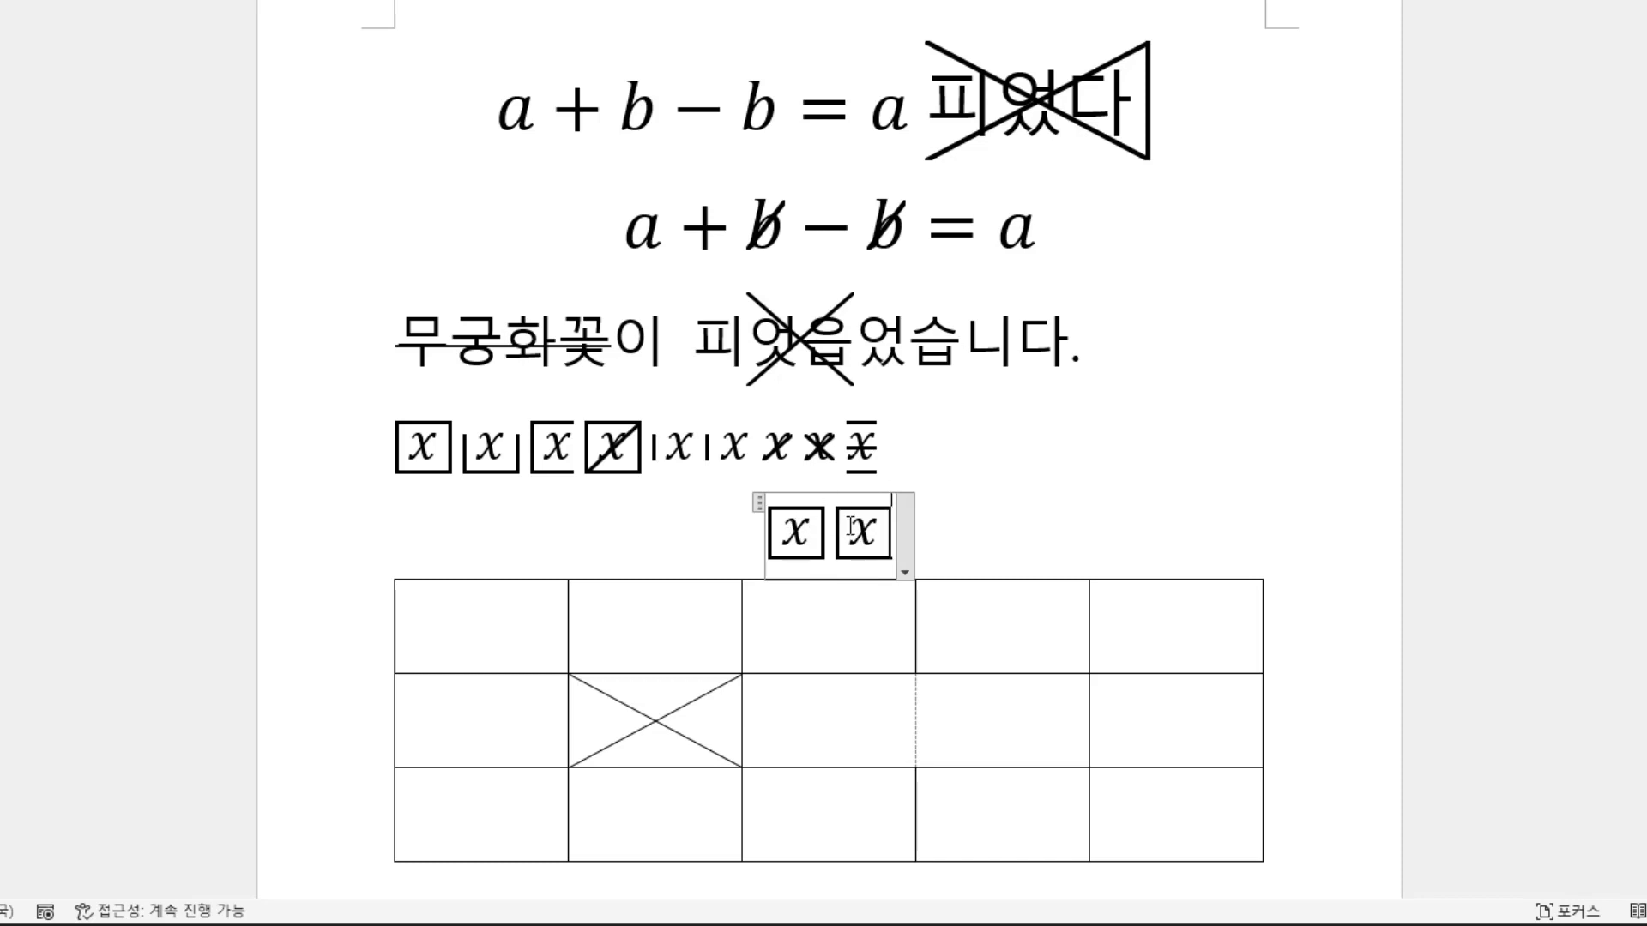
Step: Select the second boxed x in the new equation
click(460, 438)
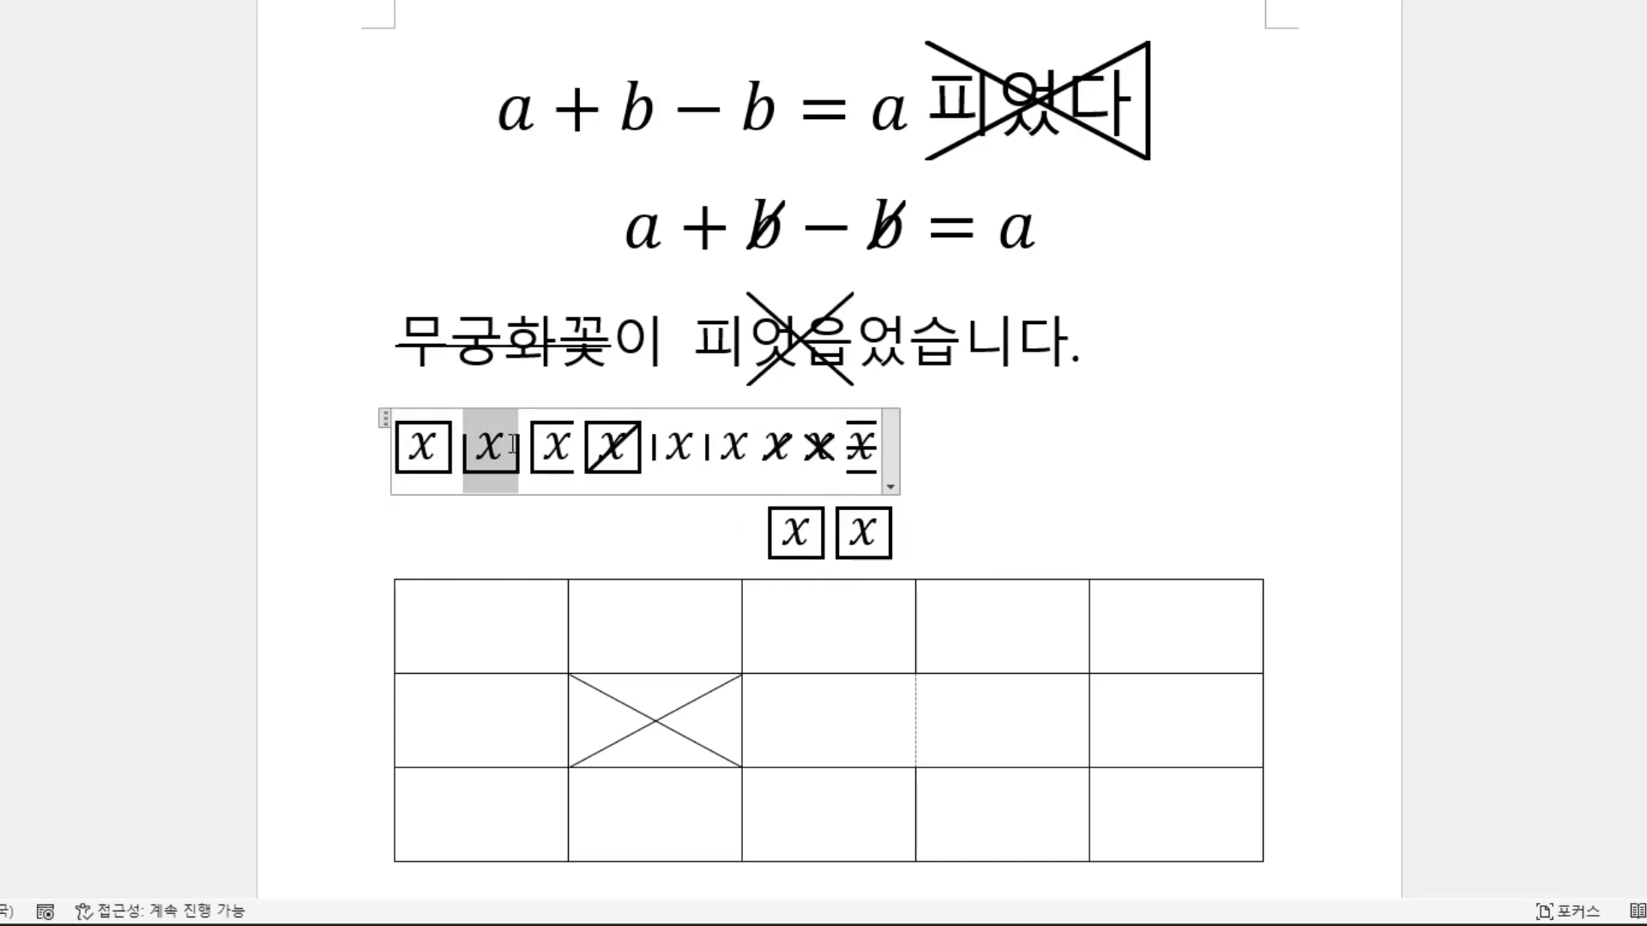
click(864, 545)
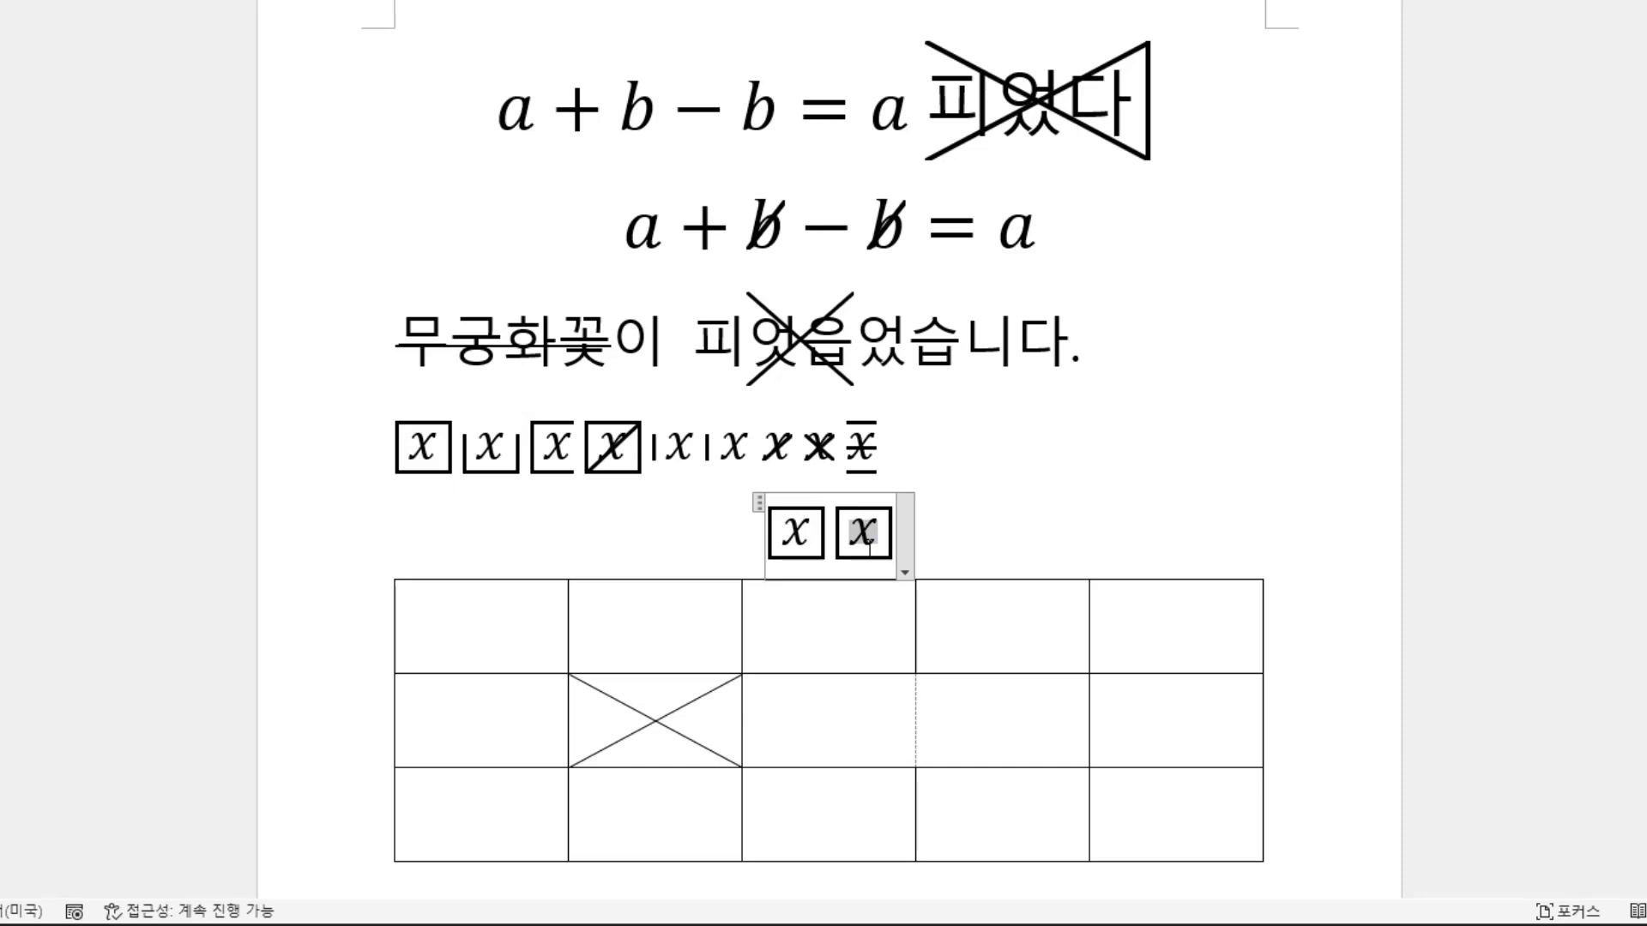
click(952, 526)
click(862, 541)
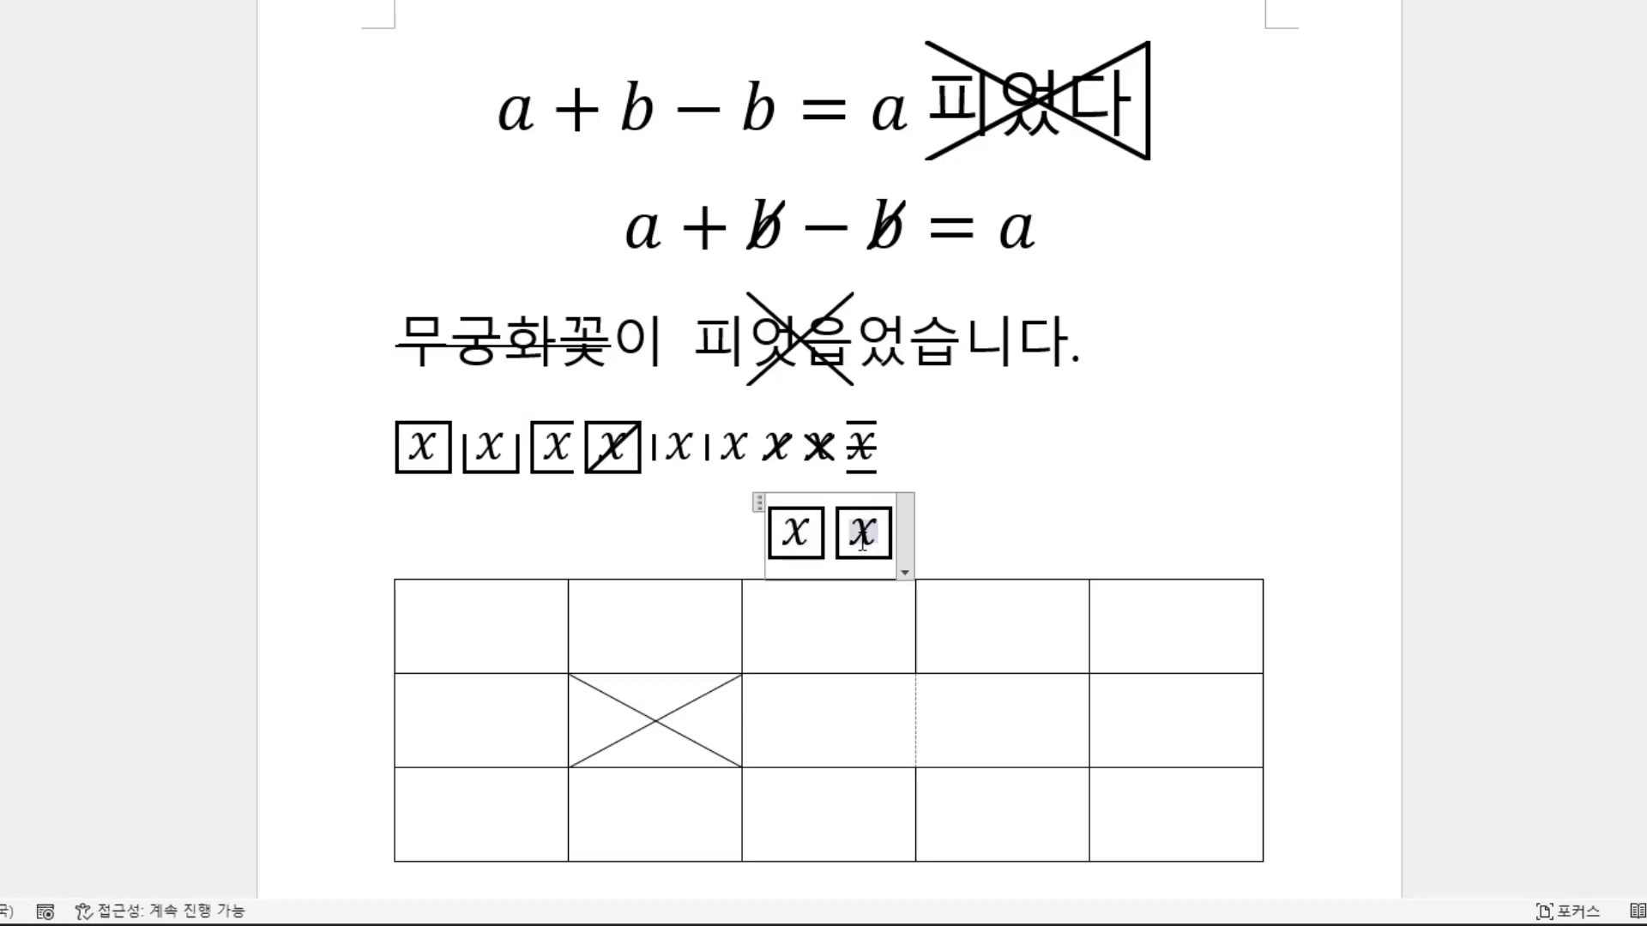
Step: Hide the second boxed x's top border using 테두리 속성 > 위쪽 가장자리 숨기기
right_click(863, 541)
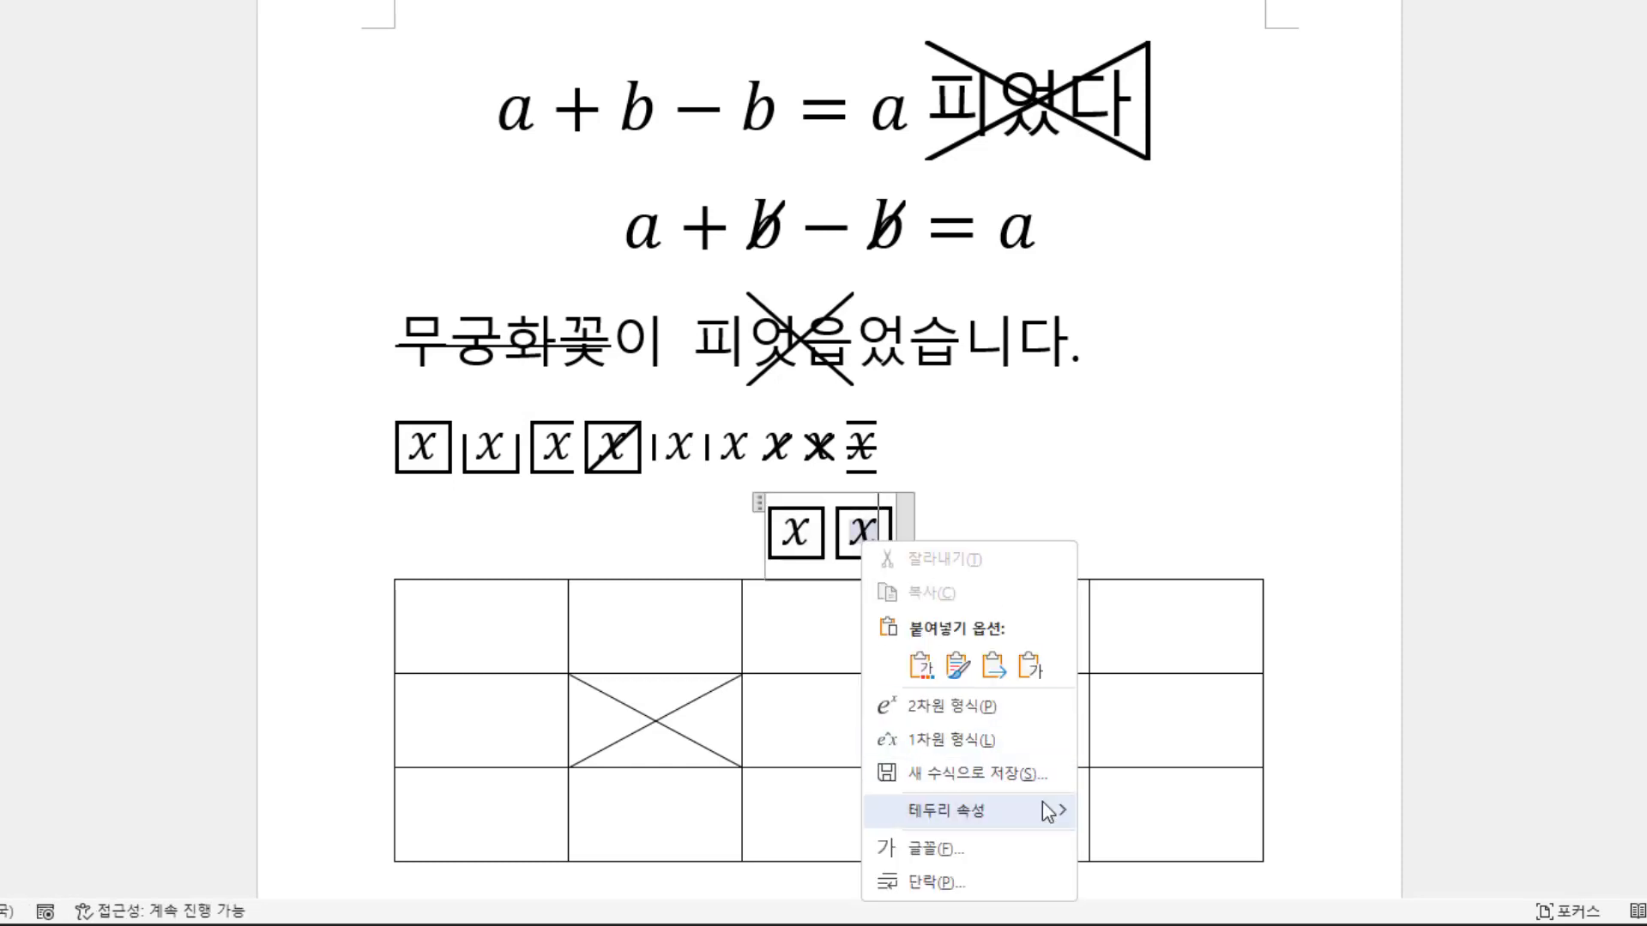
mouse_move(965, 810)
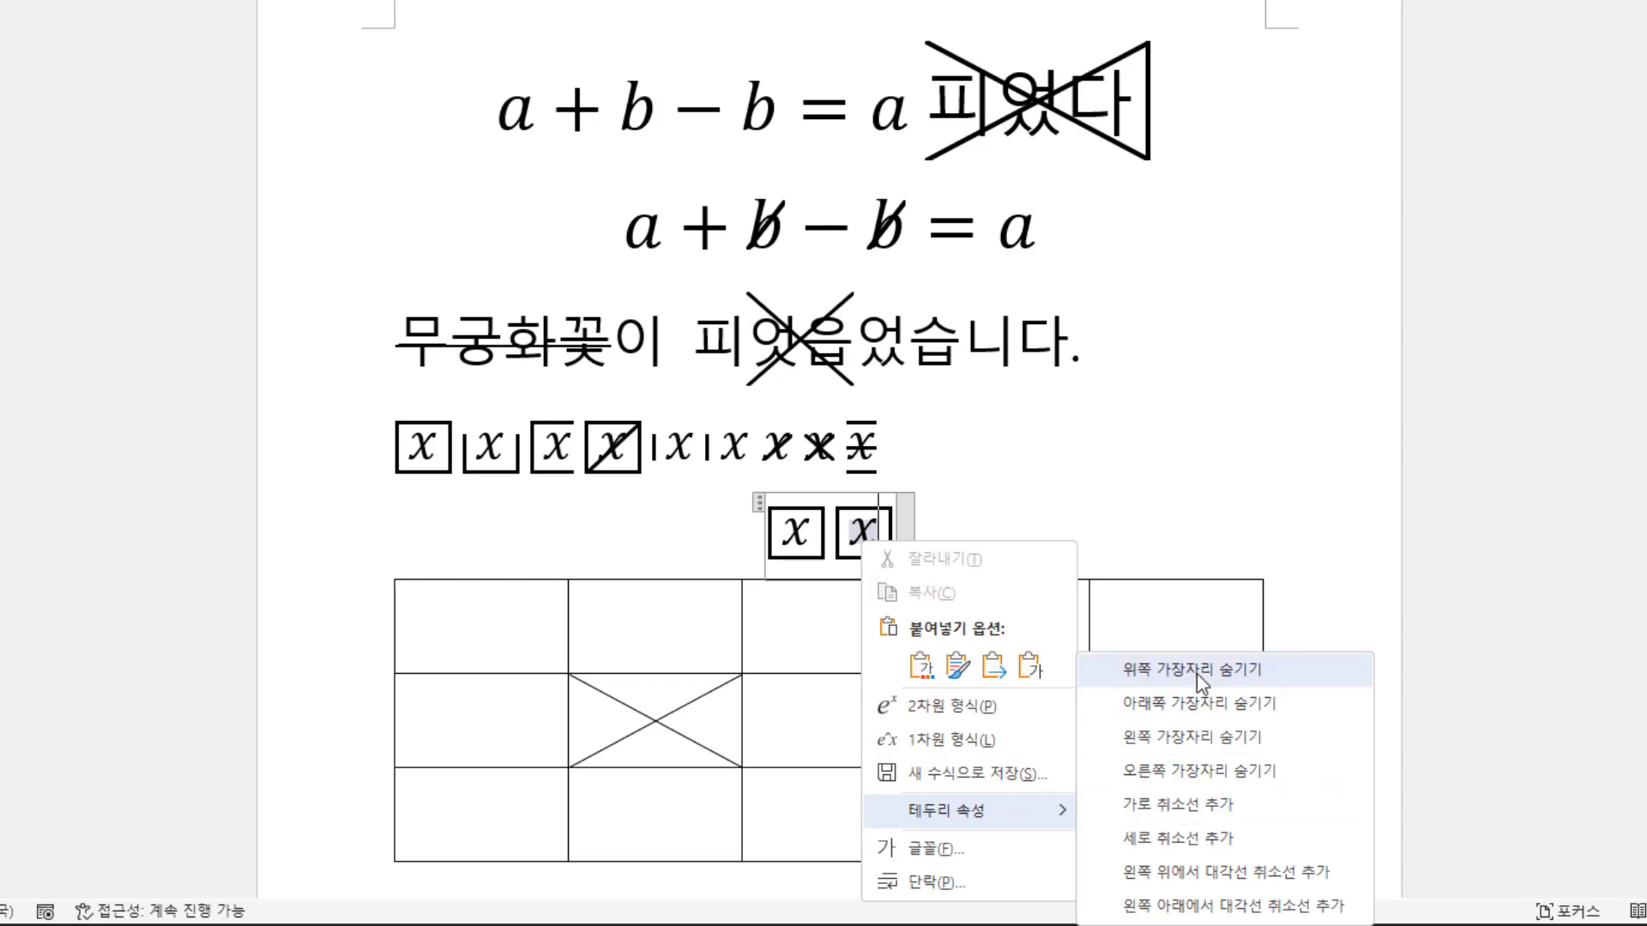
click(1197, 672)
click(709, 526)
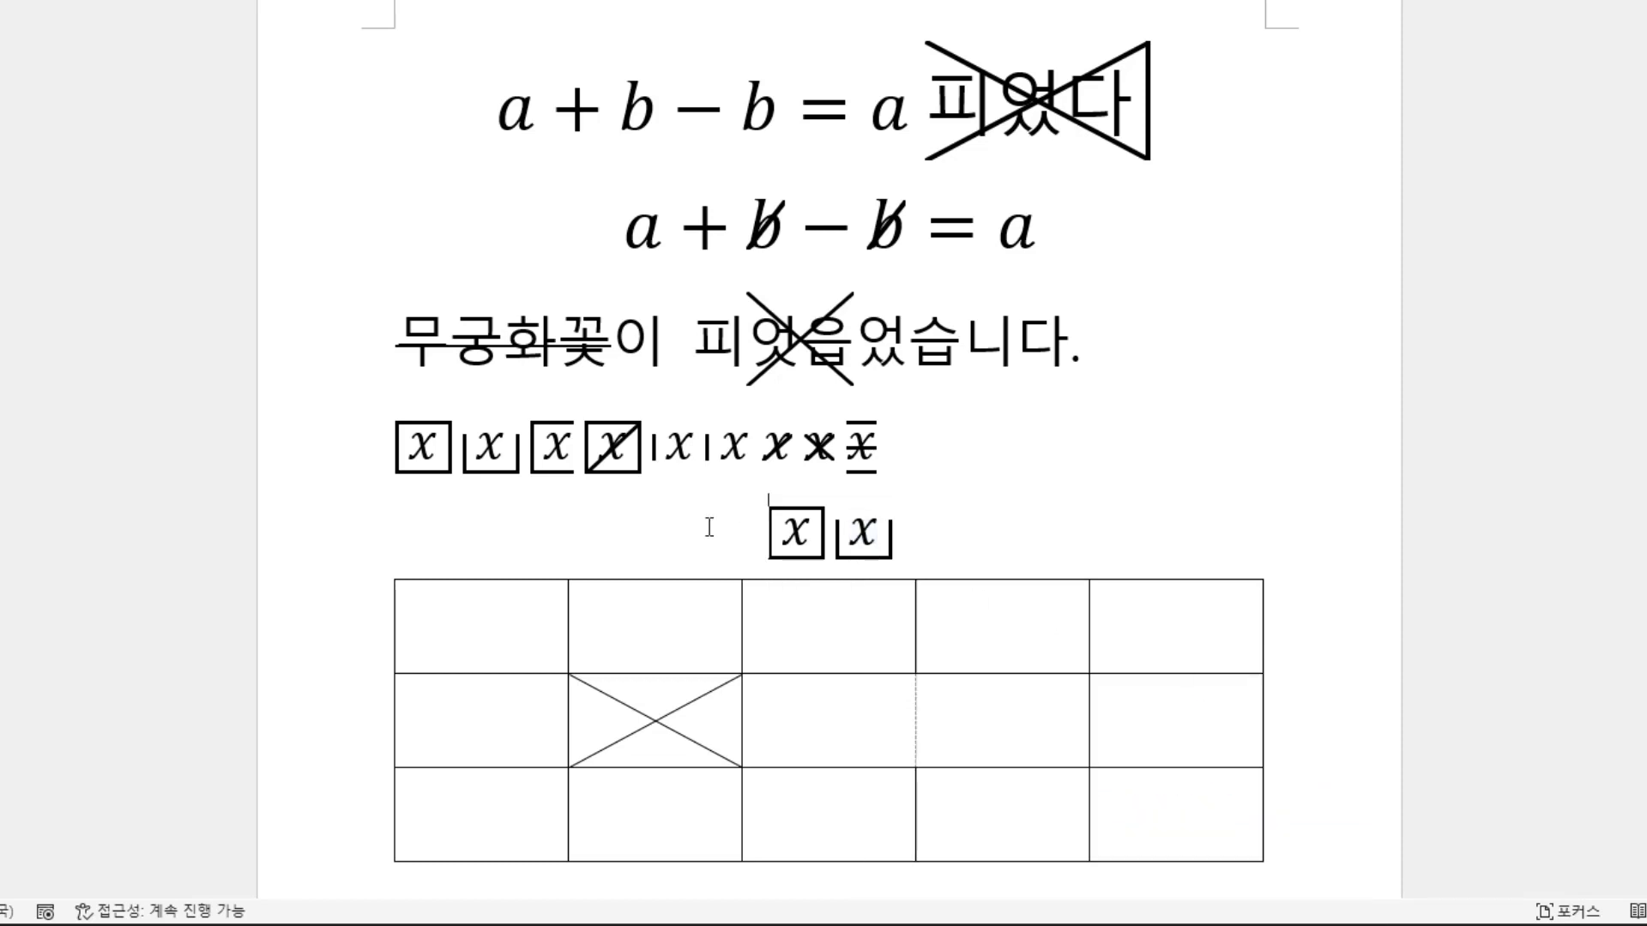
Step: Recheck that x's border options, then select the second bordered x in the upper row
double_click(862, 530)
right_click(868, 528)
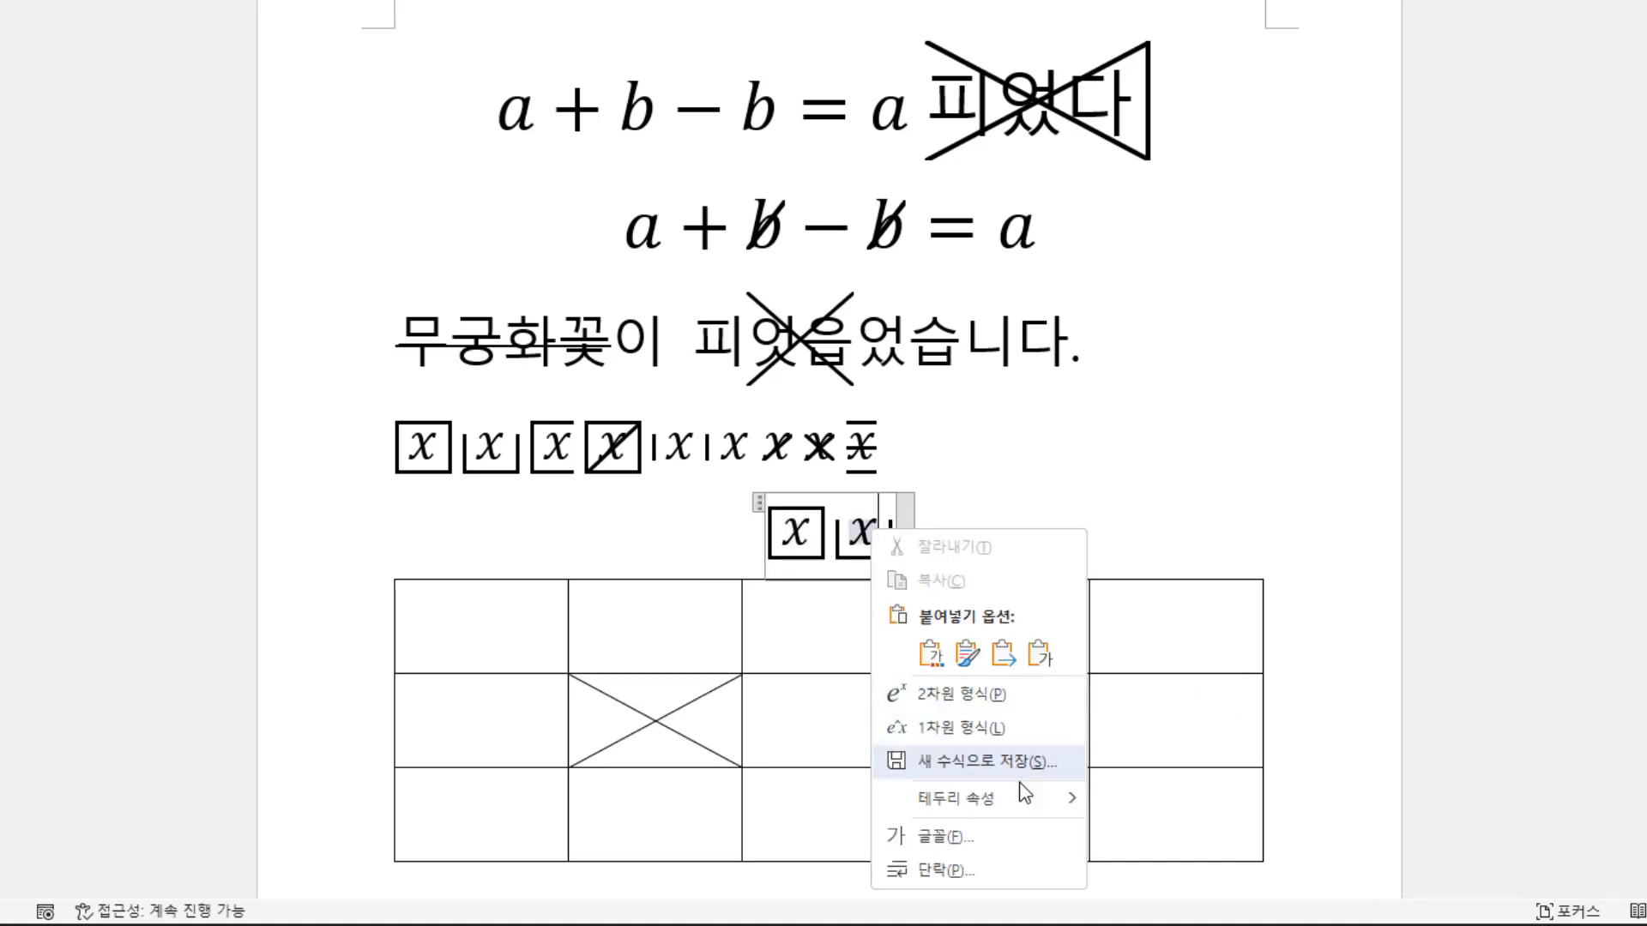
click(909, 428)
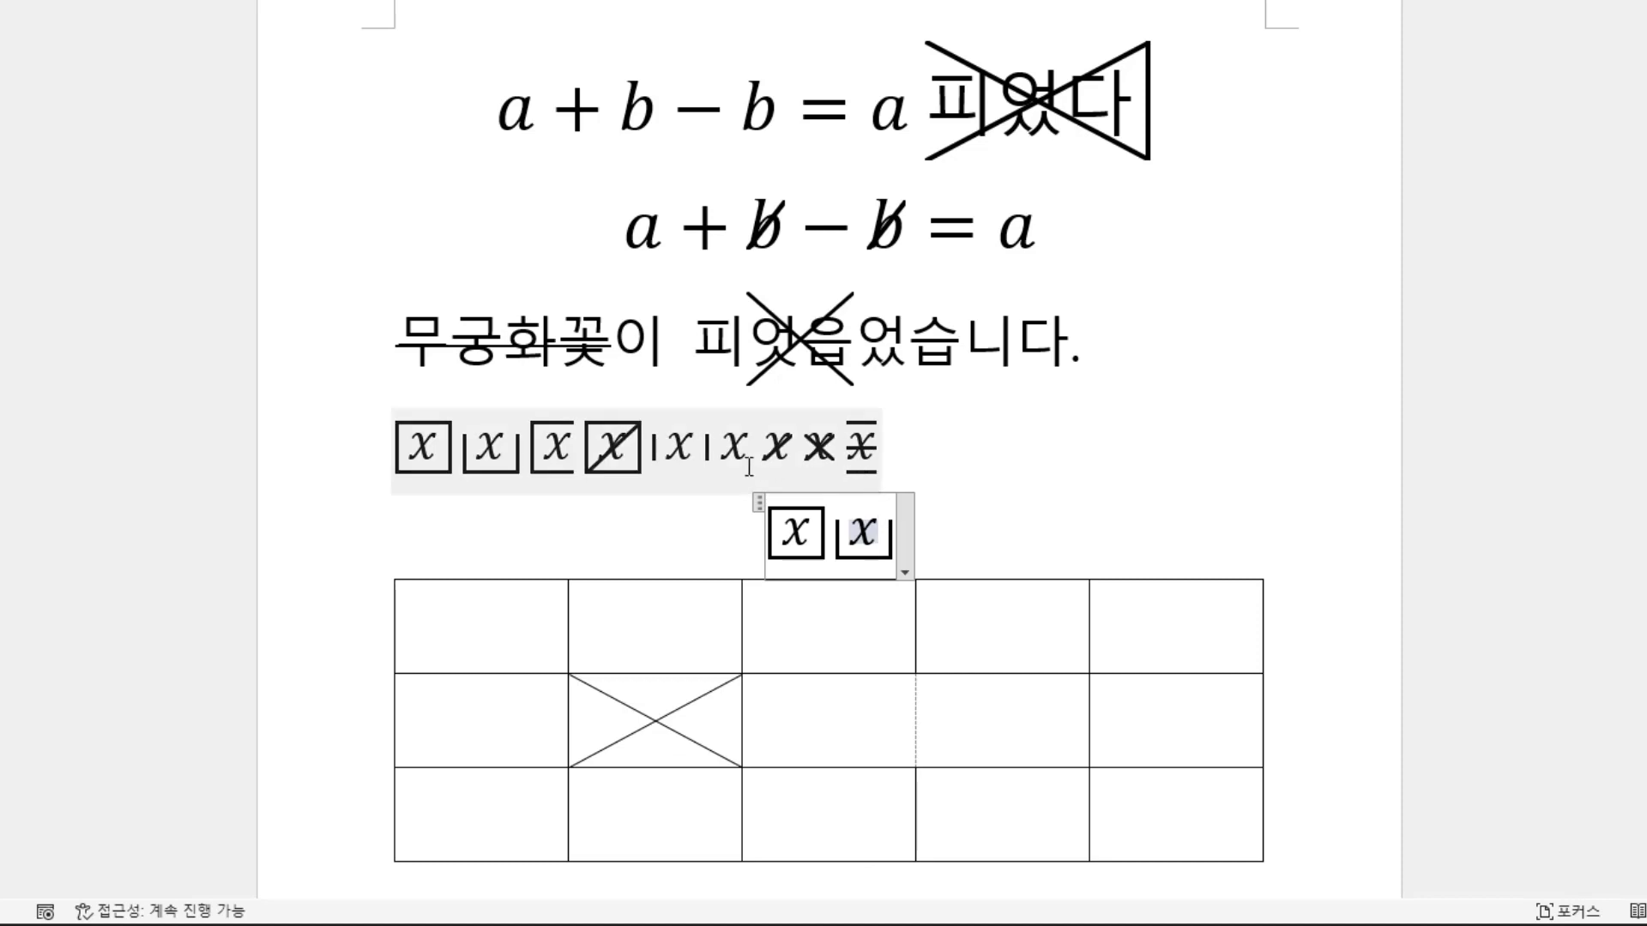
click(653, 494)
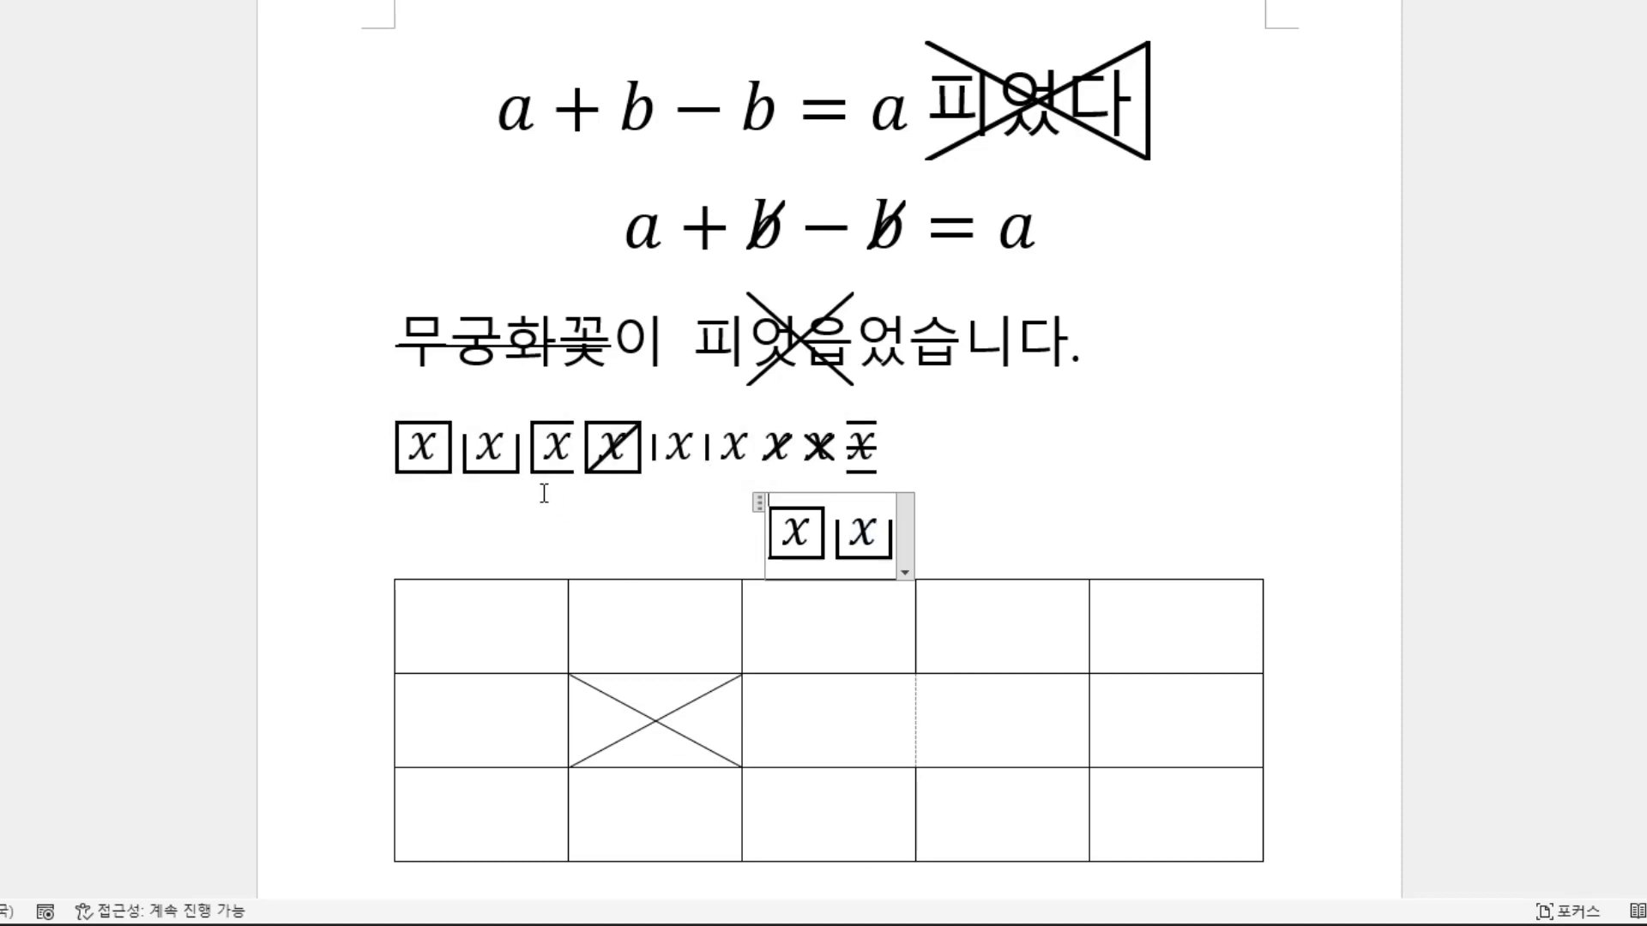
double_click(501, 450)
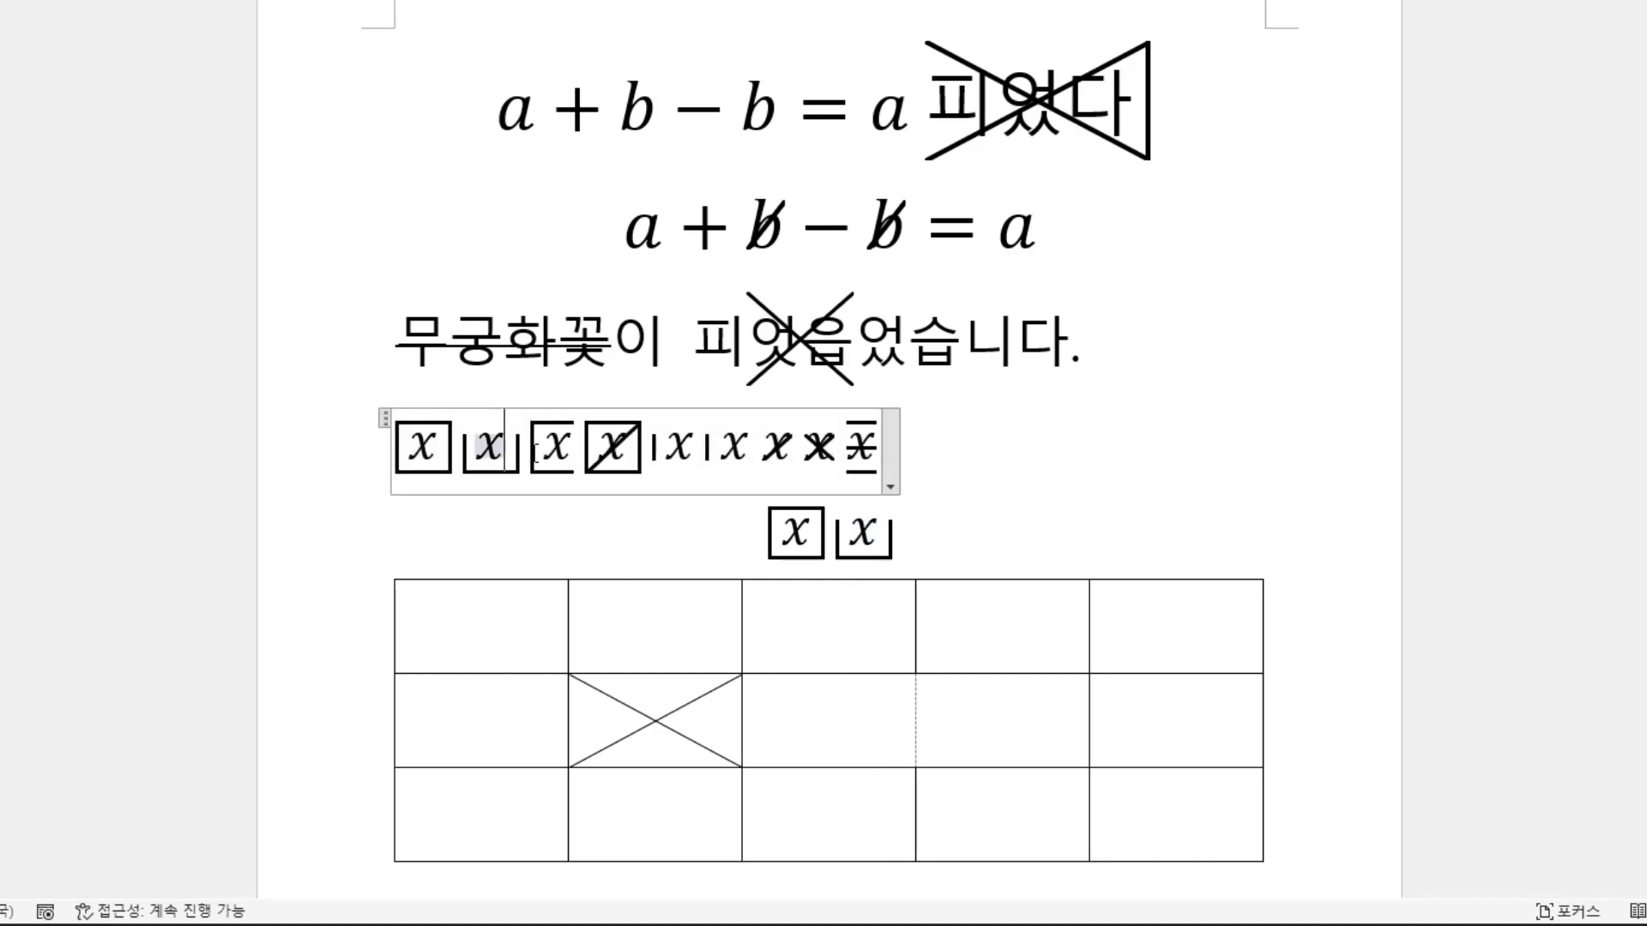
Step: Type placeholder abc inside the second bordered element and delete its original x
click(503, 463)
click(504, 478)
text(abc)
key(Left)
key(Left)
key(Left)
key(Left)
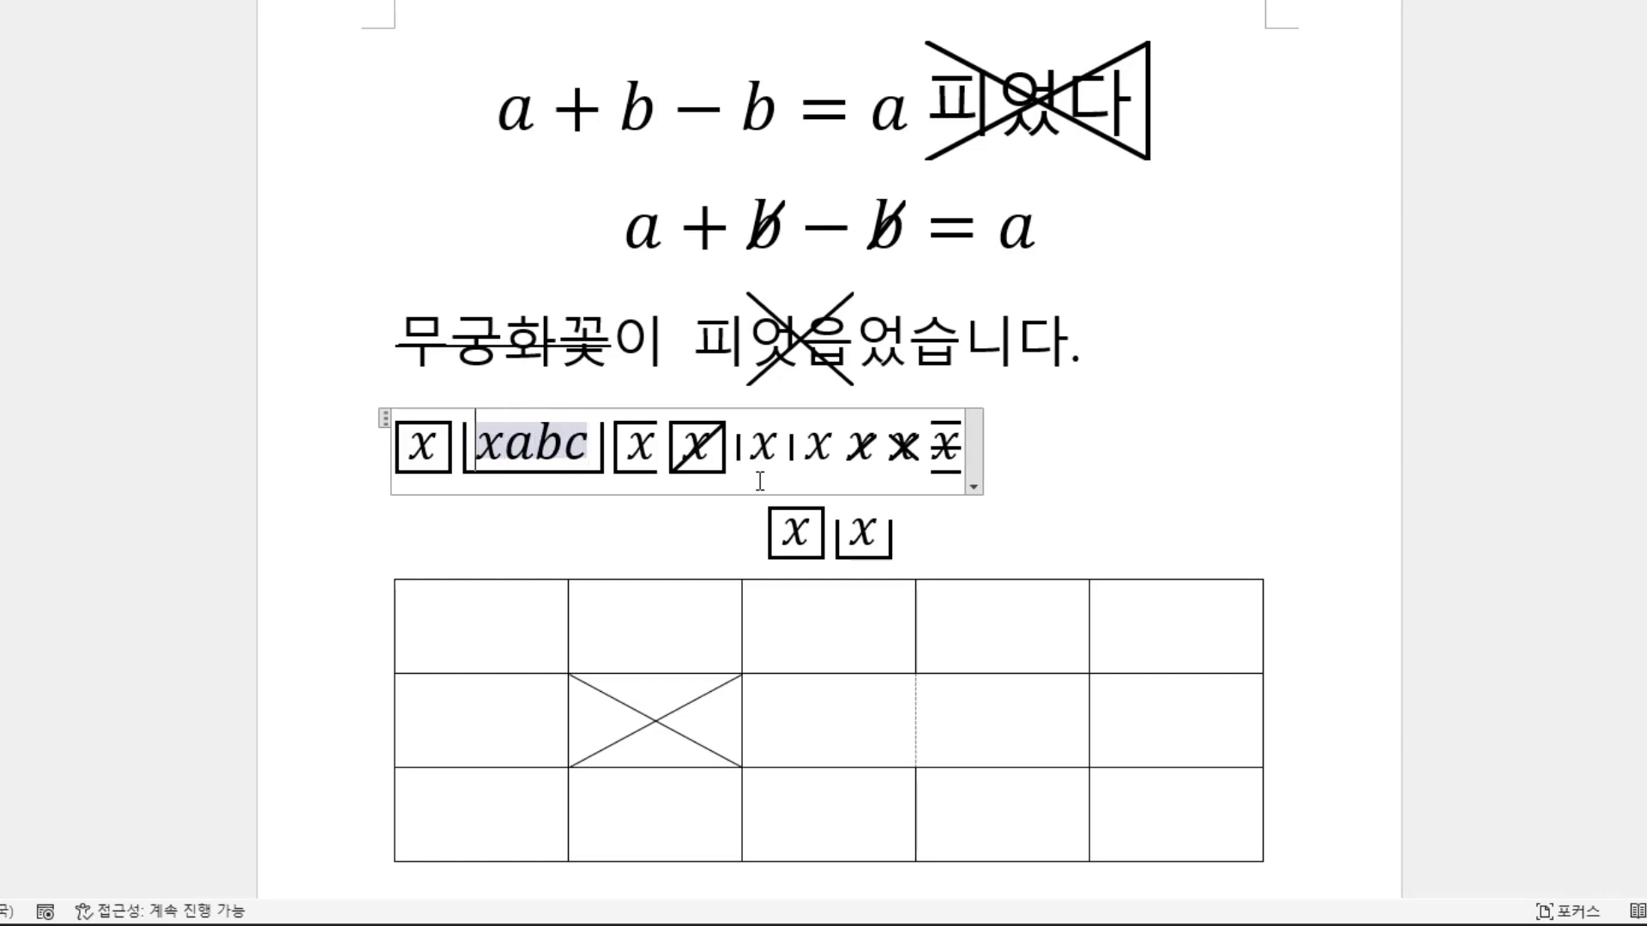
key(Delete)
key(Right)
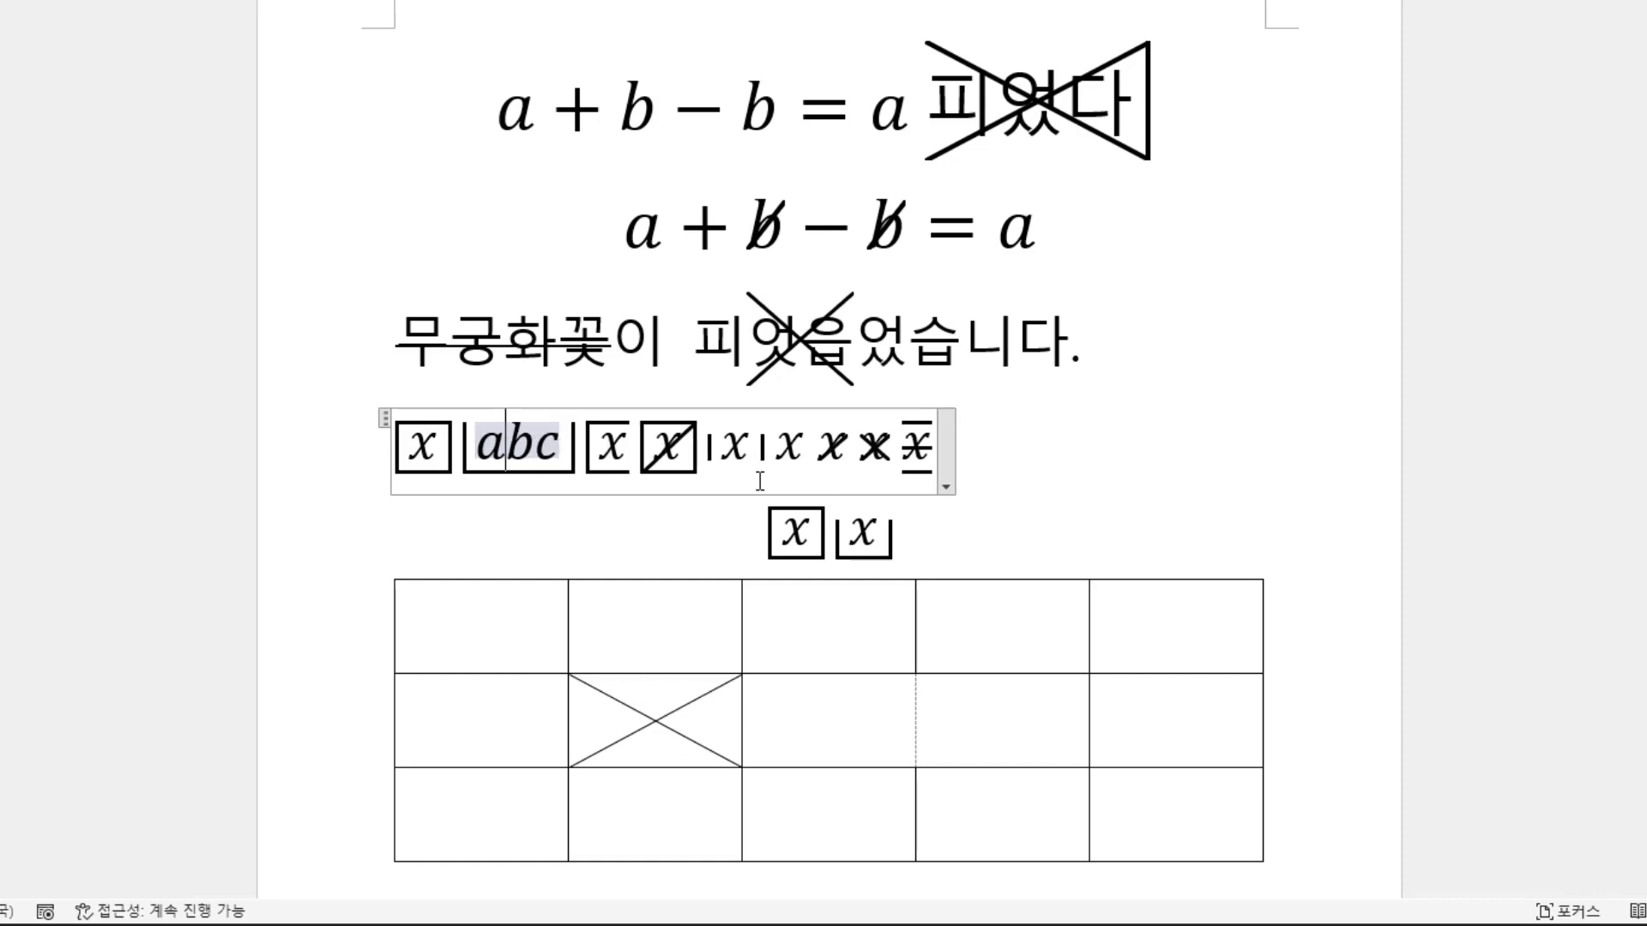
Step: Replace abc with 피었다 and make it upright normal text rather than math italic
text(피)
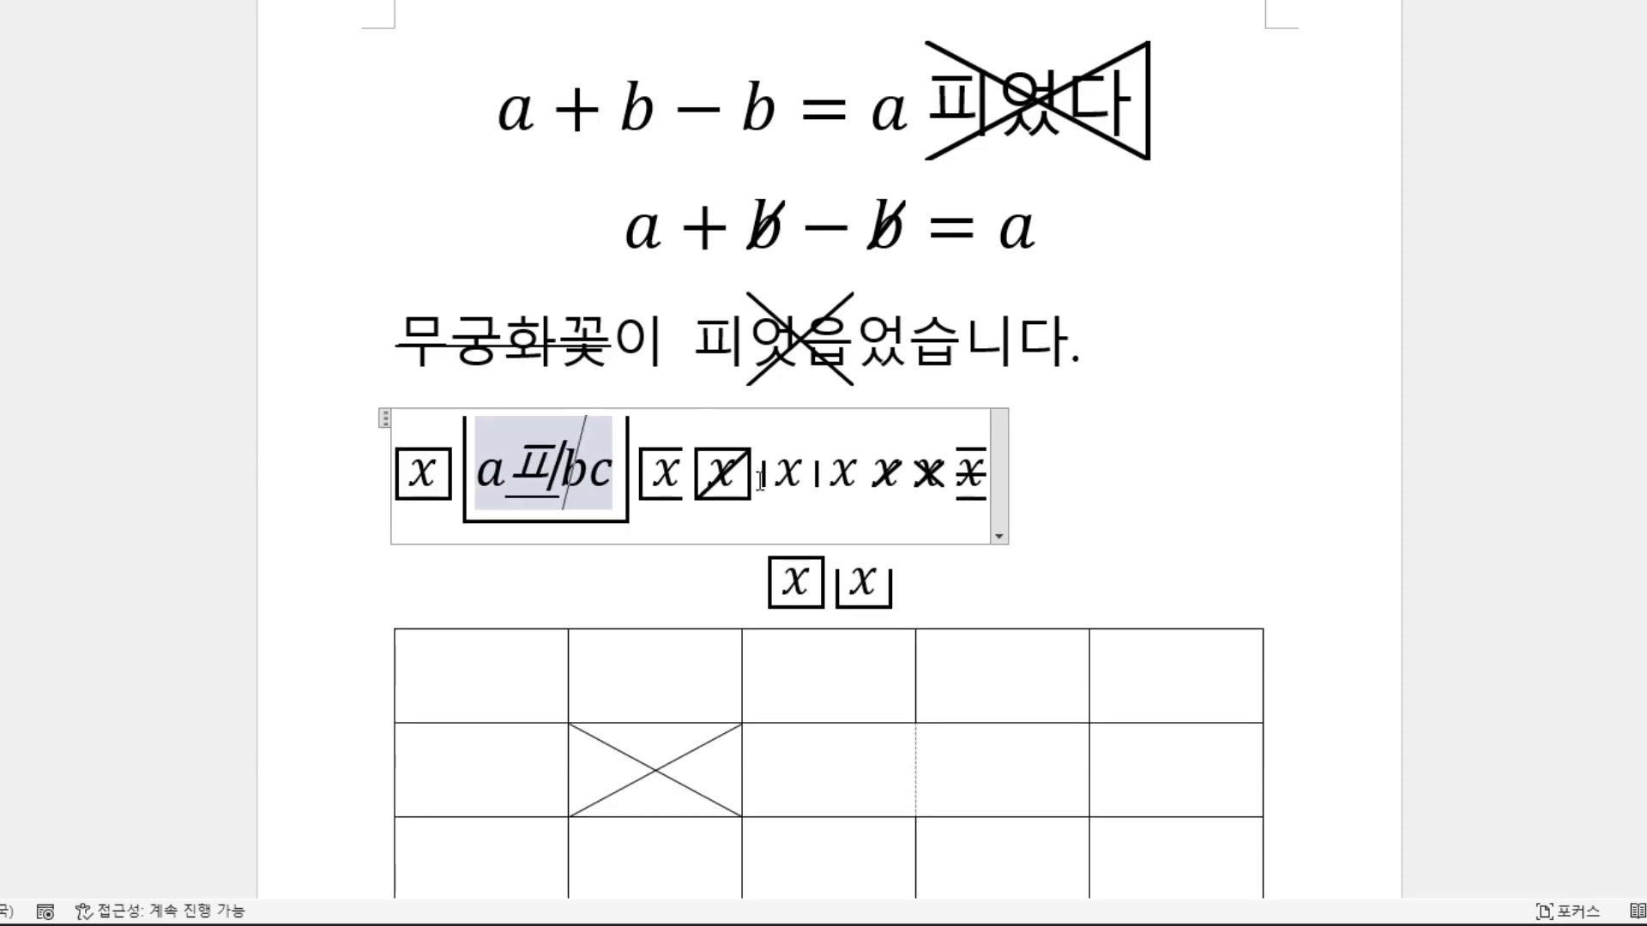
text(었다)
key(Delete)
key(Delete)
key(Left)
key(Left)
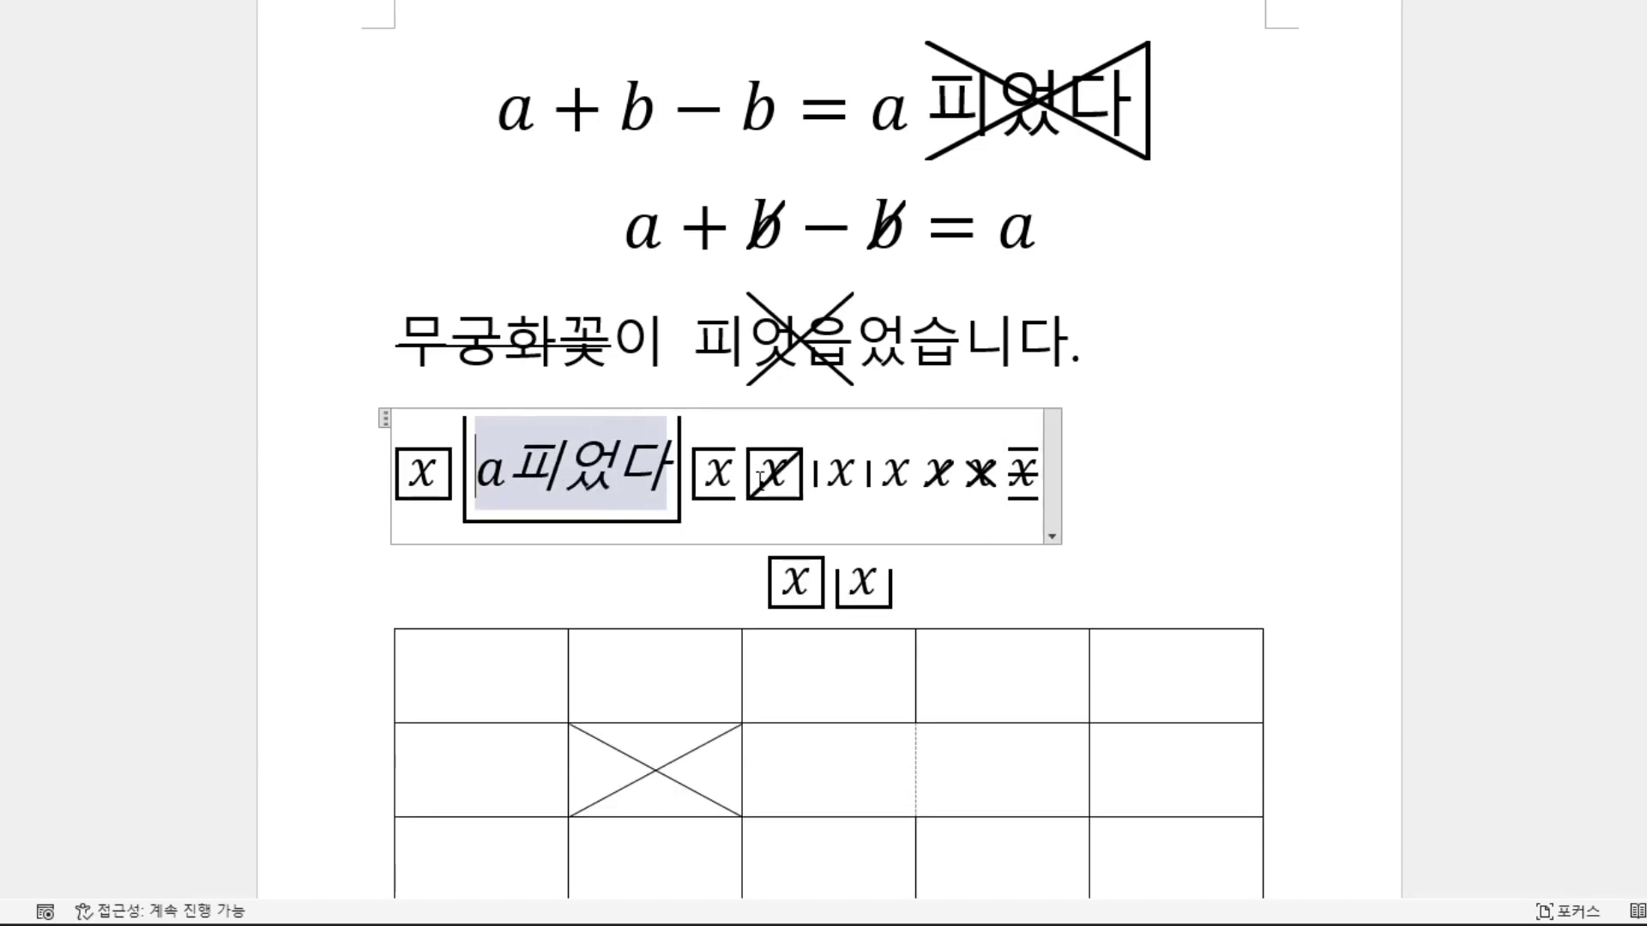
key(Delete)
key(shift+Right)
key(shift+Right)
key(shift+Right)
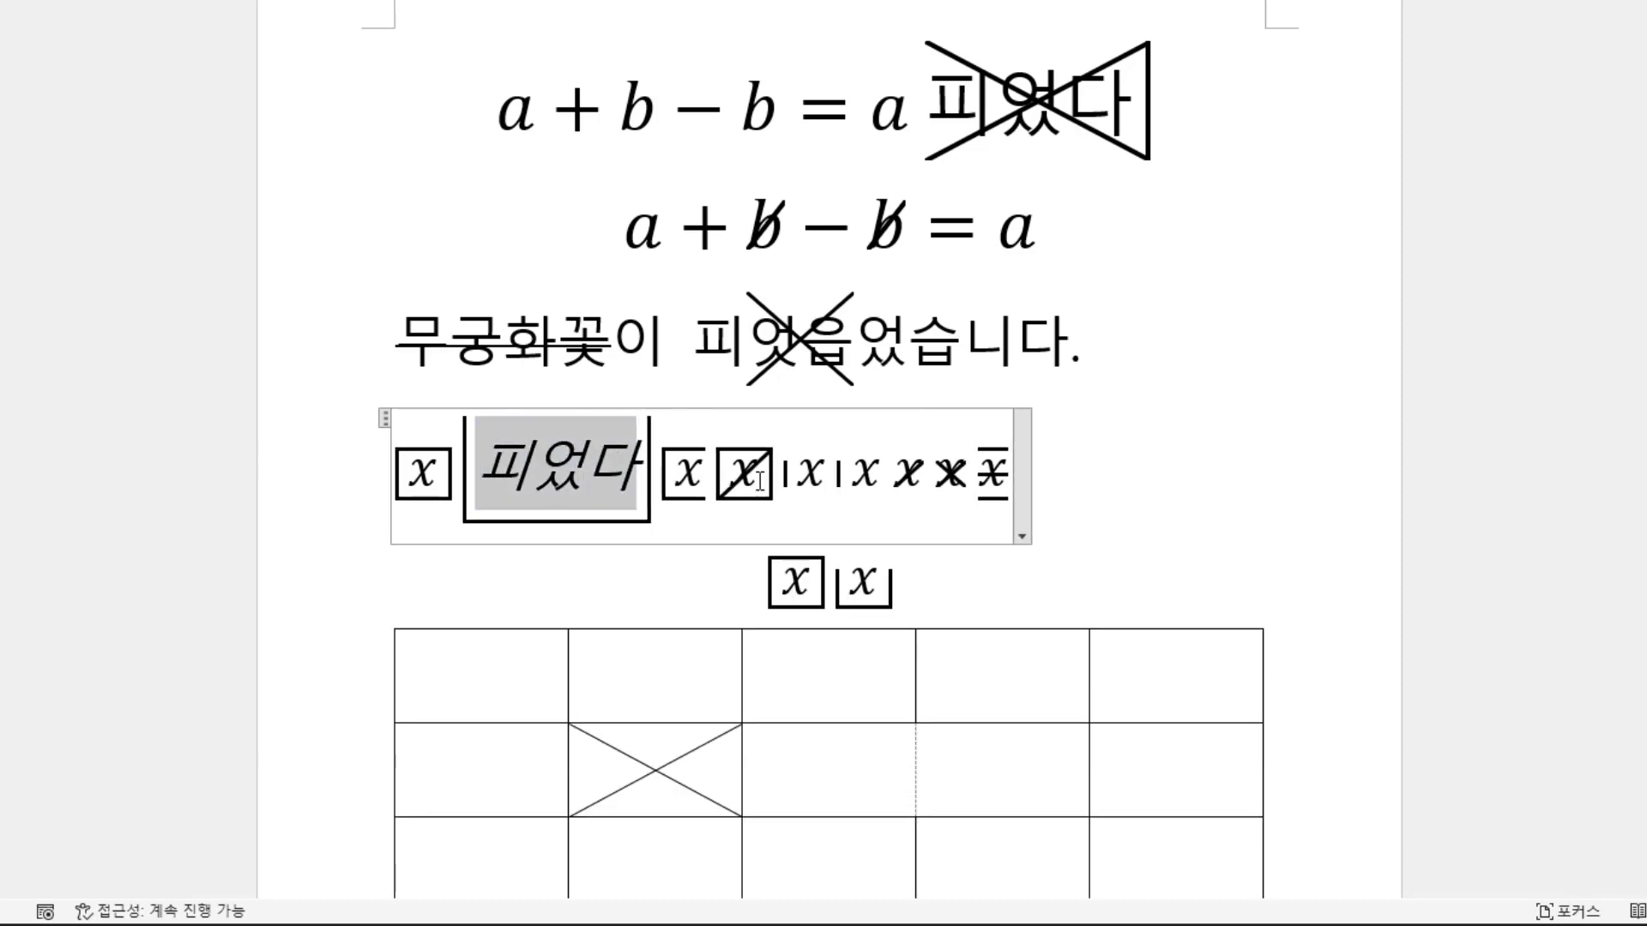
key(ctrl+i)
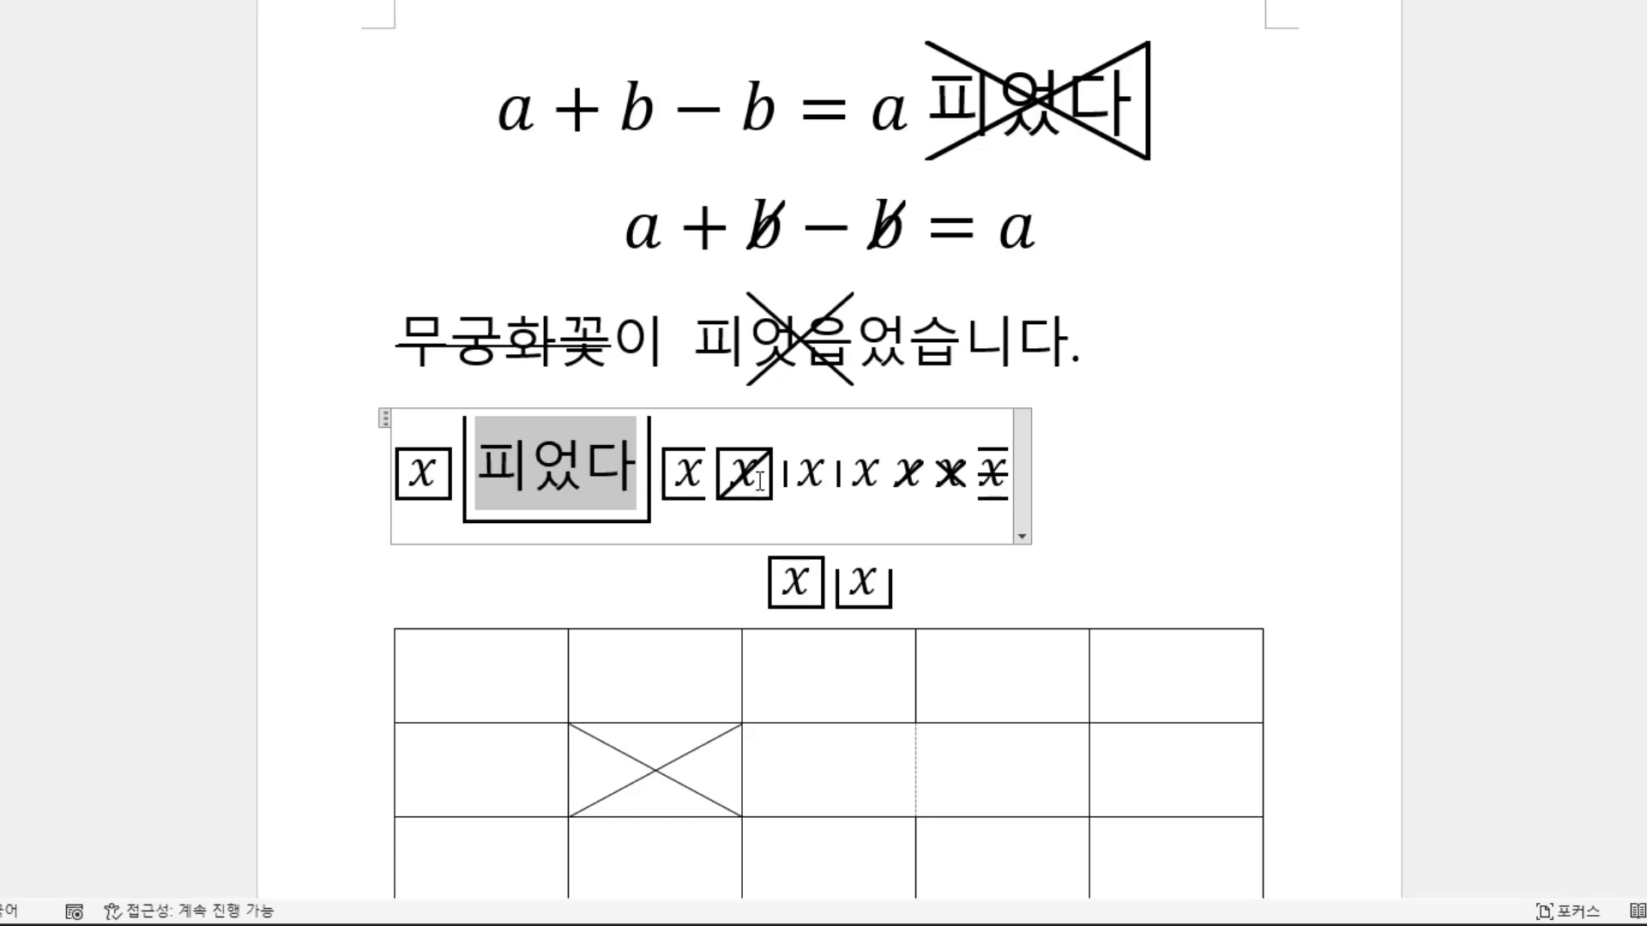
key(Up)
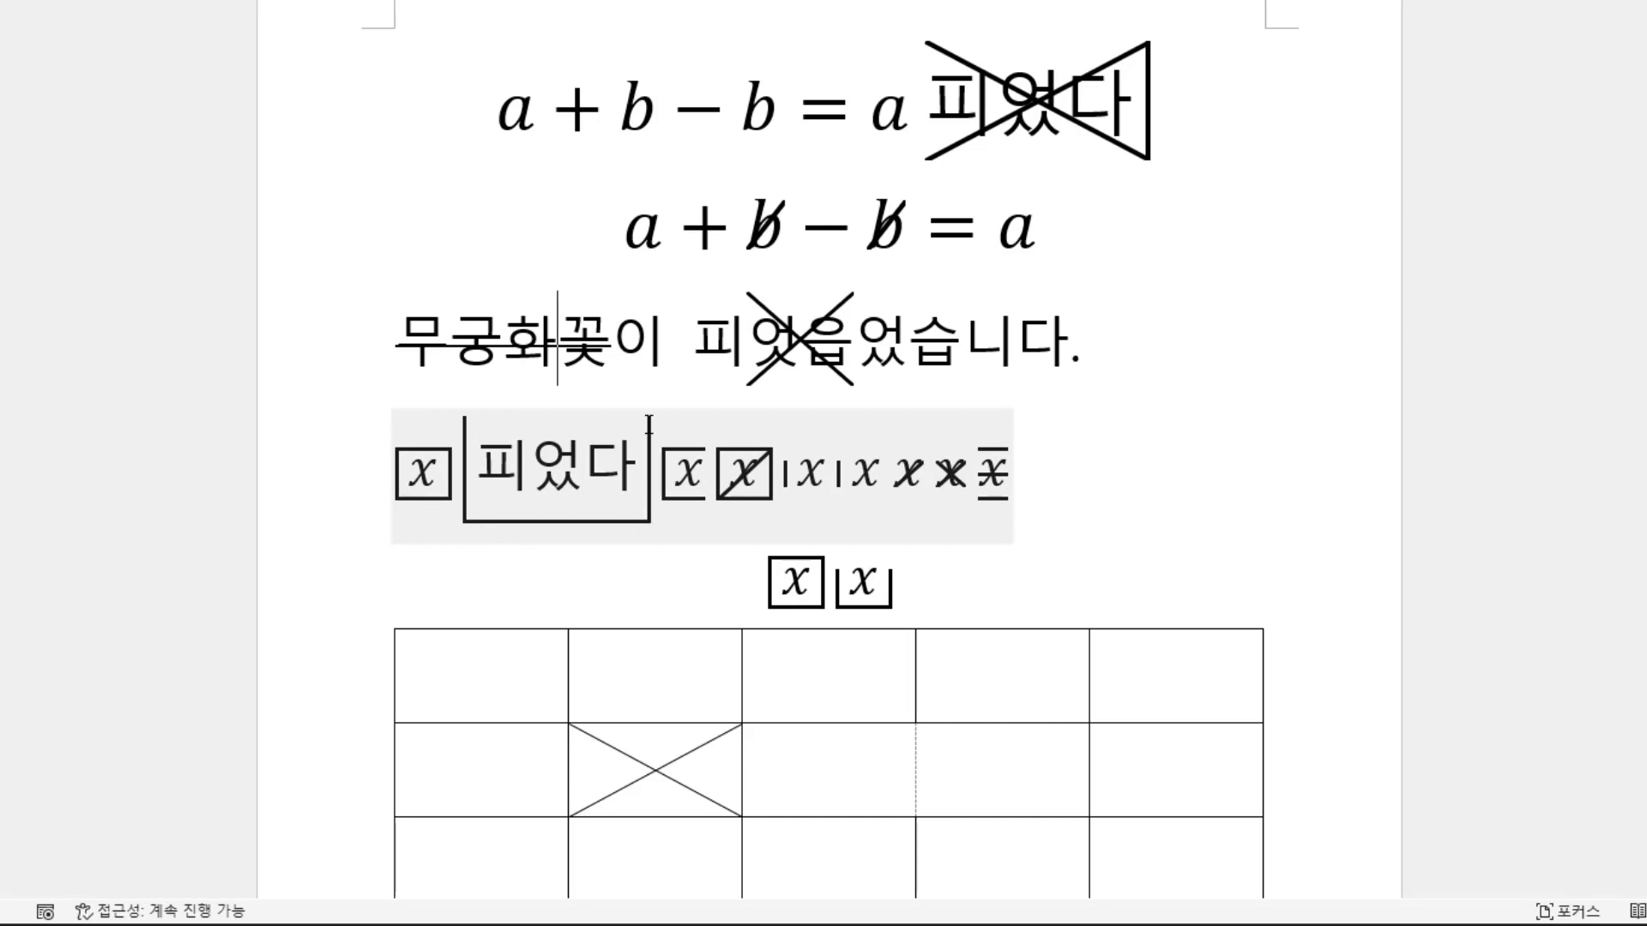
scroll(648, 426, down, 2)
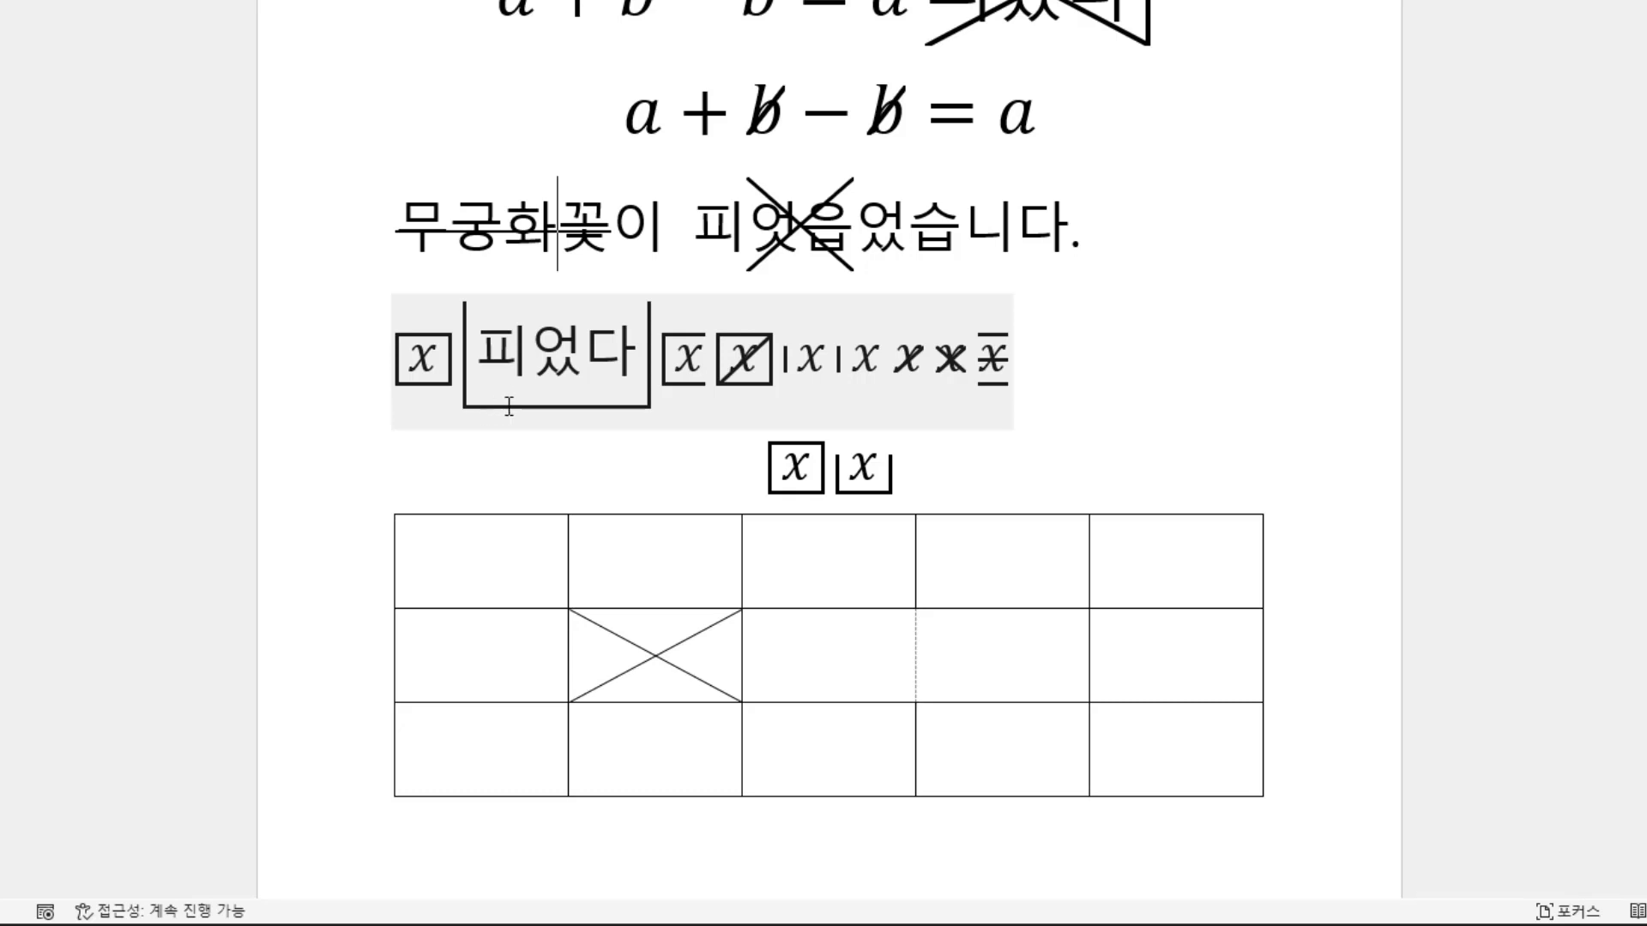
scroll(577, 307, down, 1)
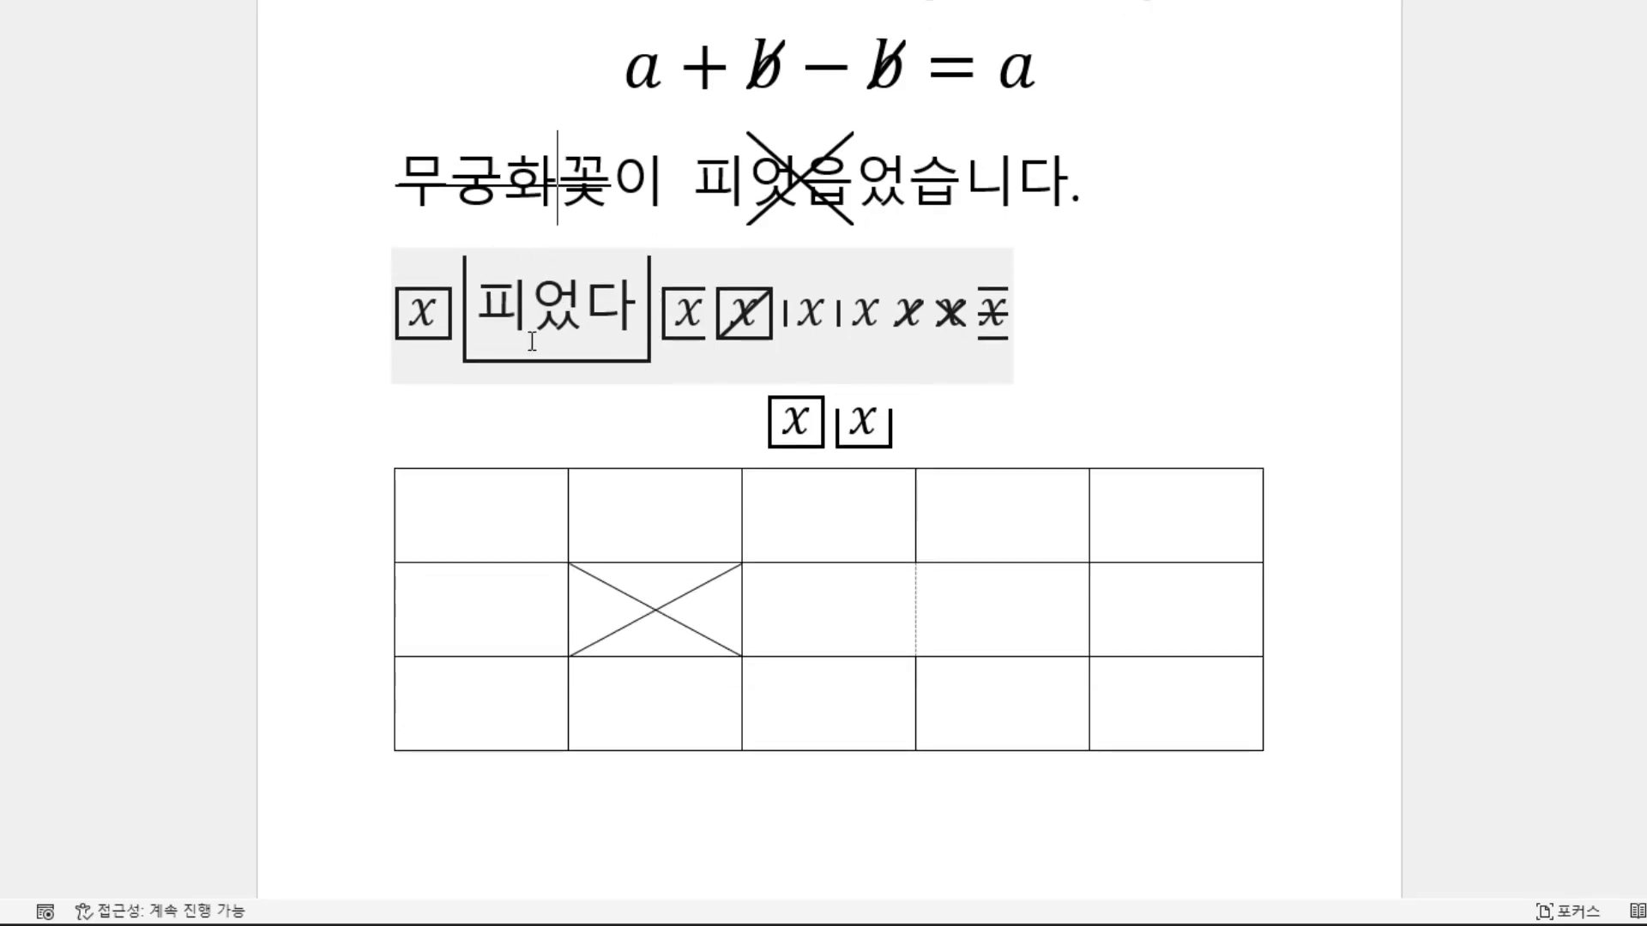
click(440, 509)
mouse_move(486, 458)
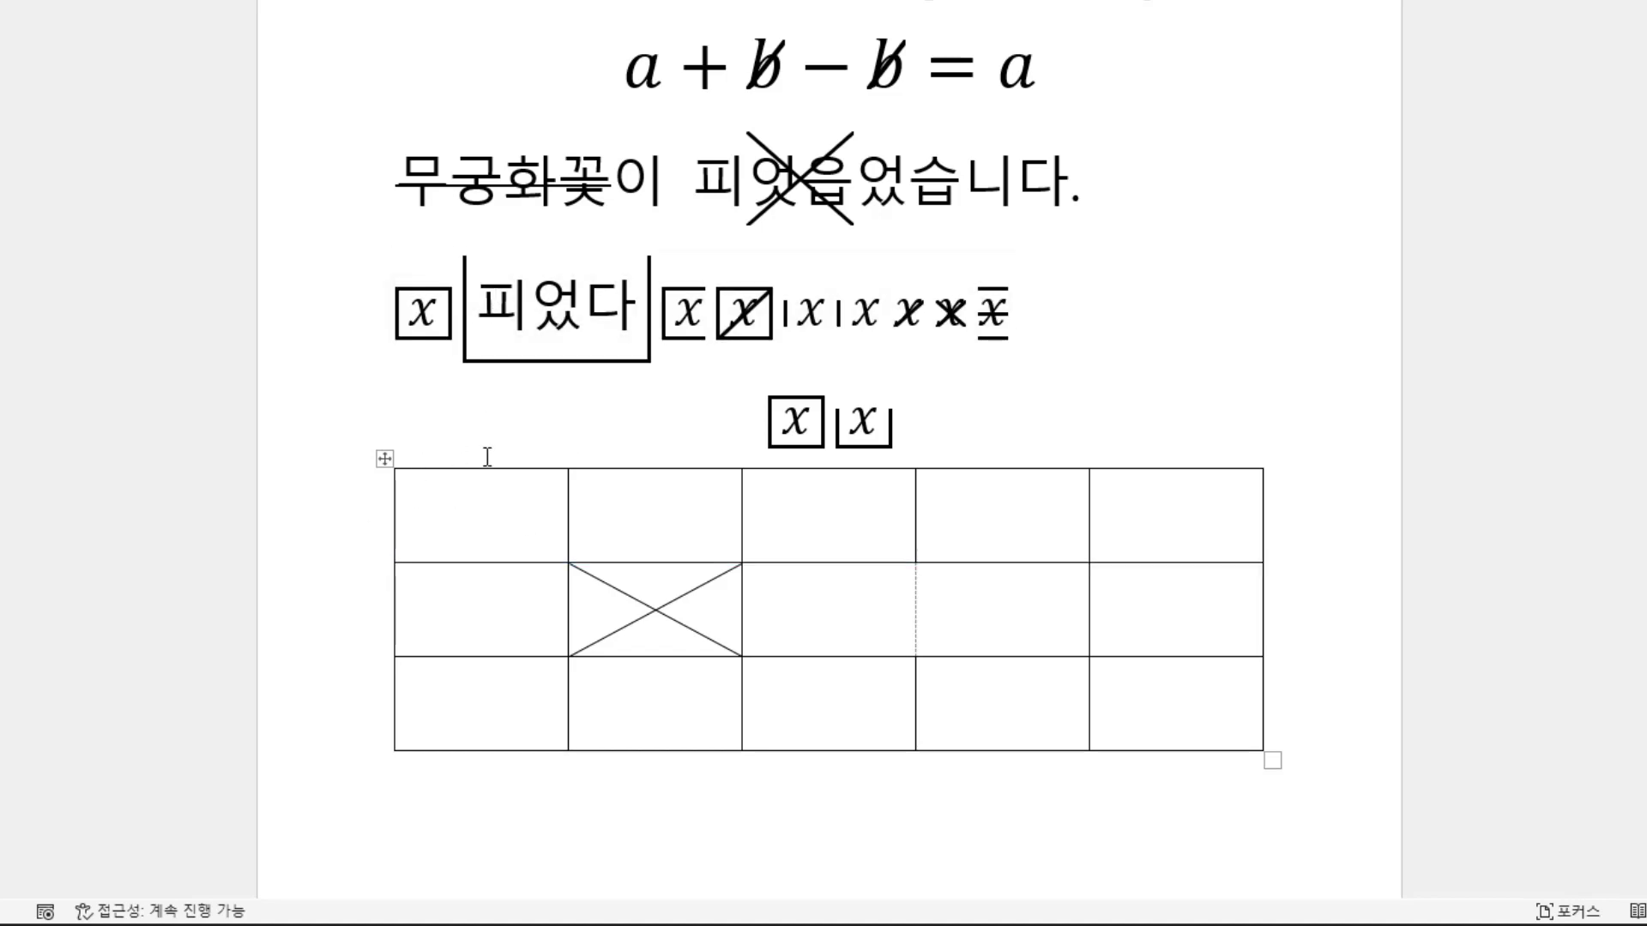
click(586, 318)
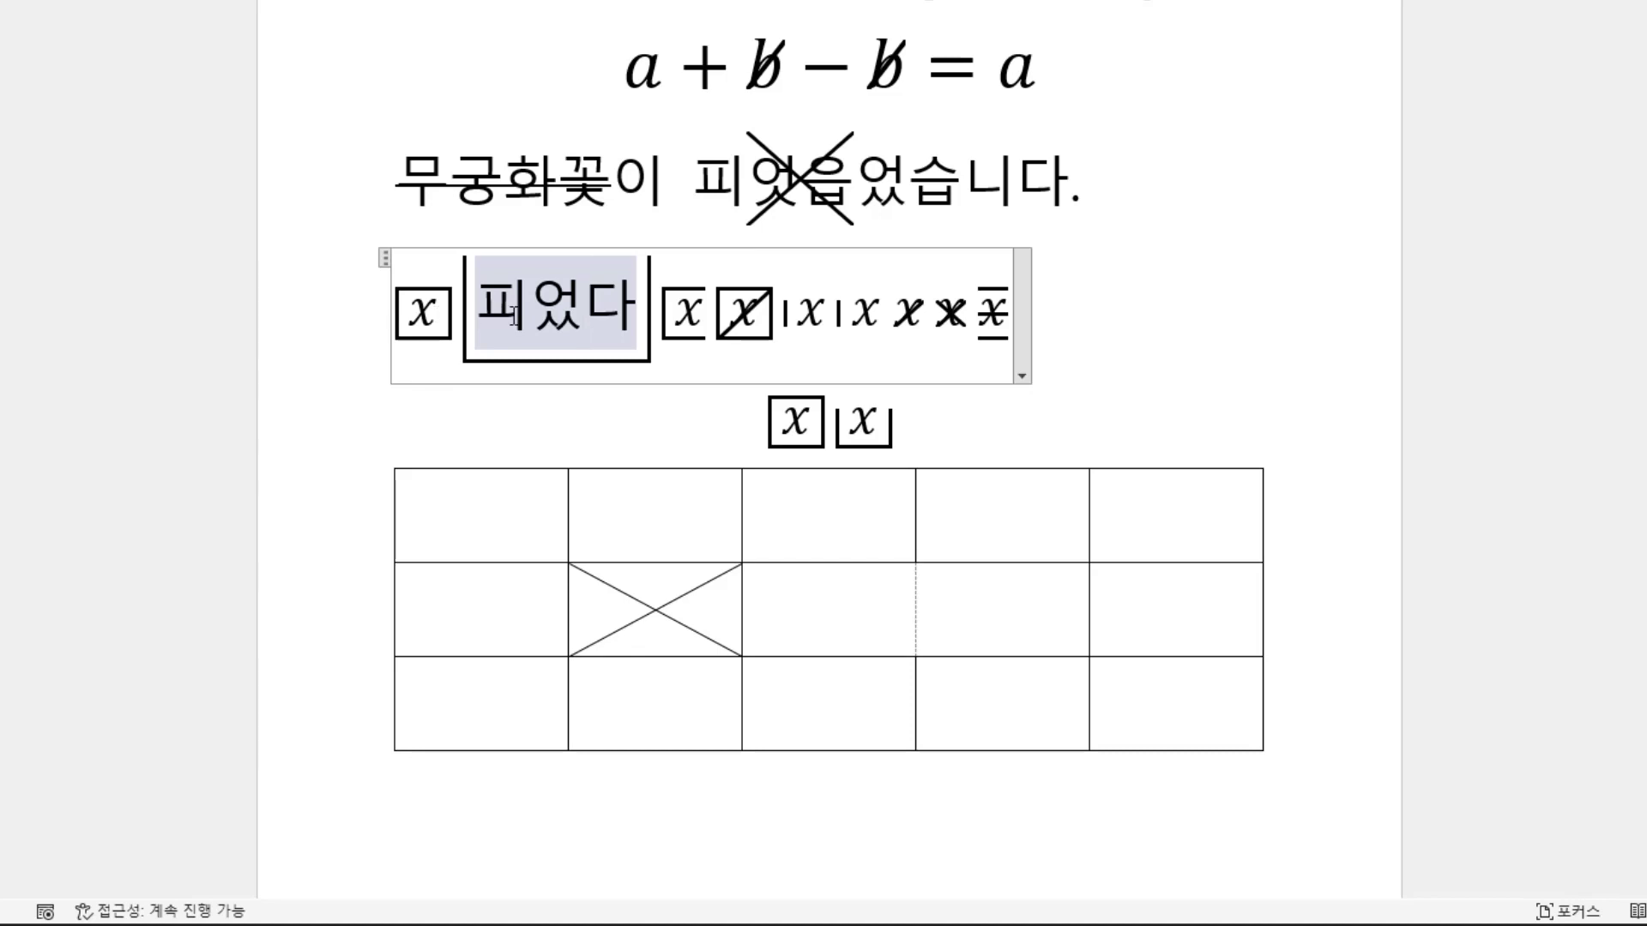
click(636, 300)
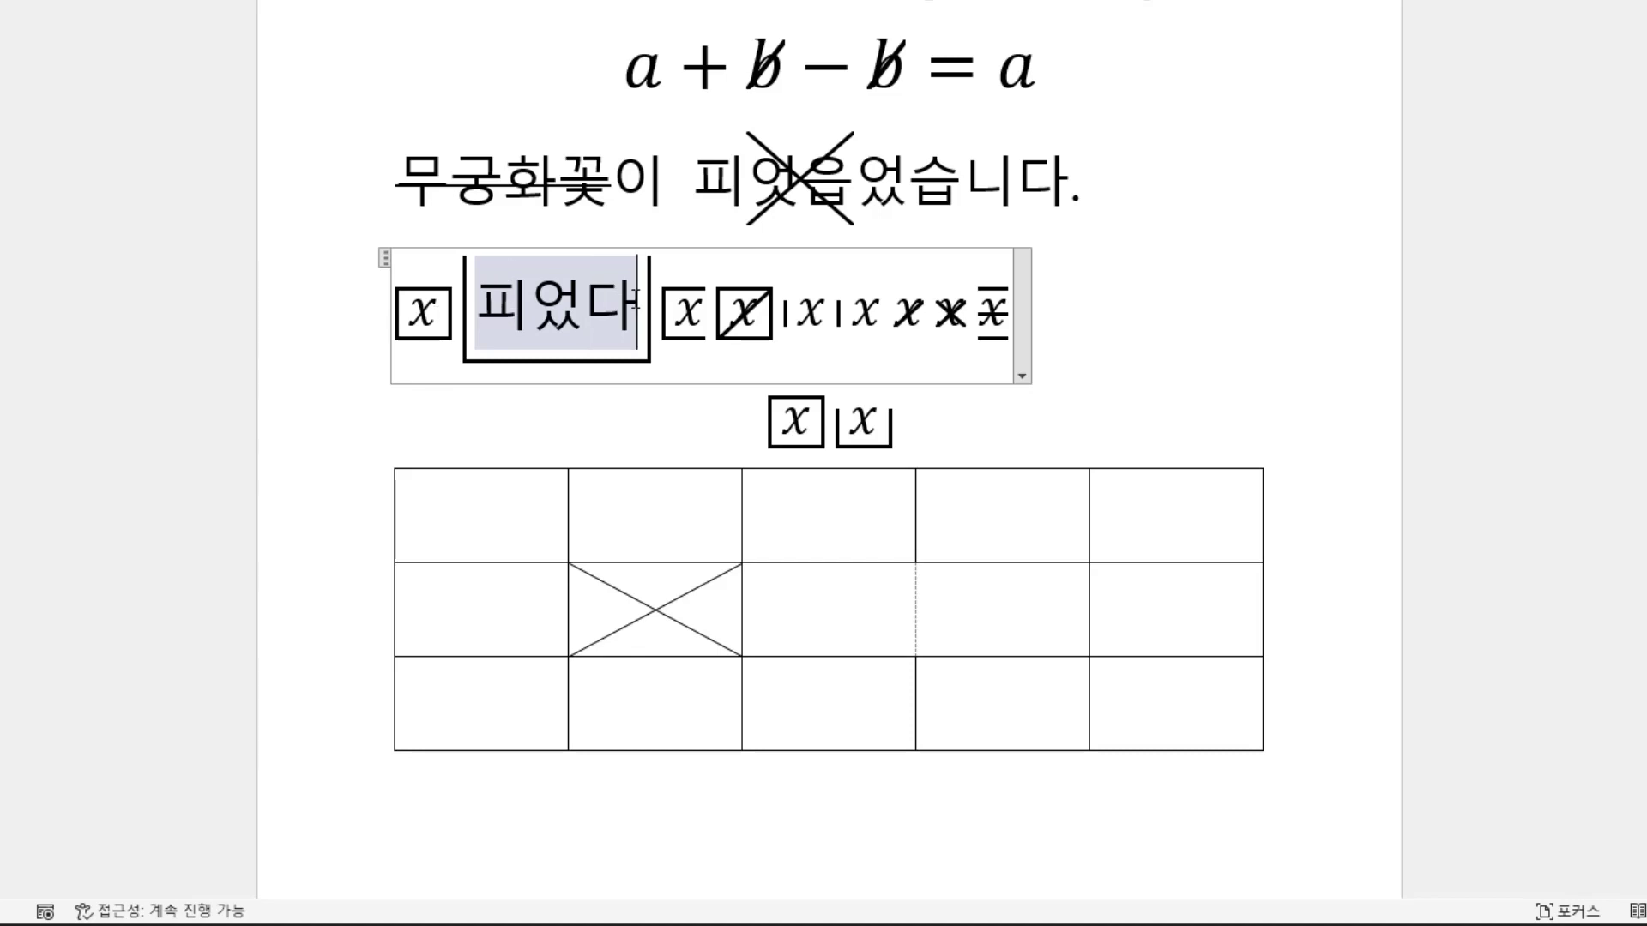
click(669, 349)
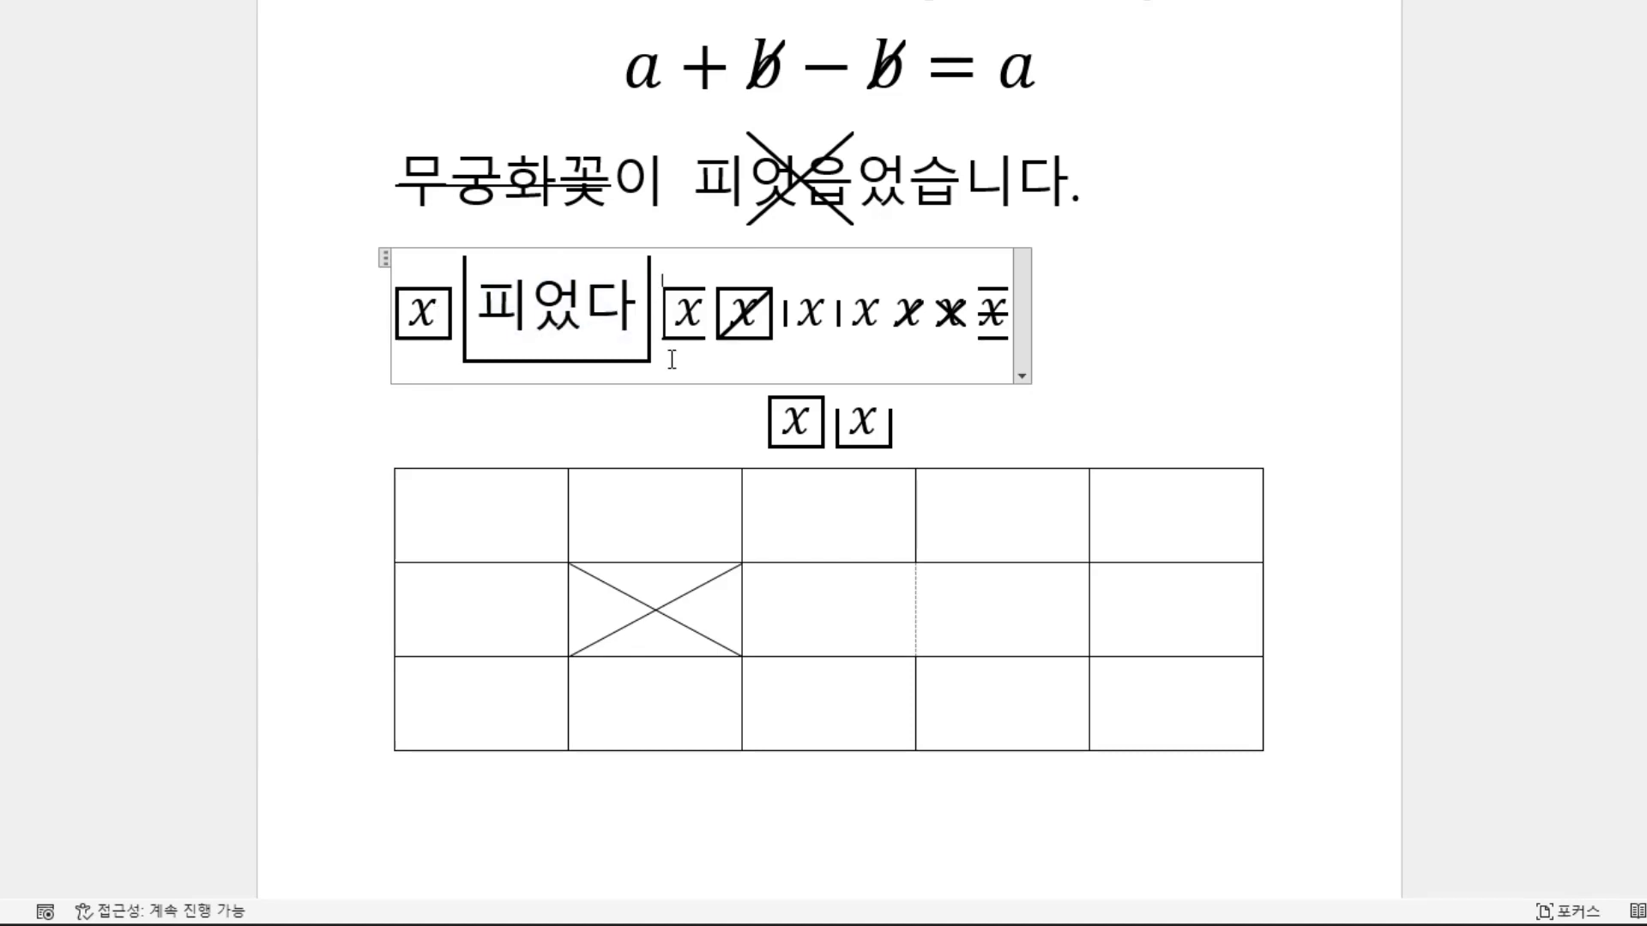
click(444, 525)
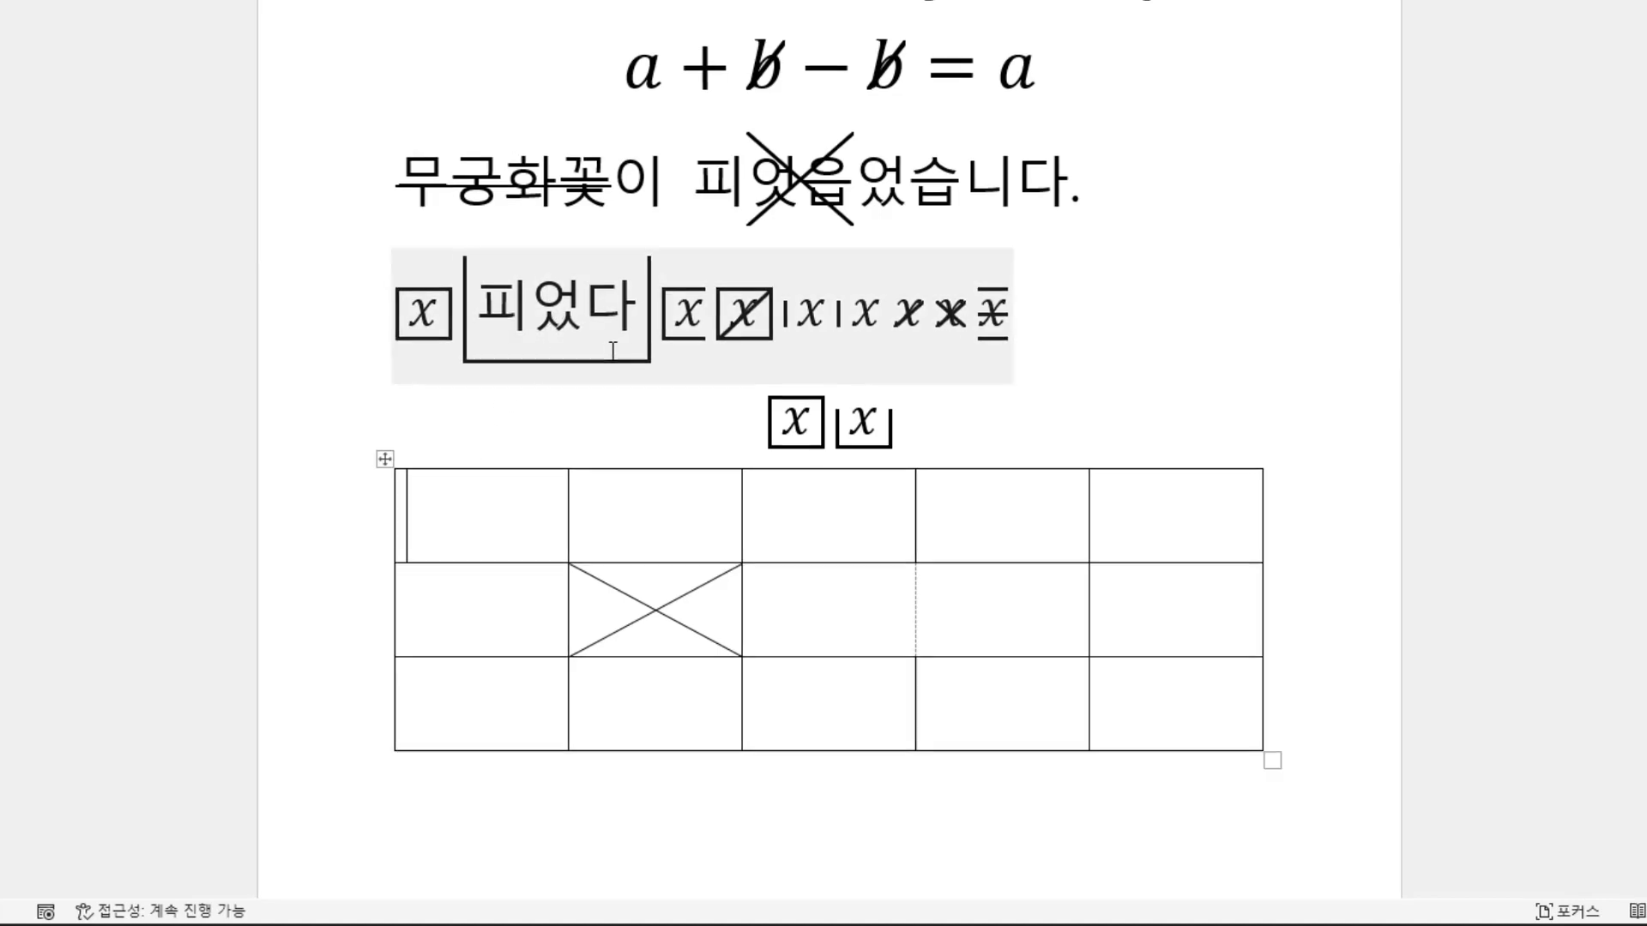
click(1064, 528)
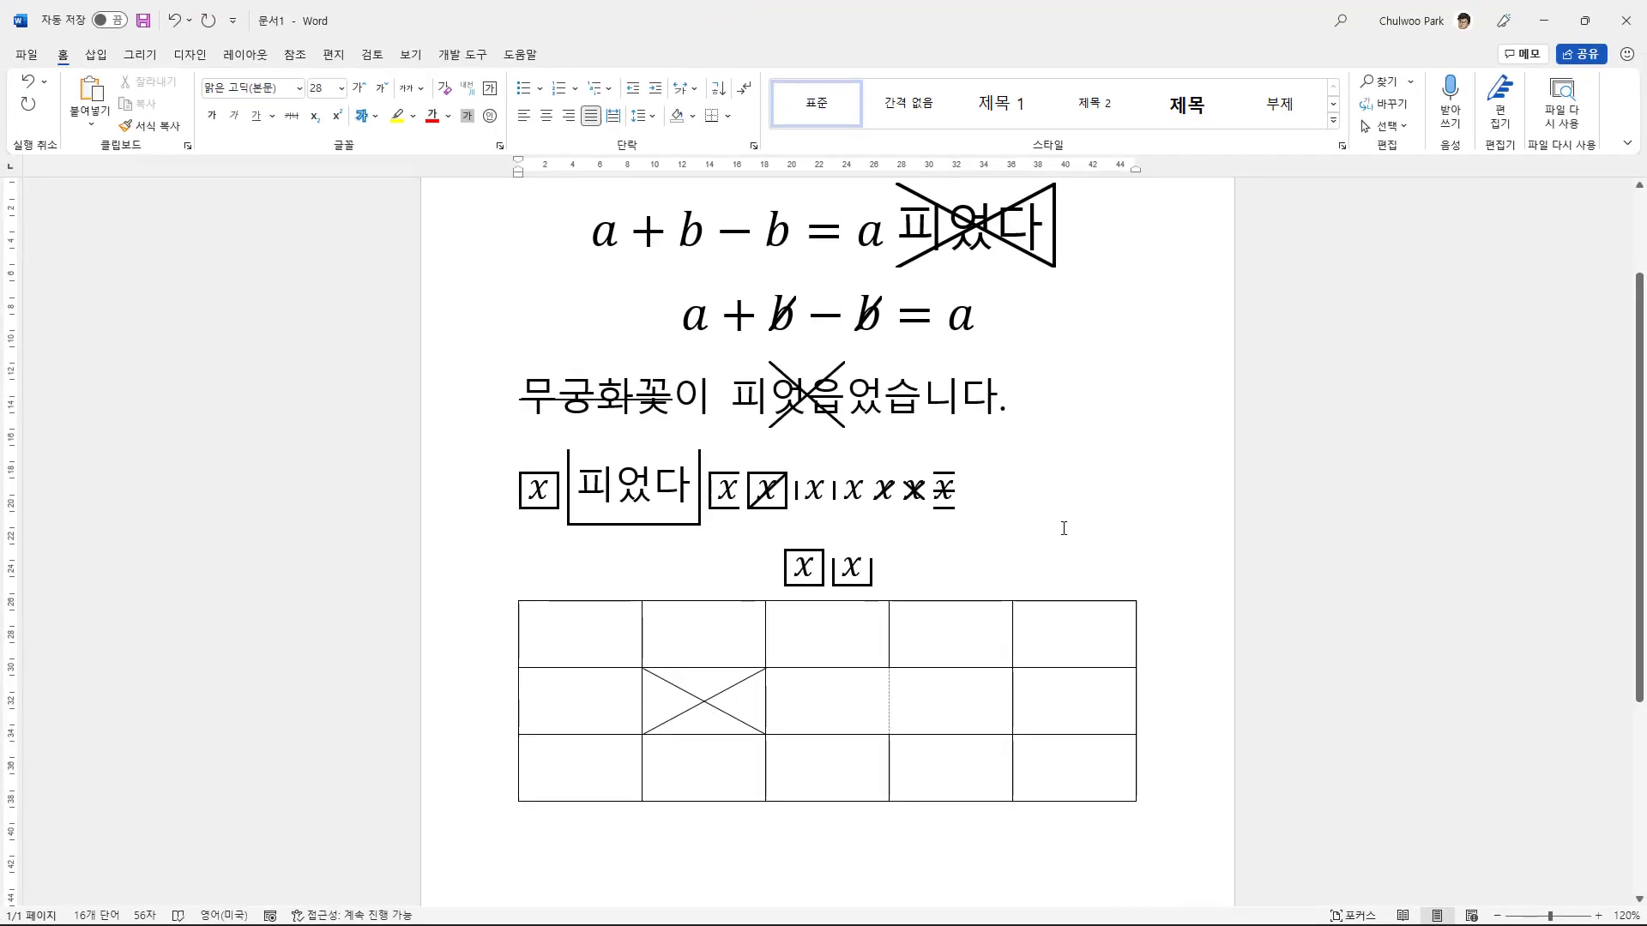